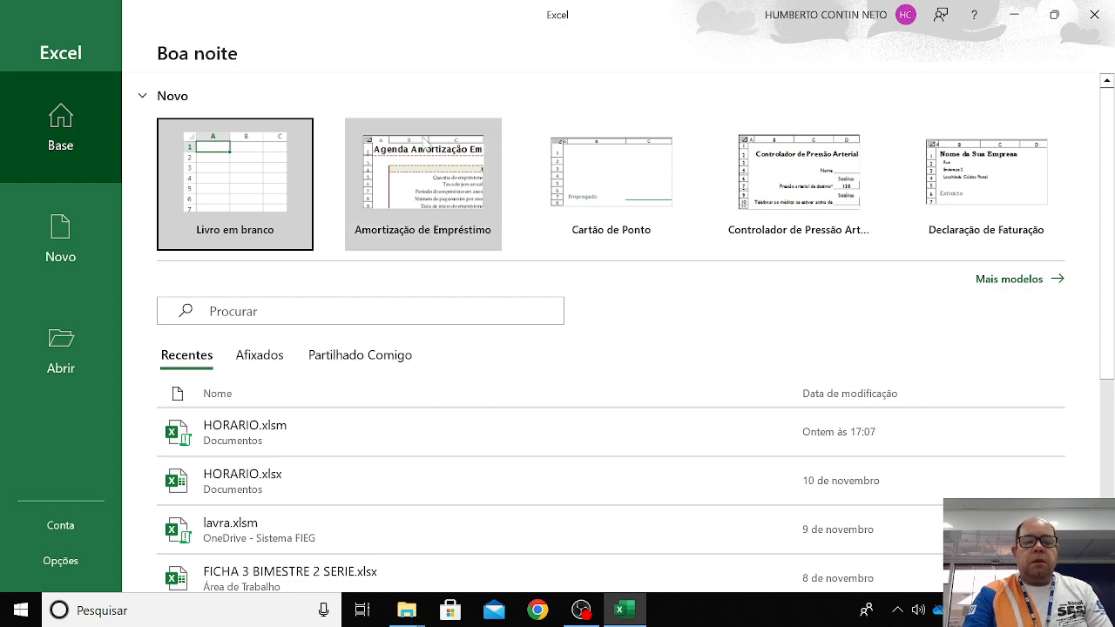
Create a blank workbook and rename its sheet "distribuição lote 1"
click(237, 185)
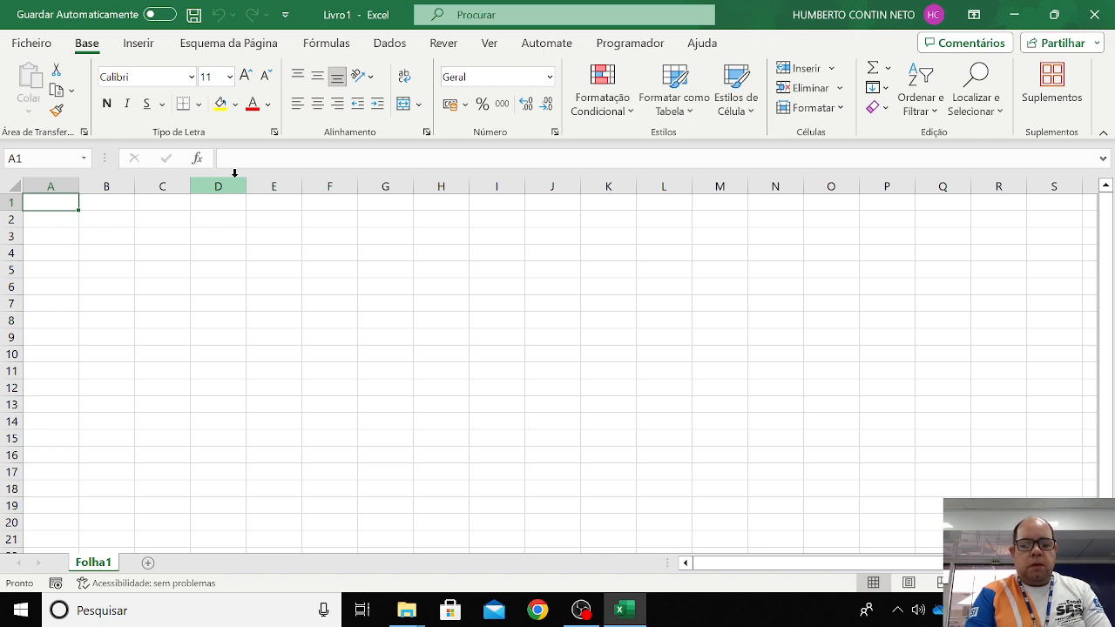
double_click(104, 566)
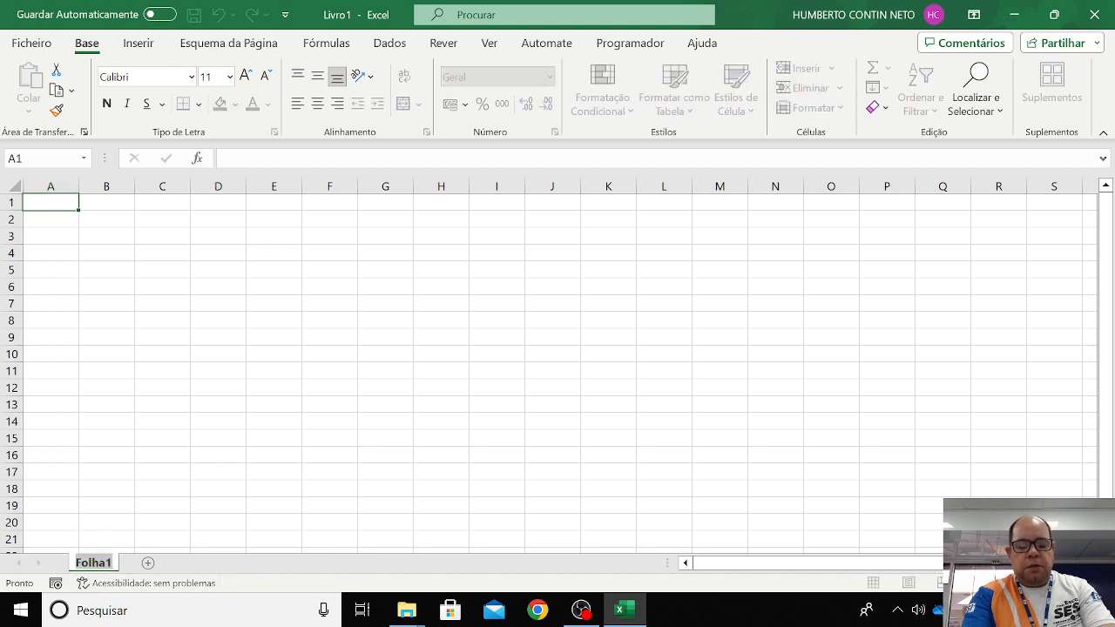
text(distribuiç)
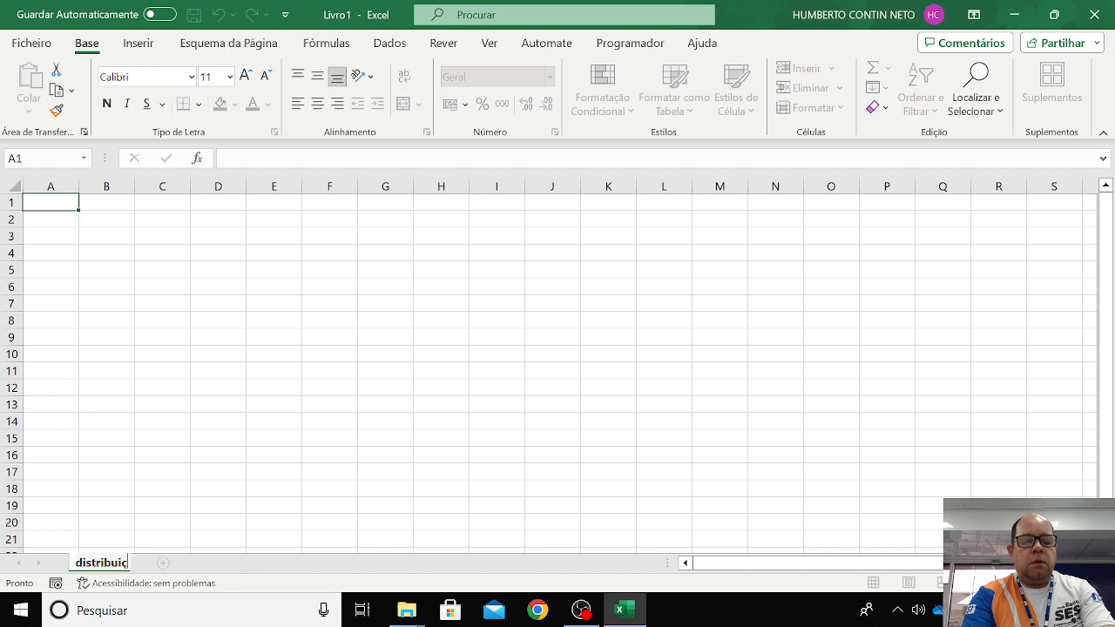
text(ão)
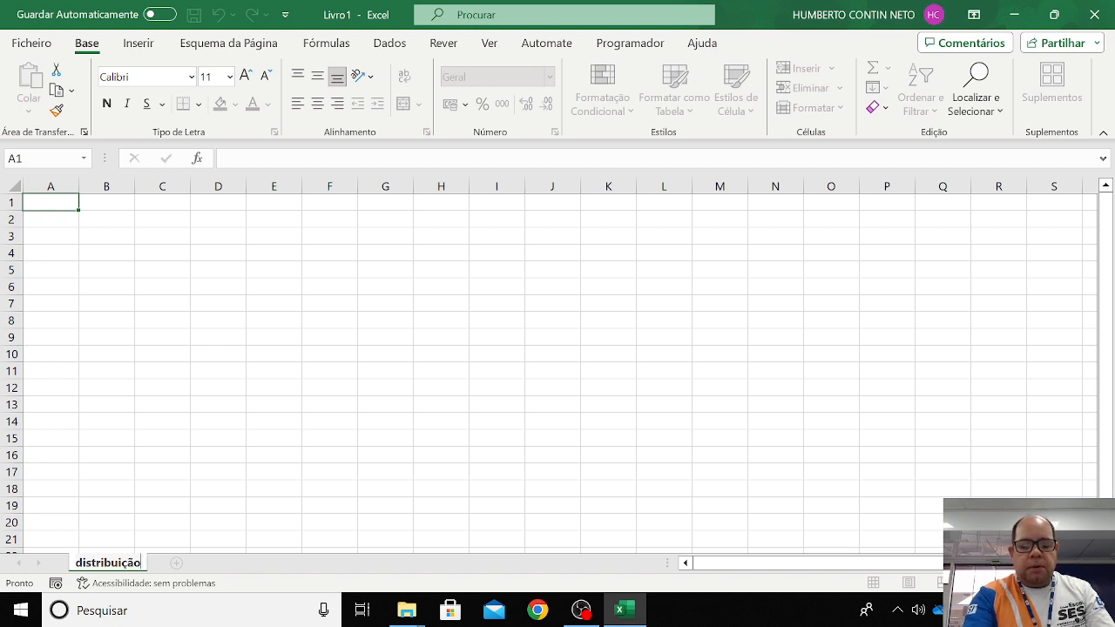
text(lote)
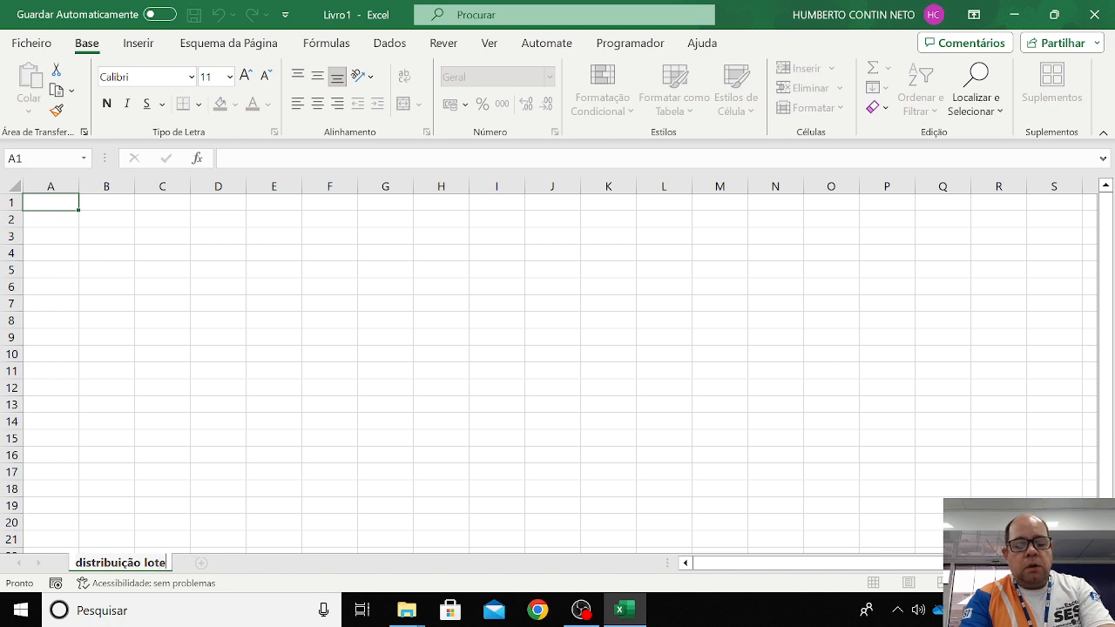
text( 1)
key(Return)
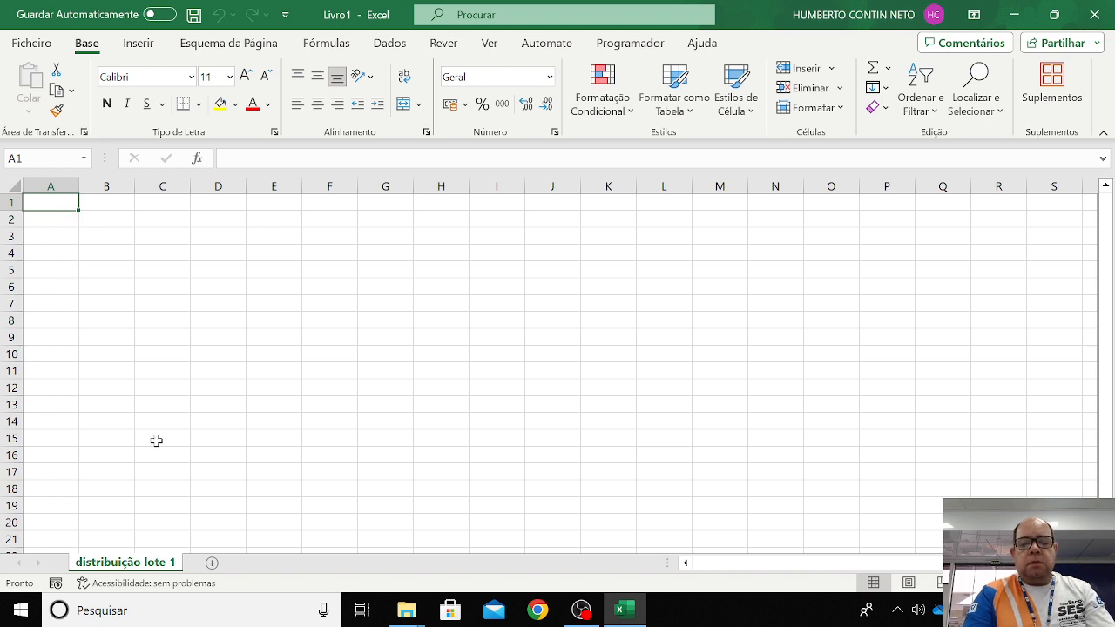
click(7, 190)
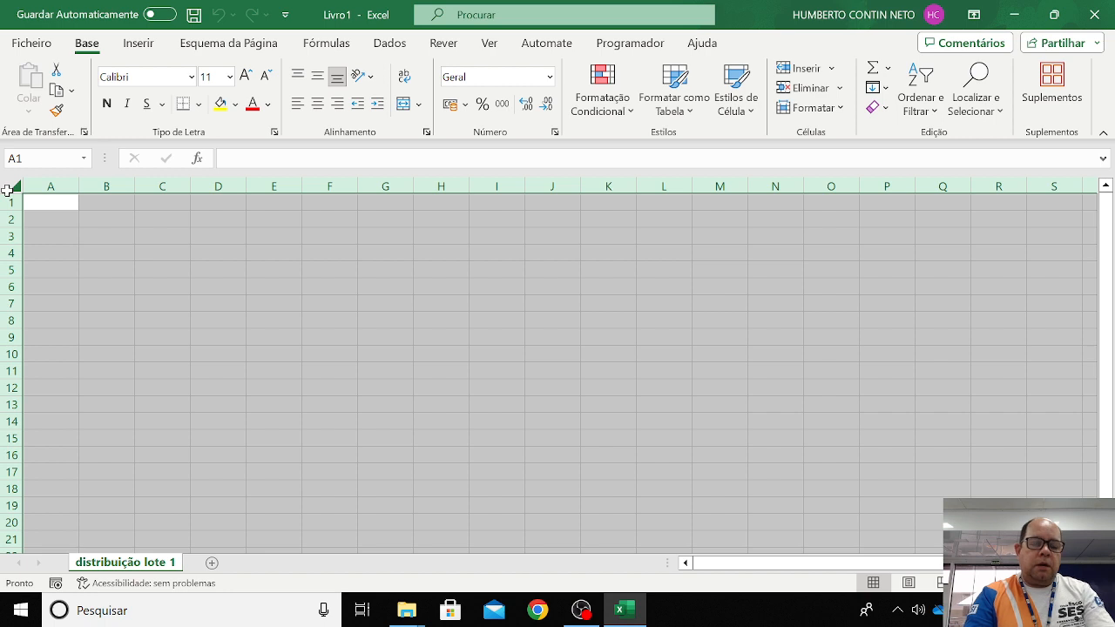
click(90, 240)
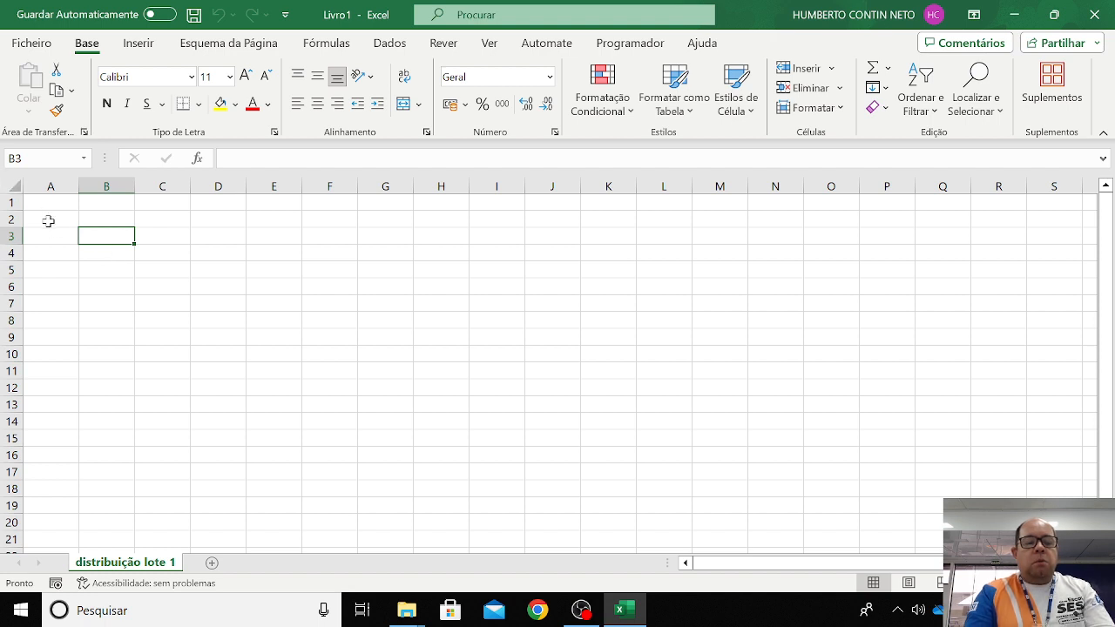
click(4, 201)
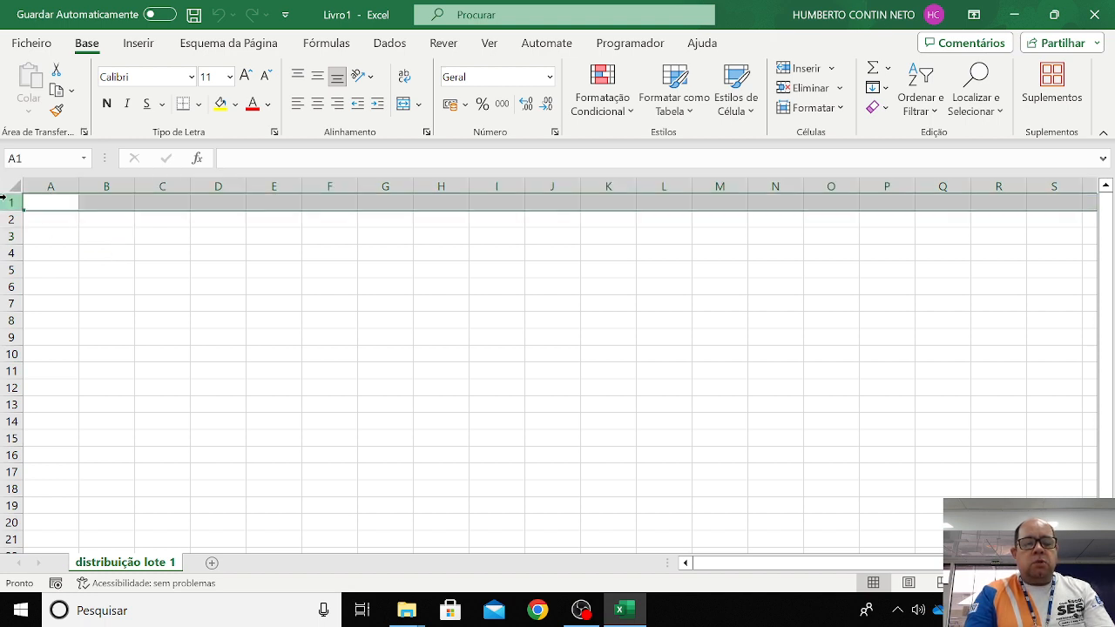
click(57, 186)
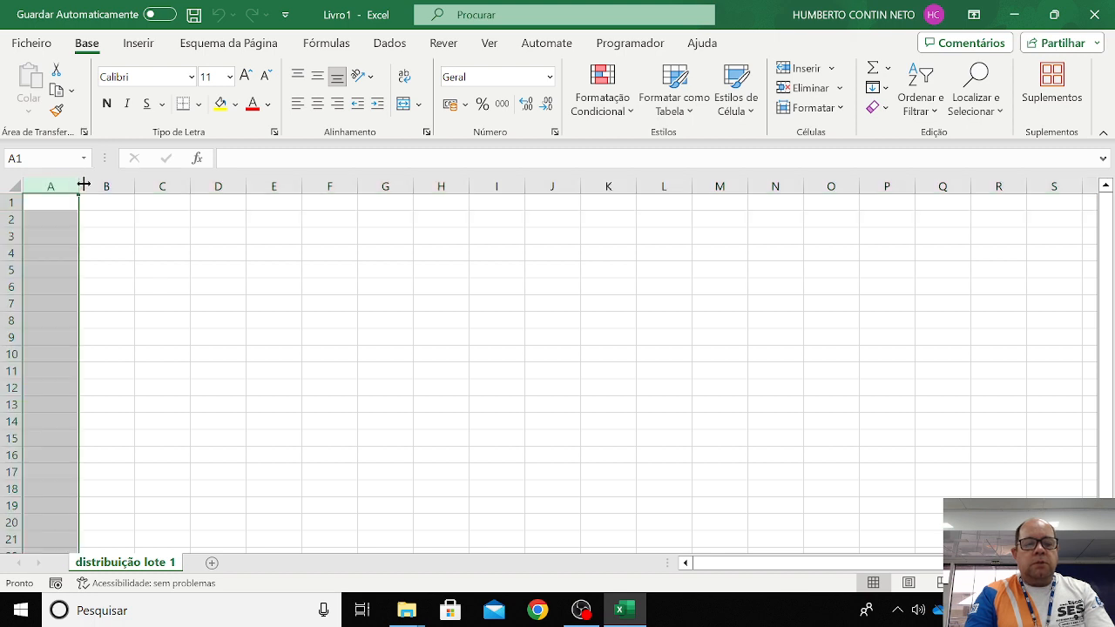
click(88, 186)
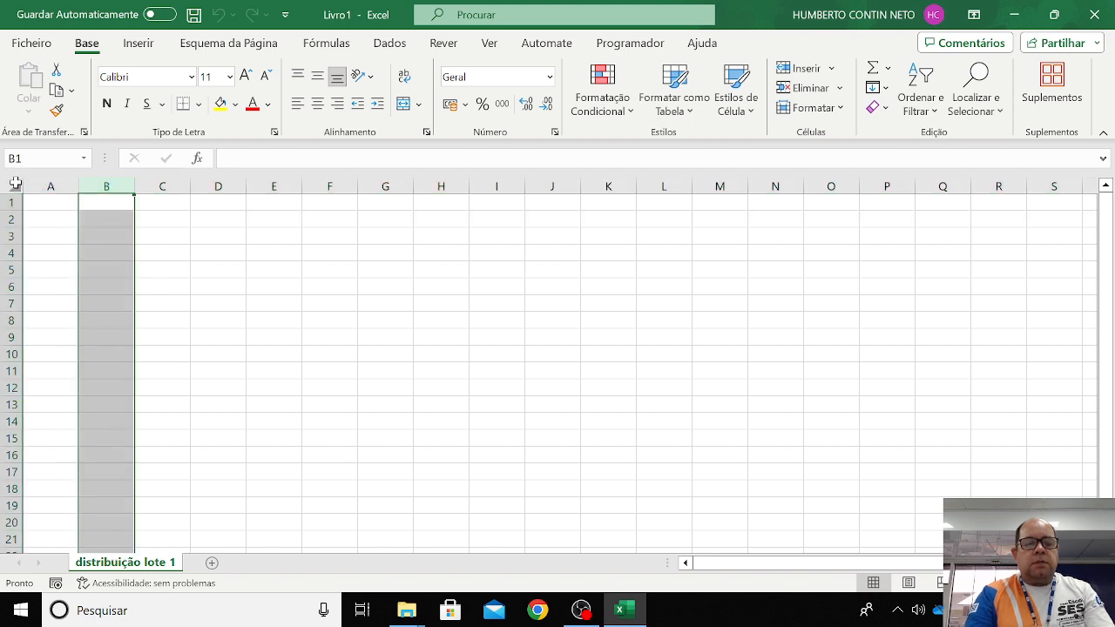
Format all cells of the sheet with a solid white background fill
click(15, 183)
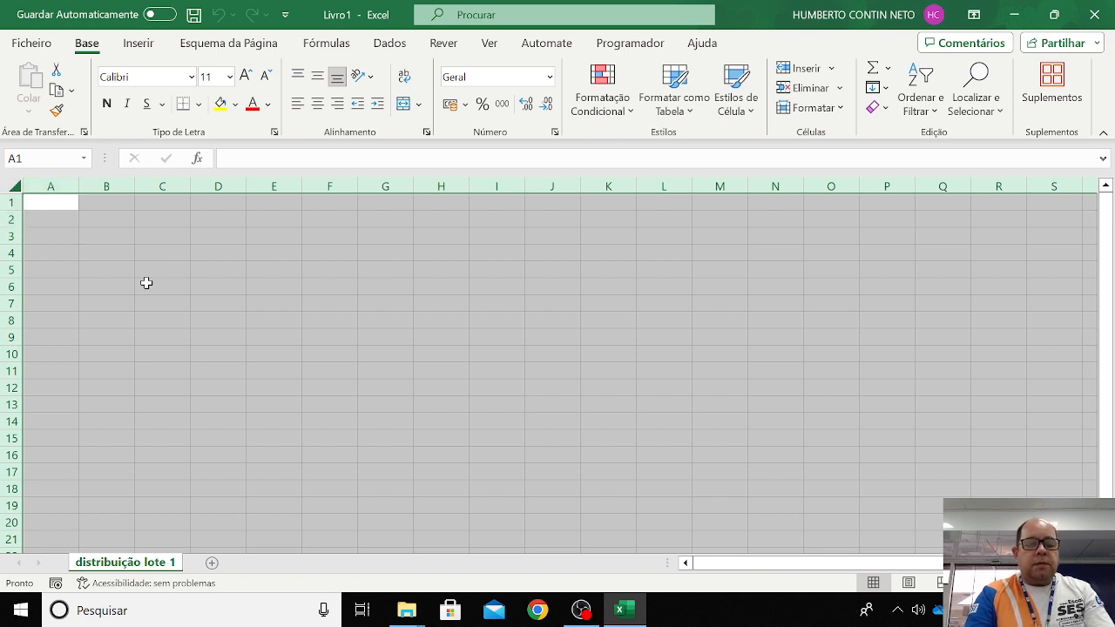
right_click(15, 188)
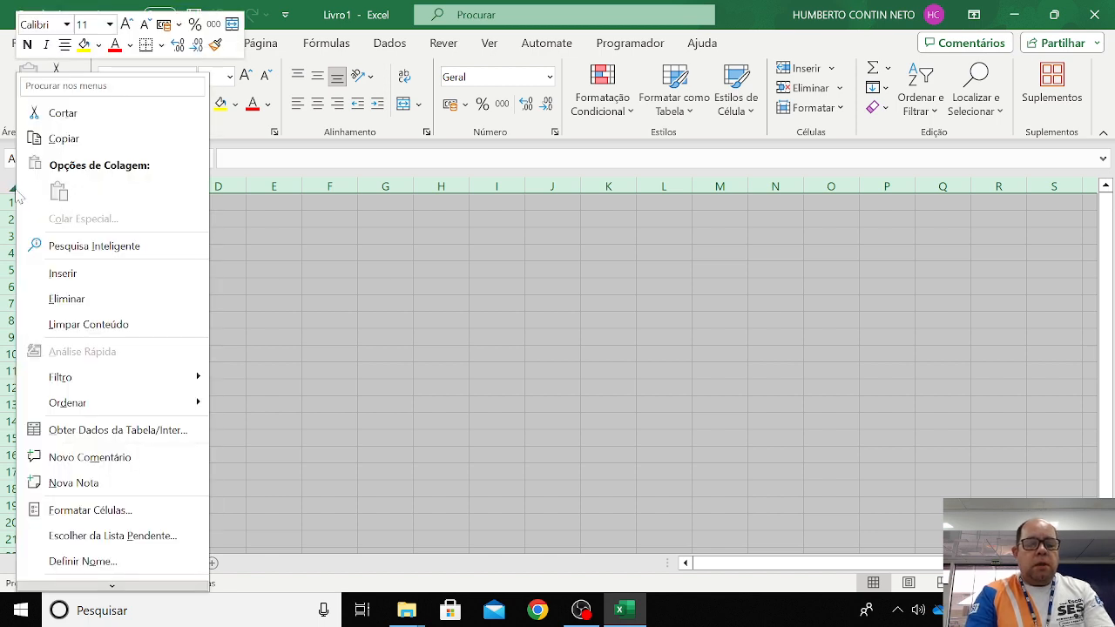
click(113, 512)
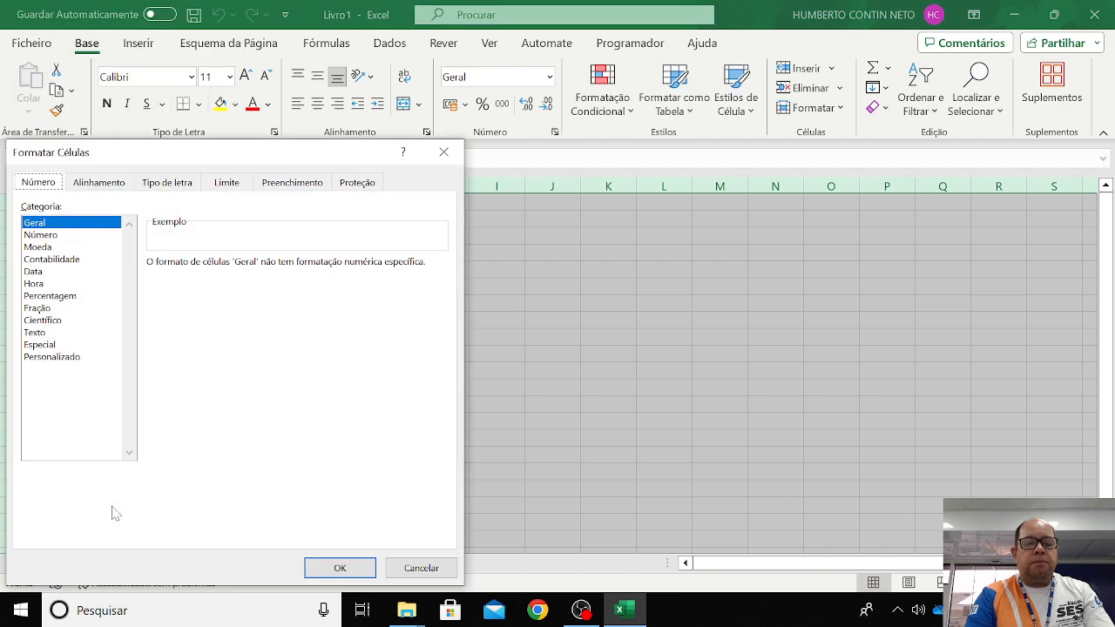
click(292, 184)
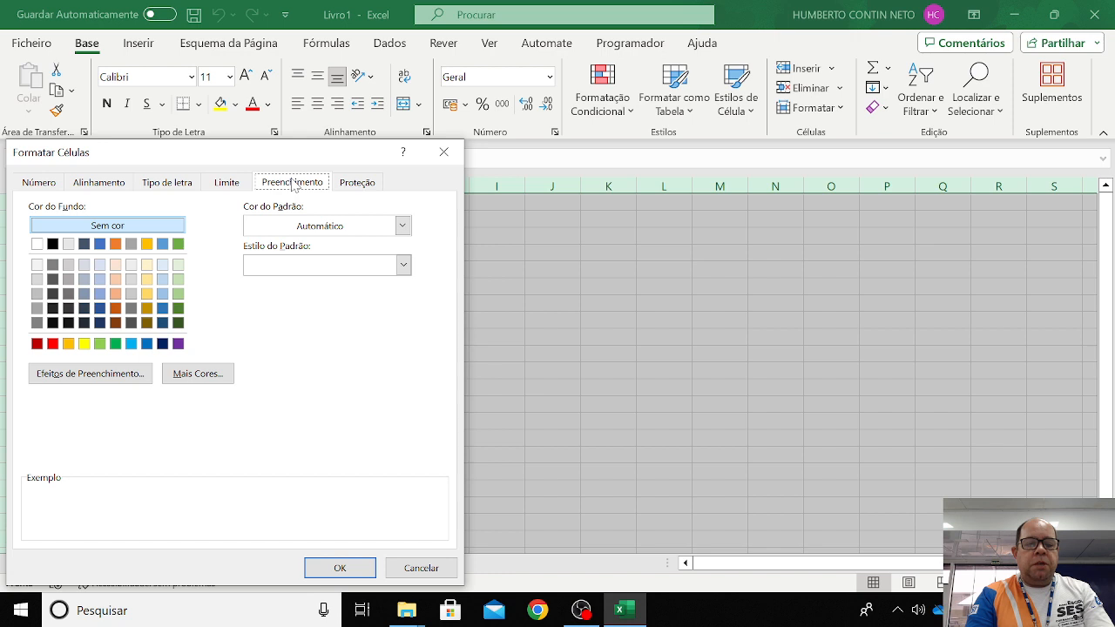
click(37, 244)
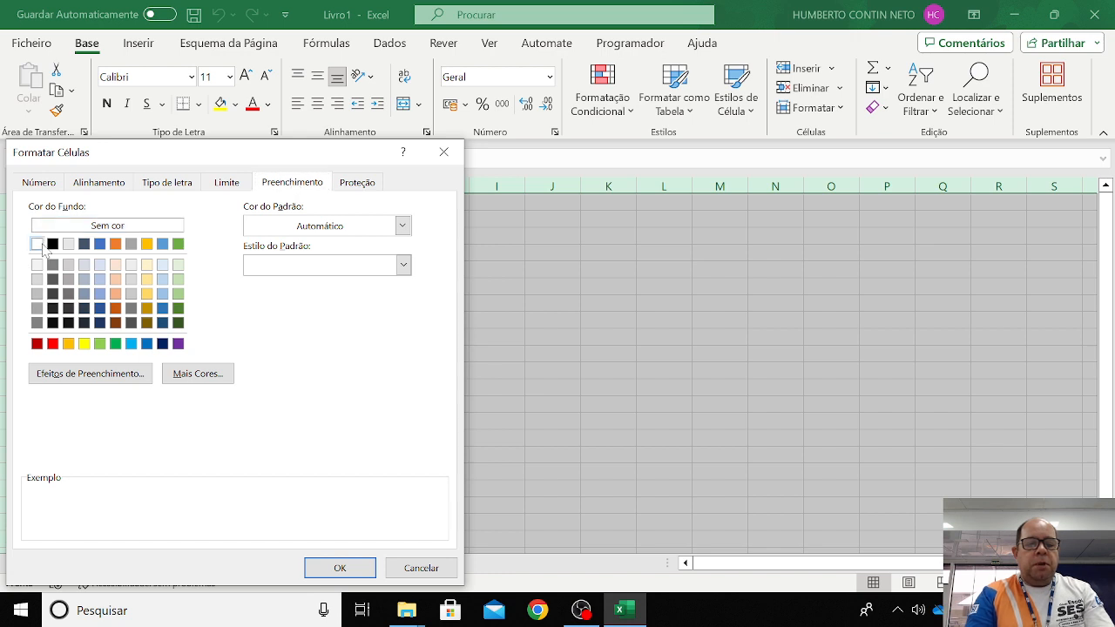
click(339, 568)
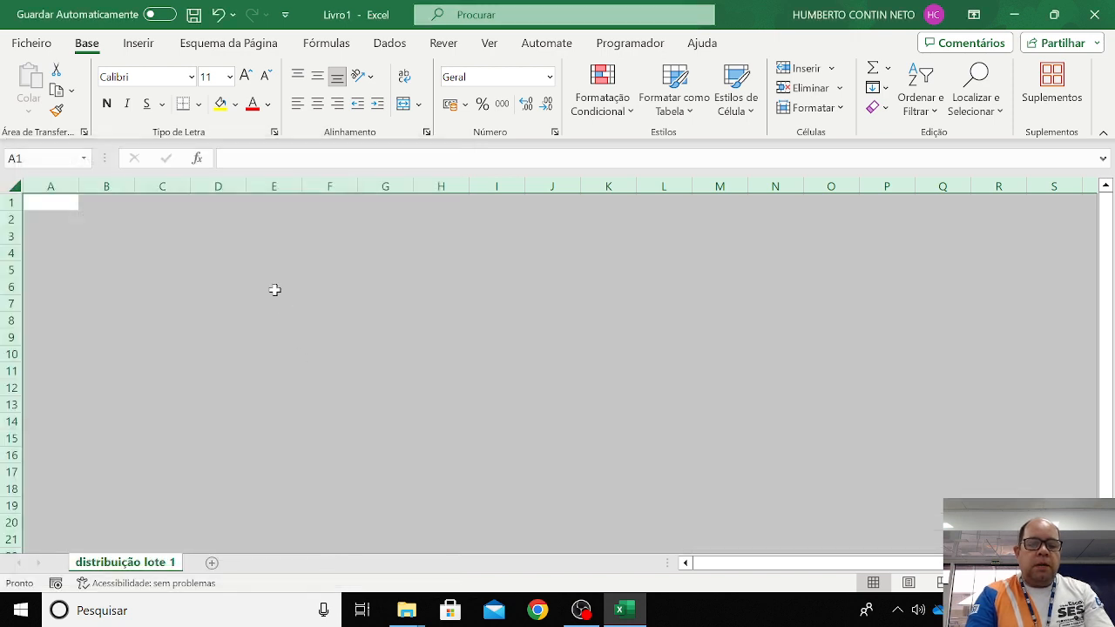
click(185, 310)
Enter the column header "mesh #" in cell C3
click(160, 239)
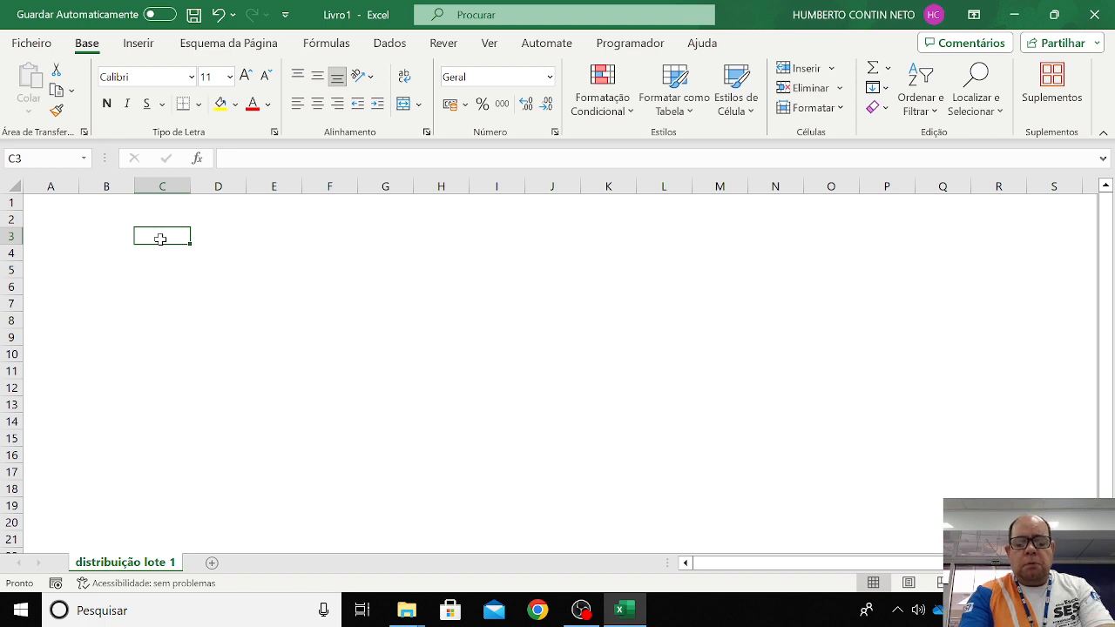
text(mesh)
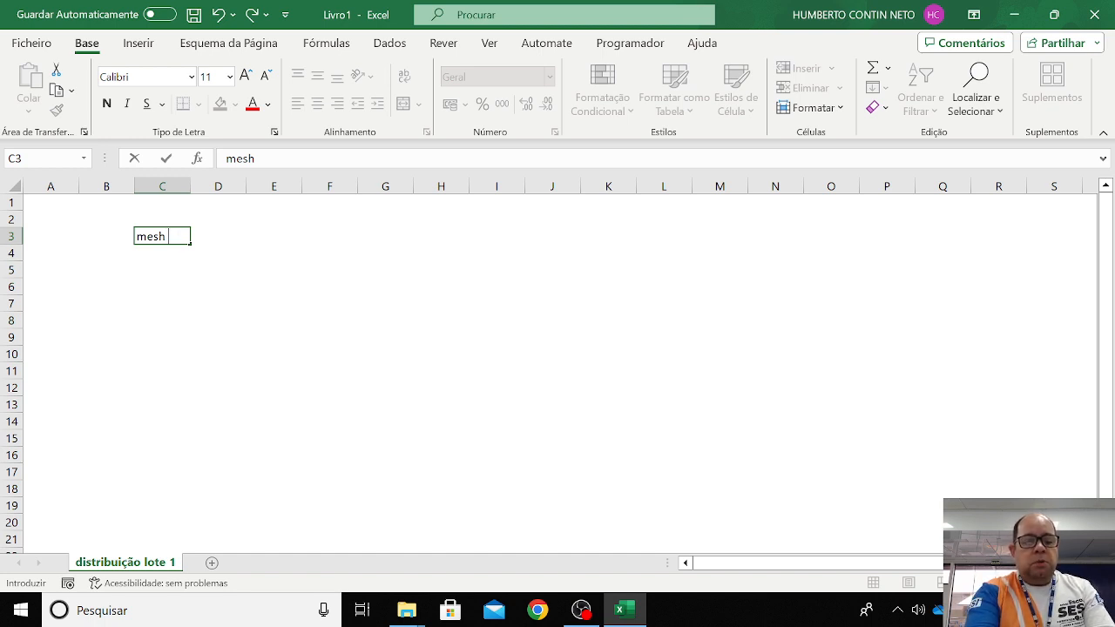
text(#)
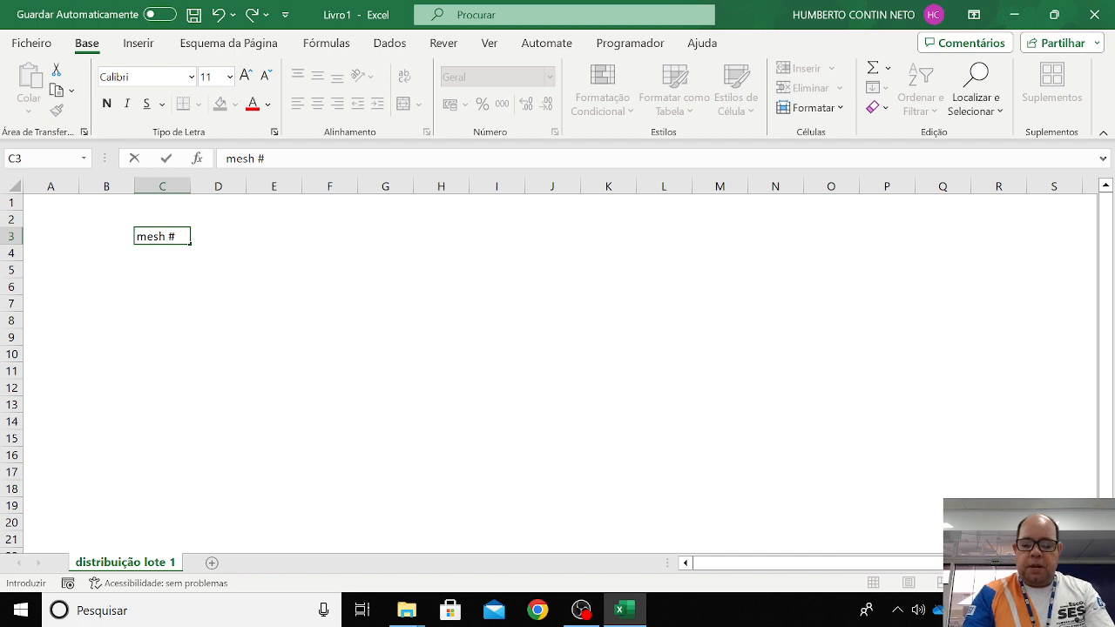
key(Tab)
Enter the column header "massa g" in cell D3
text(masa)
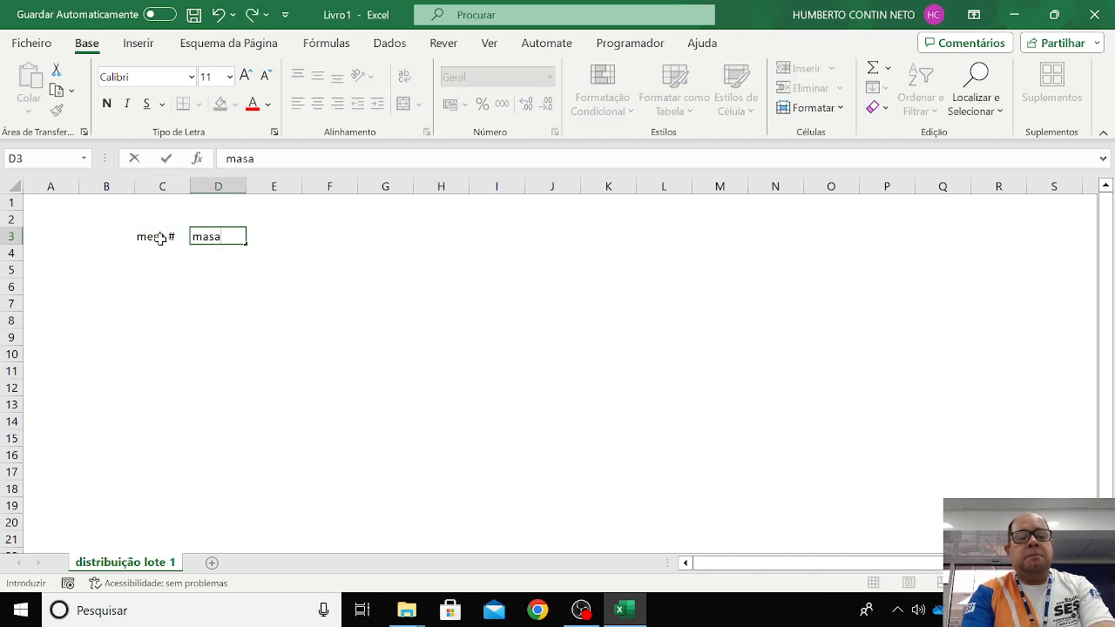
key(BackSpace)
text(sa)
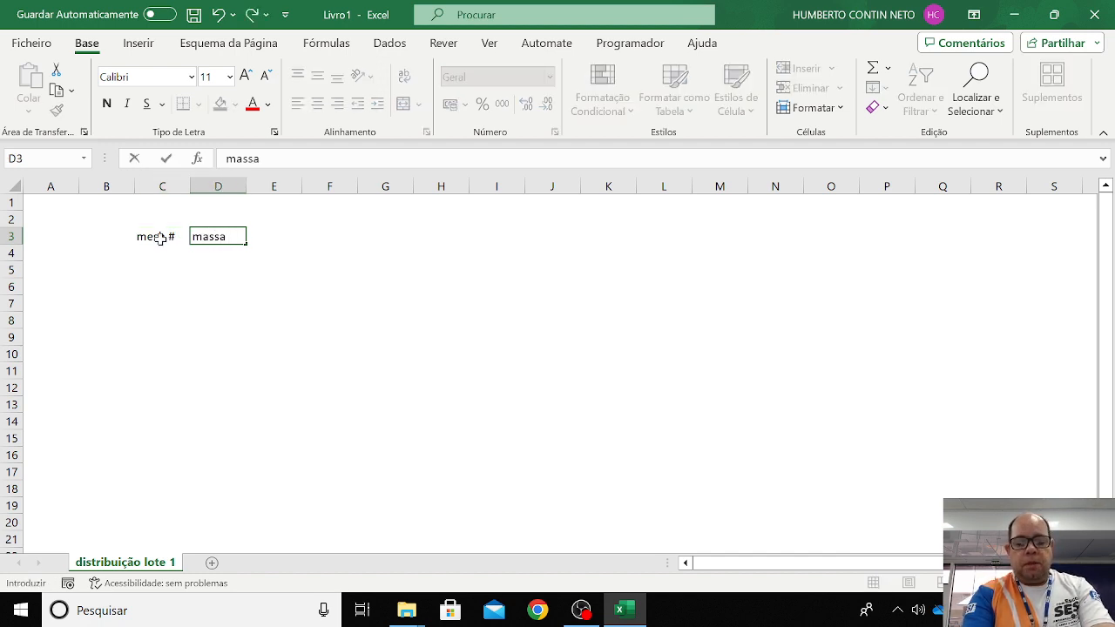
text( (g)
key(BackSpace)
key(BackSpace)
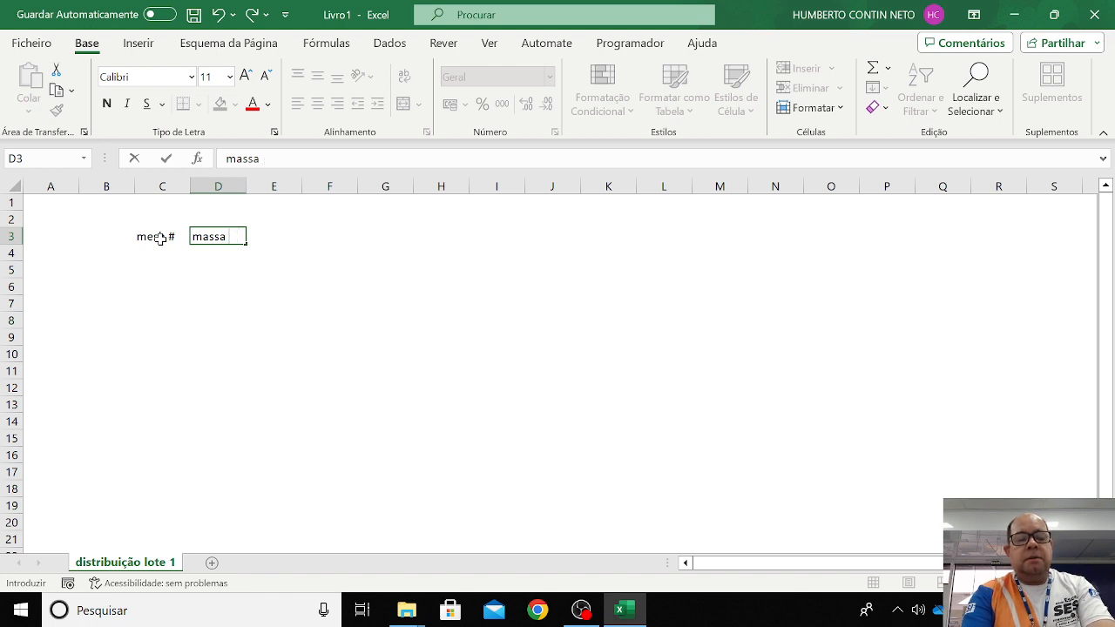
text((g)
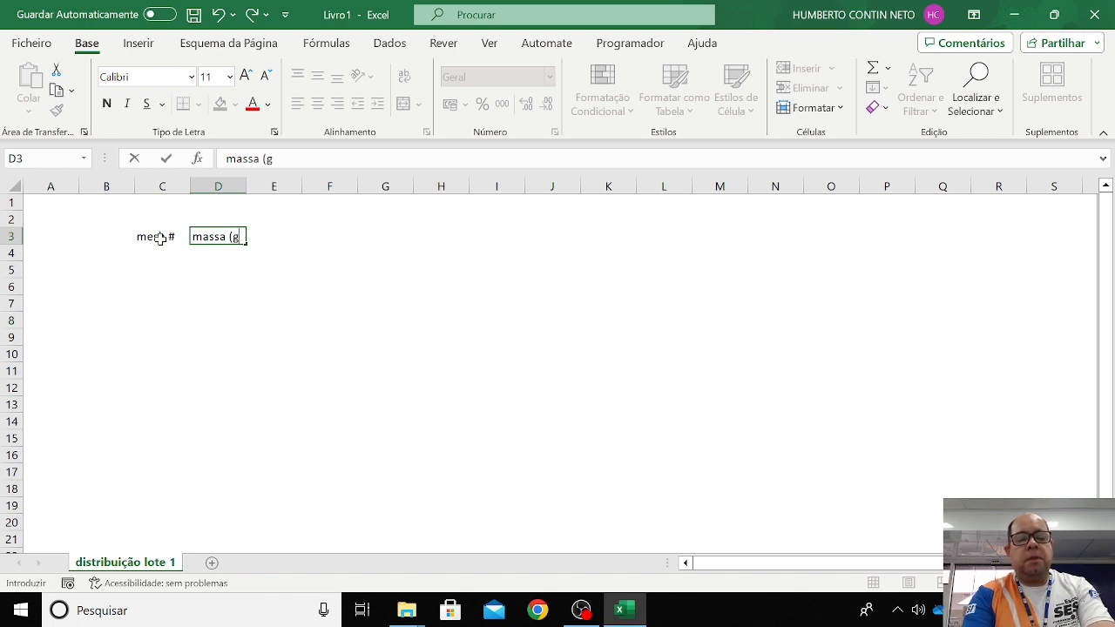
key(BackSpace)
key(BackSpace)
text(g)
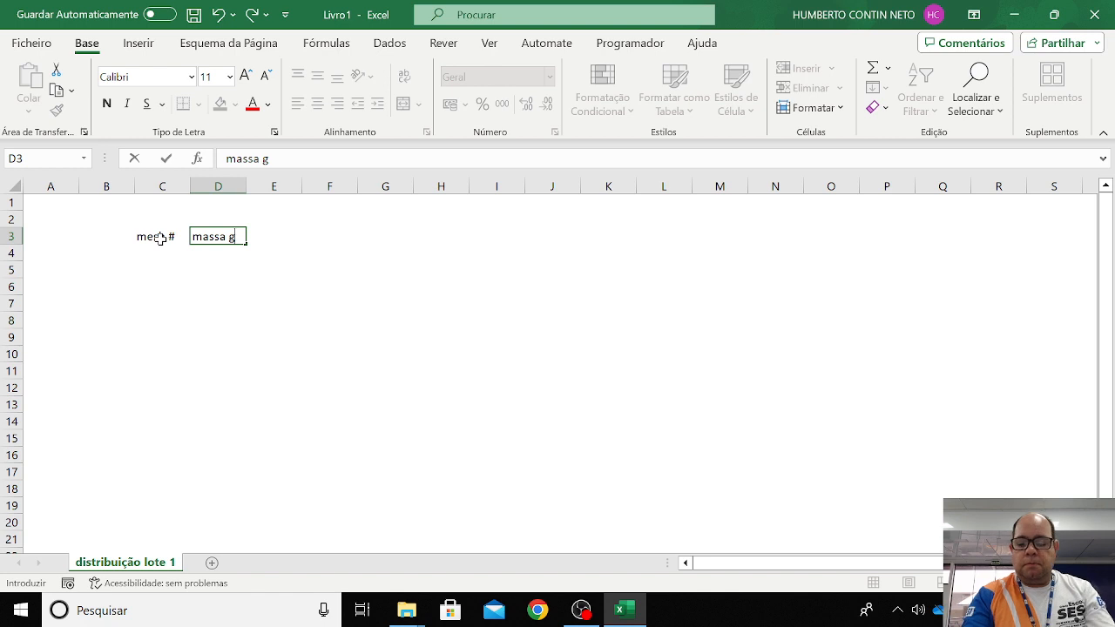
key(Tab)
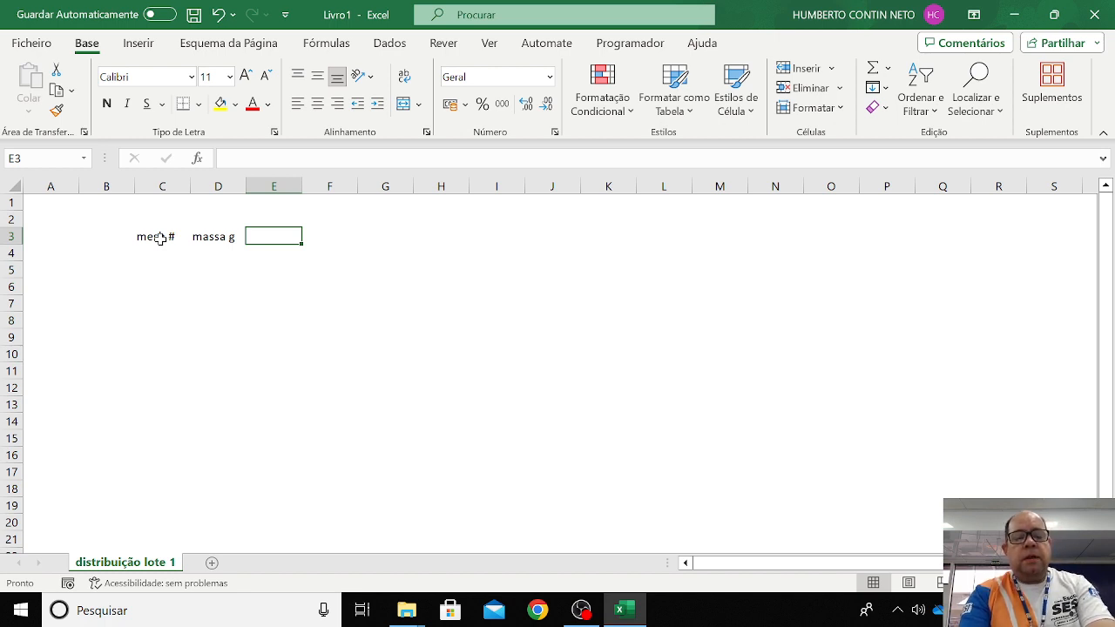
Enter the column headers "massa %" in cell E3 and "massa acumulada g" in cell F3
text(massa )
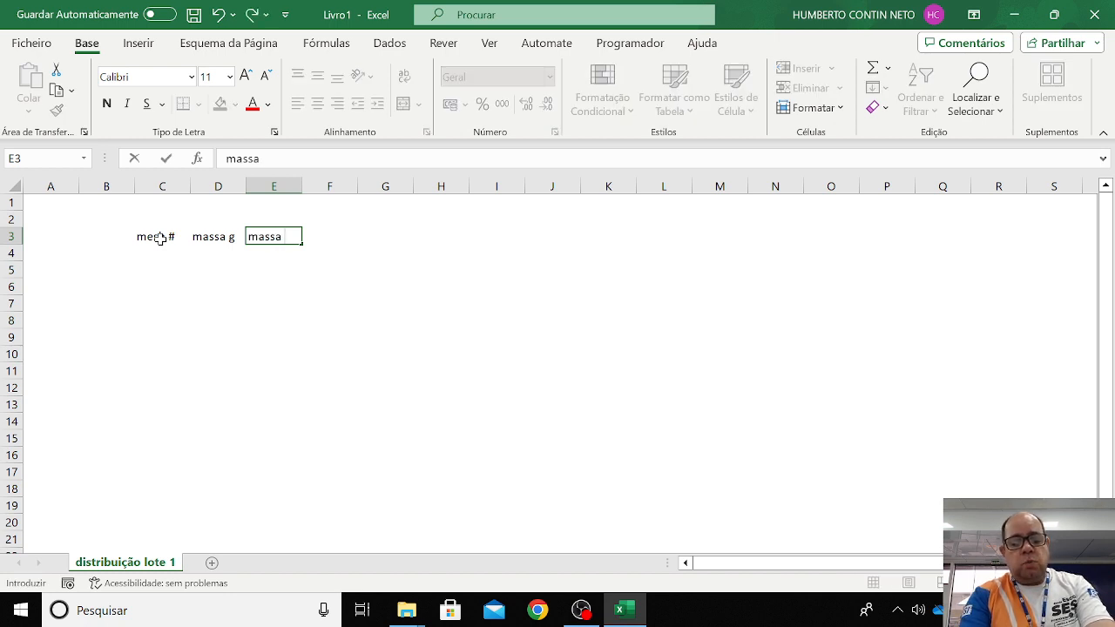
text(%)
key(Tab)
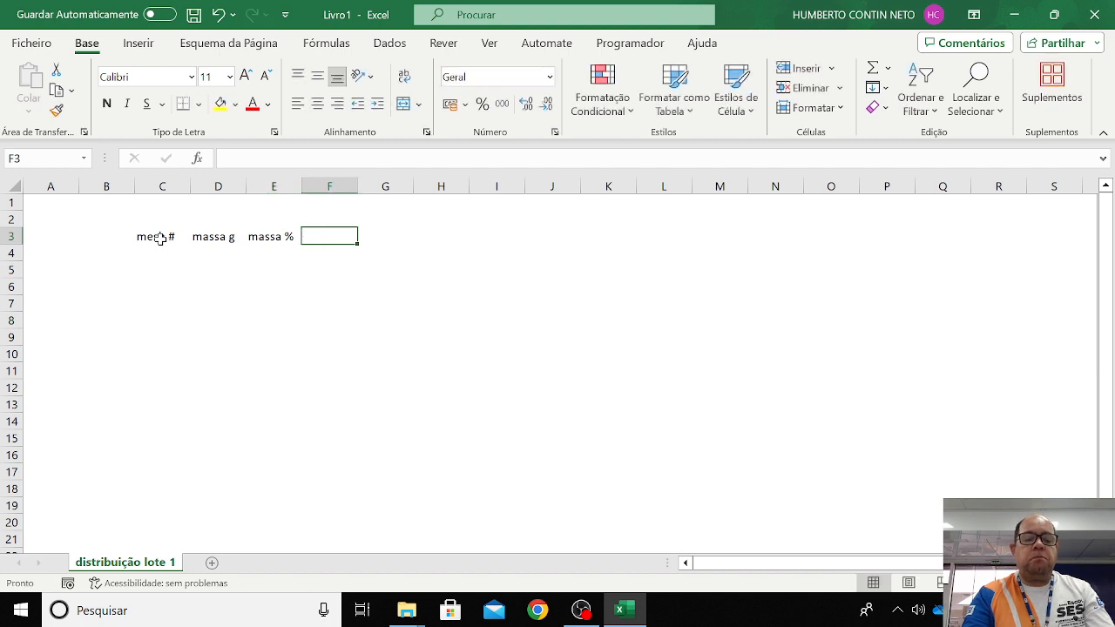
text(massa)
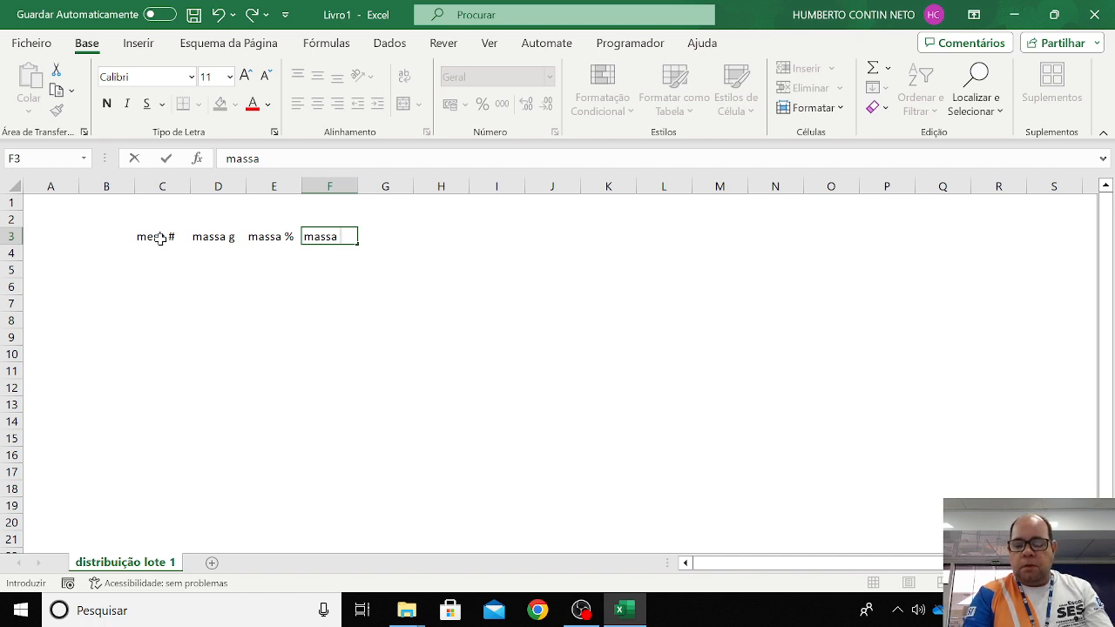
text(a)
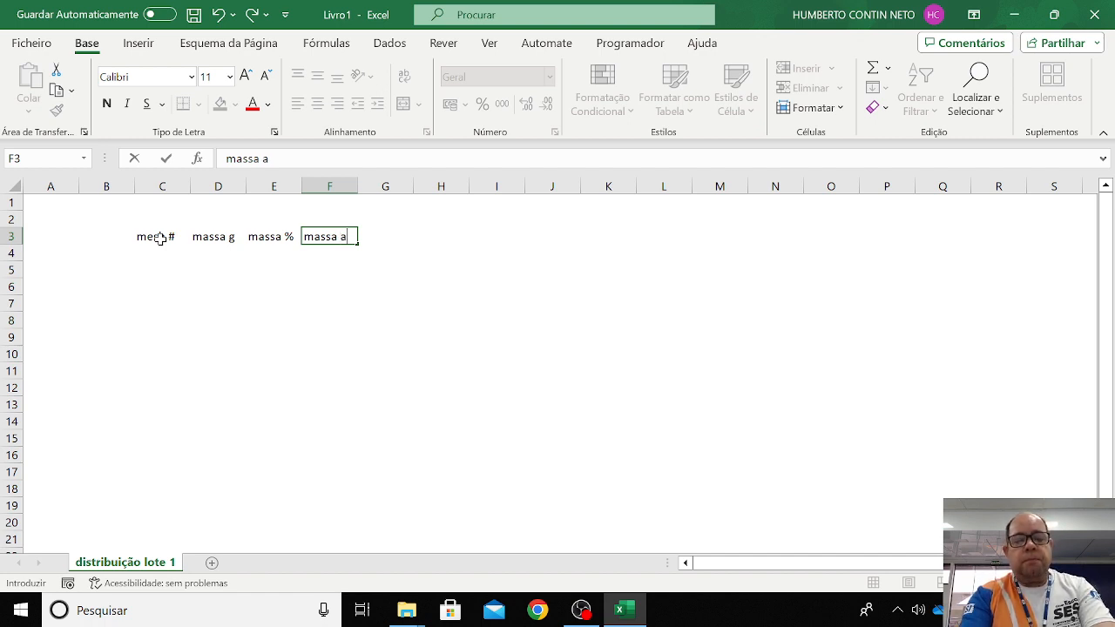
text(cumulada)
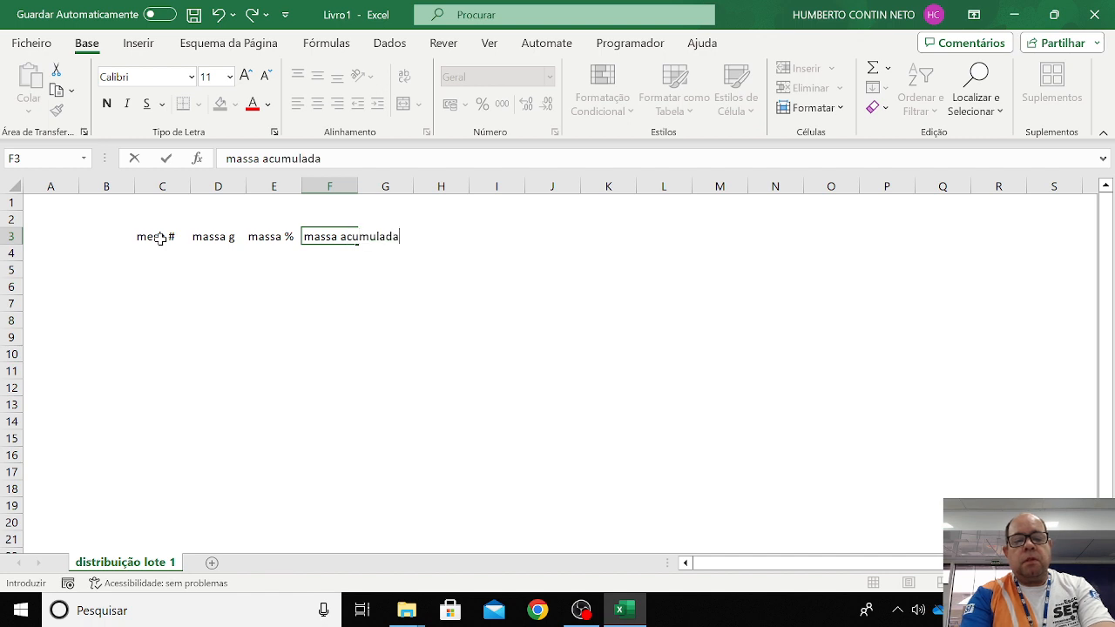
text( g)
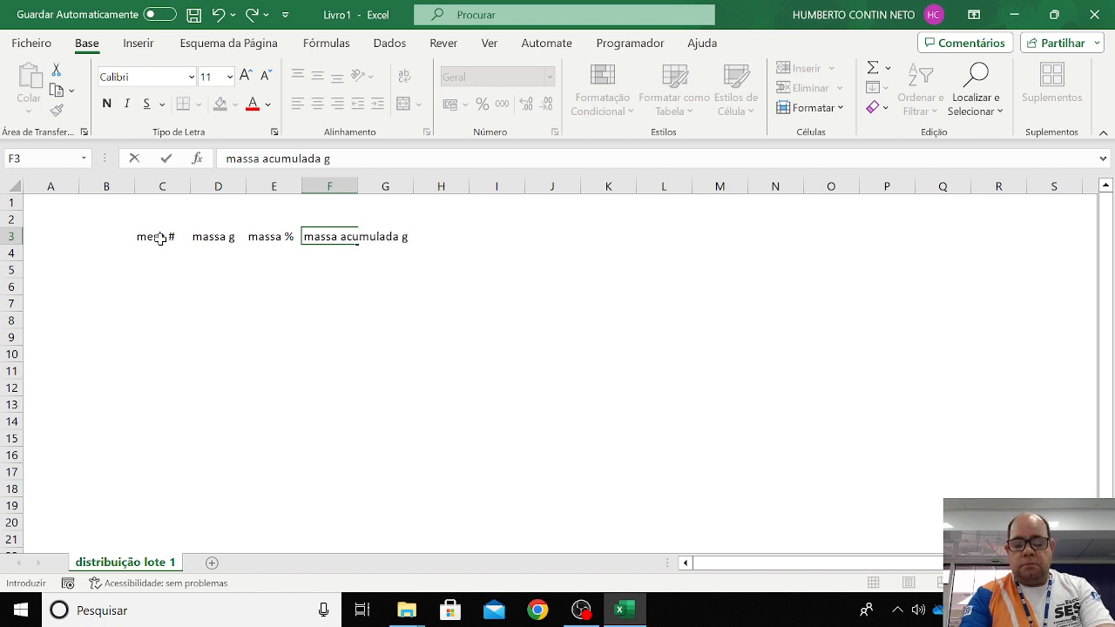
key(Tab)
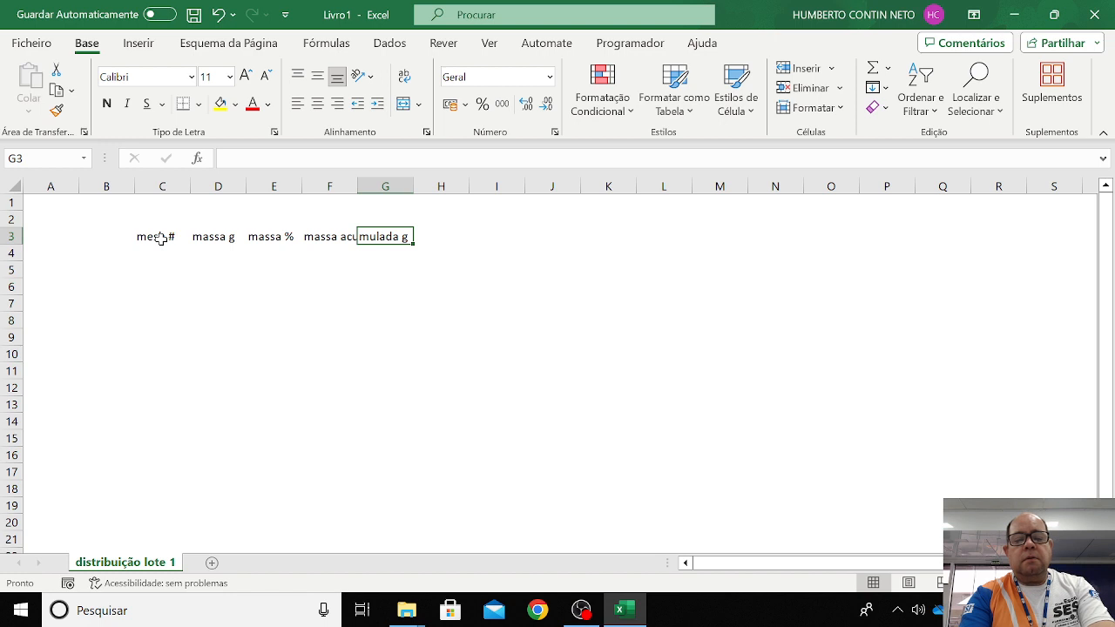
Enter the column header "massa acumulada %" in cell G3
text(massa acu)
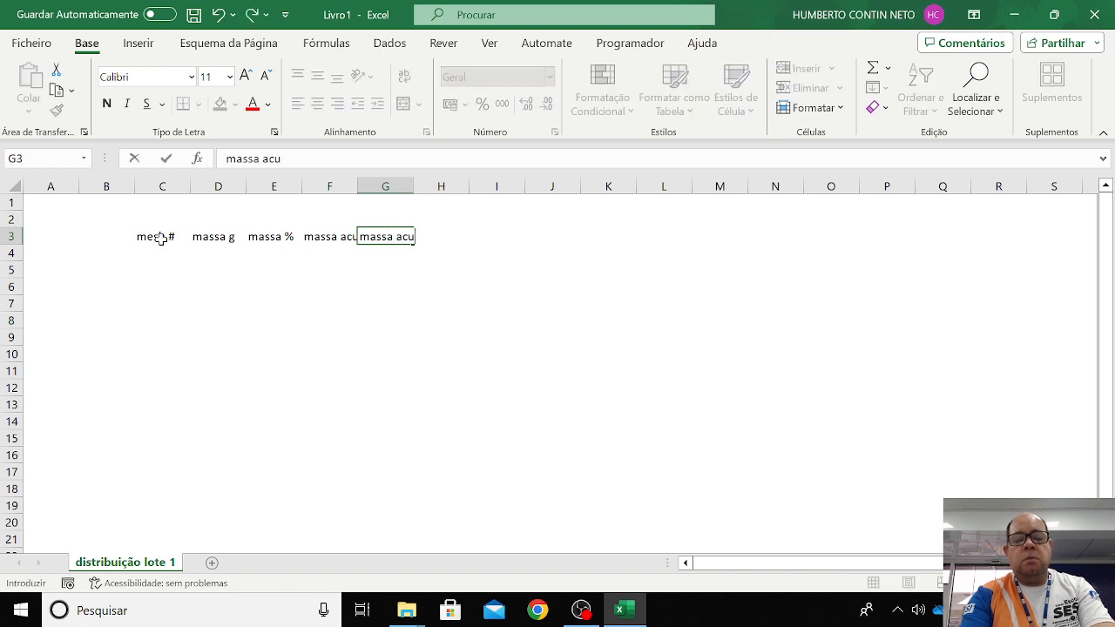
text(mulada)
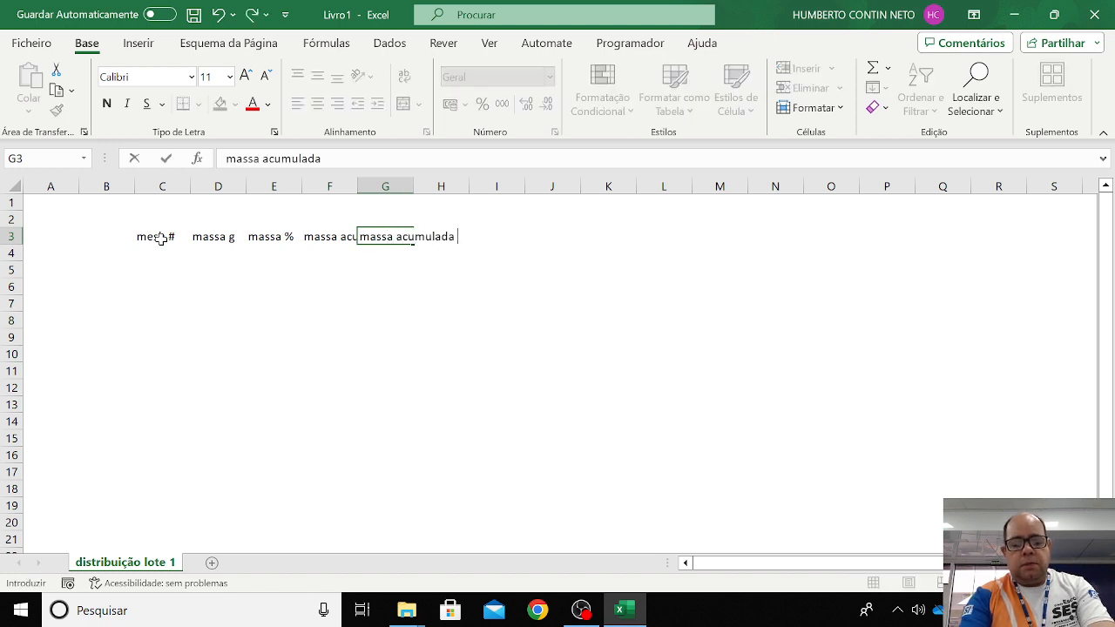
text( %)
key(Page_Down)
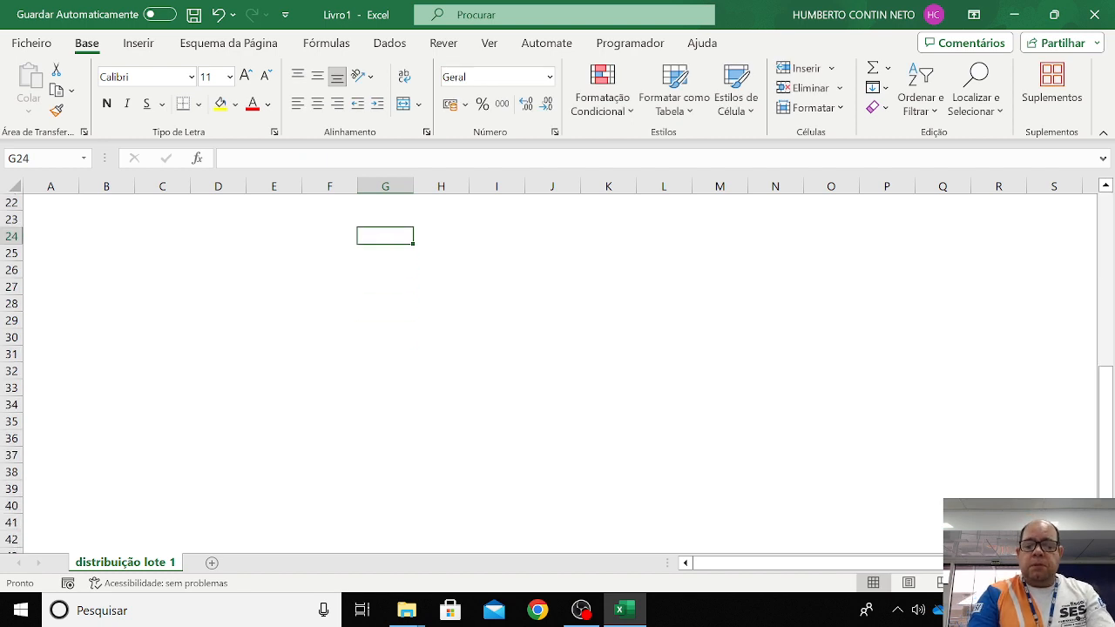
drag(1104, 444, 1078, 209)
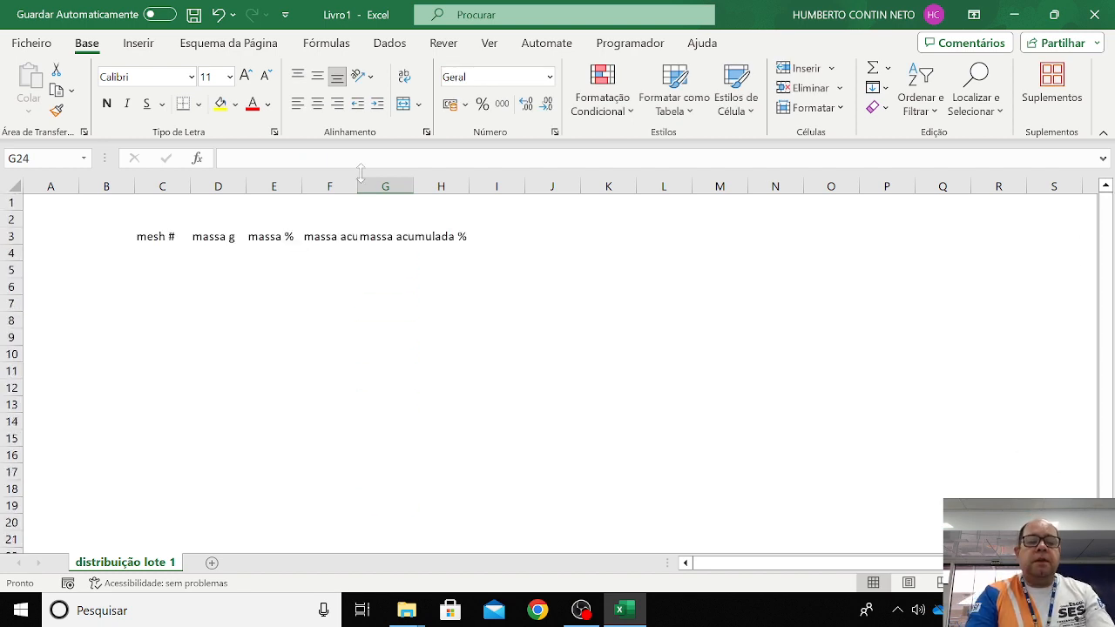
click(162, 241)
click(201, 235)
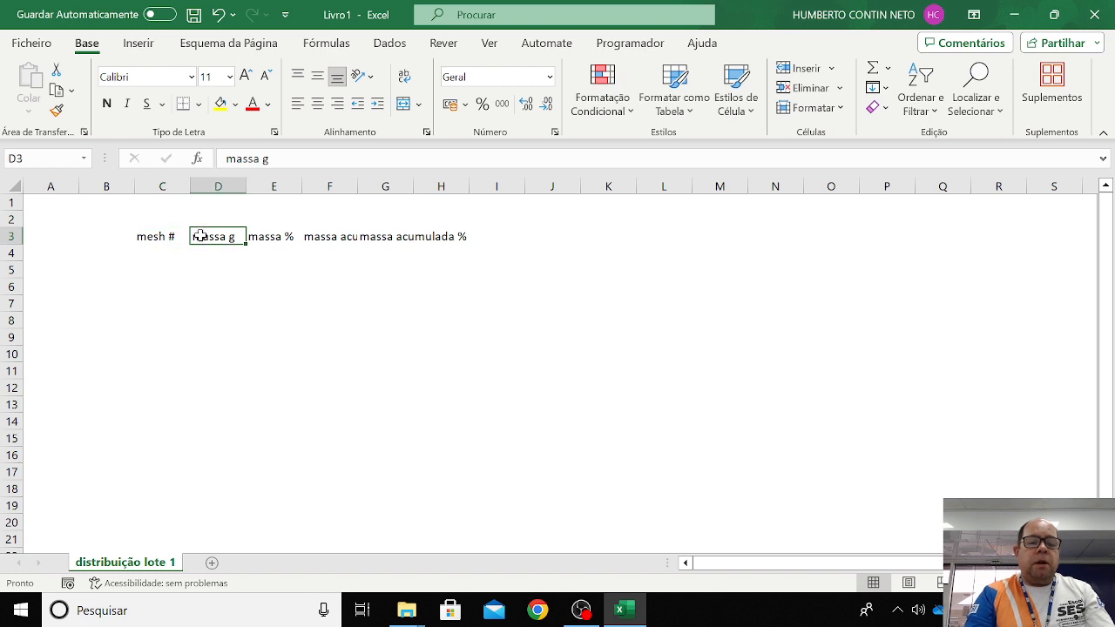
click(271, 244)
click(327, 237)
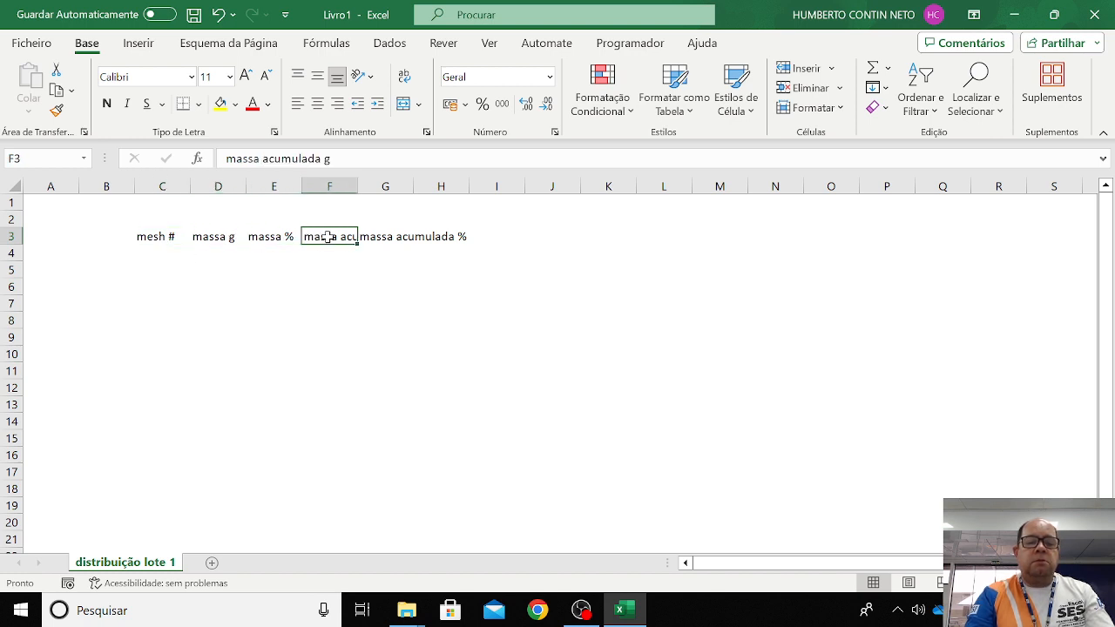
click(262, 159)
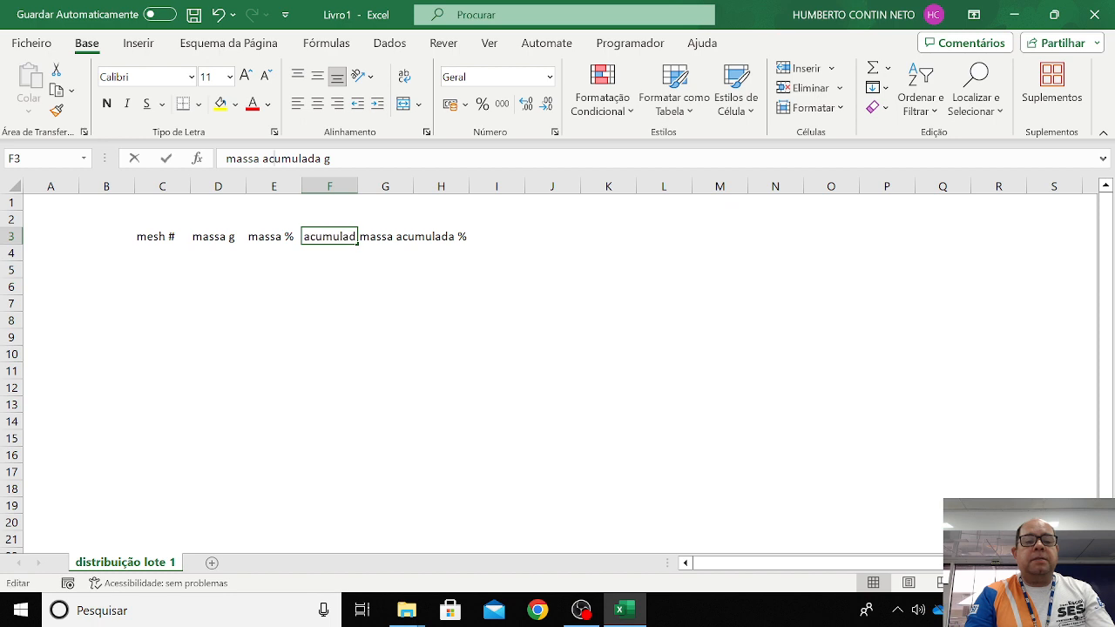
click(330, 246)
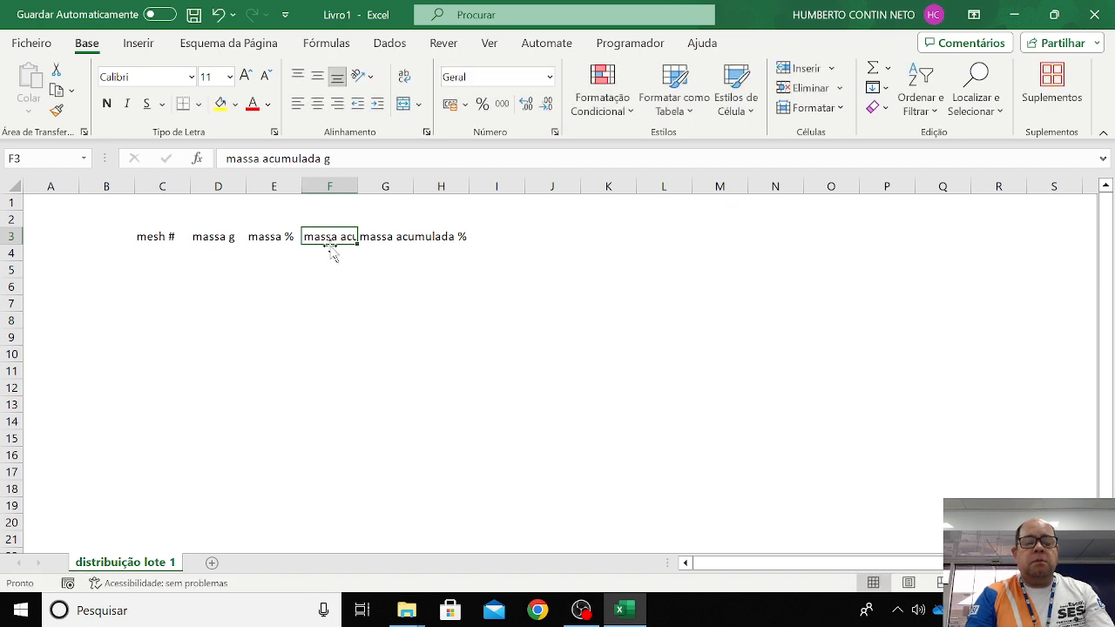
click(307, 369)
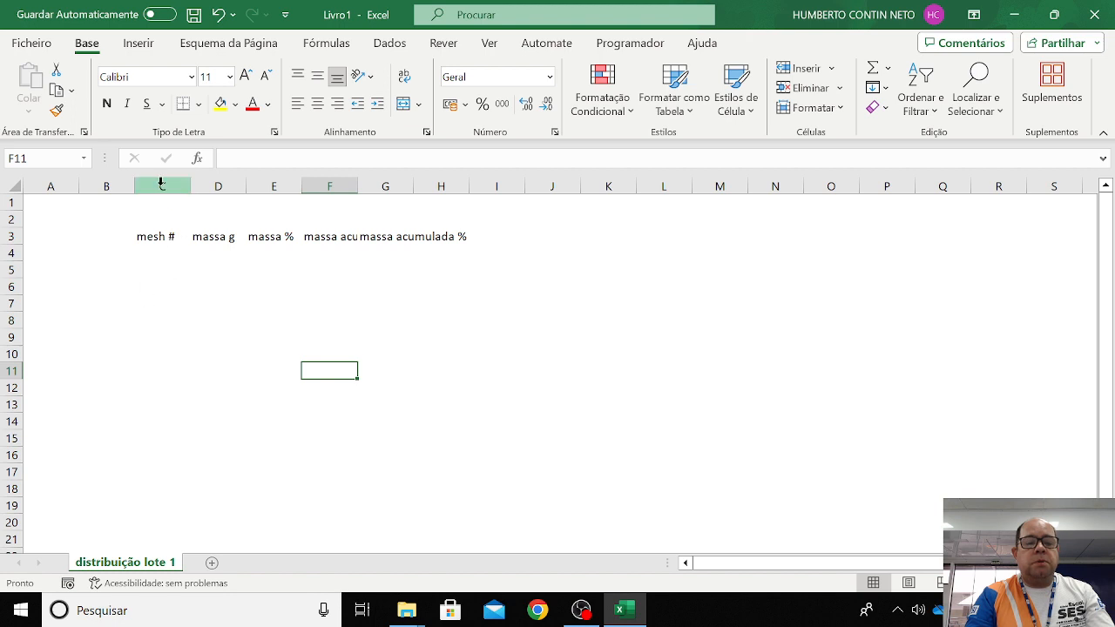
Widen columns C through G so the full header texts in row 3 fit
drag(190, 184, 359, 186)
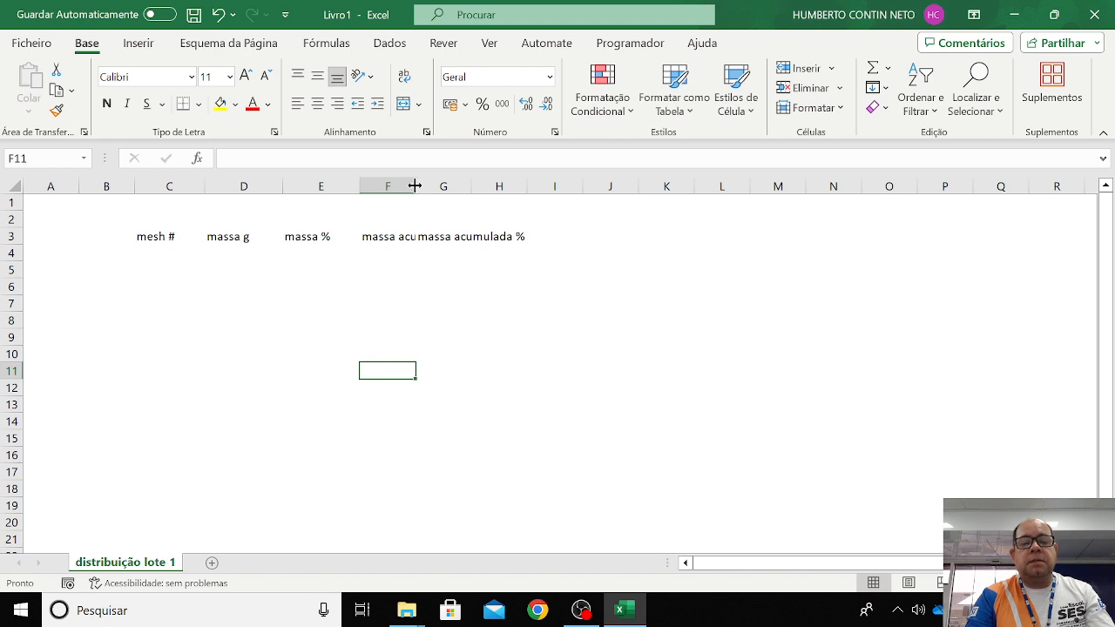
drag(416, 185, 470, 186)
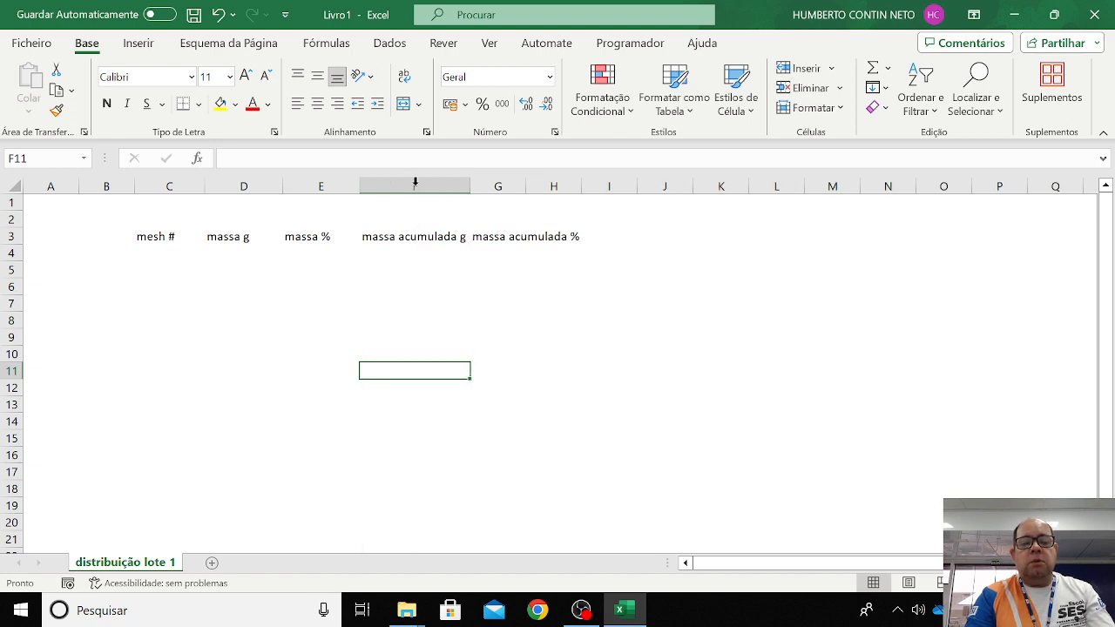
double_click(525, 187)
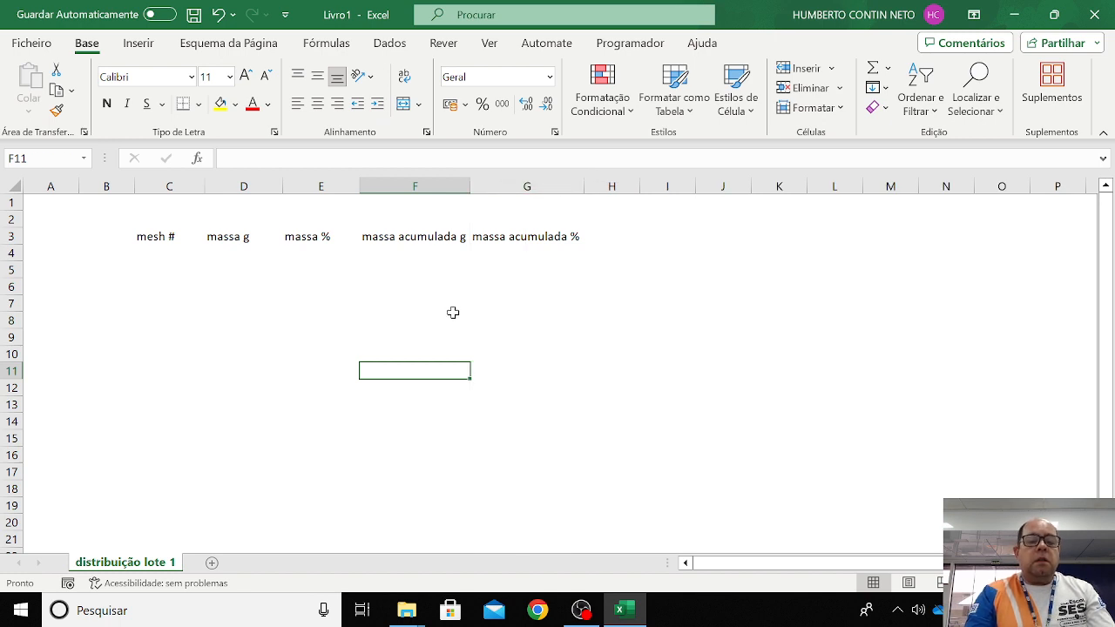
Fill the header cells C3:G3 with the lightest blue background color
click(151, 233)
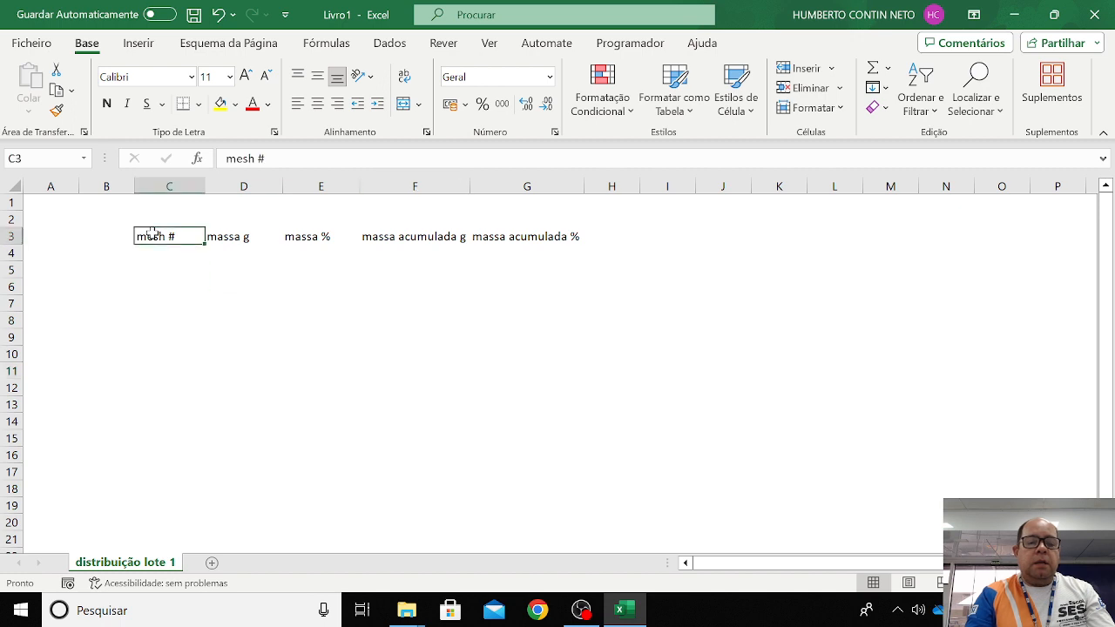
drag(151, 233, 511, 243)
right_click(493, 249)
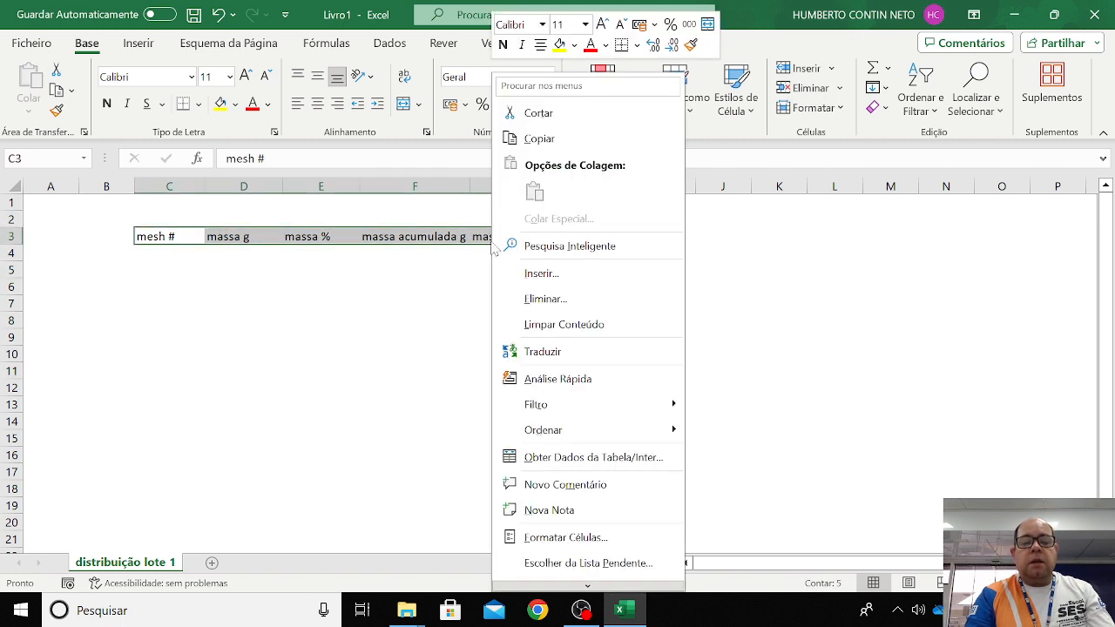
click(584, 537)
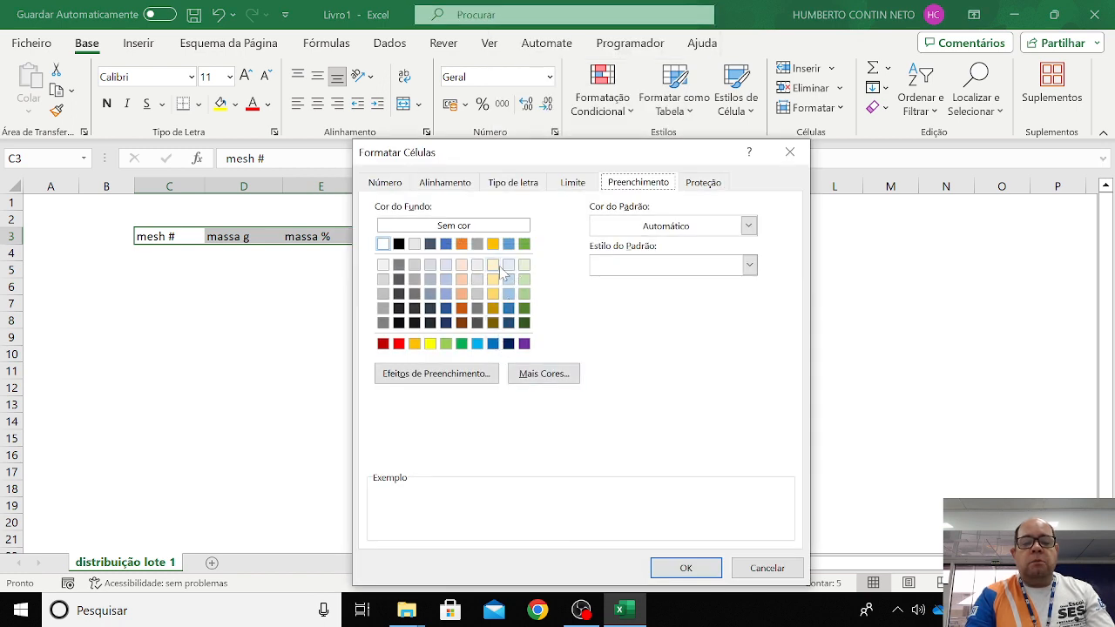
click(509, 265)
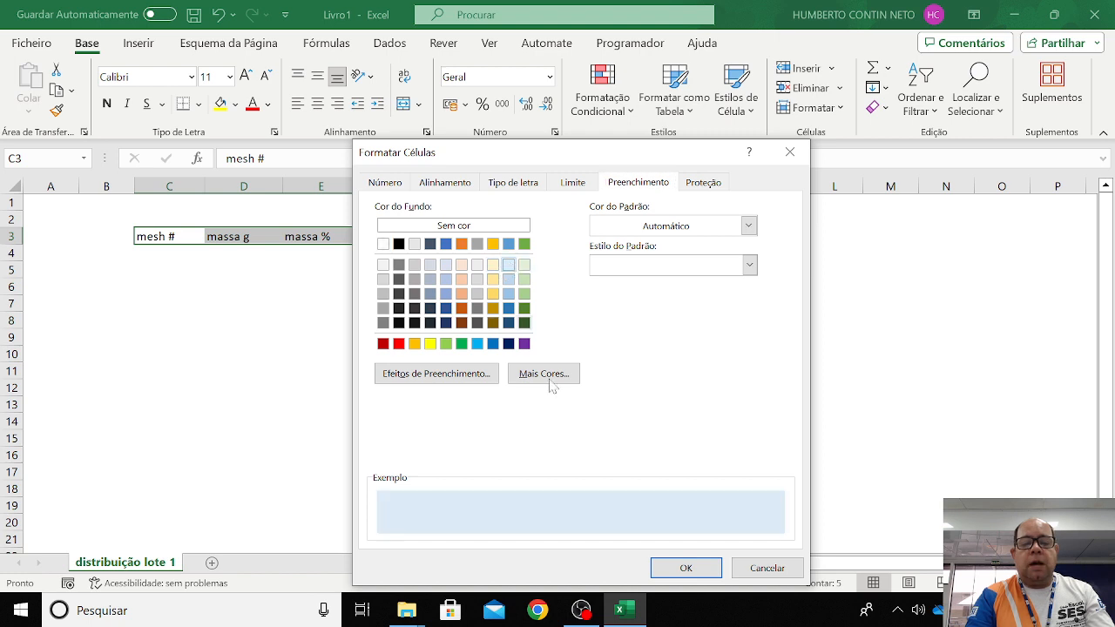
click(683, 567)
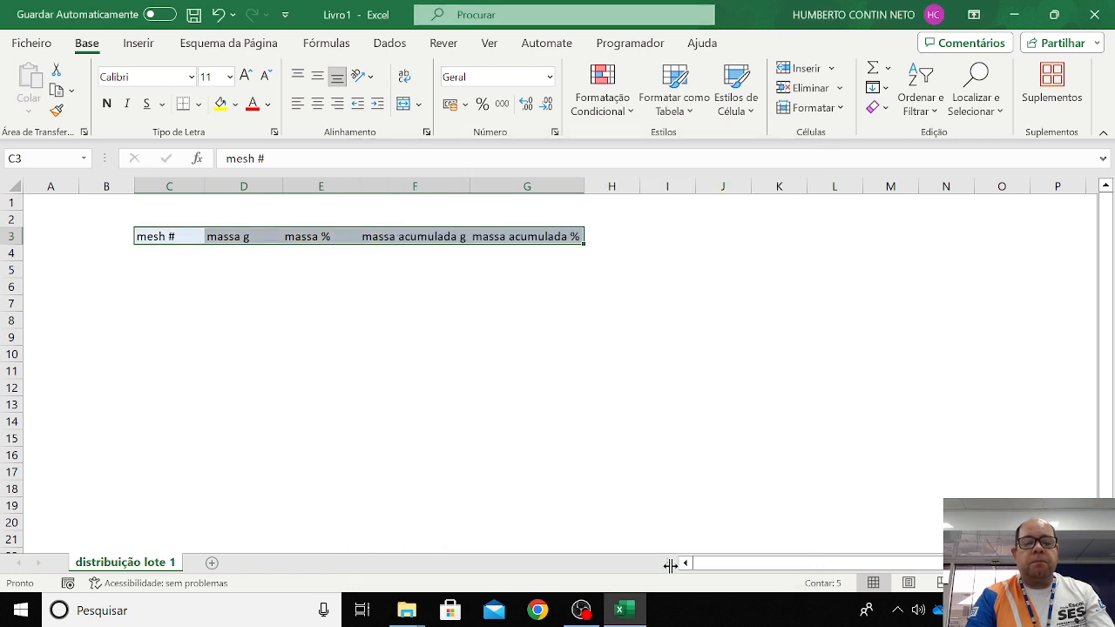
click(629, 486)
Color only the "#" character of the "mesh #" header in C3 standard green
mouse_move(162, 249)
mouse_down()
mouse_move(162, 323)
mouse_move(164, 252)
mouse_up()
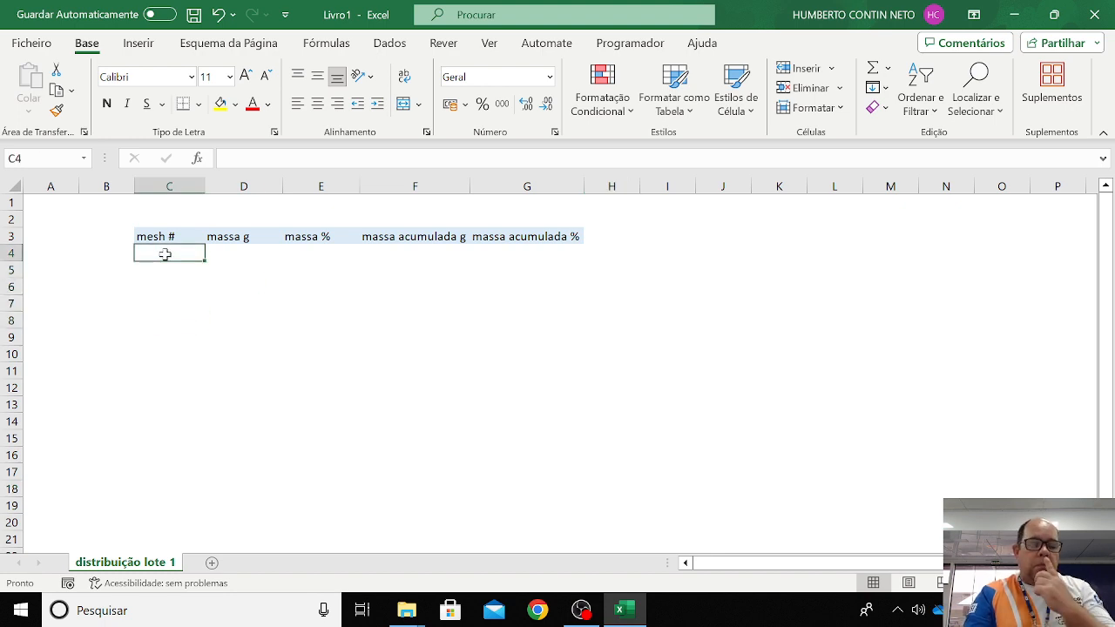
click(174, 236)
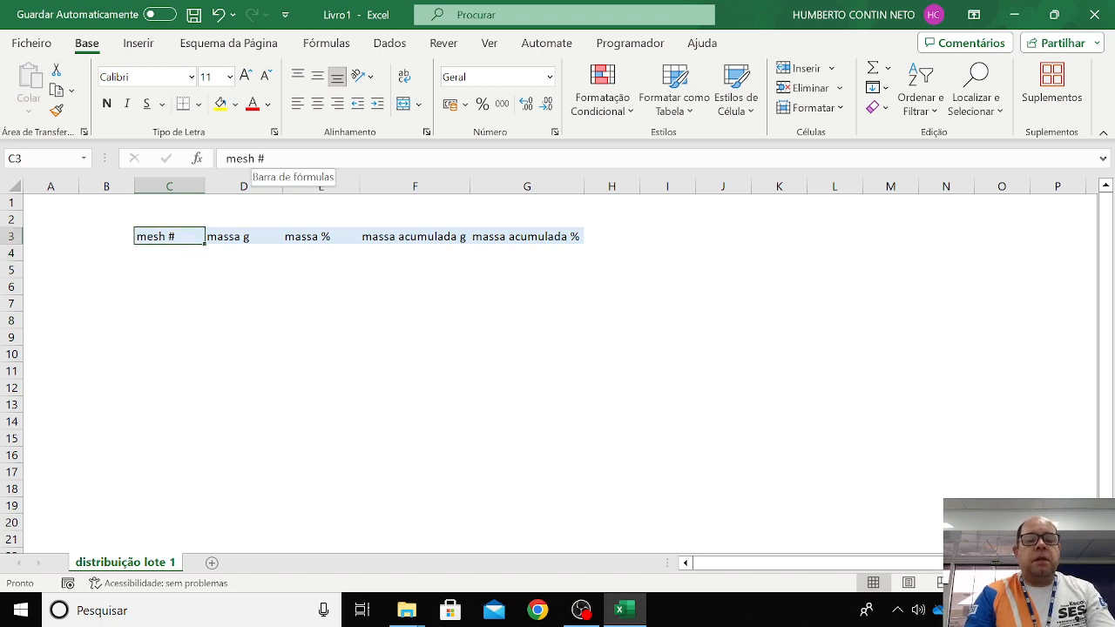
drag(254, 159, 265, 159)
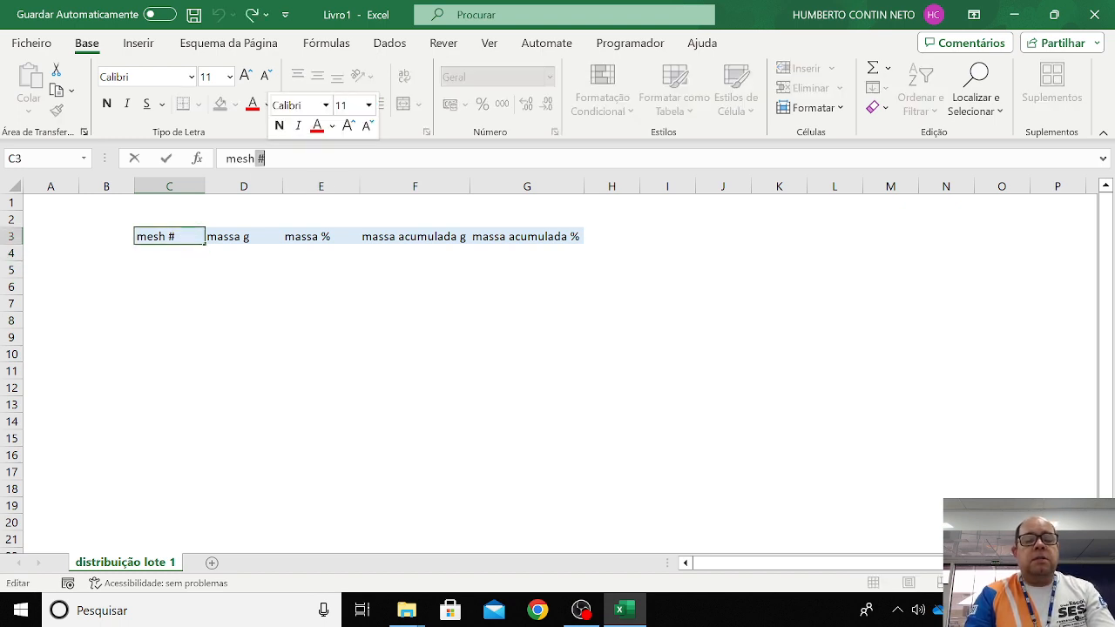
click(268, 105)
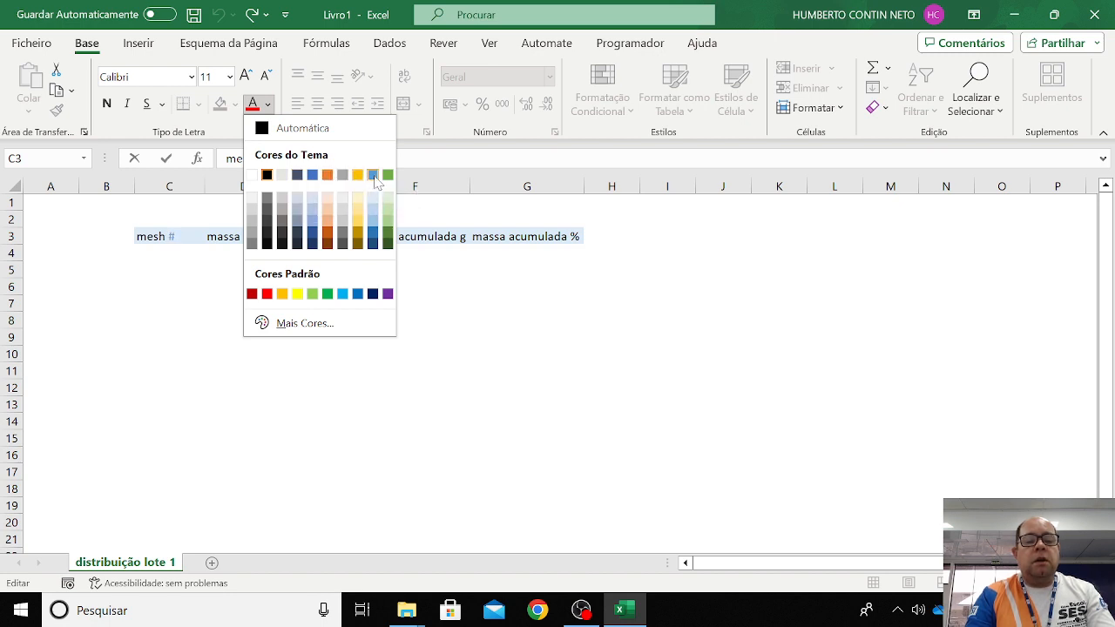
click(327, 295)
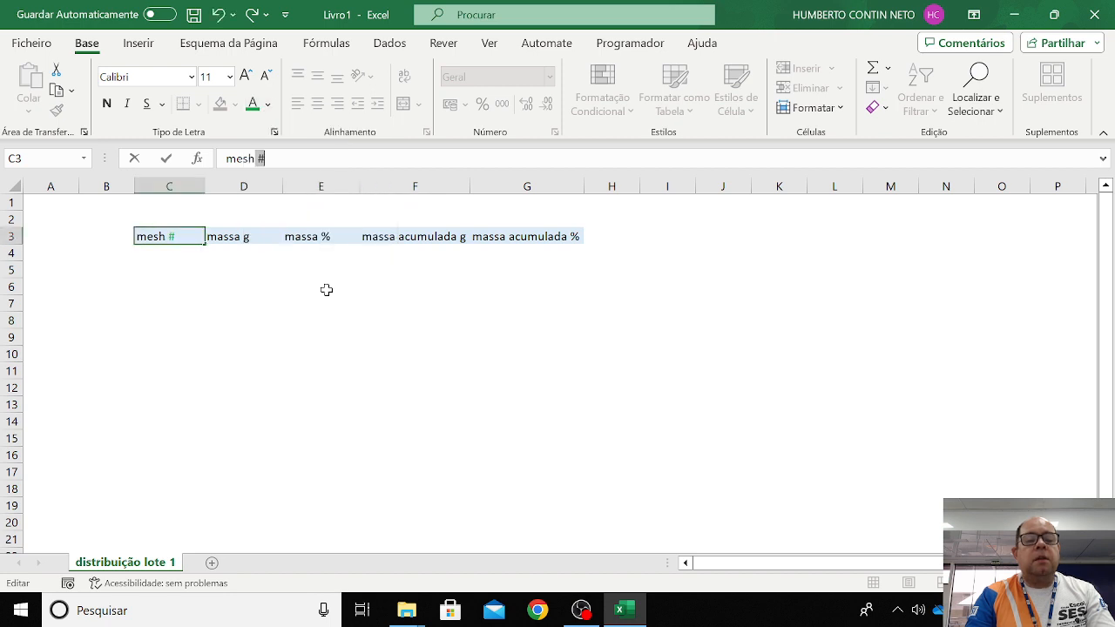
Color the unit "g" in header D3 and the "%" sign in header E3 with the same green
click(243, 236)
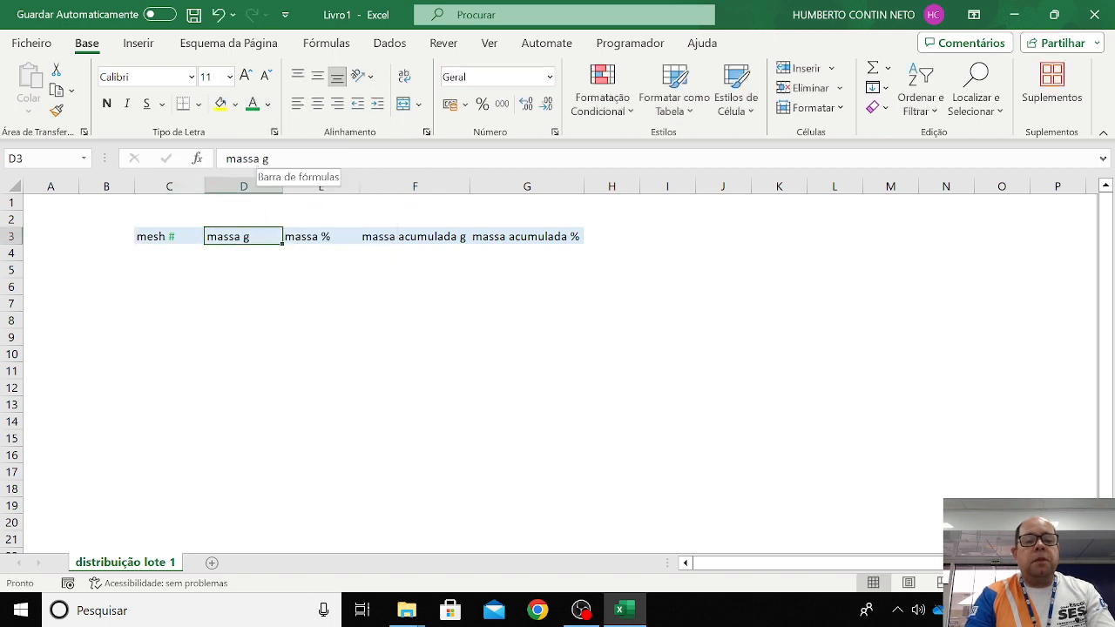
double_click(266, 159)
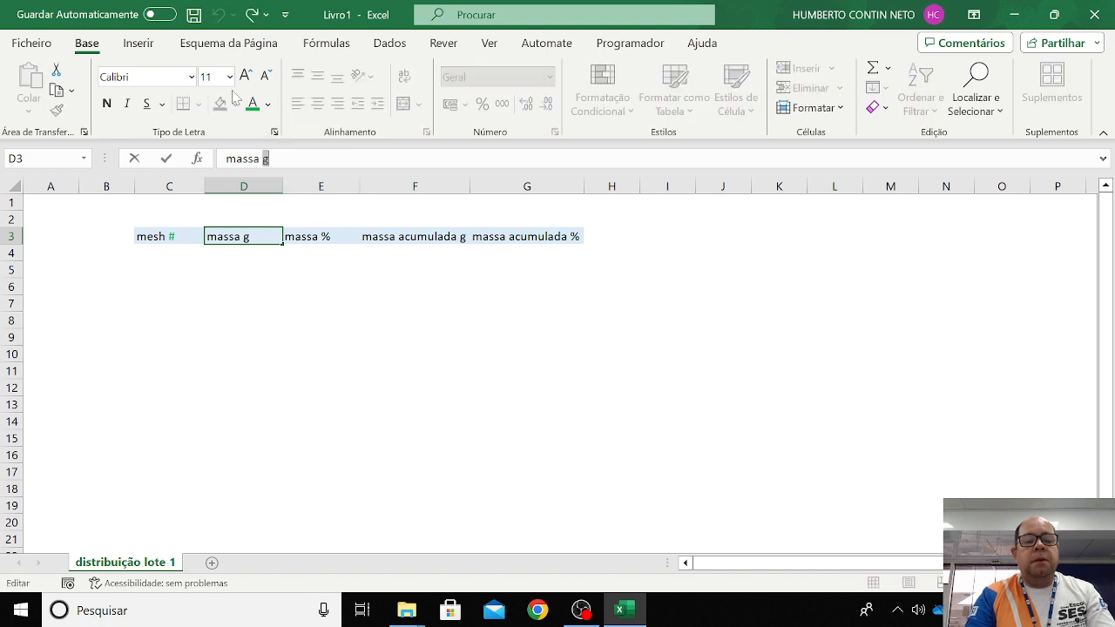
click(252, 103)
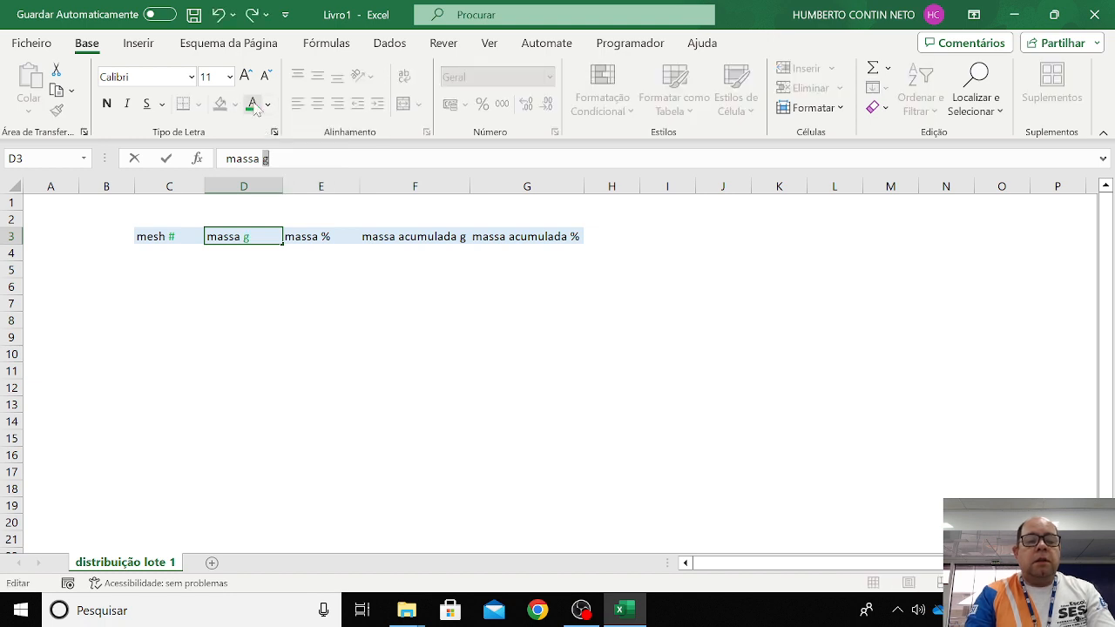
click(335, 239)
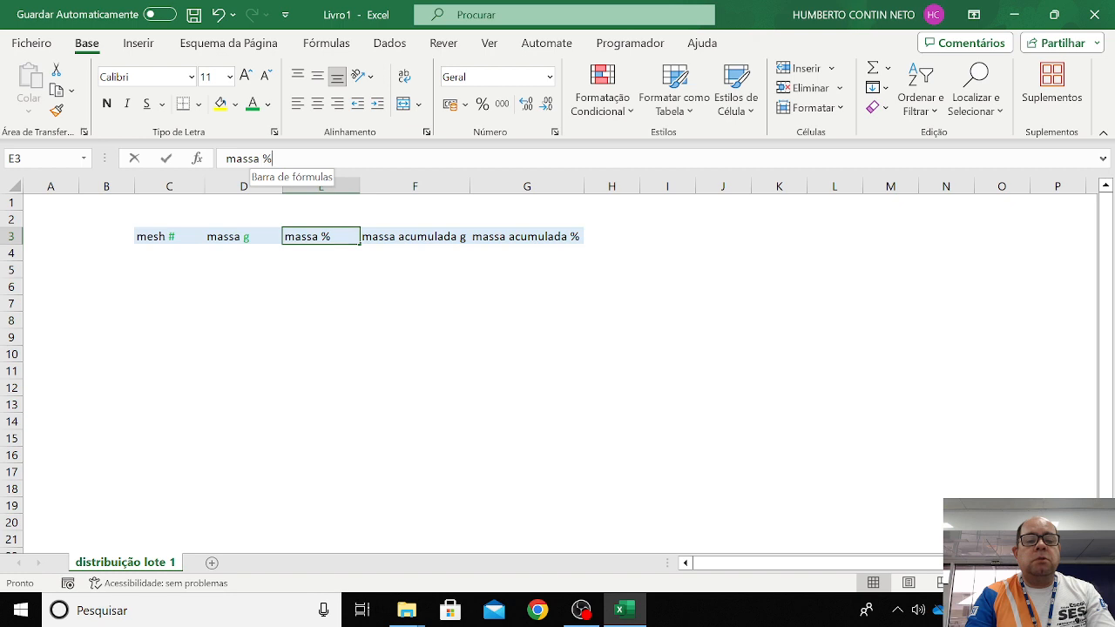
double_click(268, 158)
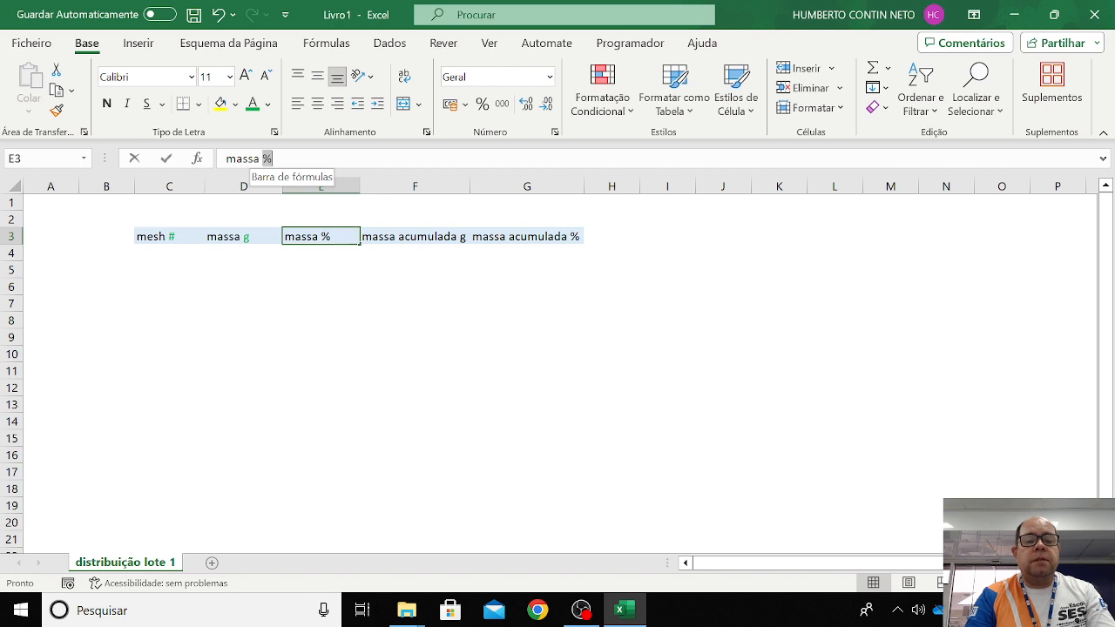
click(253, 103)
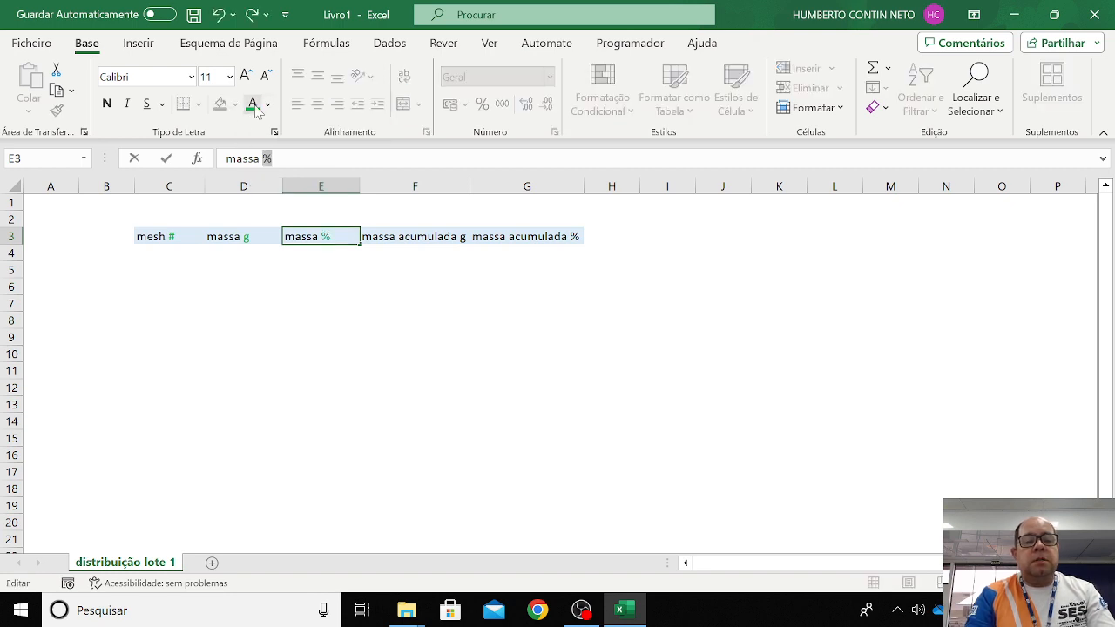
Color the "g" in header F3 and the "%" in header G3 with the same green
click(386, 238)
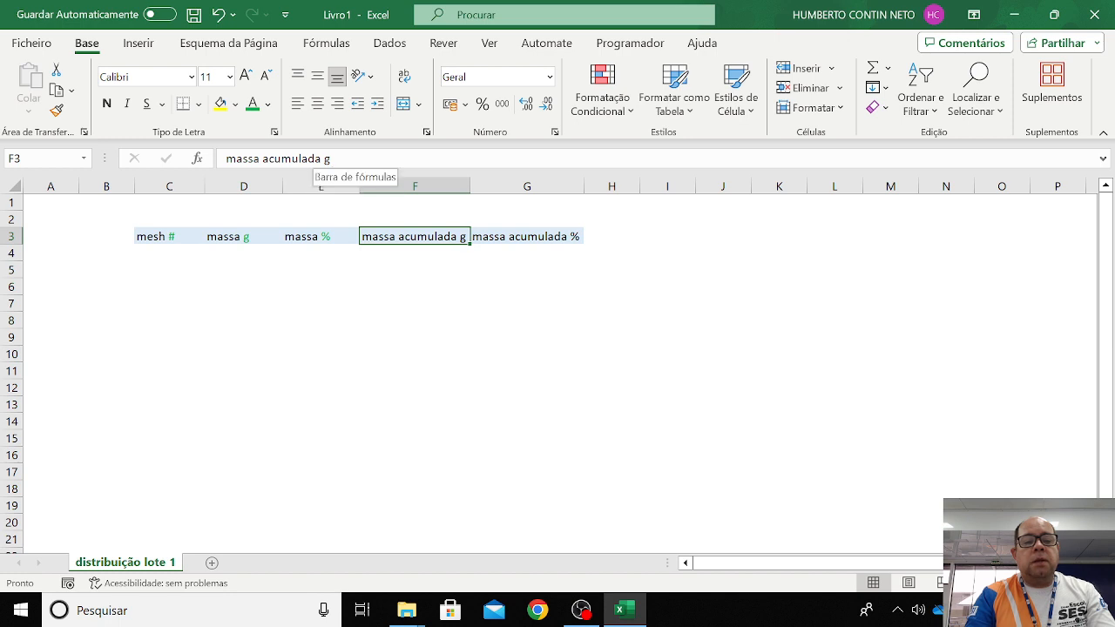
double_click(327, 159)
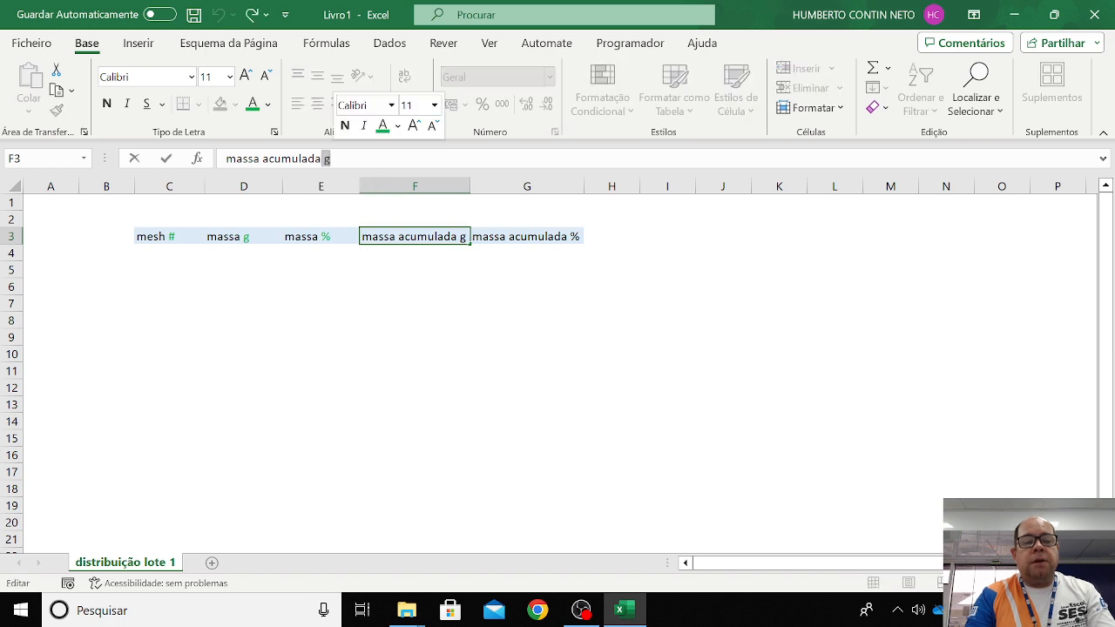
click(252, 103)
click(527, 236)
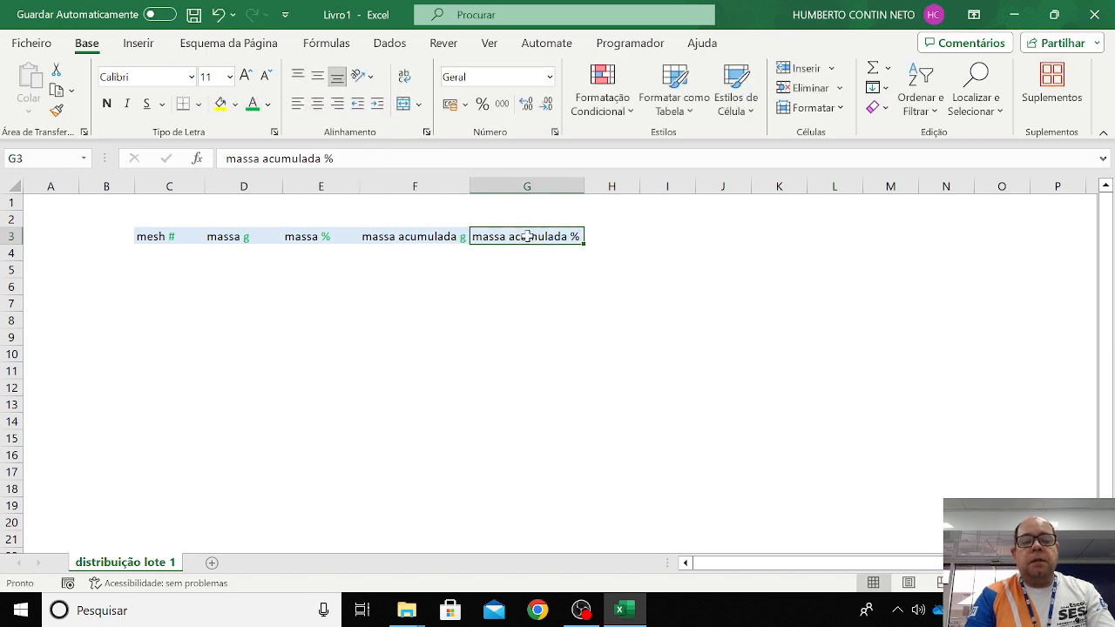
double_click(328, 159)
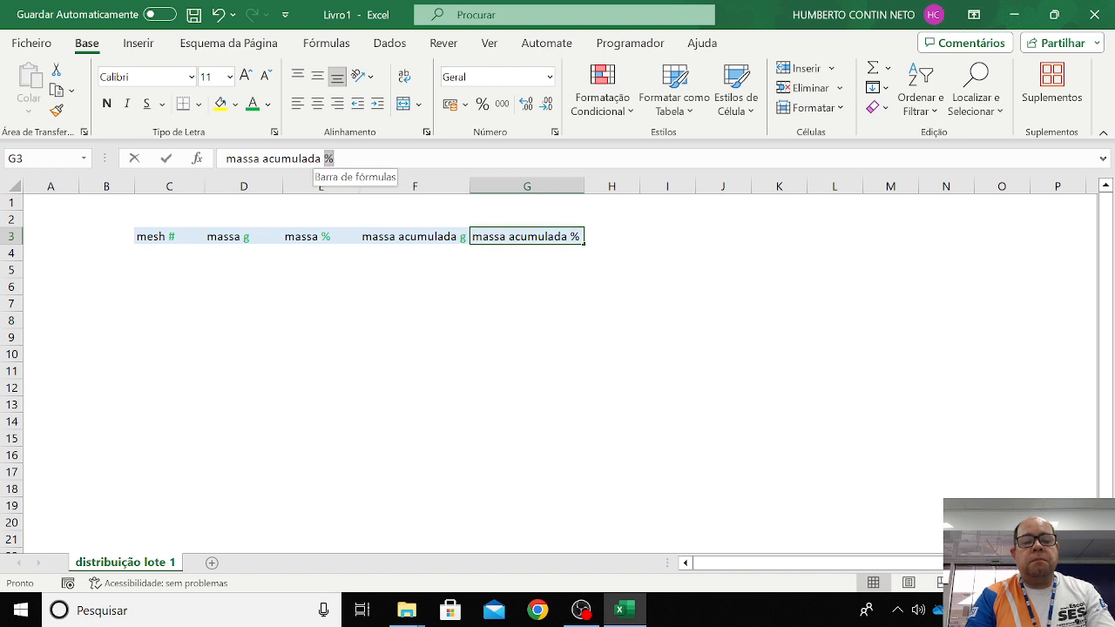
click(253, 103)
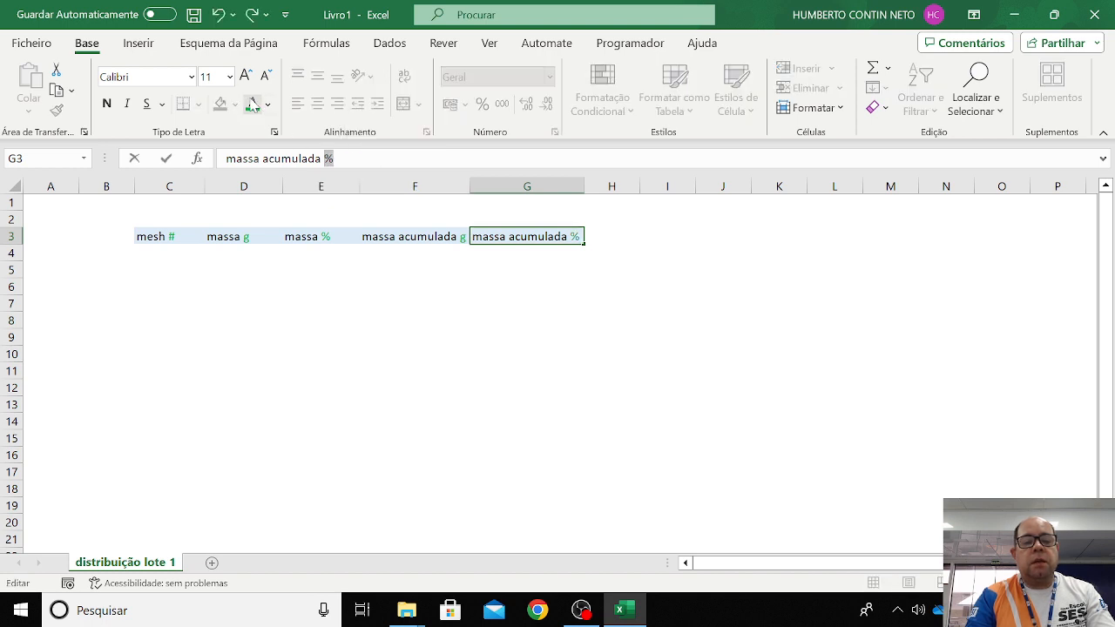
click(355, 340)
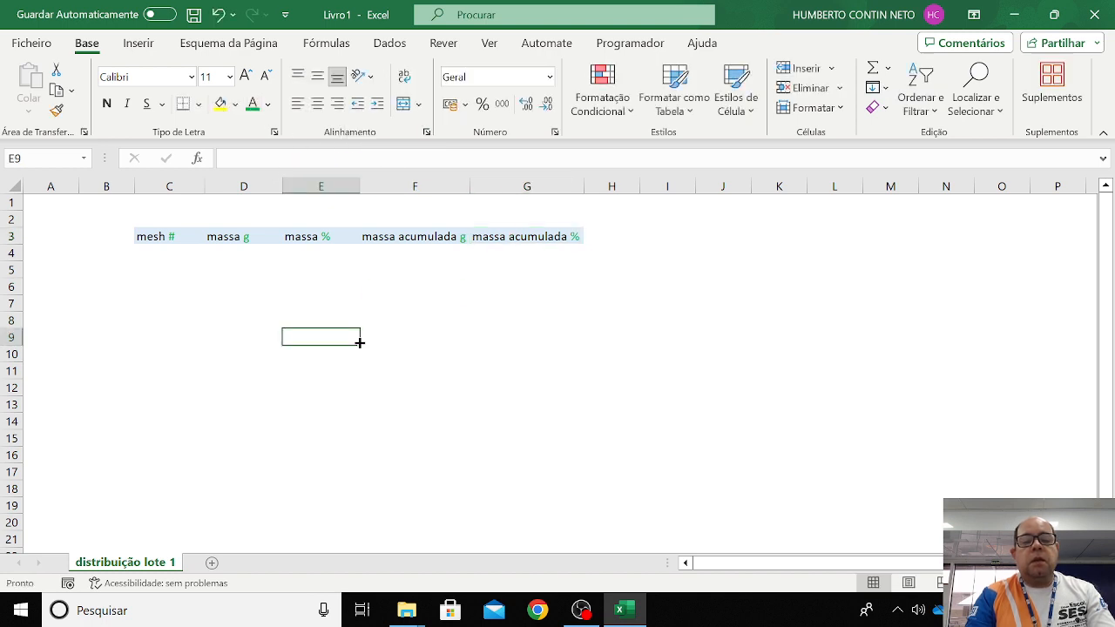
click(160, 247)
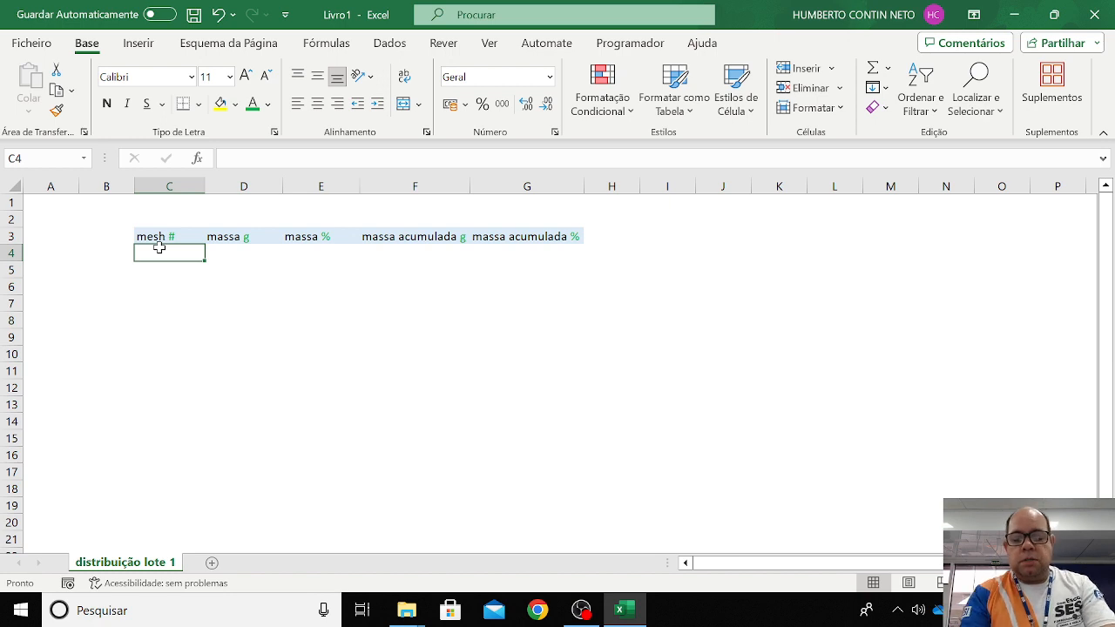
Enter the mesh values 1, 10, 15, 20, 30, 50, 70, 100 and 150 down the mesh column in C4:C12
text(1)
key(Return)
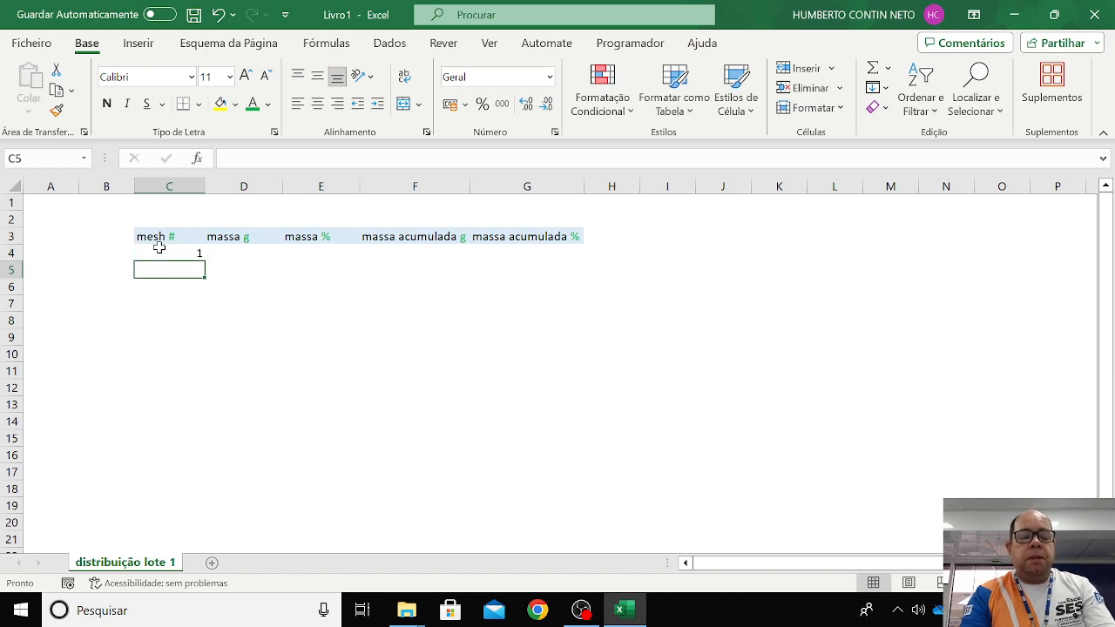
text(10)
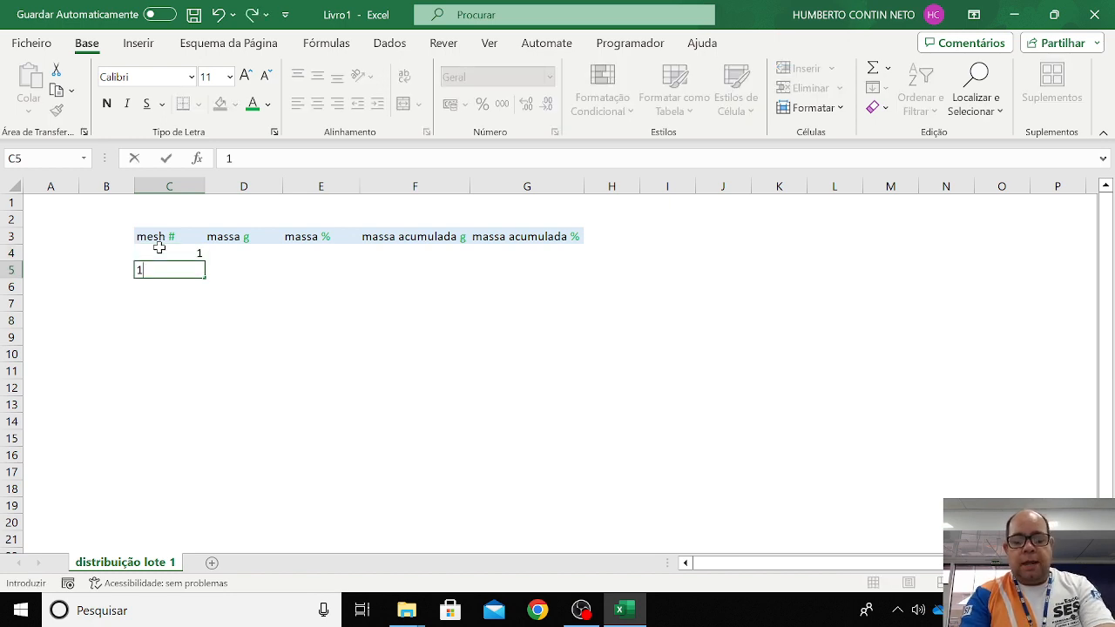
key(Return)
text(15)
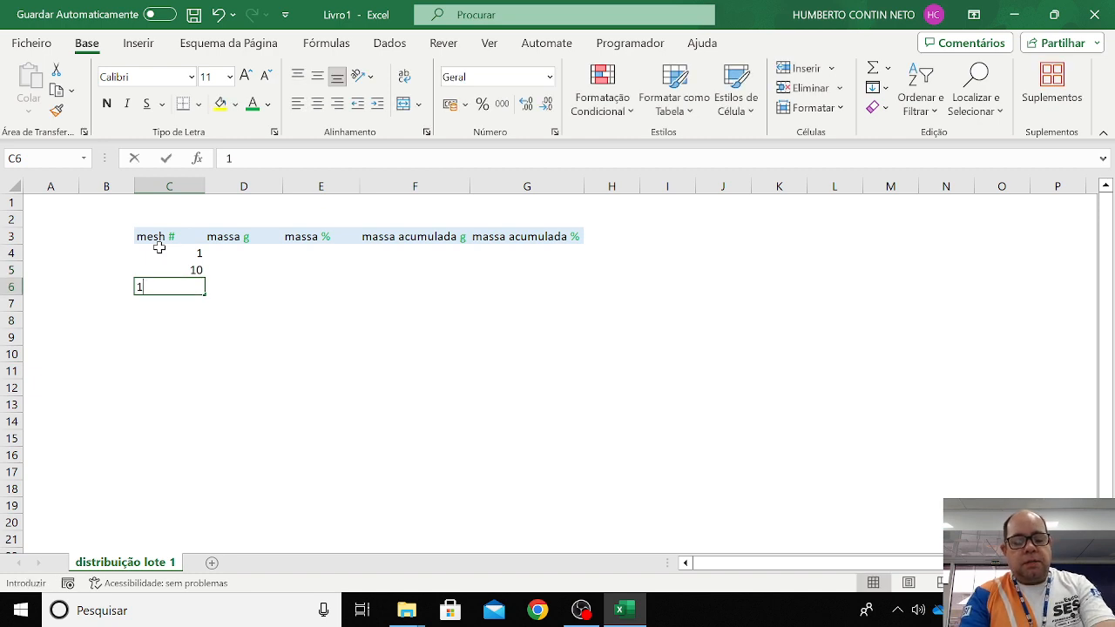
key(Return)
text(20)
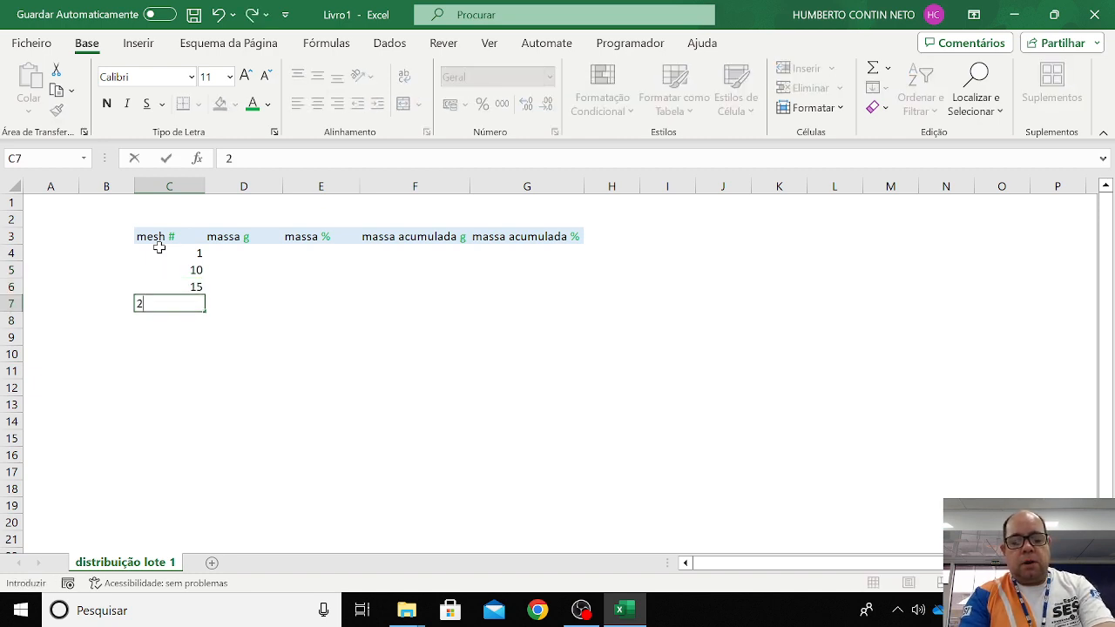
key(Return)
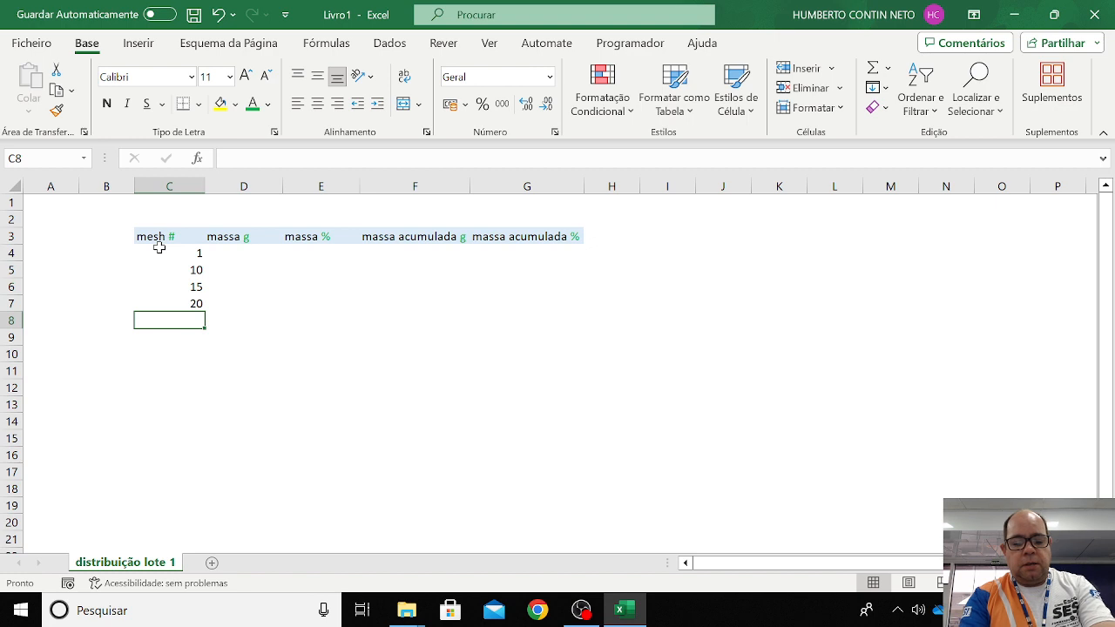
text(30)
key(Return)
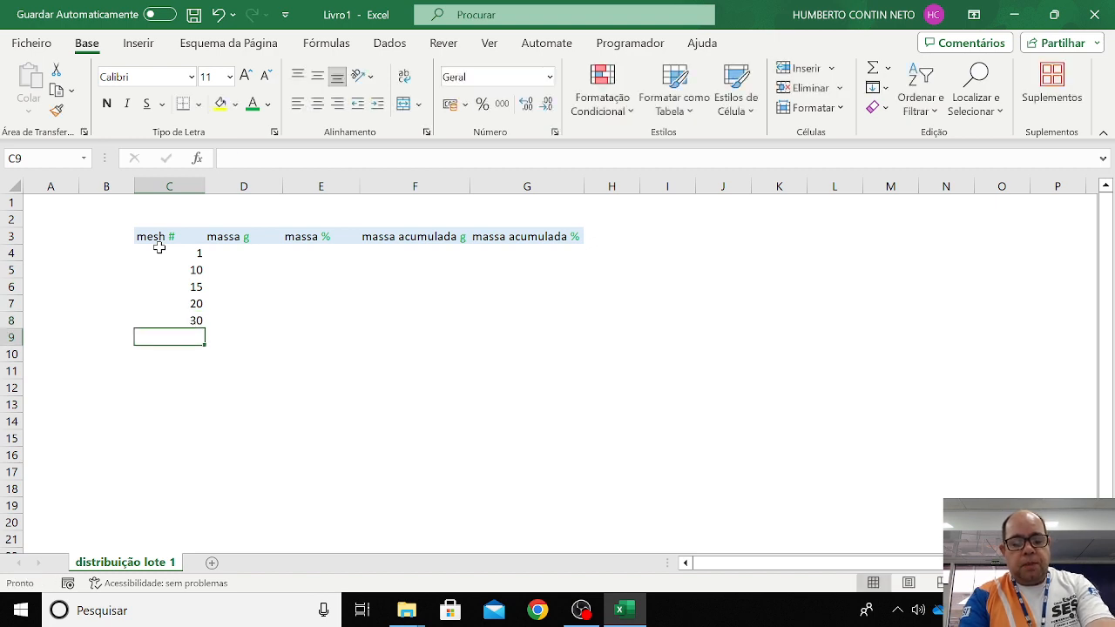
text(50)
key(Return)
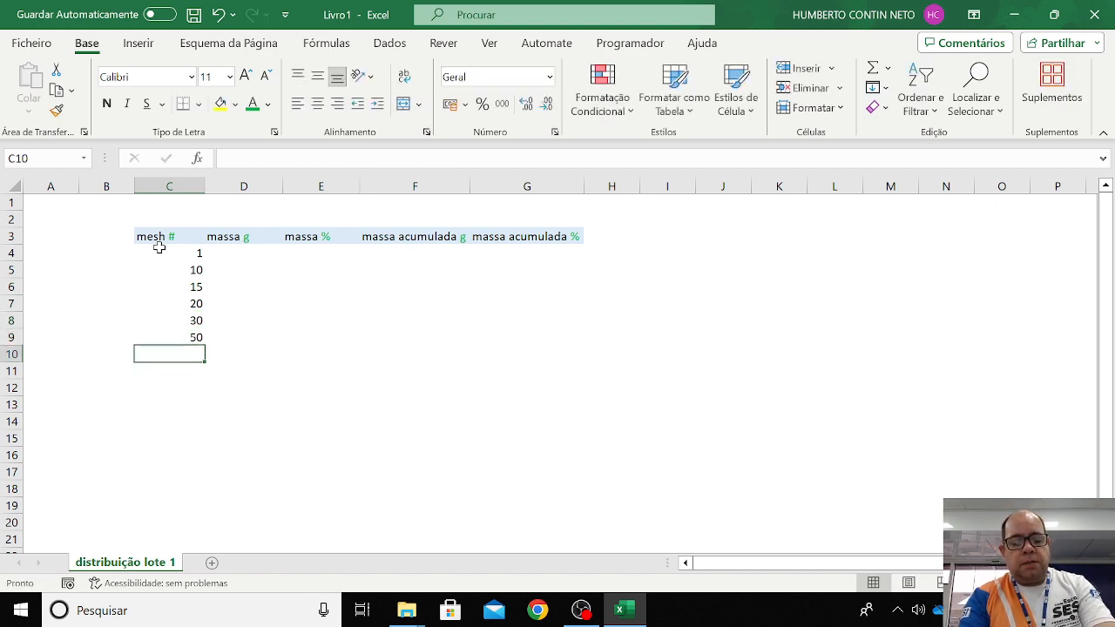
text(70)
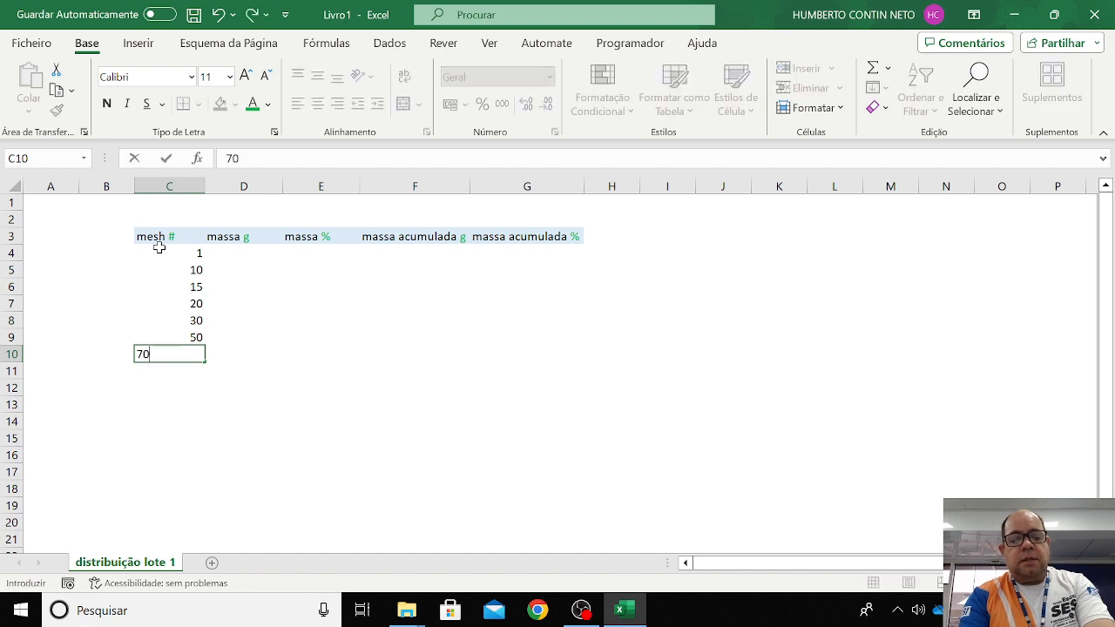
key(Return)
text(100)
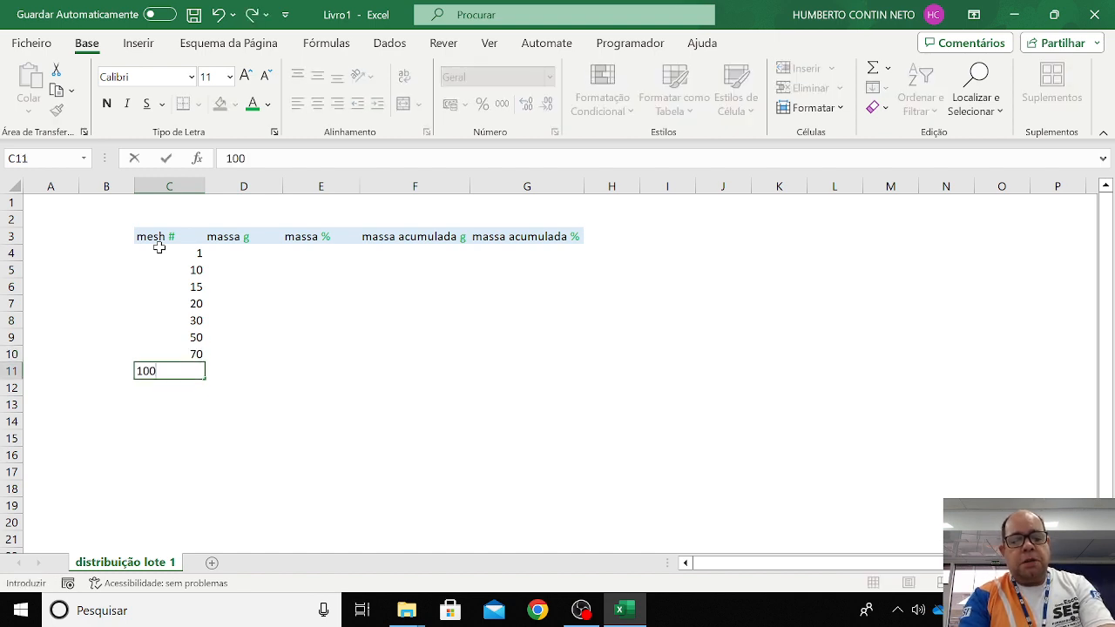
key(Return)
text(1)
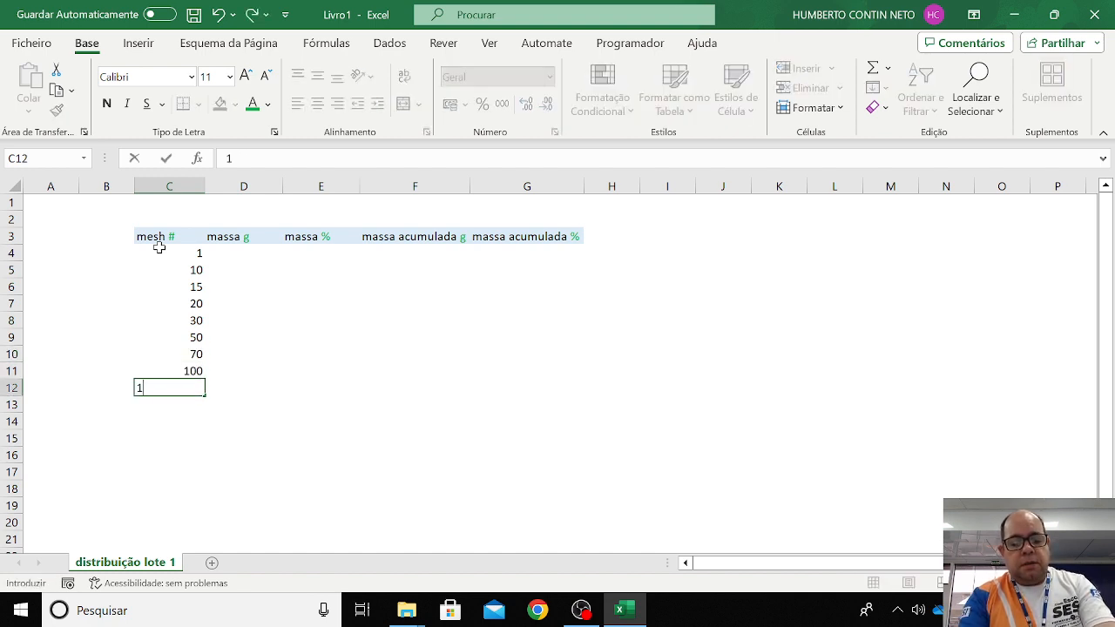
text(50)
key(Return)
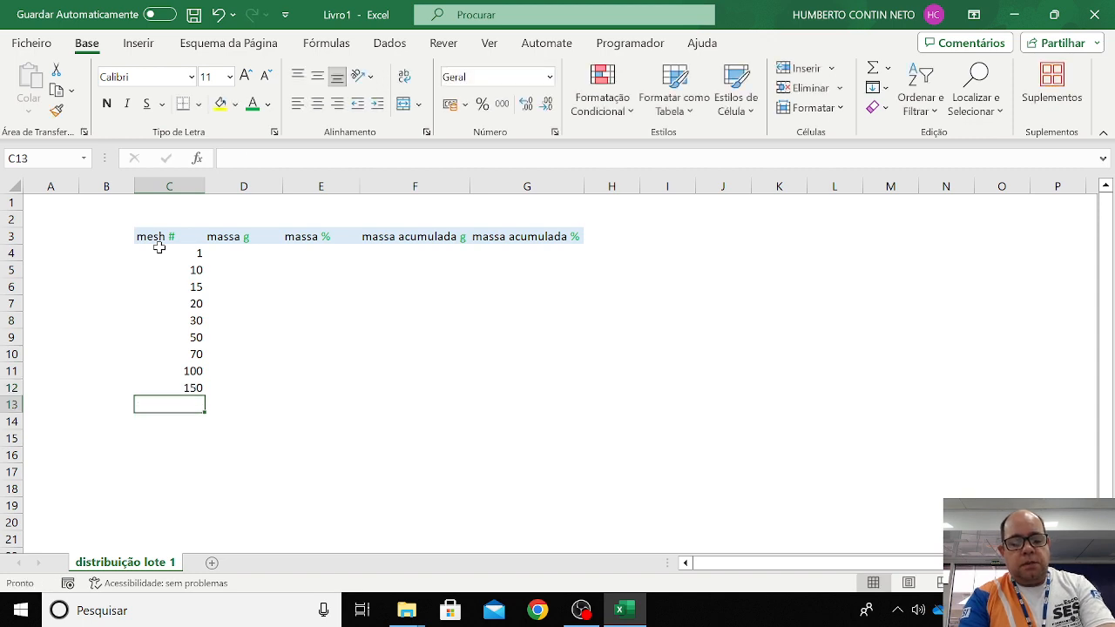
text(200)
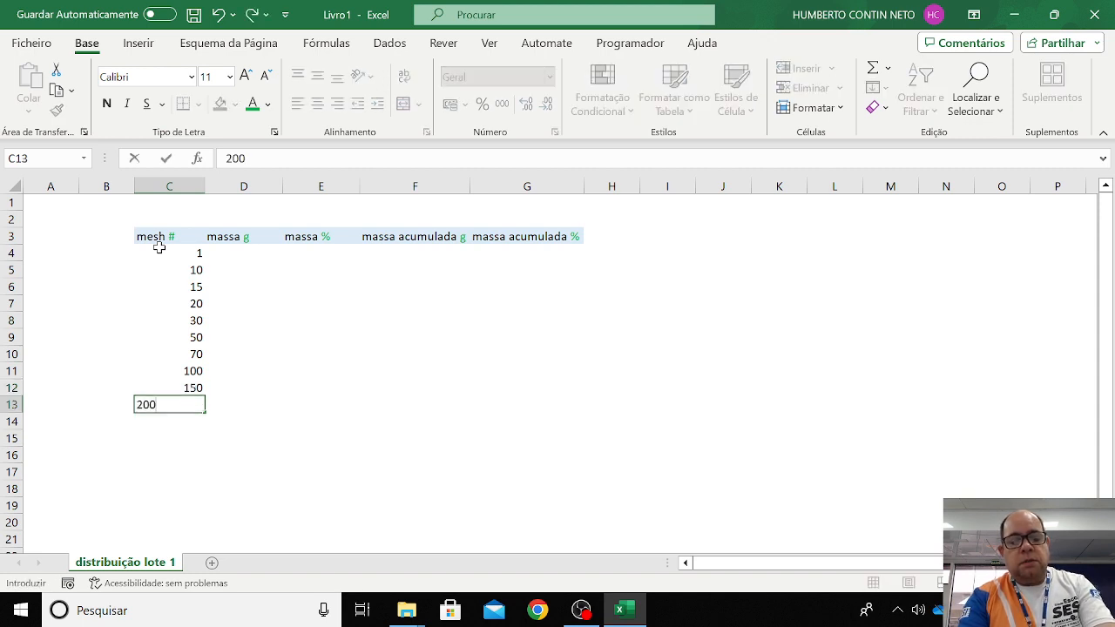
key(Return)
text(250)
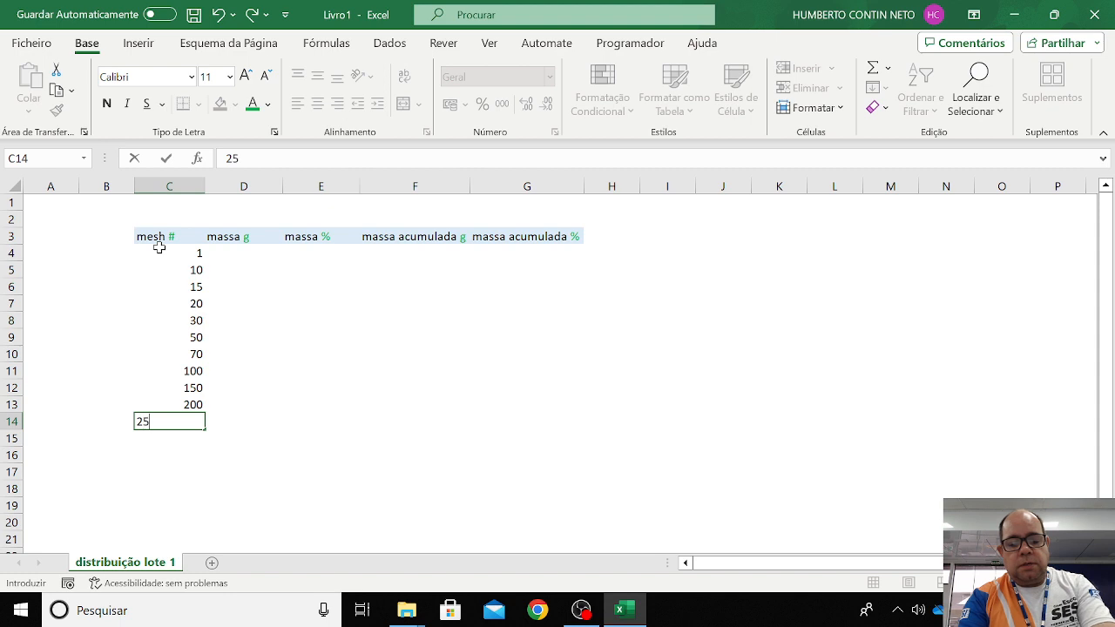
key(Return)
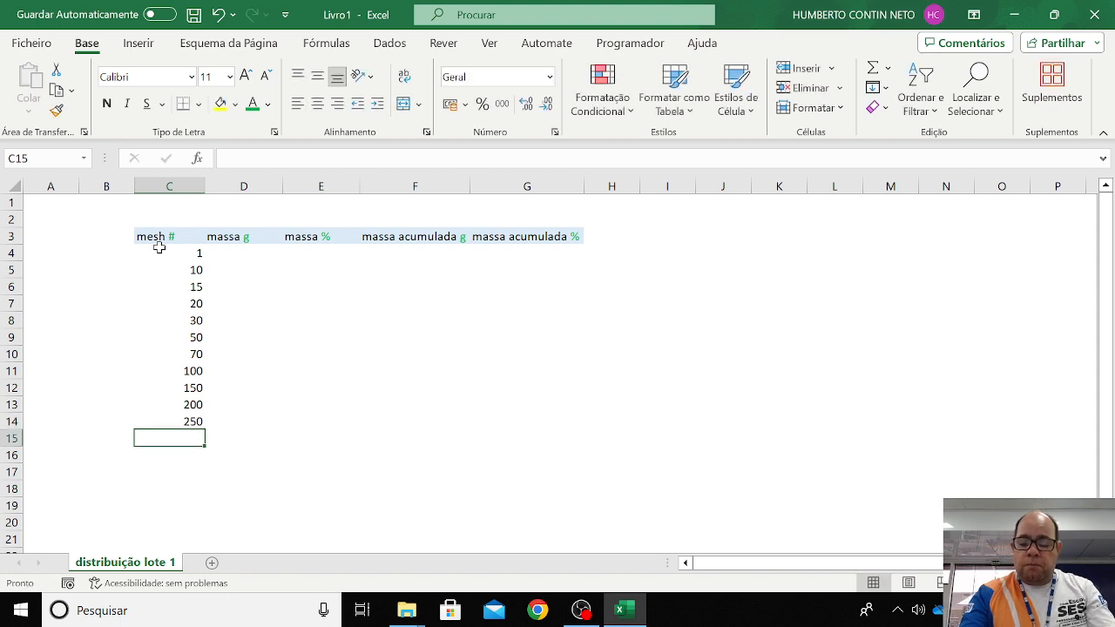
key(Up)
key(Up)
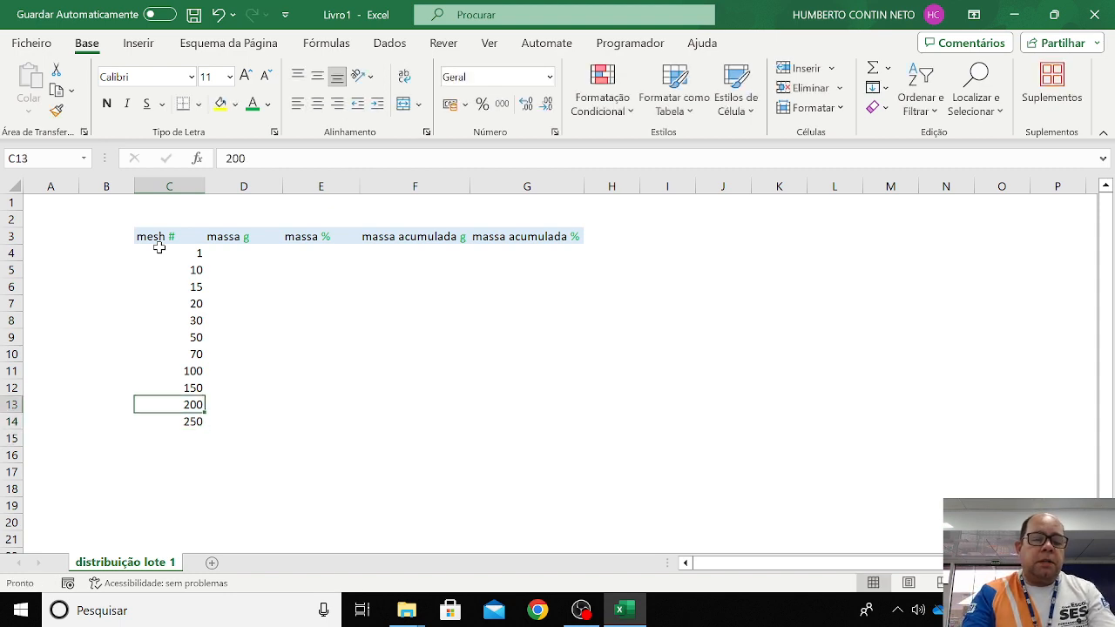
key(shift+Down)
key(Delete)
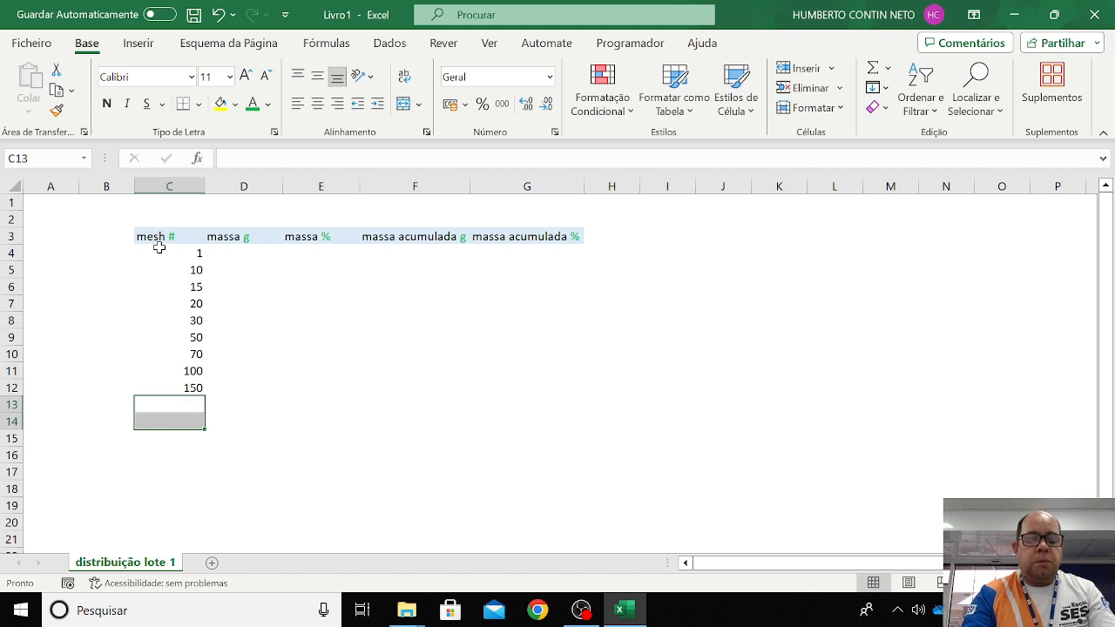
Enter "fundo" in C13 as the last entry of the mesh column
key(Up)
key(Down)
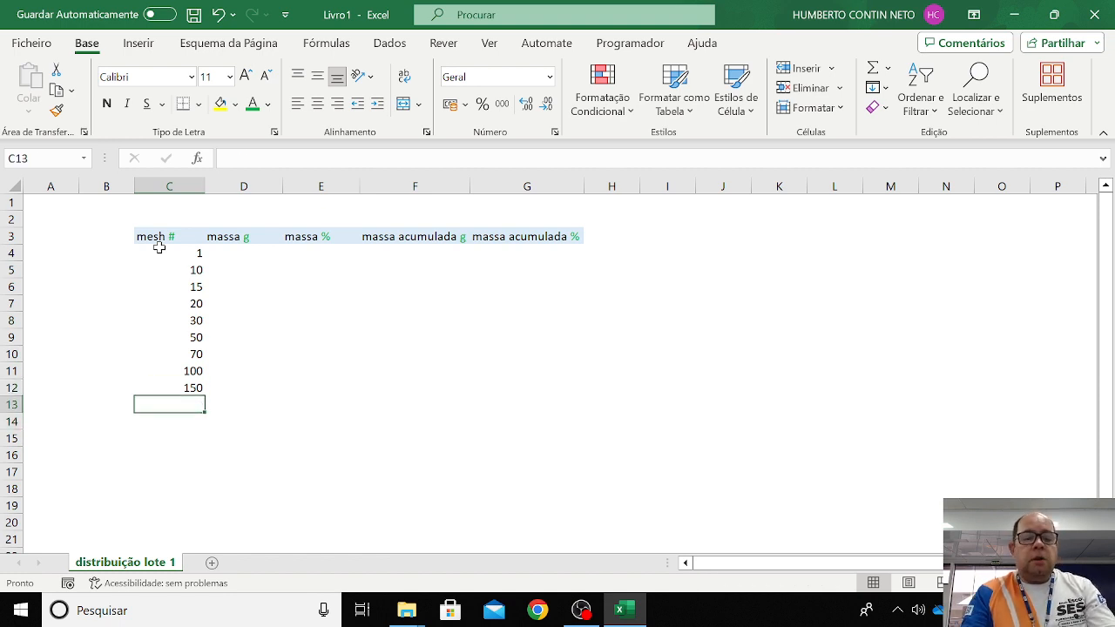
text(fundo)
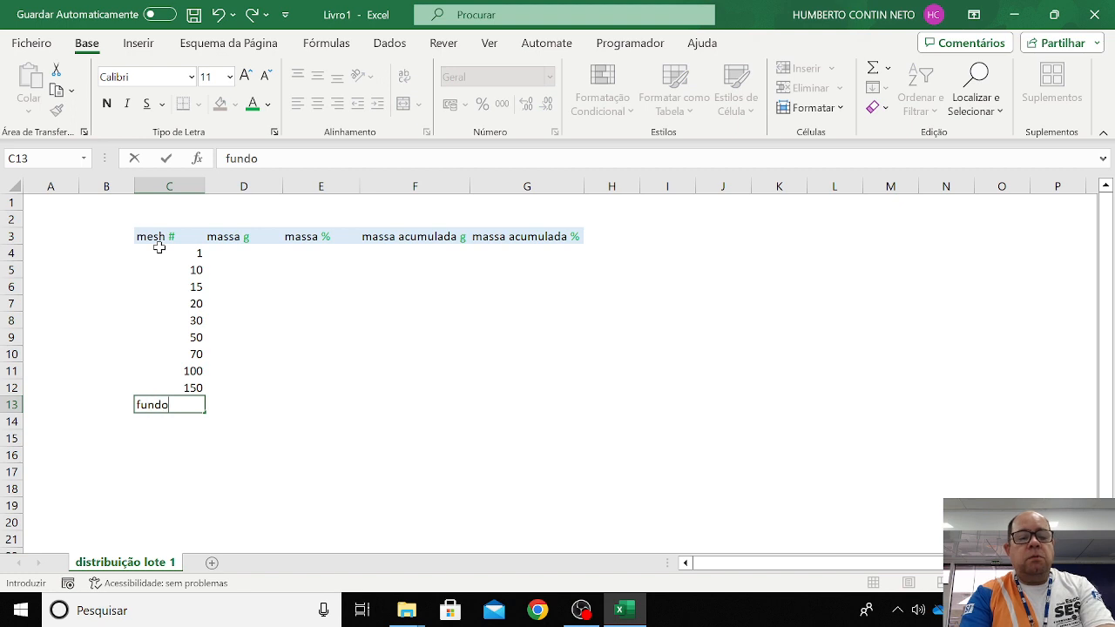
key(Return)
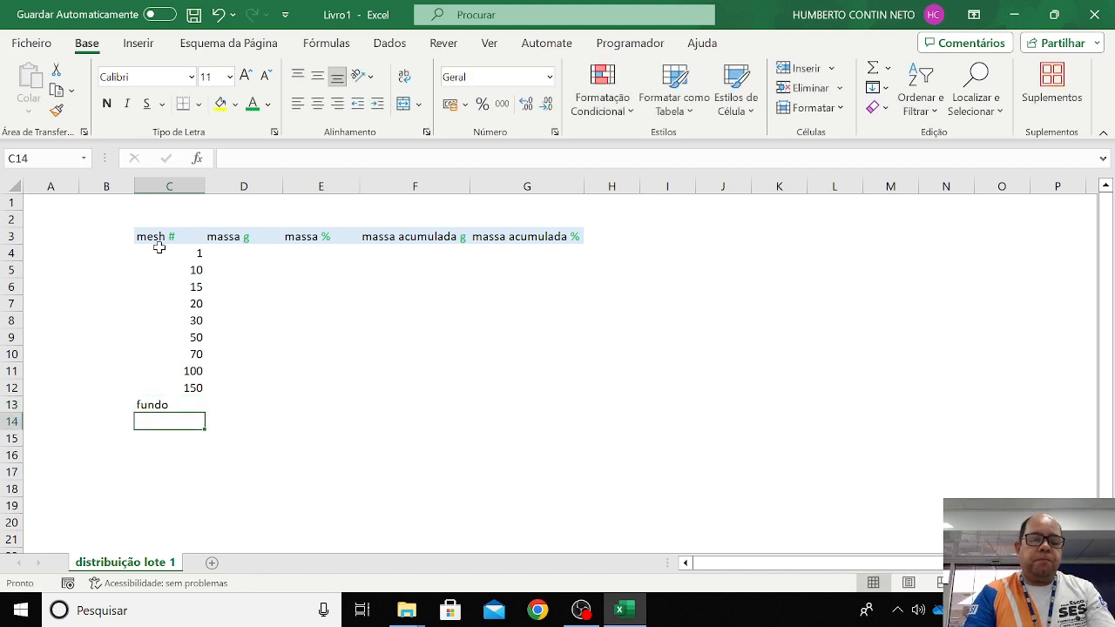
Center the mesh column entries in C4:C13 horizontally
click(171, 250)
drag(172, 250, 186, 402)
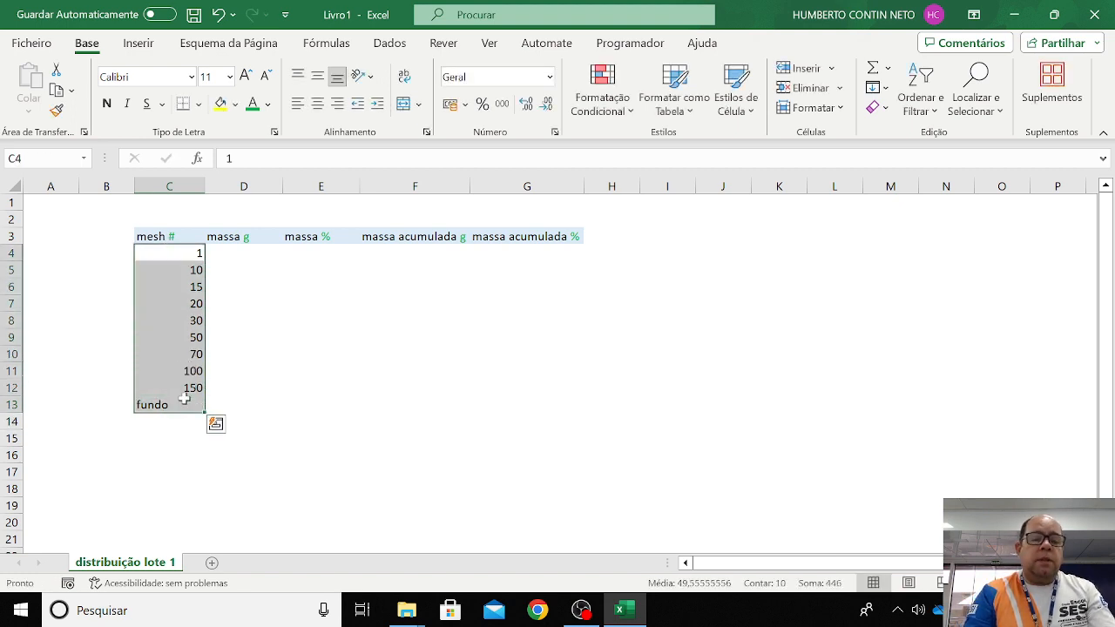
click(318, 103)
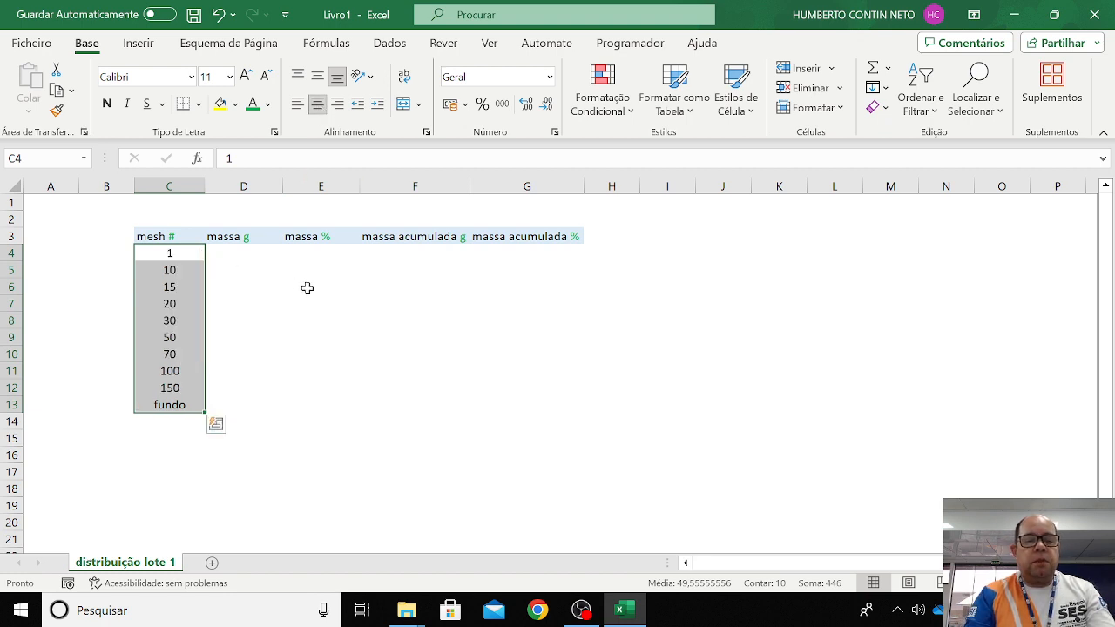
Fill the mesh entries in C4:C13 with the lightest shade of the gray accent as background color
click(170, 236)
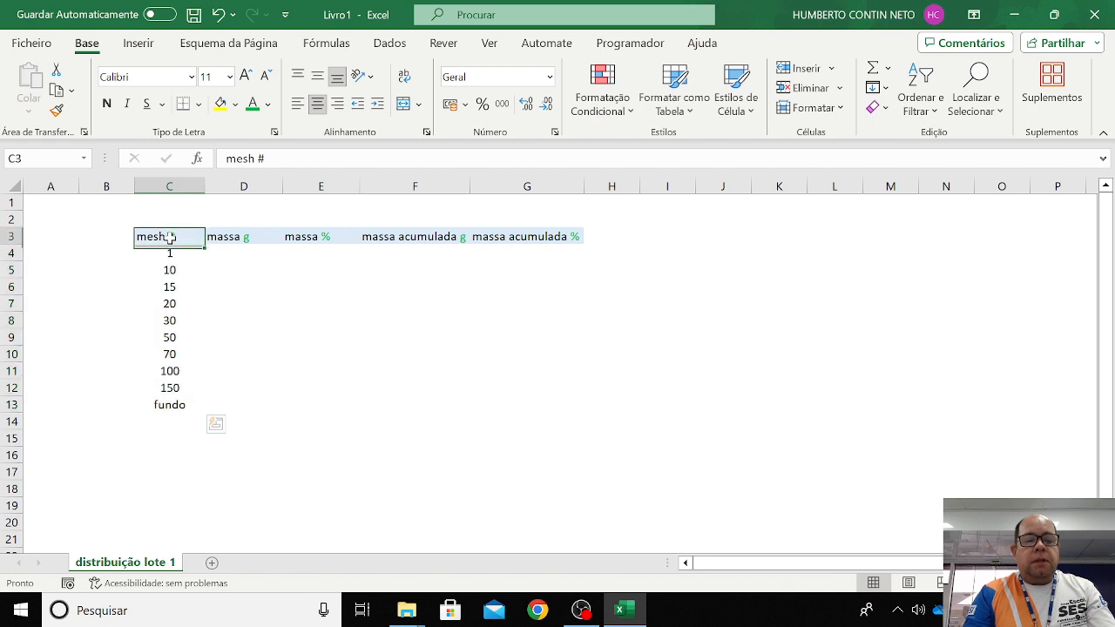
drag(169, 253, 194, 398)
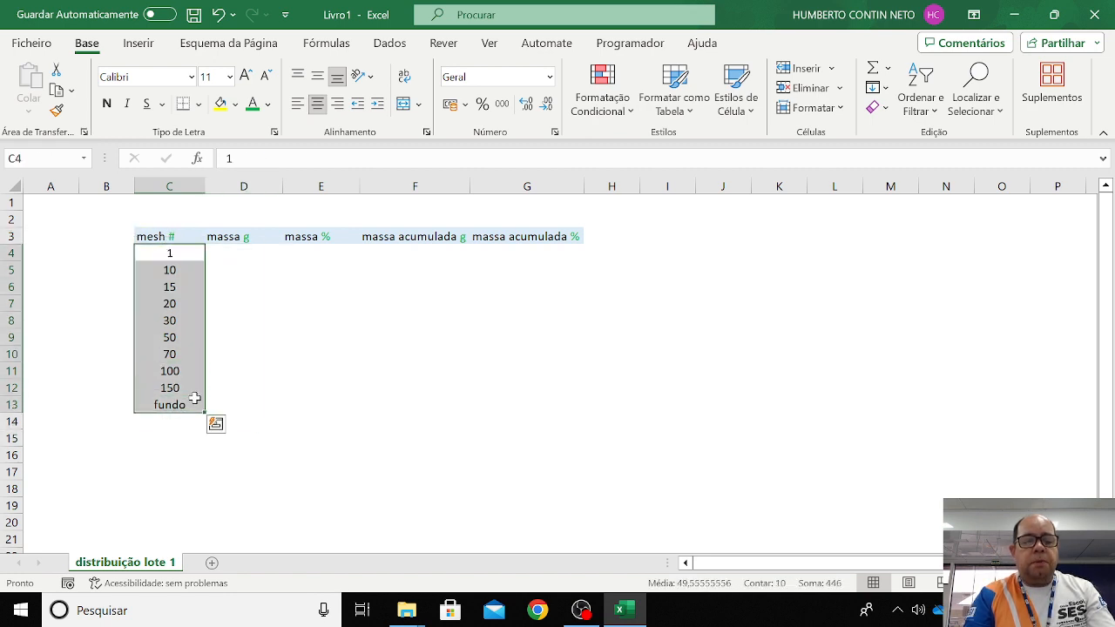
right_click(185, 316)
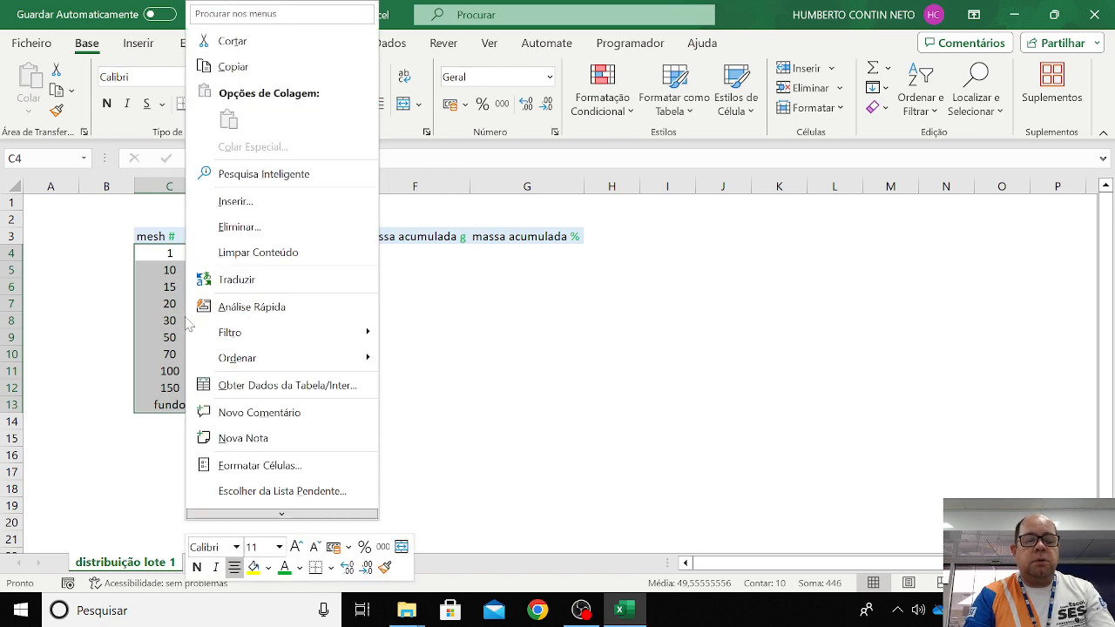
click(259, 466)
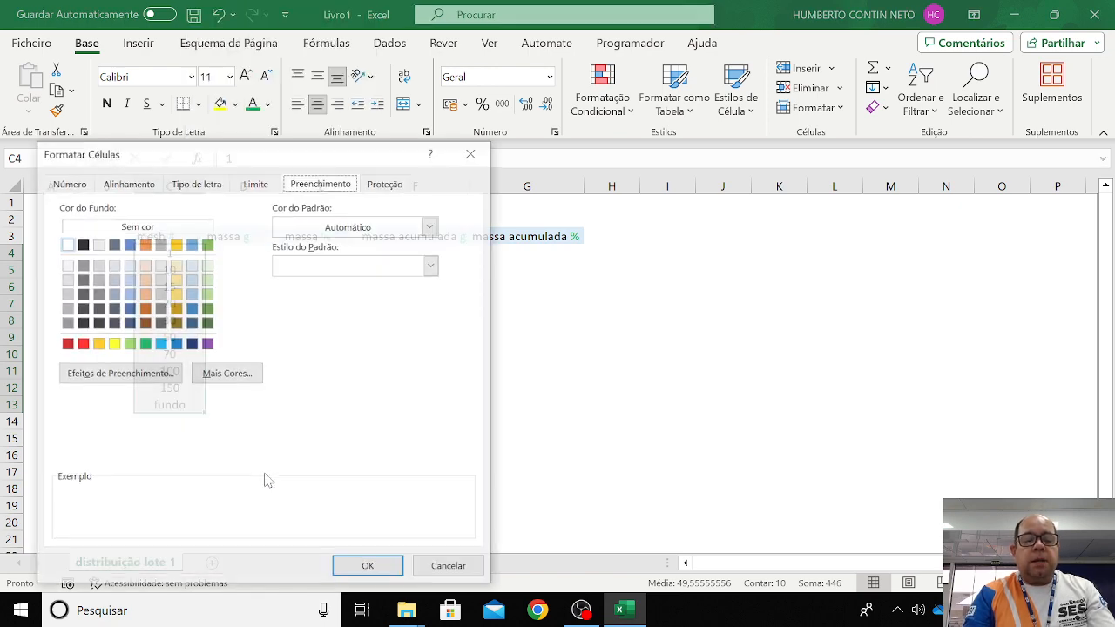
click(160, 264)
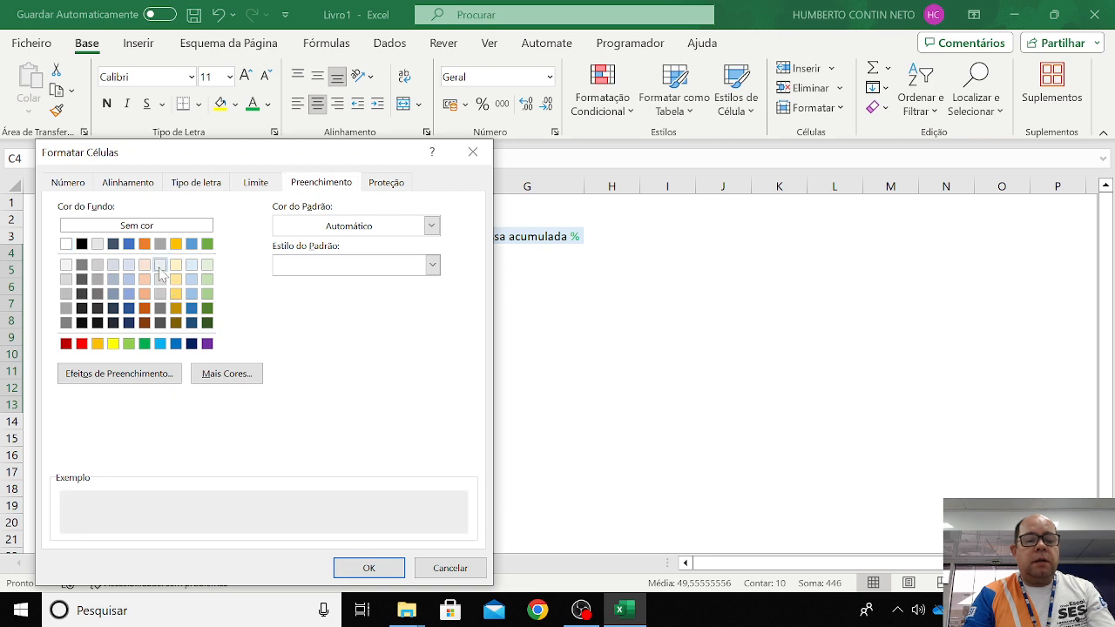
click(369, 568)
click(480, 451)
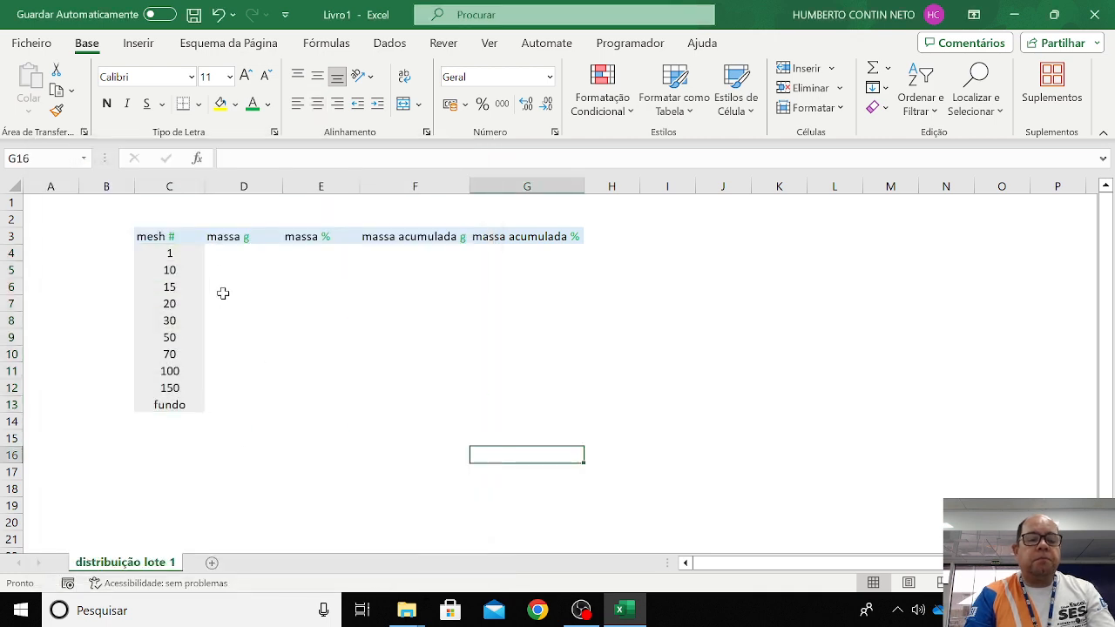
Enter the masses 10, 25, 10, 20, 10, 12, 5, 12, 20 and 500 down the mass in grams column in D4:D13
click(226, 252)
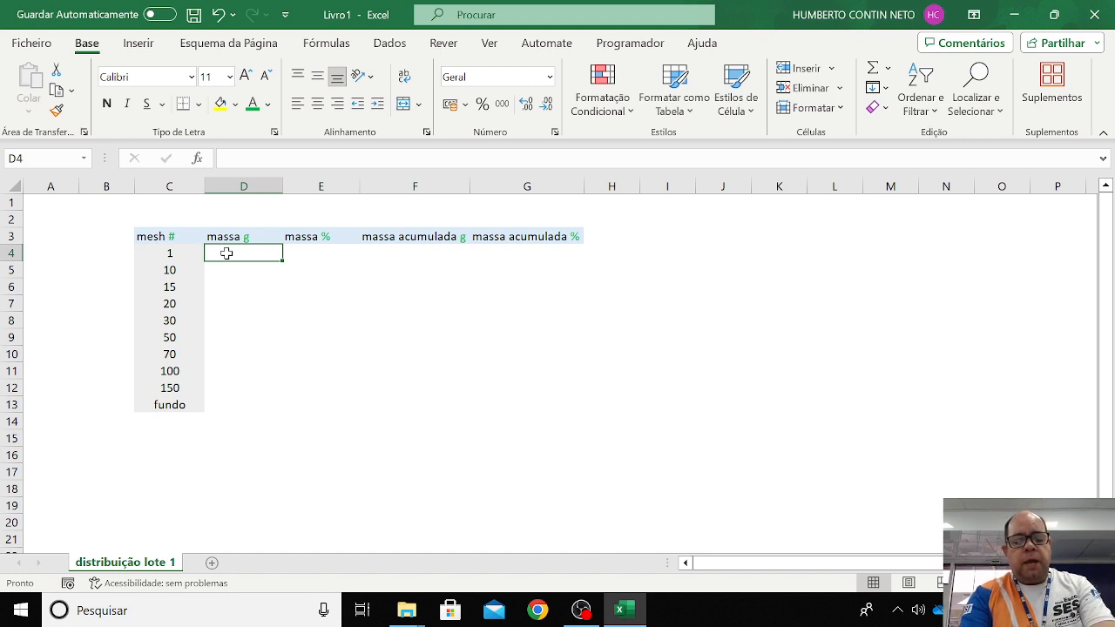
text(10)
key(Return)
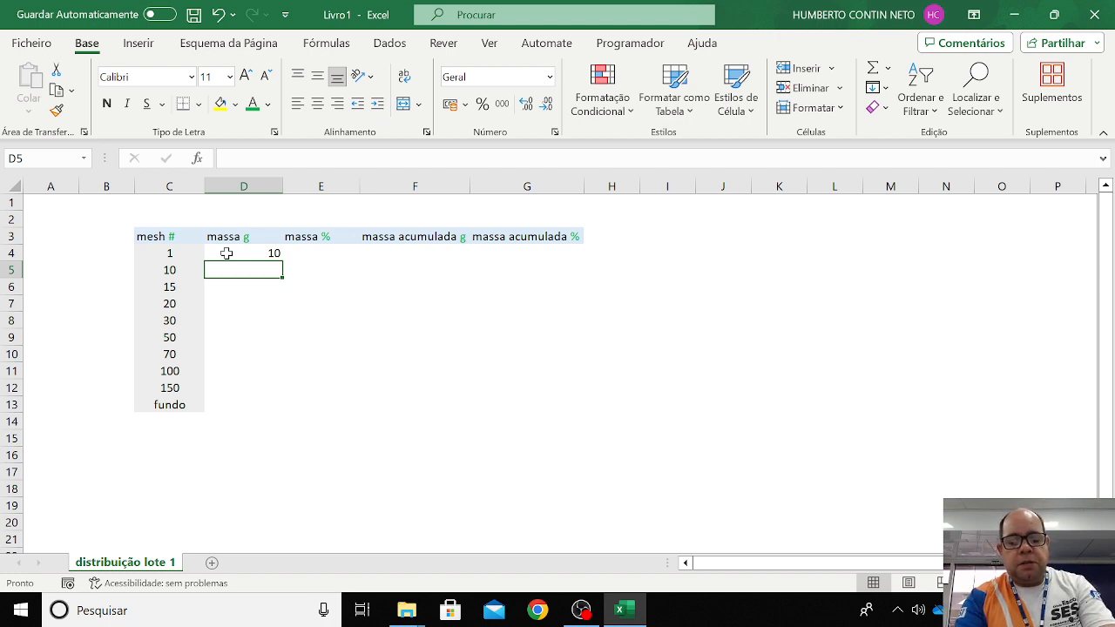
text(25)
key(Return)
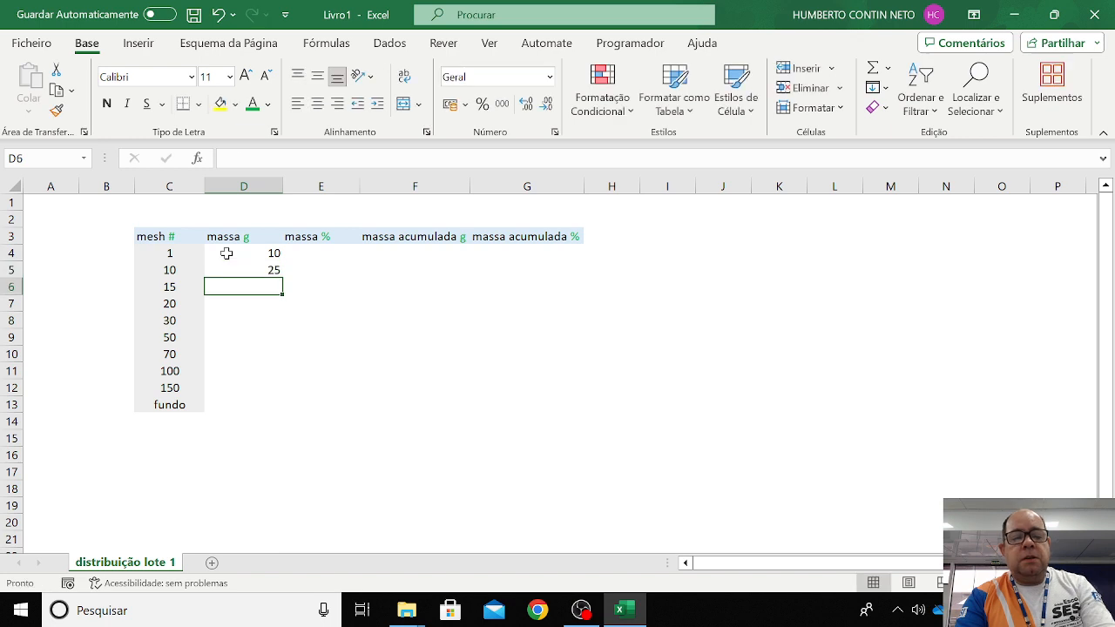
text(10)
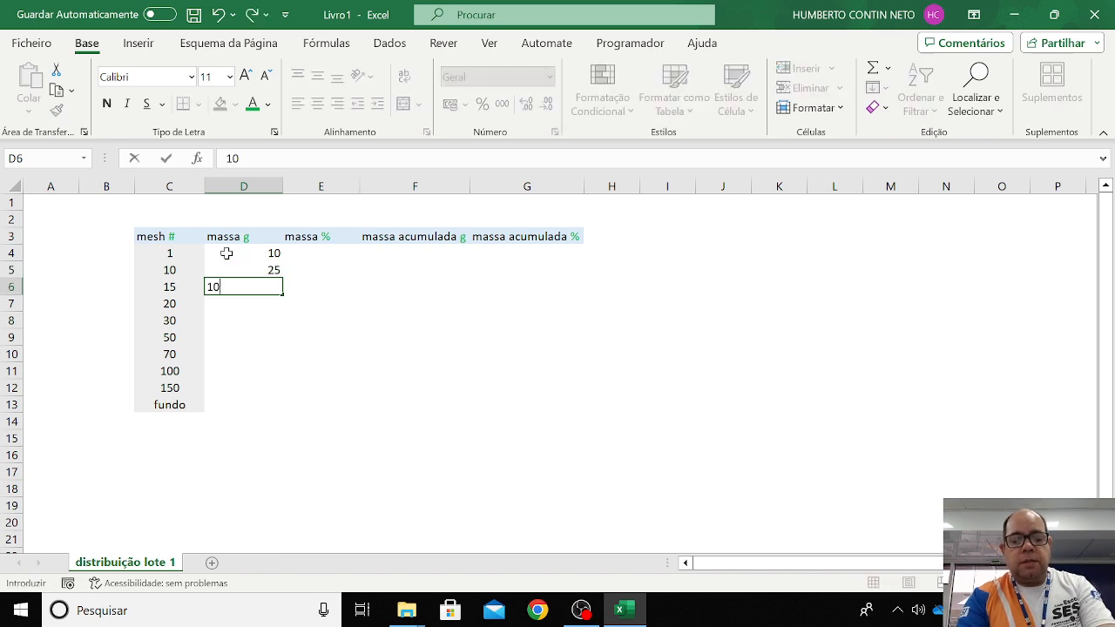
key(Return)
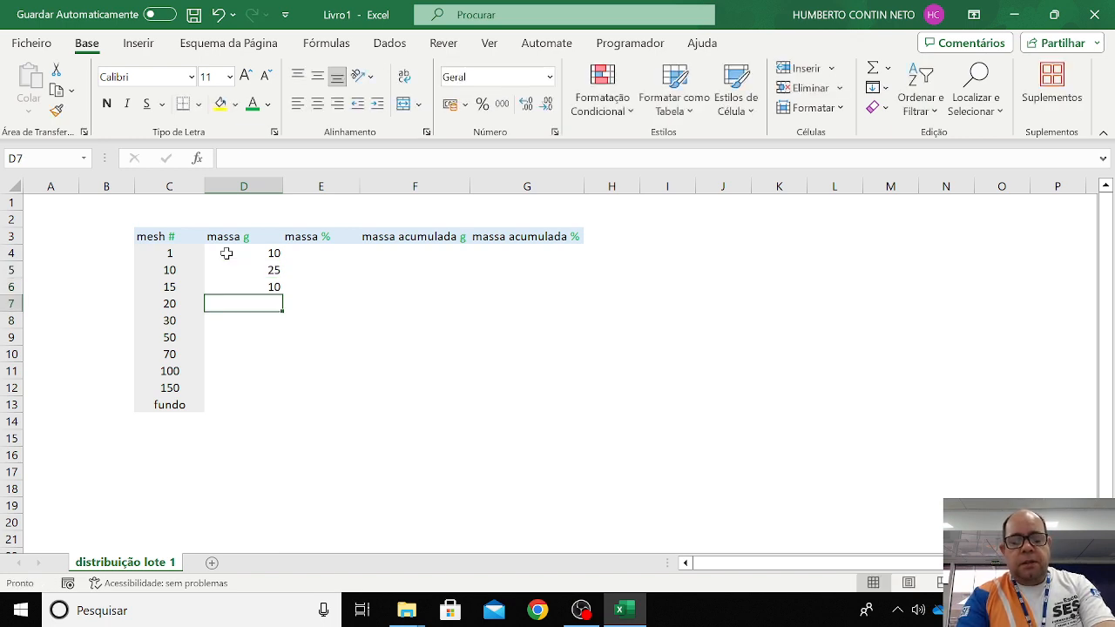
text(20)
key(Return)
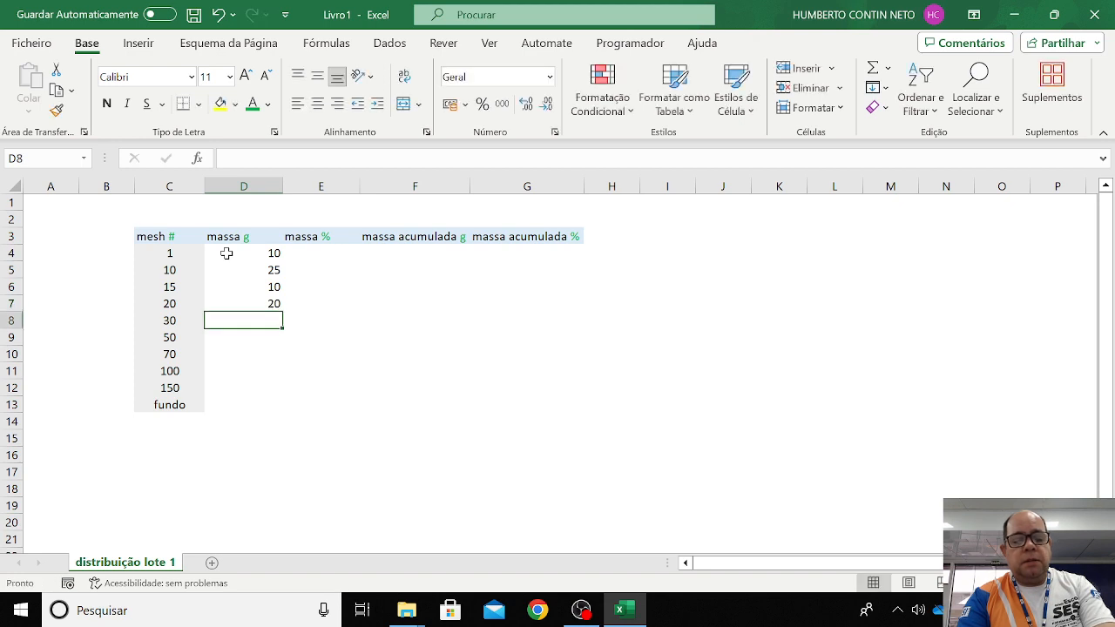
text(10)
key(Return)
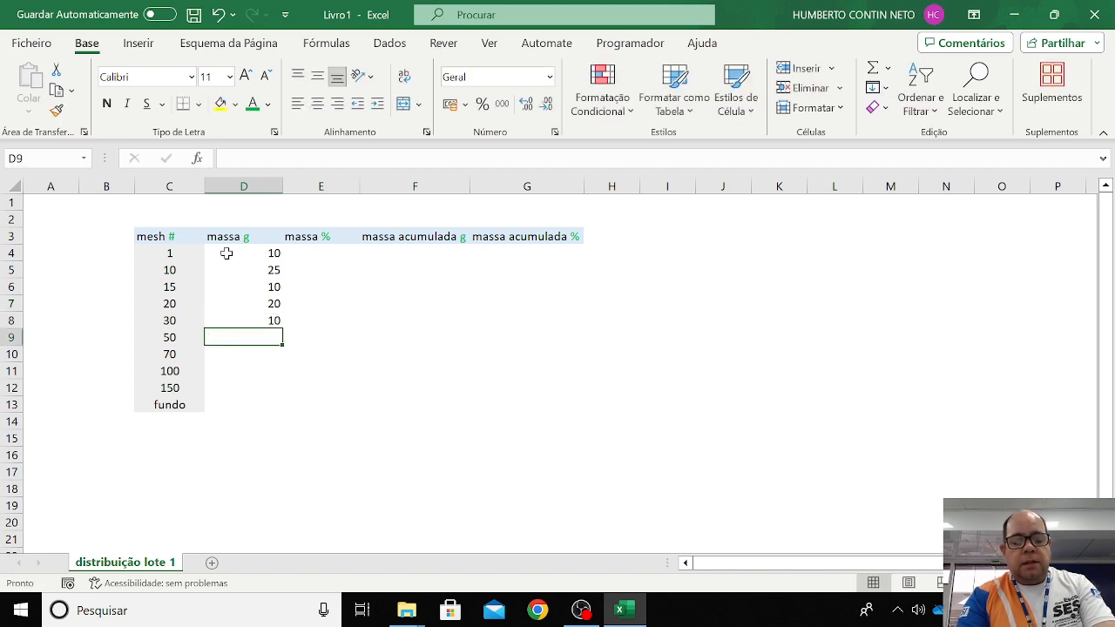
text(12)
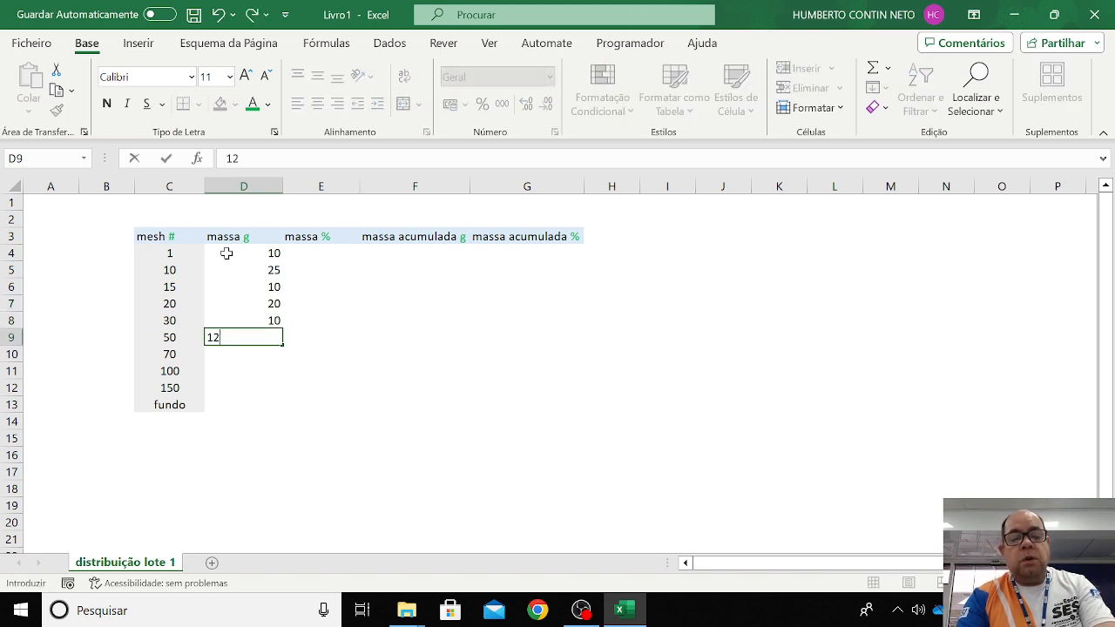
key(Return)
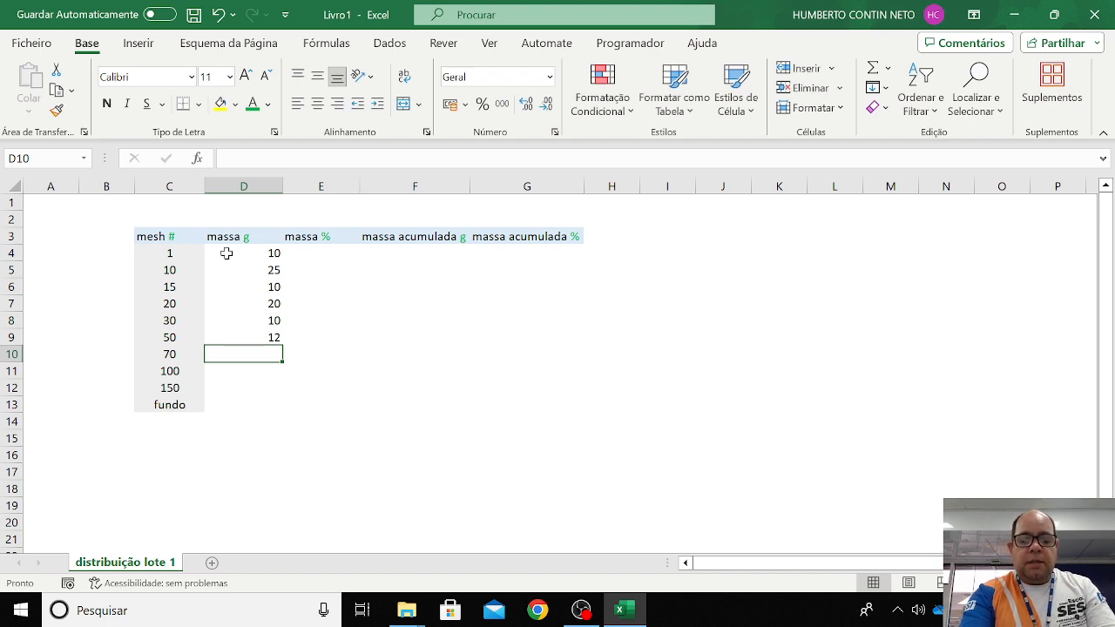
text(5)
key(Return)
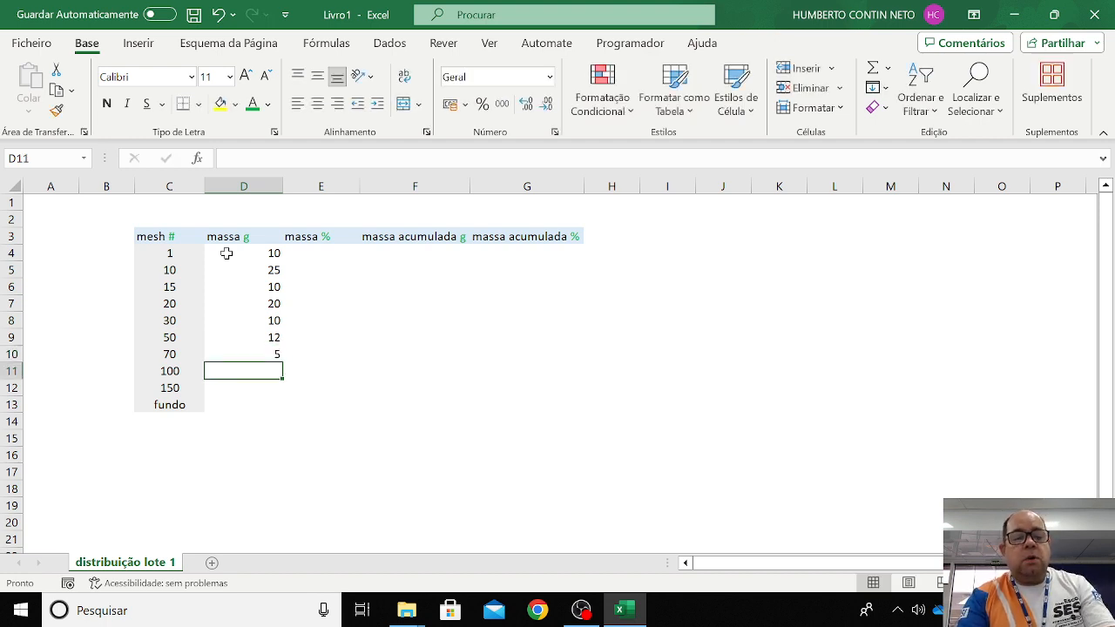
text(12)
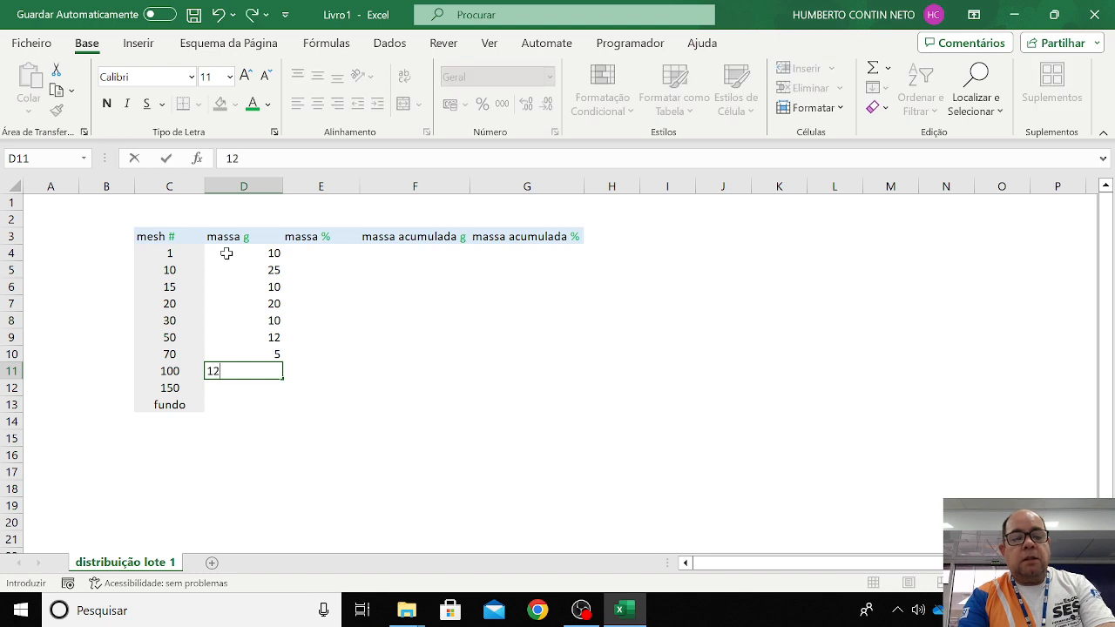
key(Return)
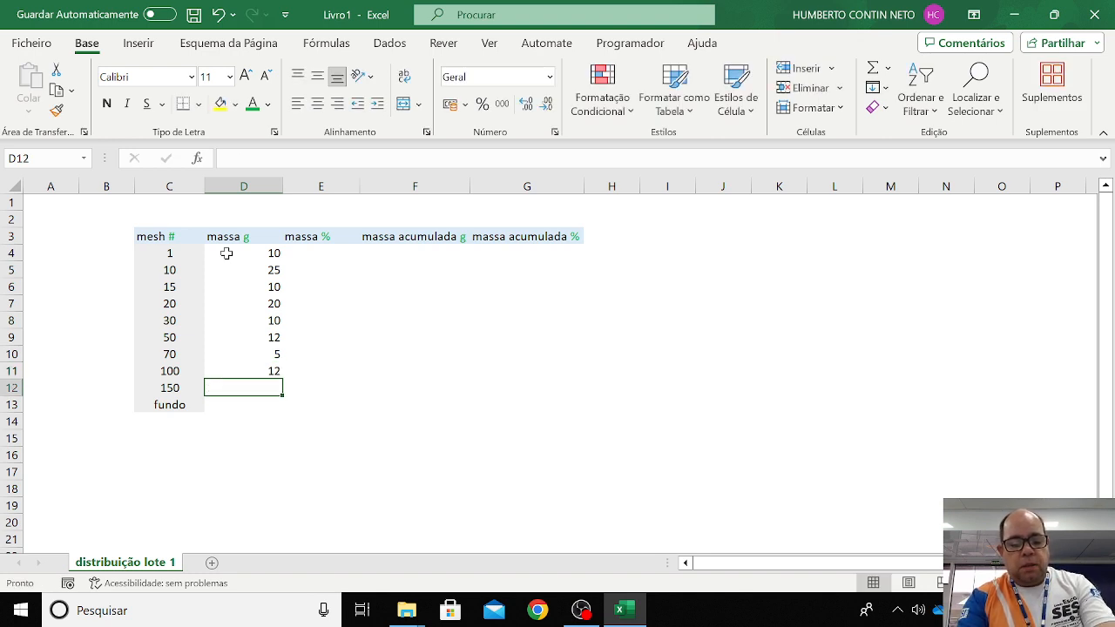
text(20)
key(Return)
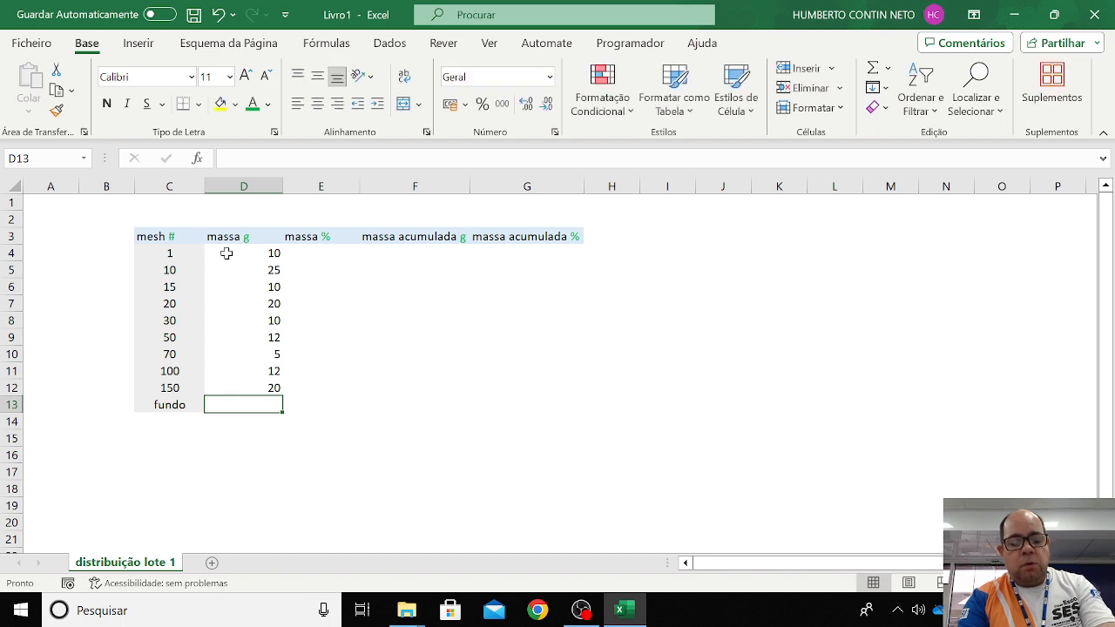
text(500)
key(Return)
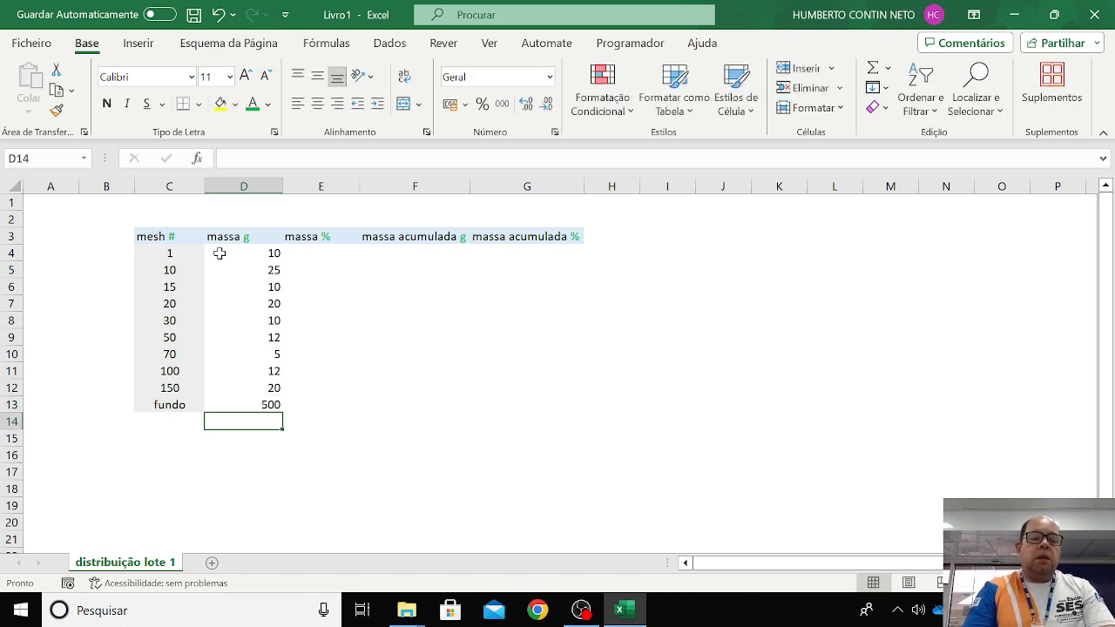
Apply thin outline and inside borders to the whole table in C3:G13
click(174, 249)
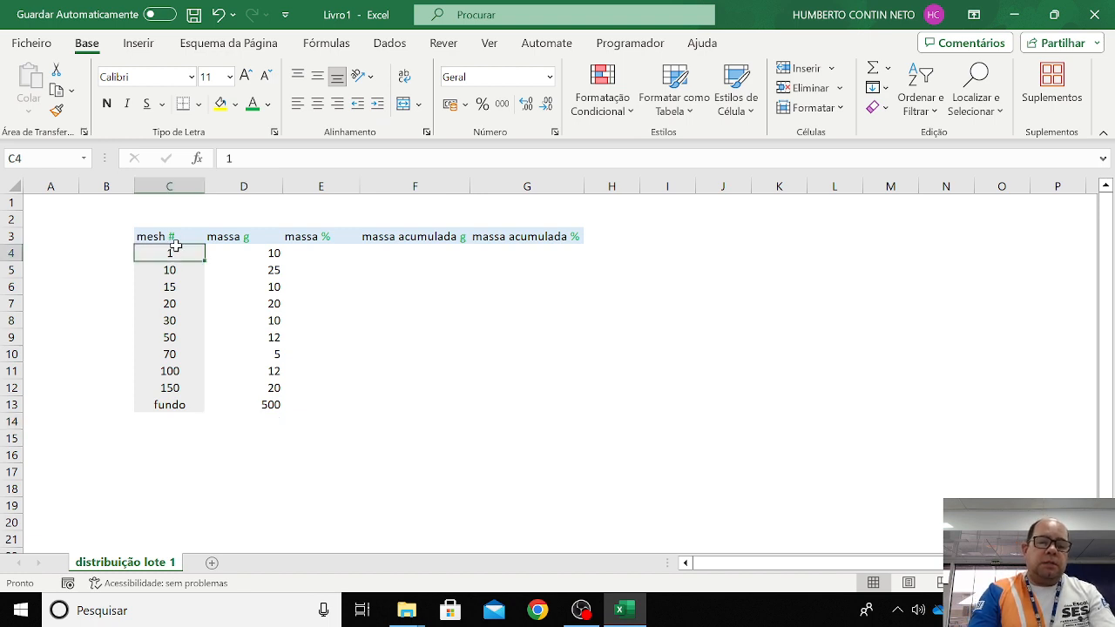
click(152, 235)
drag(153, 235, 525, 408)
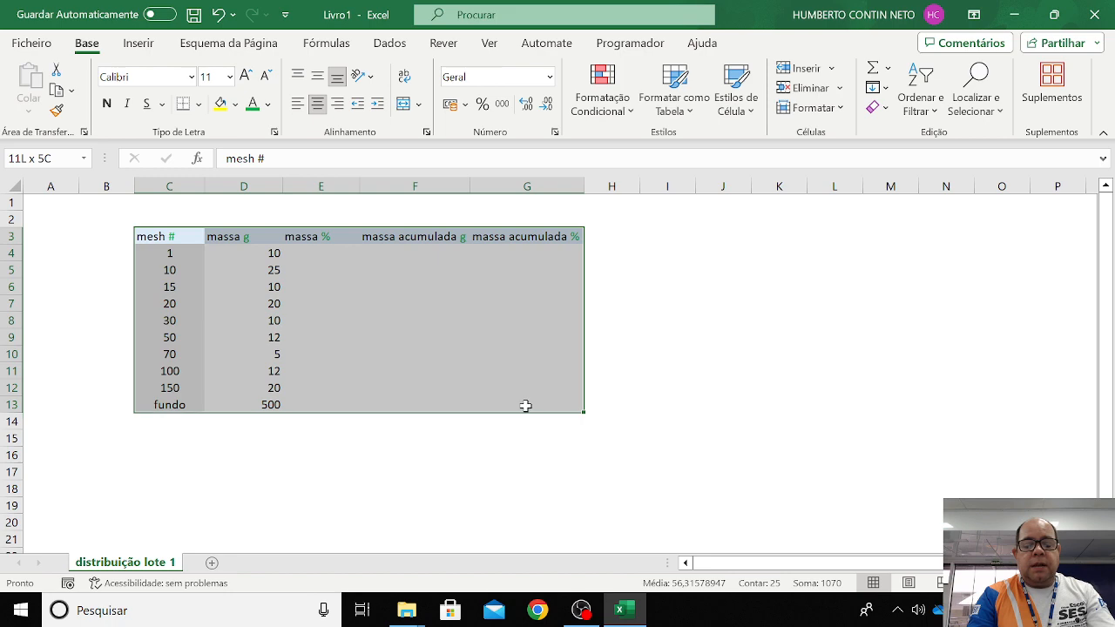
right_click(492, 364)
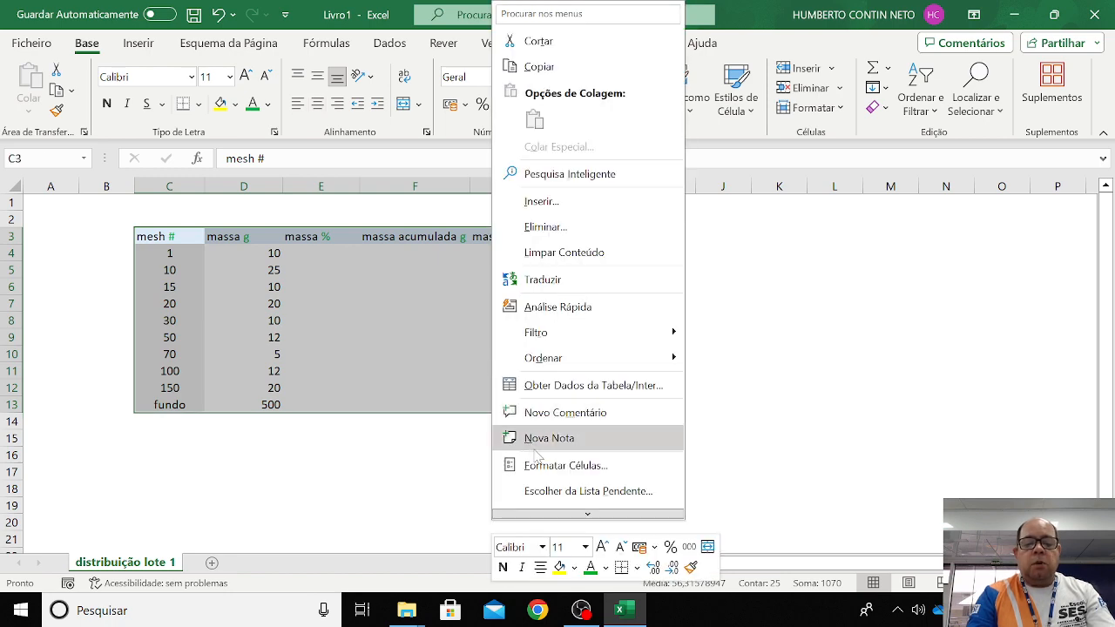
click(542, 474)
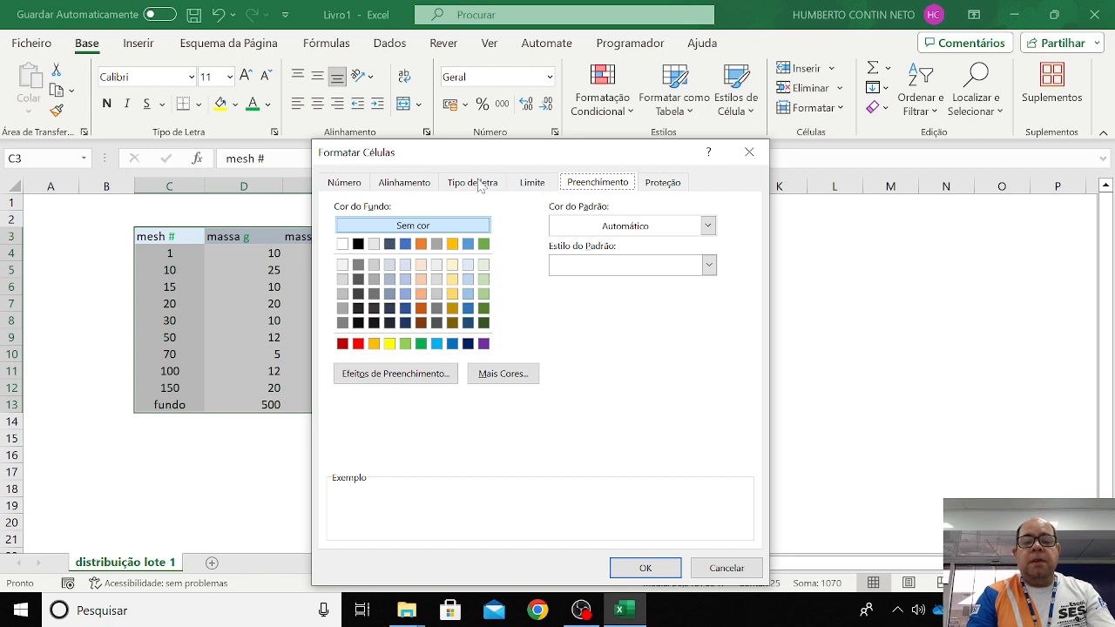
click(527, 187)
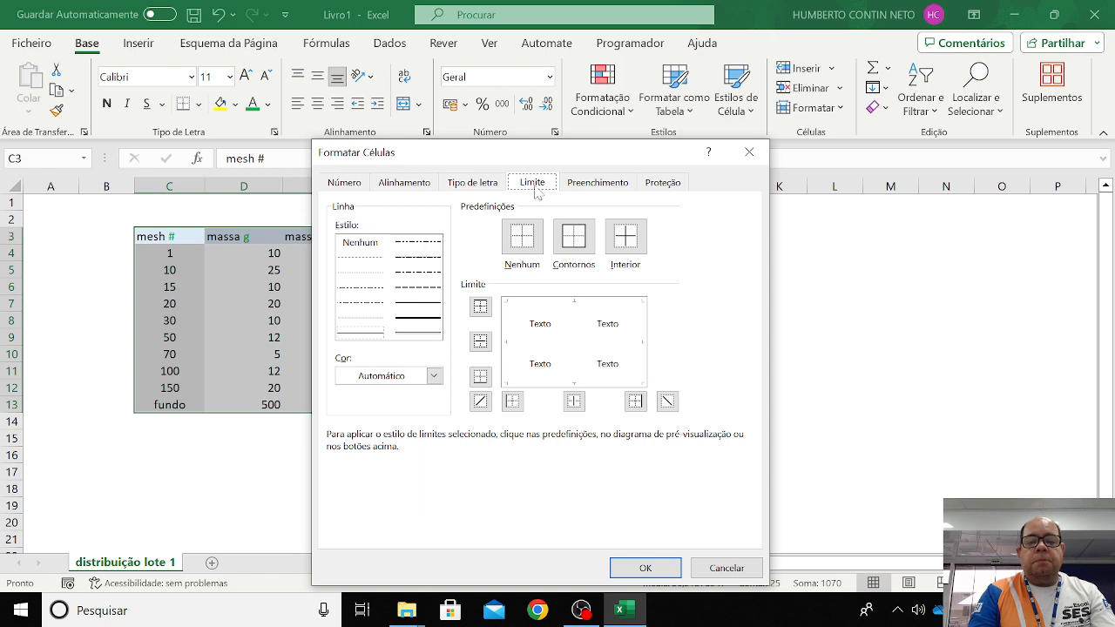
click(574, 241)
click(615, 242)
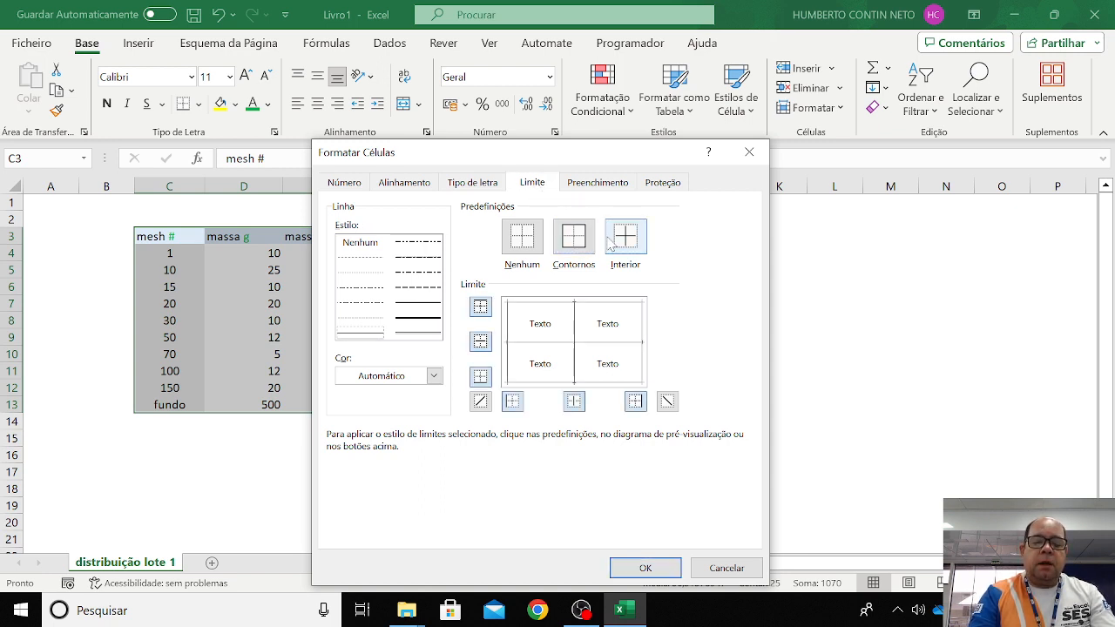
click(651, 567)
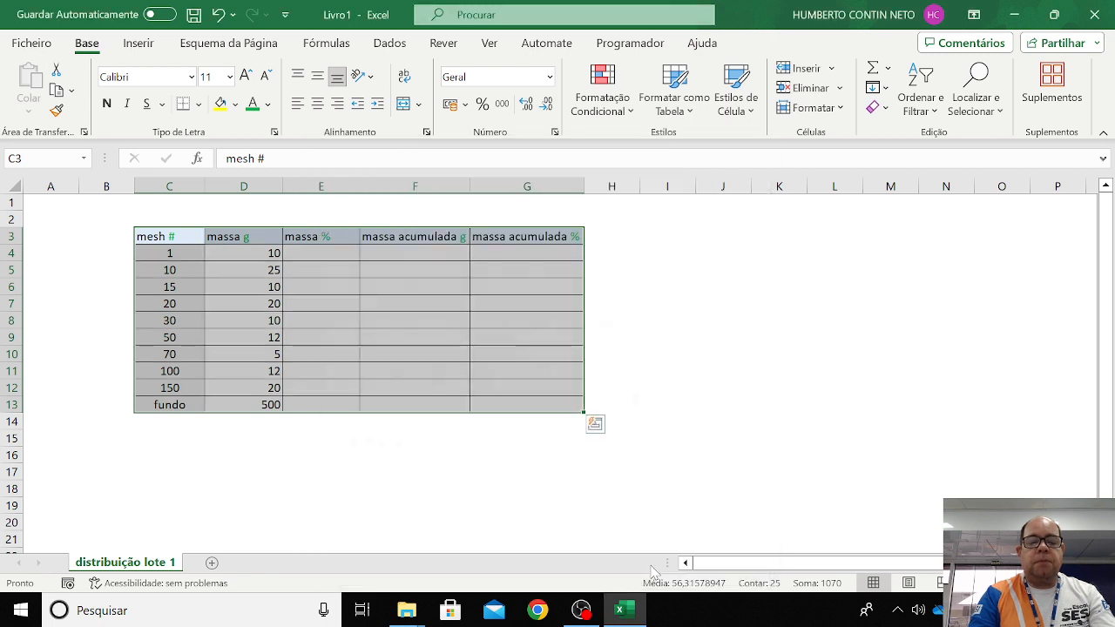
click(492, 515)
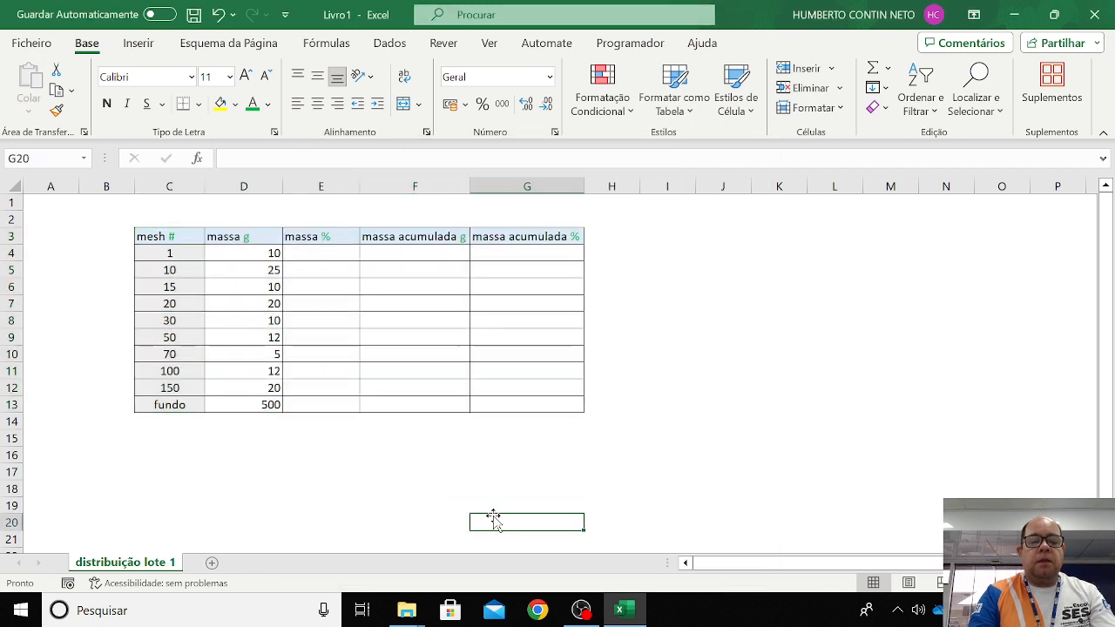
Center the contents of the whole table C3:G13 both vertically and horizontally
click(152, 236)
drag(152, 237, 509, 400)
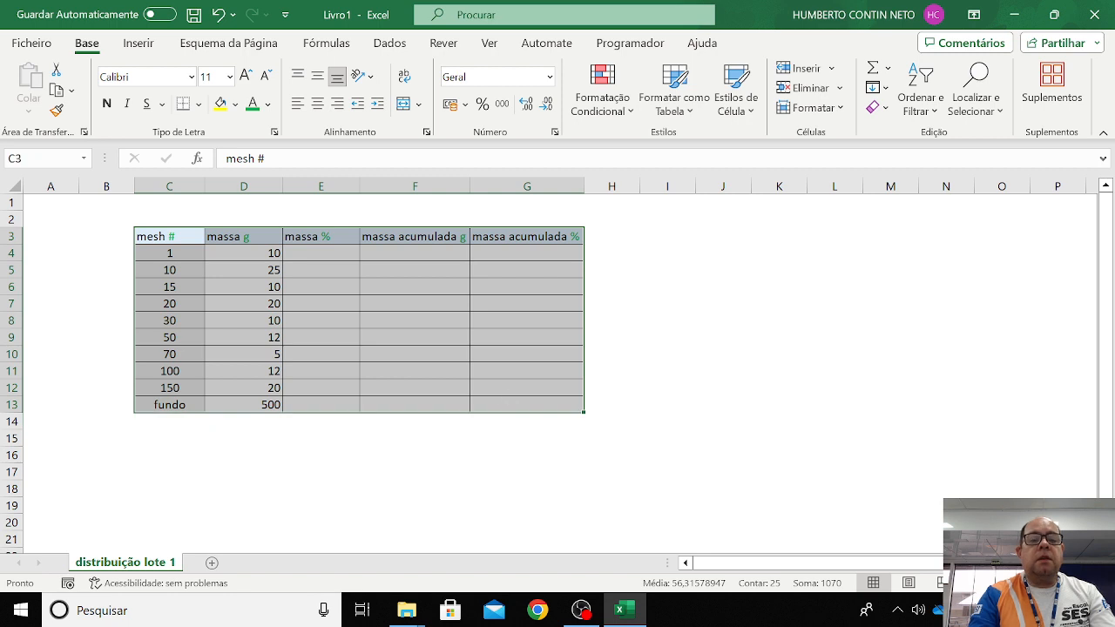
click(318, 79)
click(317, 103)
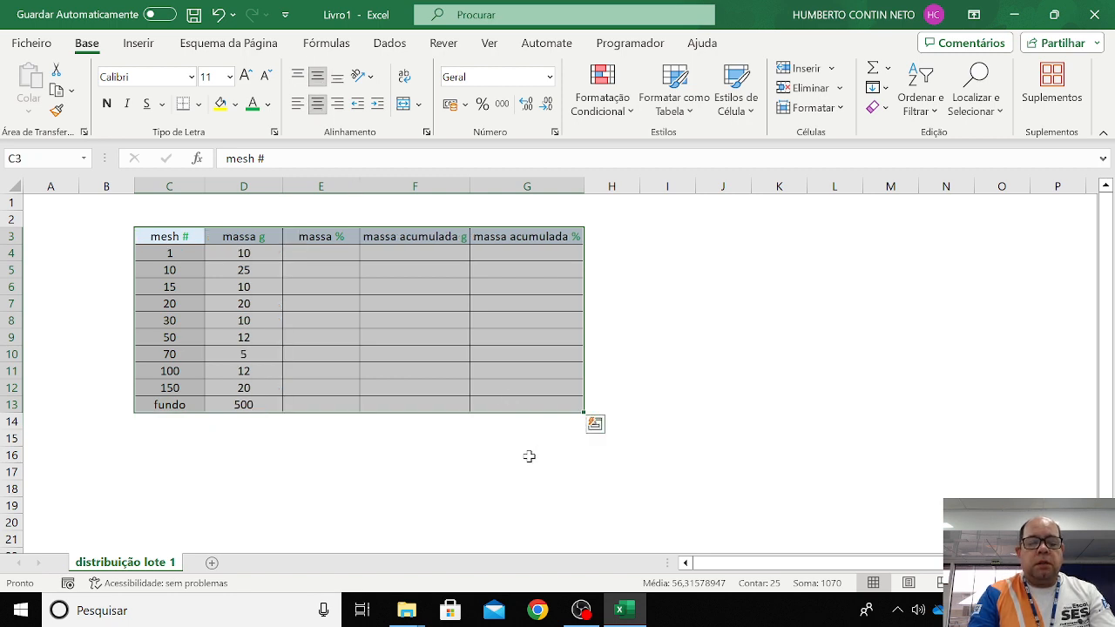
click(458, 459)
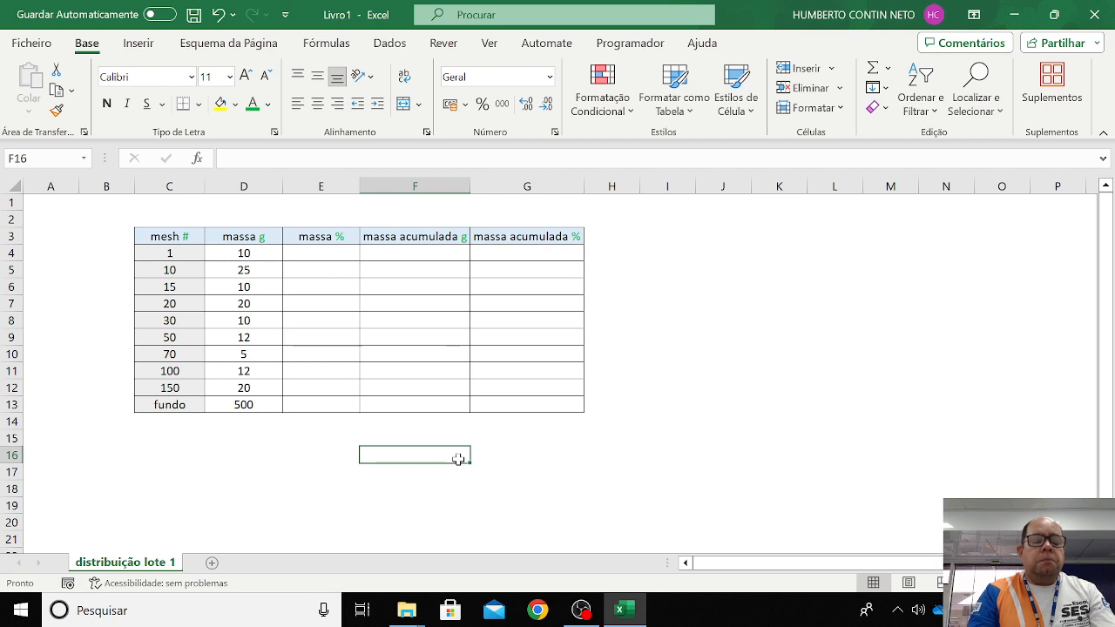
Examine the mesh and mass in grams columns up close, comparing each mesh size with its mass
click(261, 241)
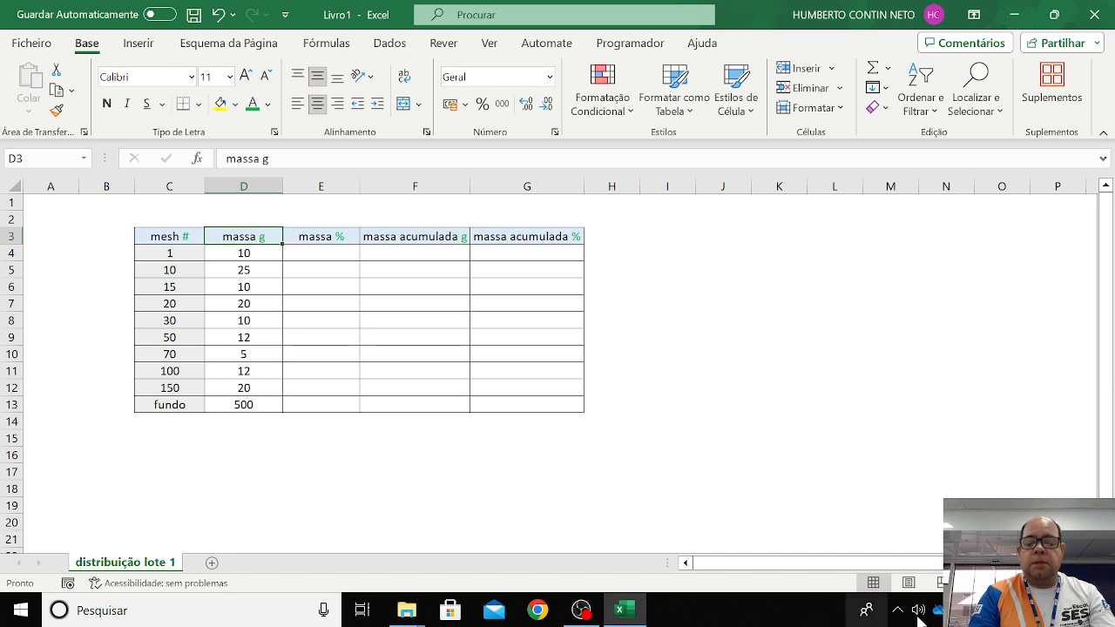
scroll(492, 270, up, 5)
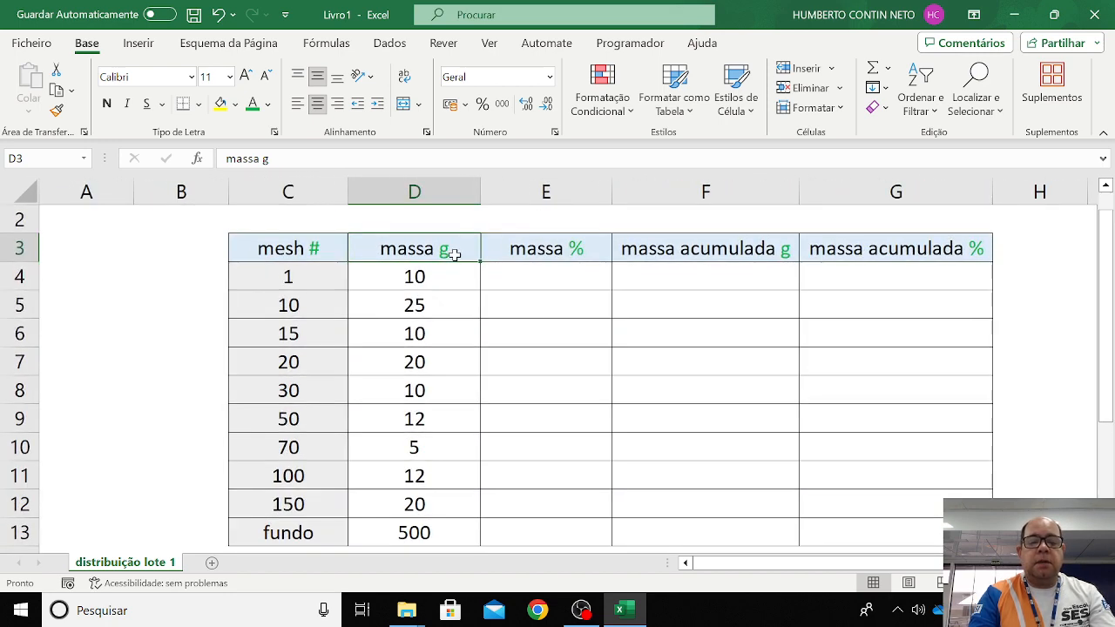
drag(444, 282, 436, 530)
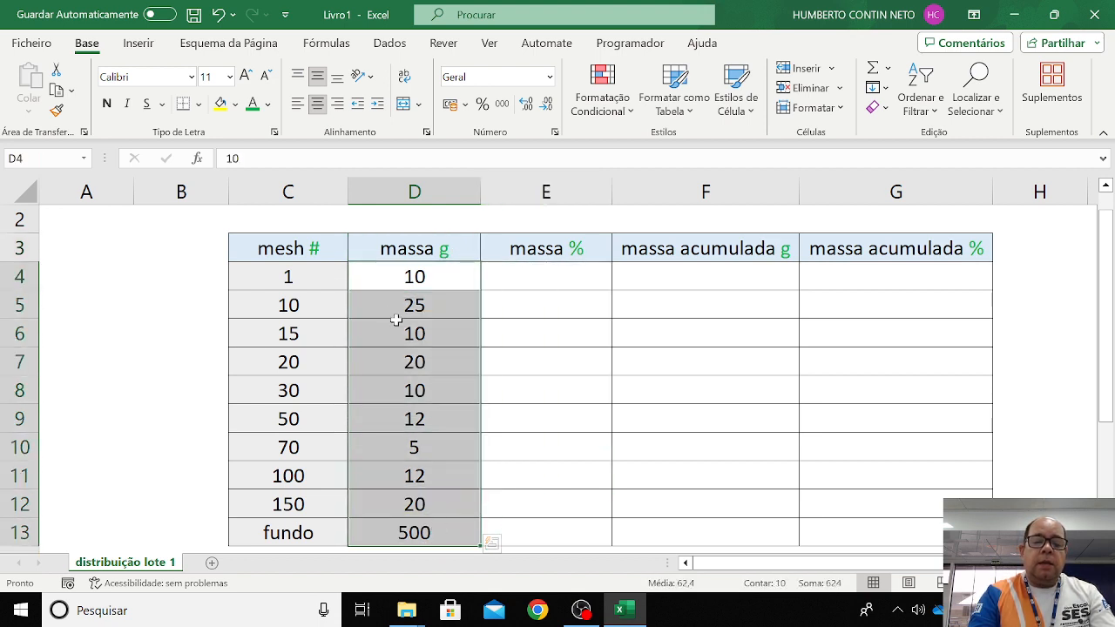
click(443, 251)
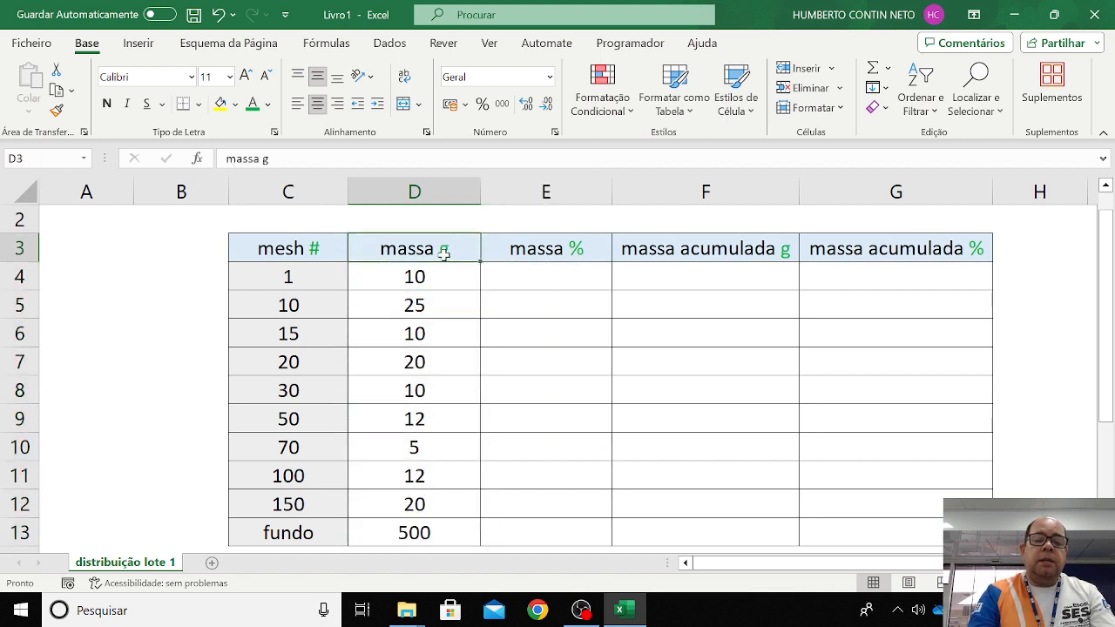
click(274, 283)
click(315, 248)
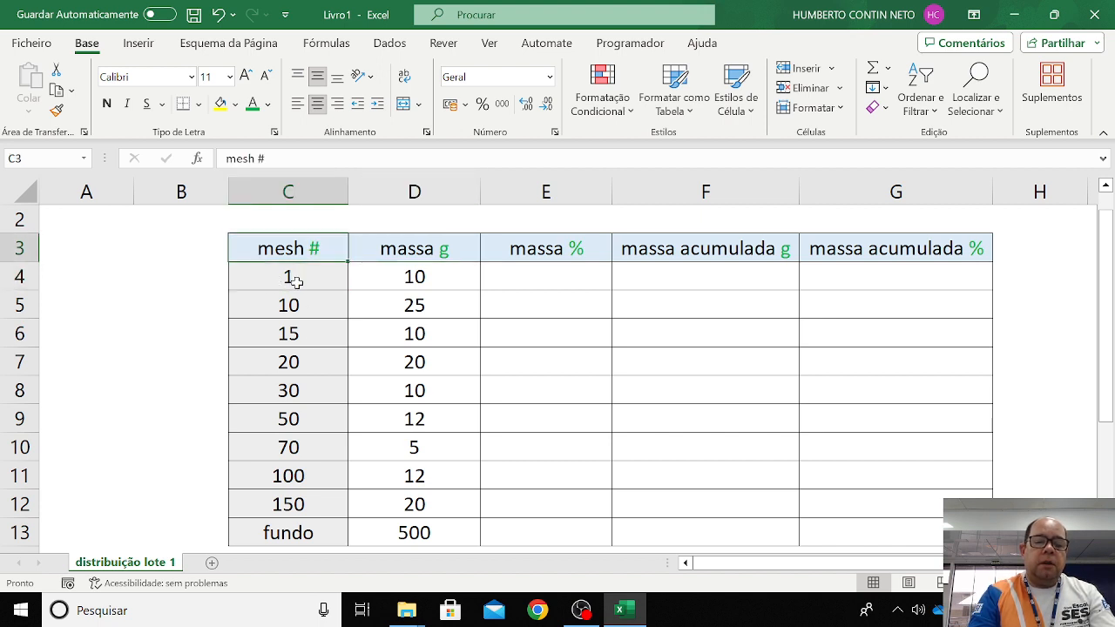
drag(299, 287, 311, 448)
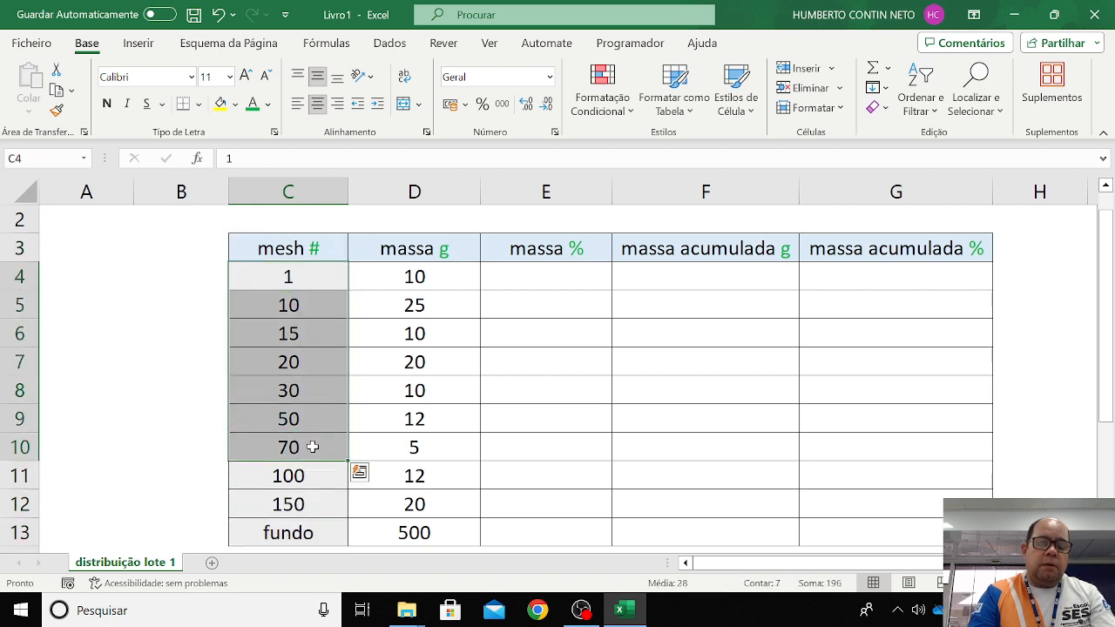
click(320, 251)
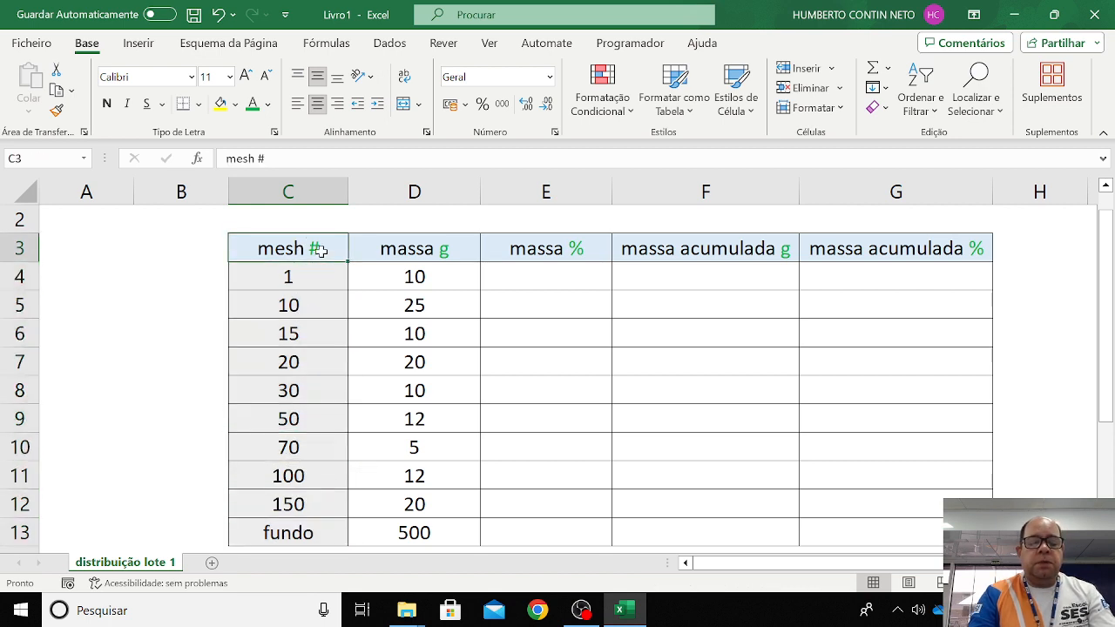
click(454, 277)
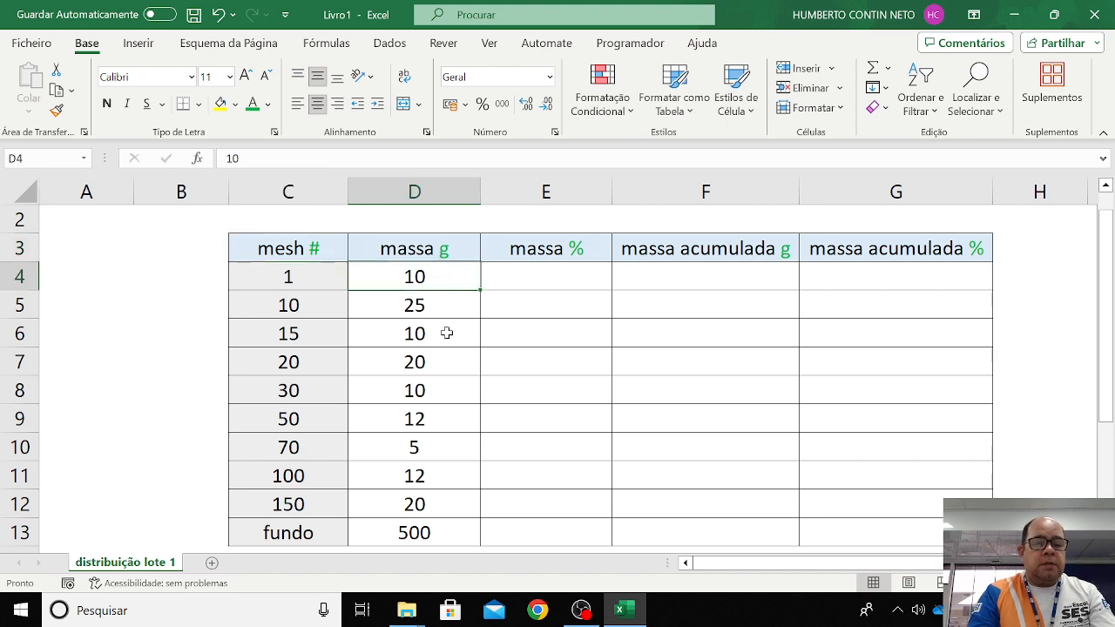
click(447, 251)
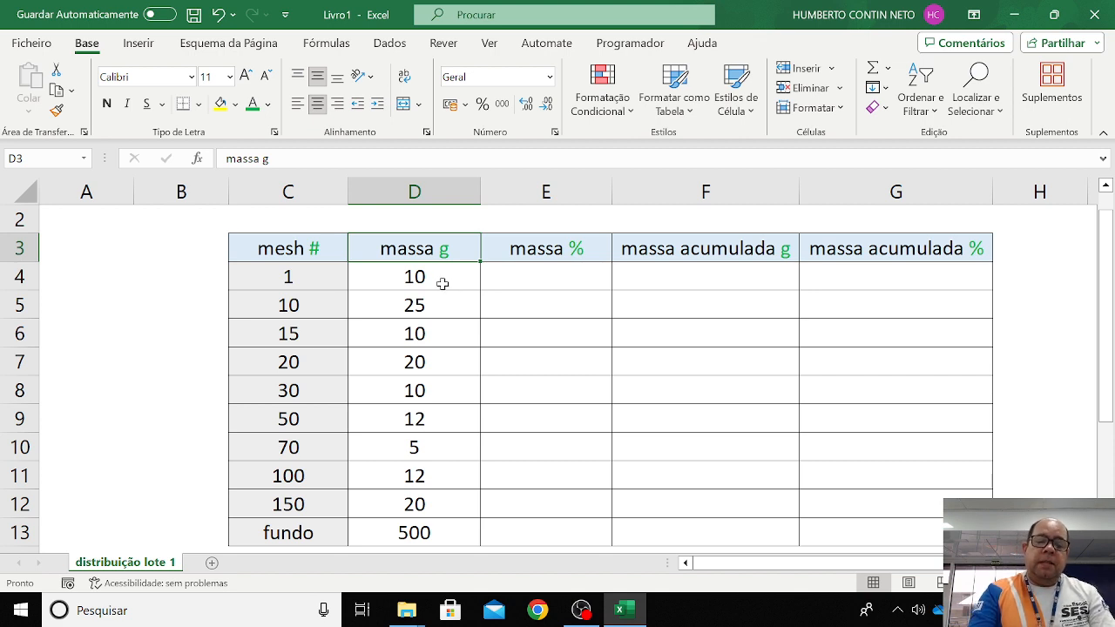
mouse_move(440, 278)
mouse_down()
mouse_move(436, 505)
mouse_move(450, 296)
mouse_up()
click(503, 269)
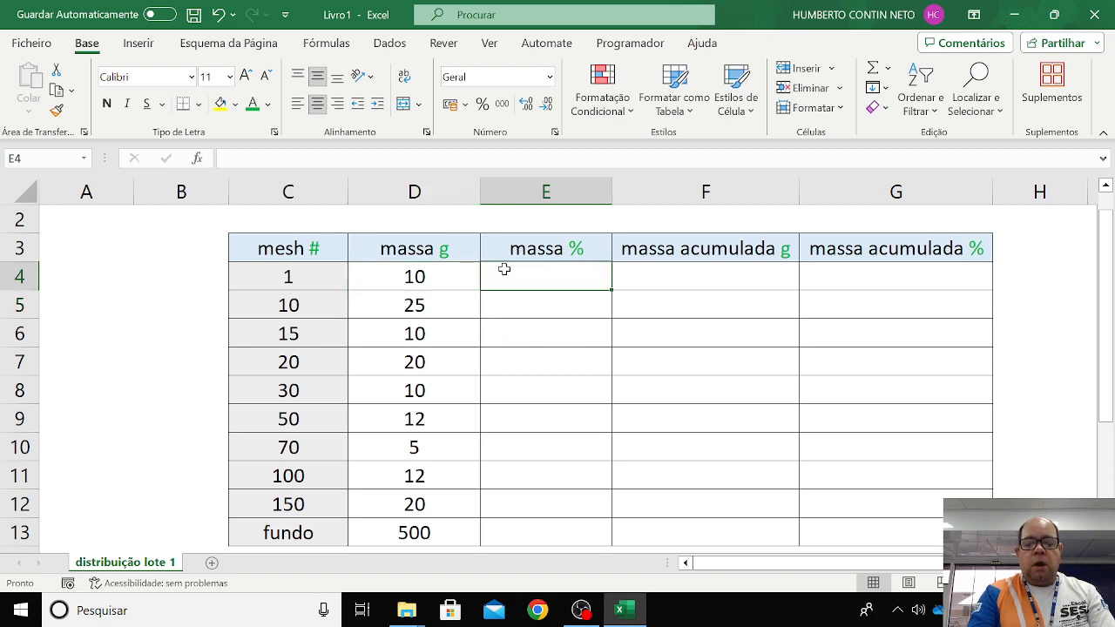
Examine the first two masses in grams in D4:D5 and the accumulated mass columns they feed into
click(691, 284)
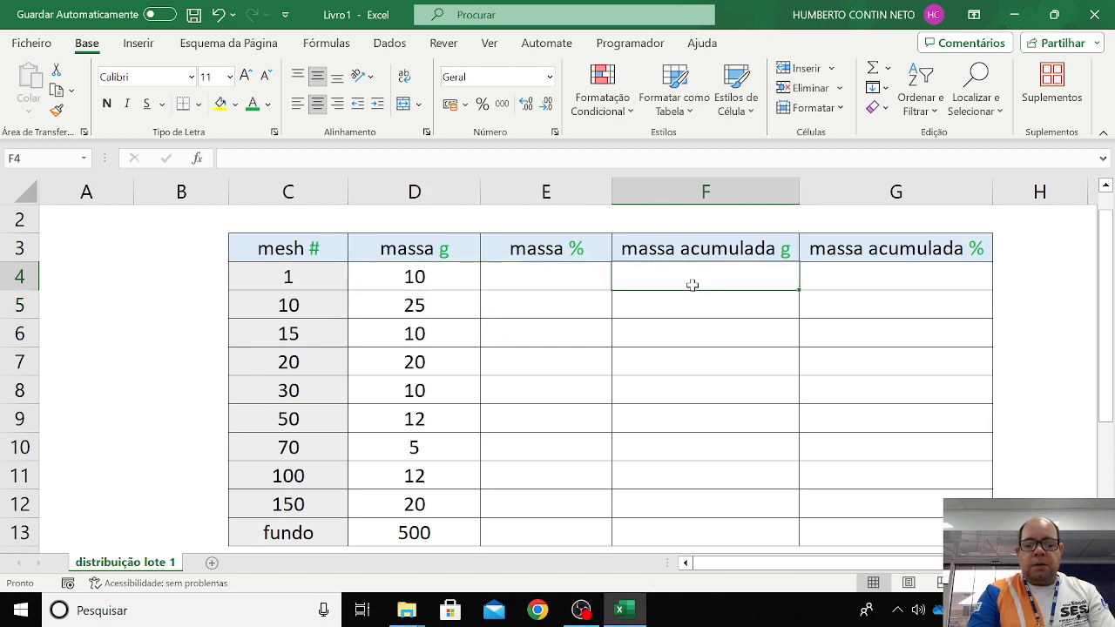
click(862, 274)
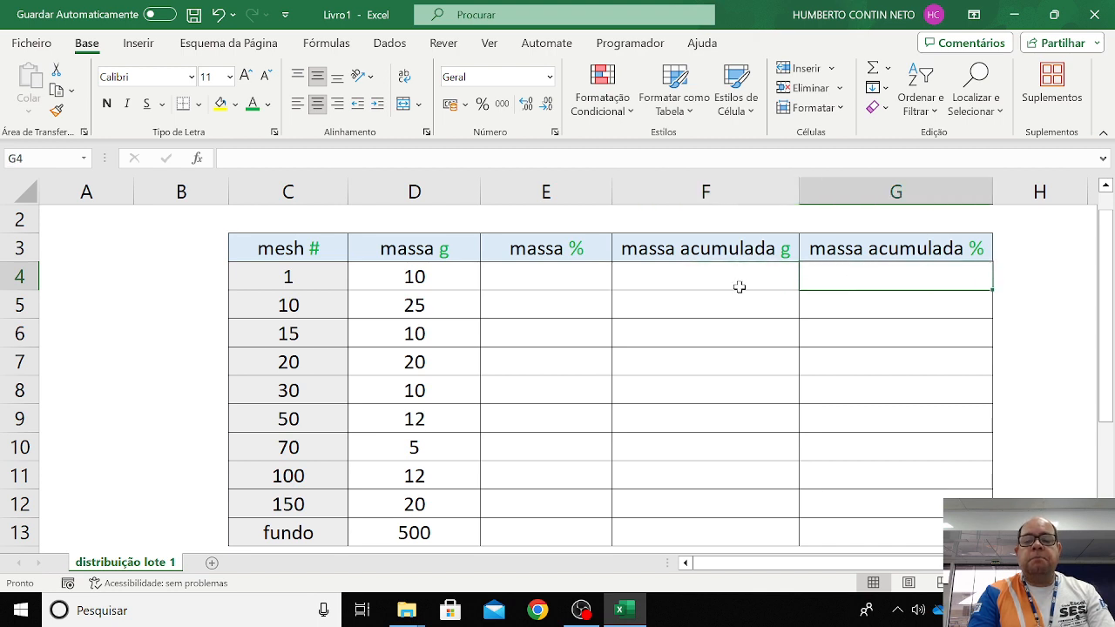
click(739, 287)
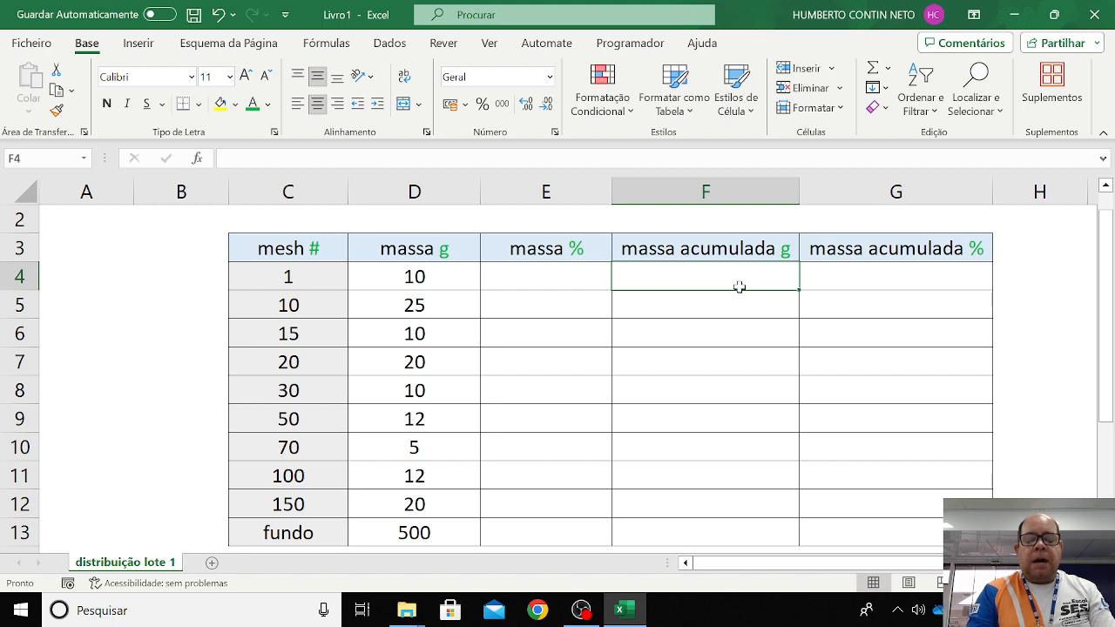
click(447, 267)
click(435, 301)
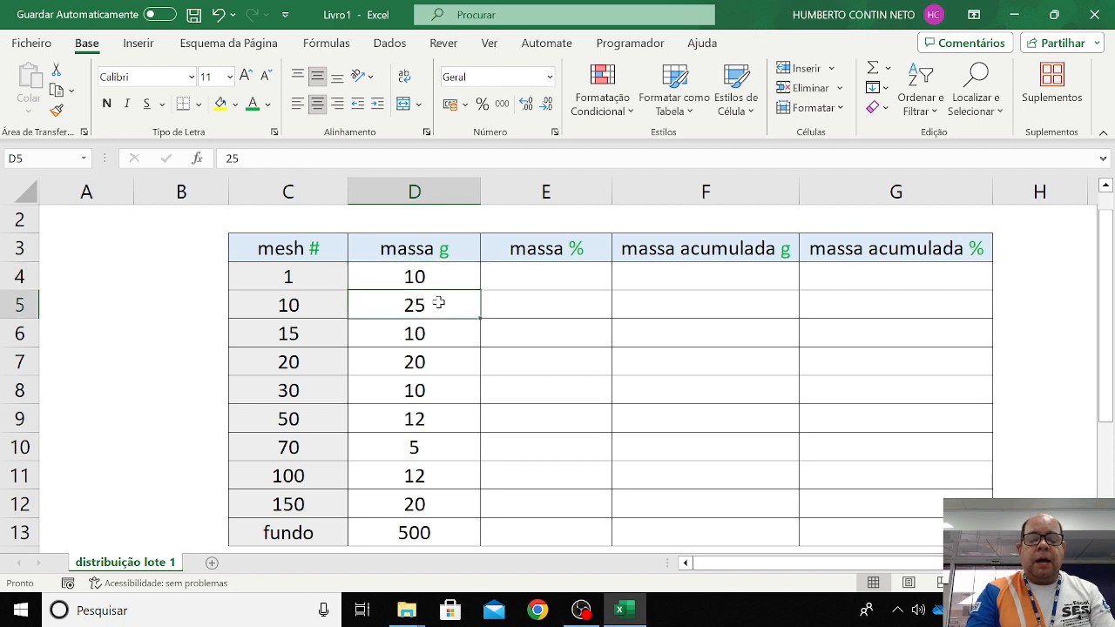
drag(449, 271, 452, 302)
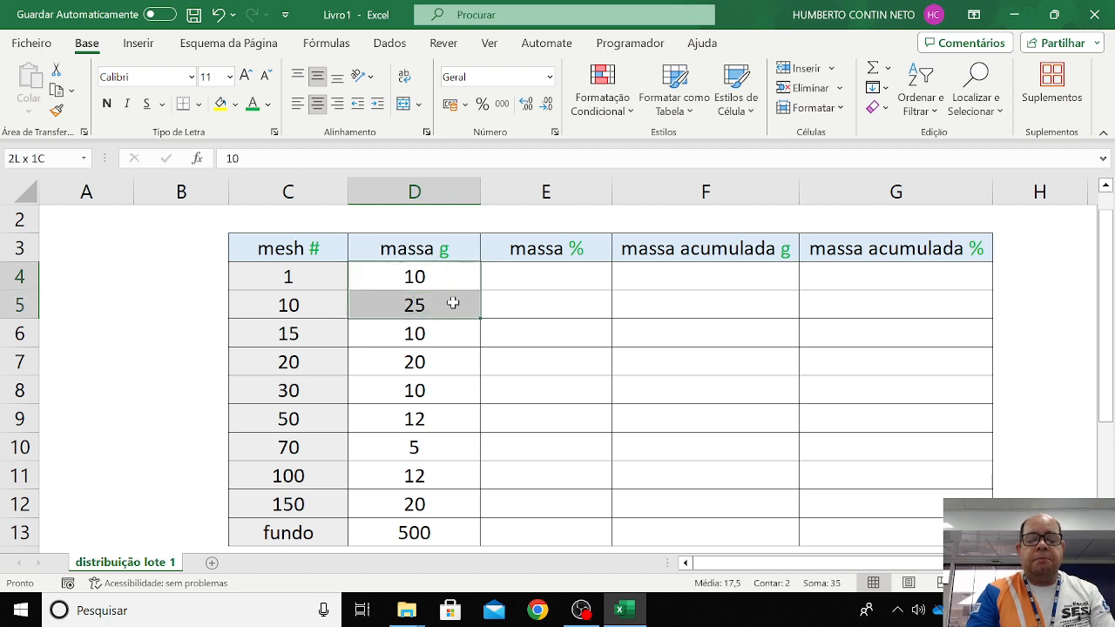
click(447, 276)
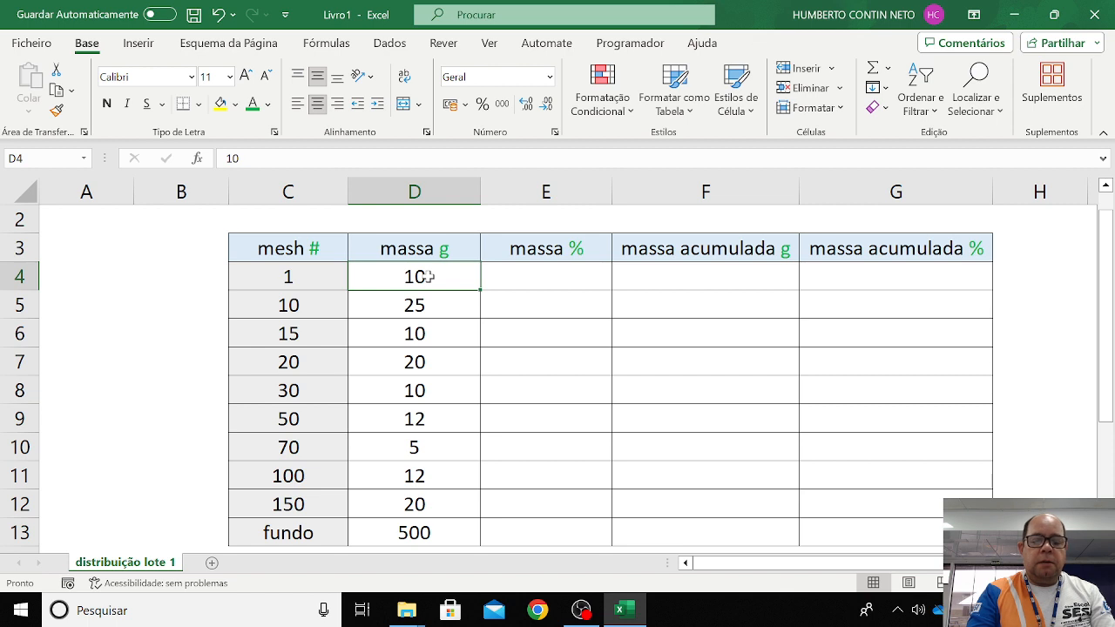
click(426, 304)
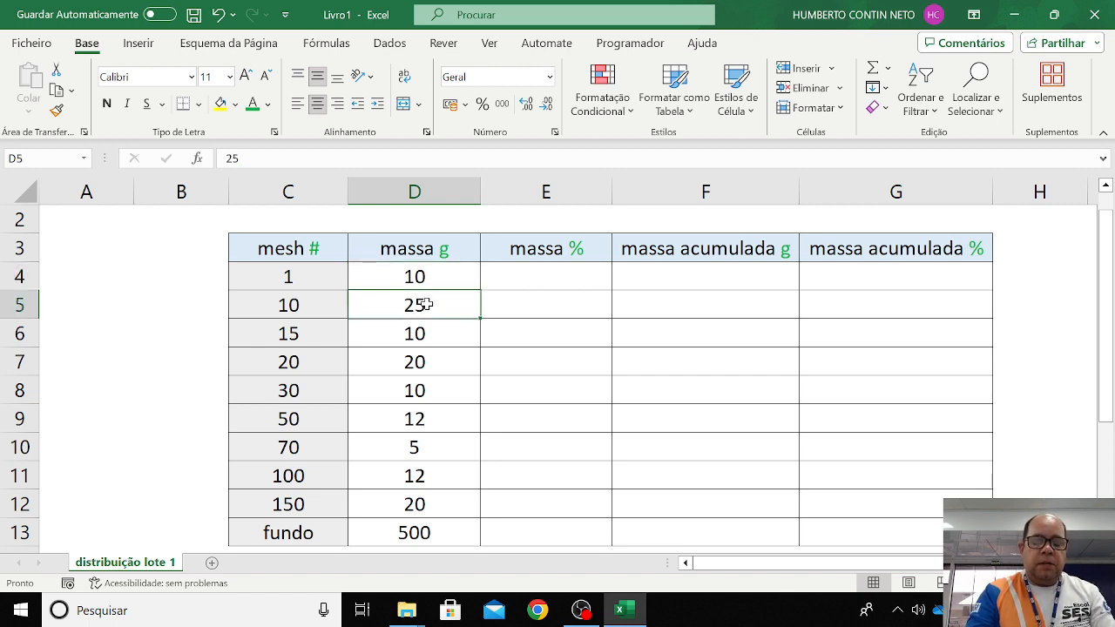
drag(438, 270, 445, 304)
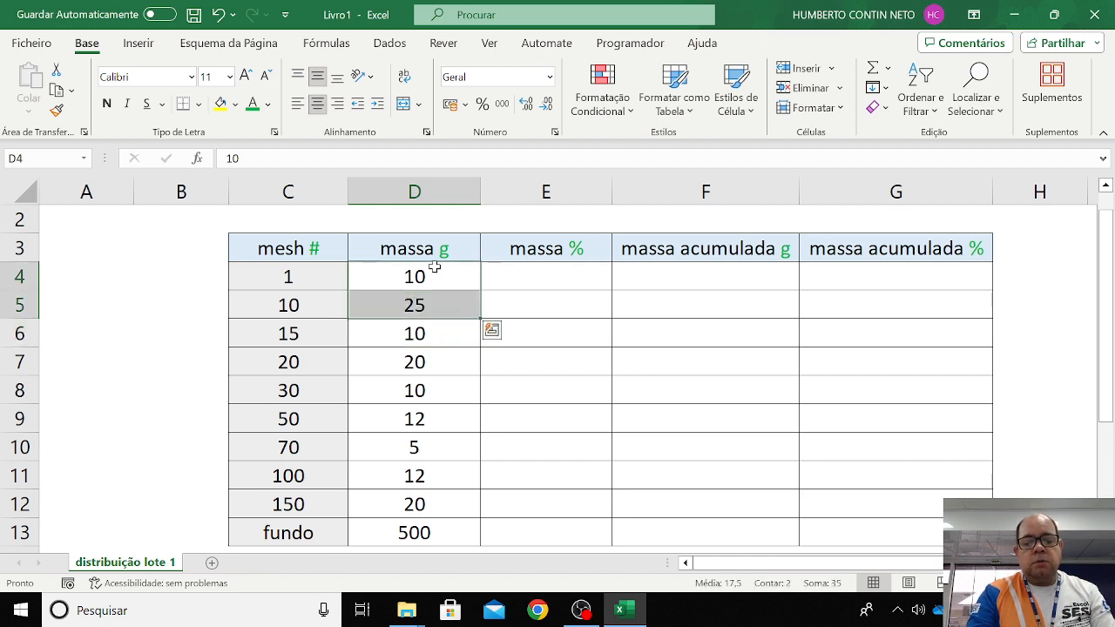
click(435, 306)
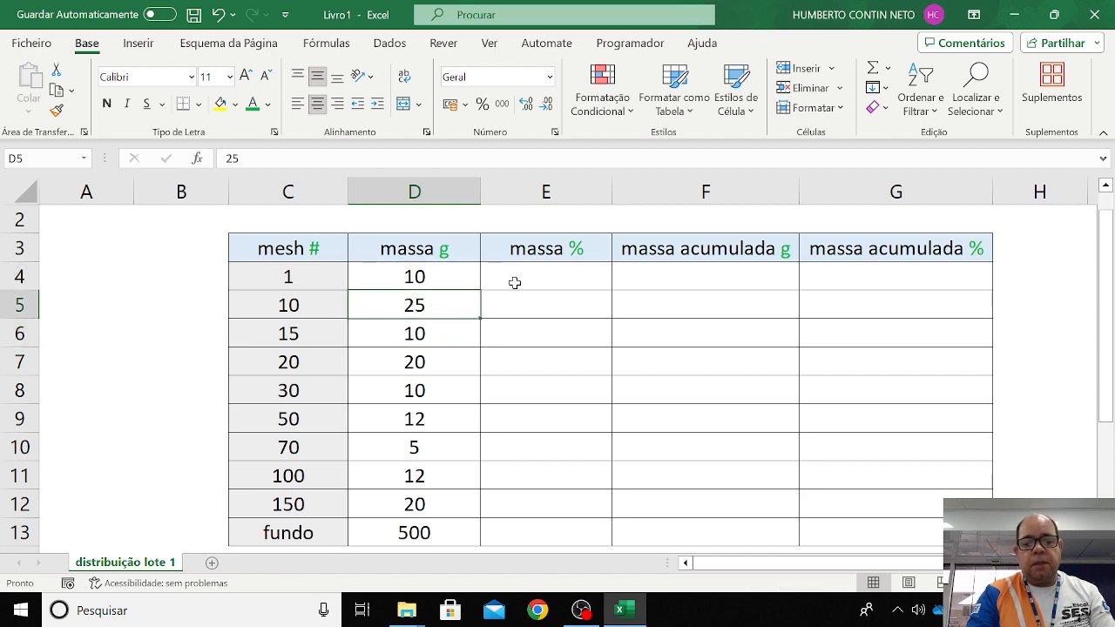
click(444, 280)
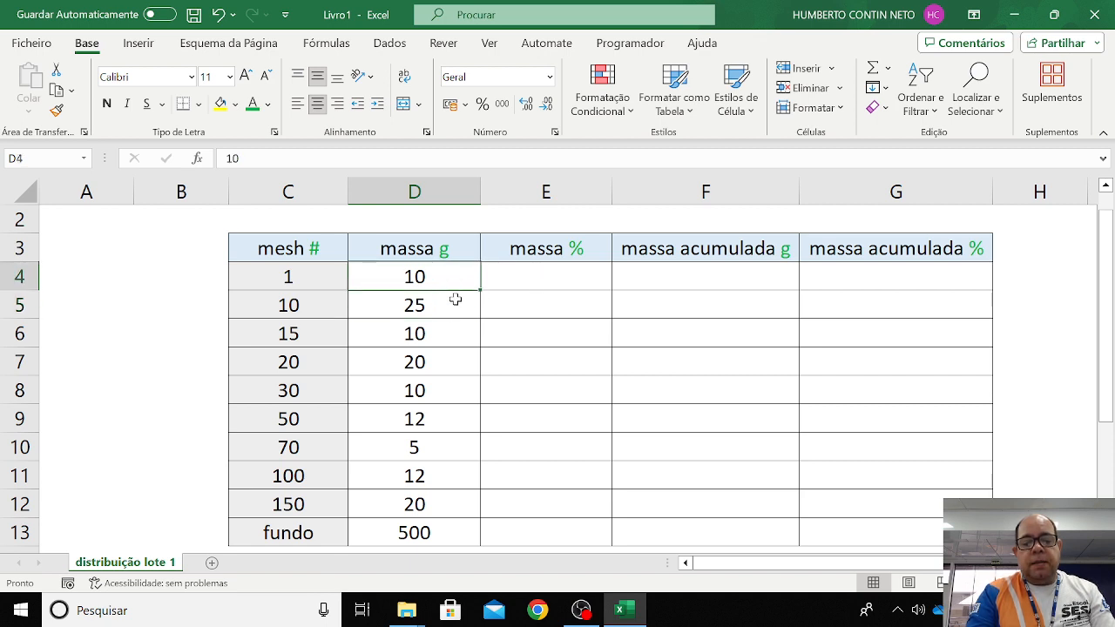
click(455, 306)
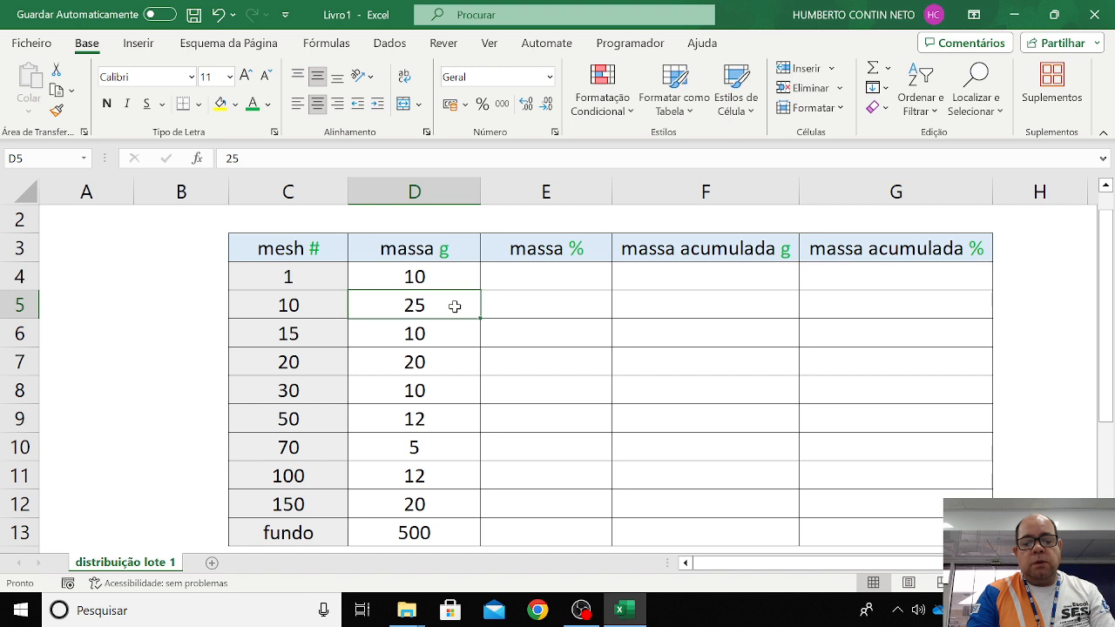
Enter the values 10, 25 and 35 in F4:F6 of the accumulated mass in grams column
click(697, 290)
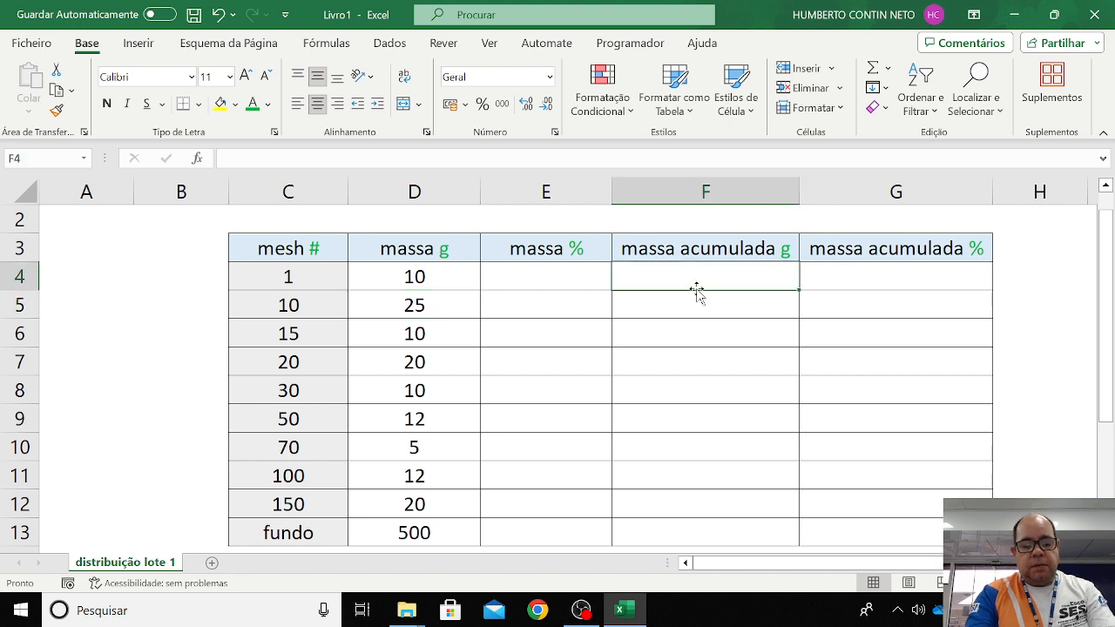
text(10)
key(Return)
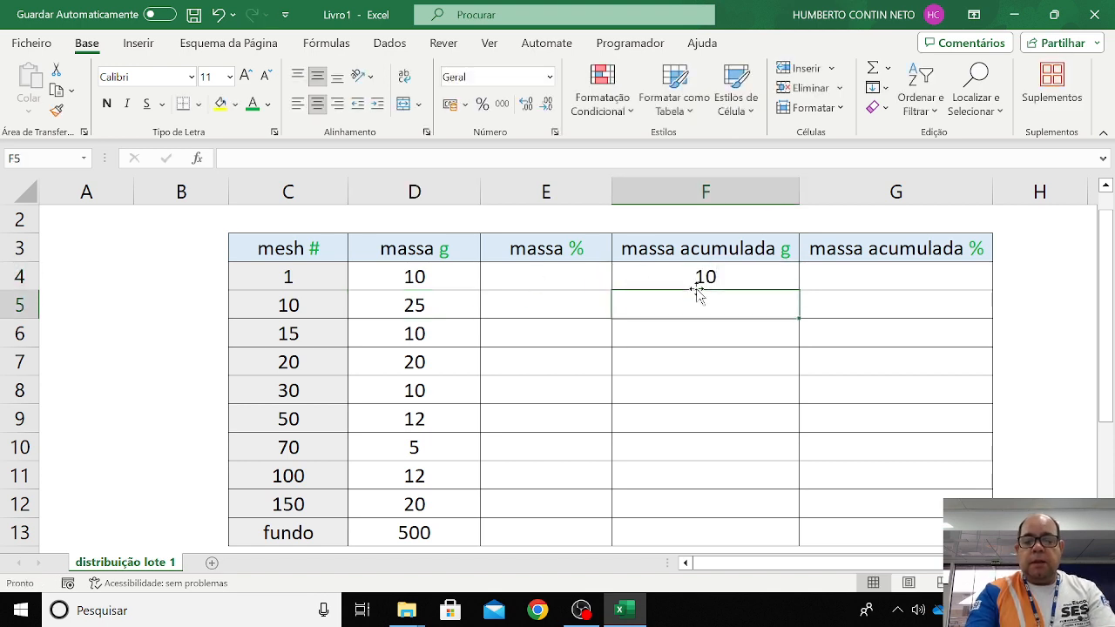
key(Home)
text(25)
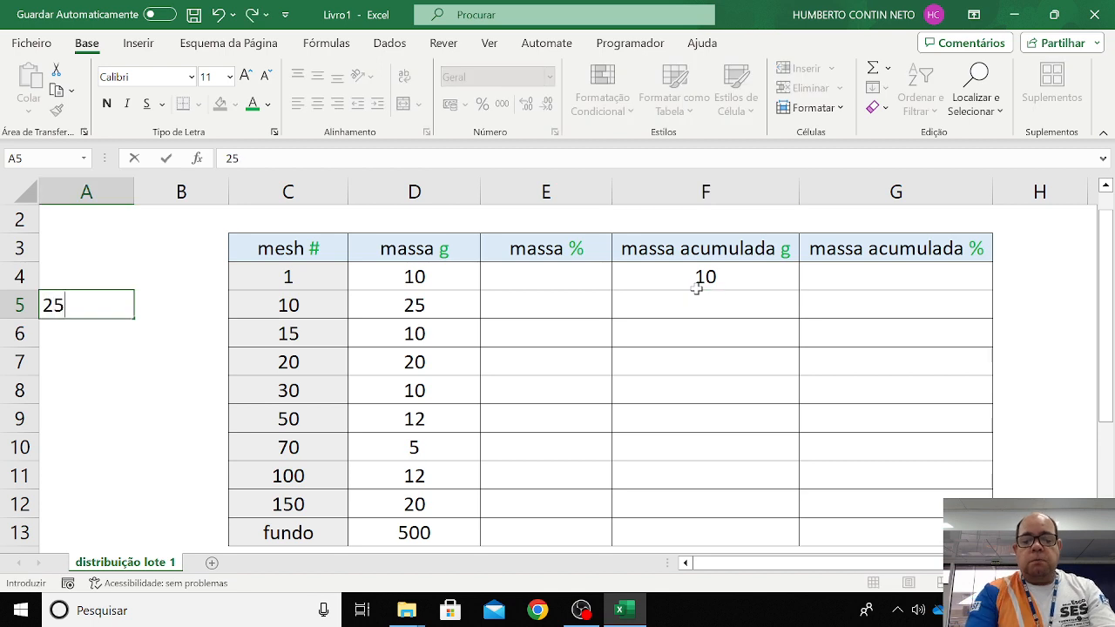
key(BackSpace)
key(BackSpace)
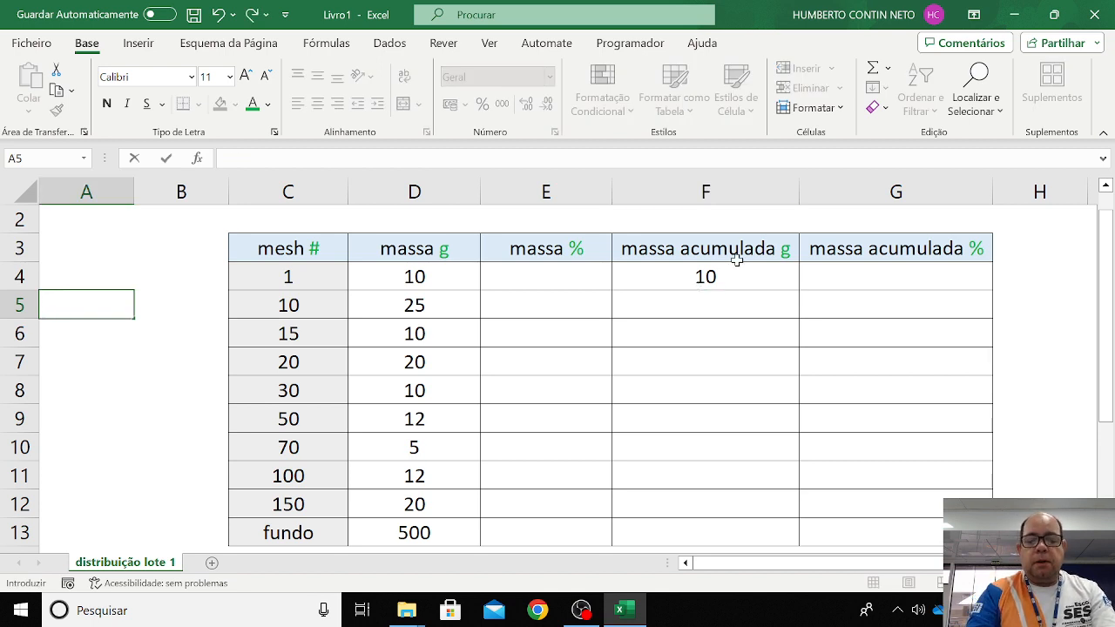
click(708, 311)
text(25)
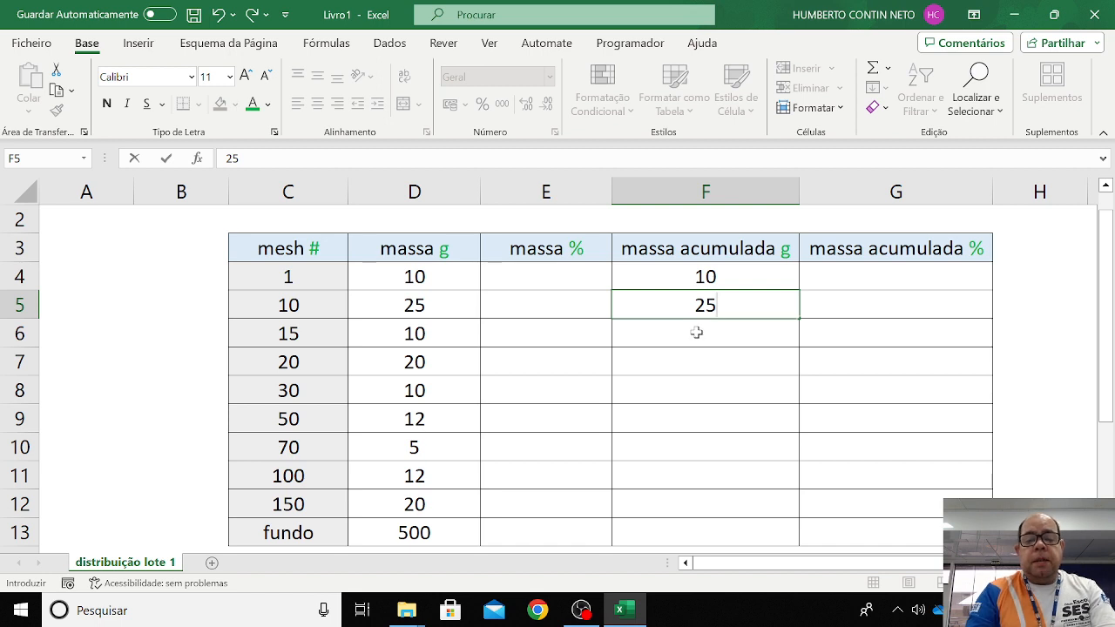
key(Return)
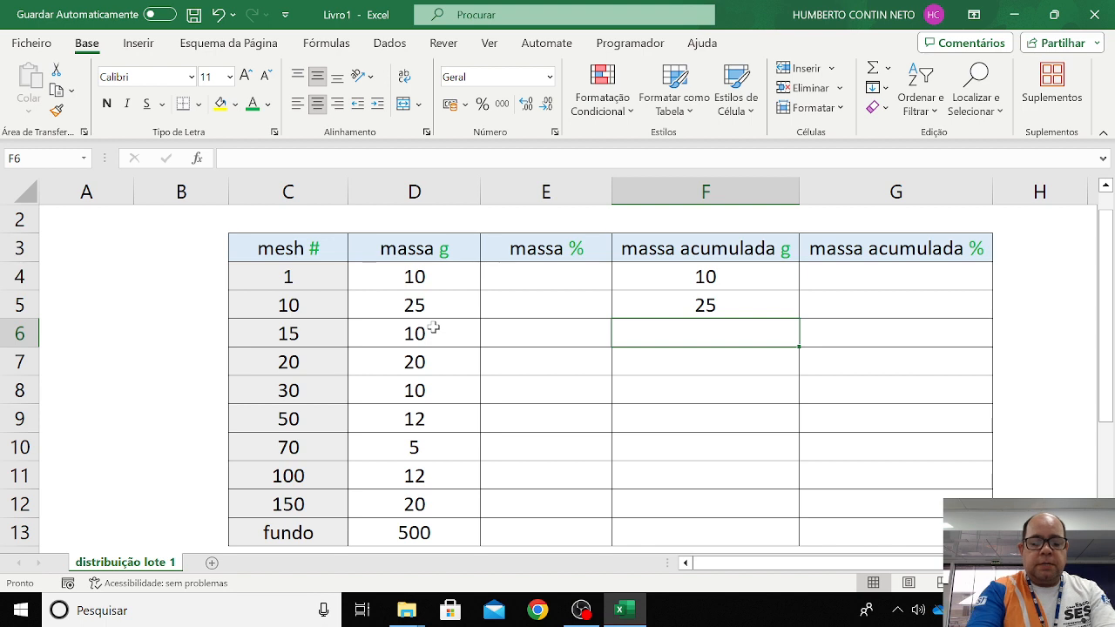
text(35)
key(Return)
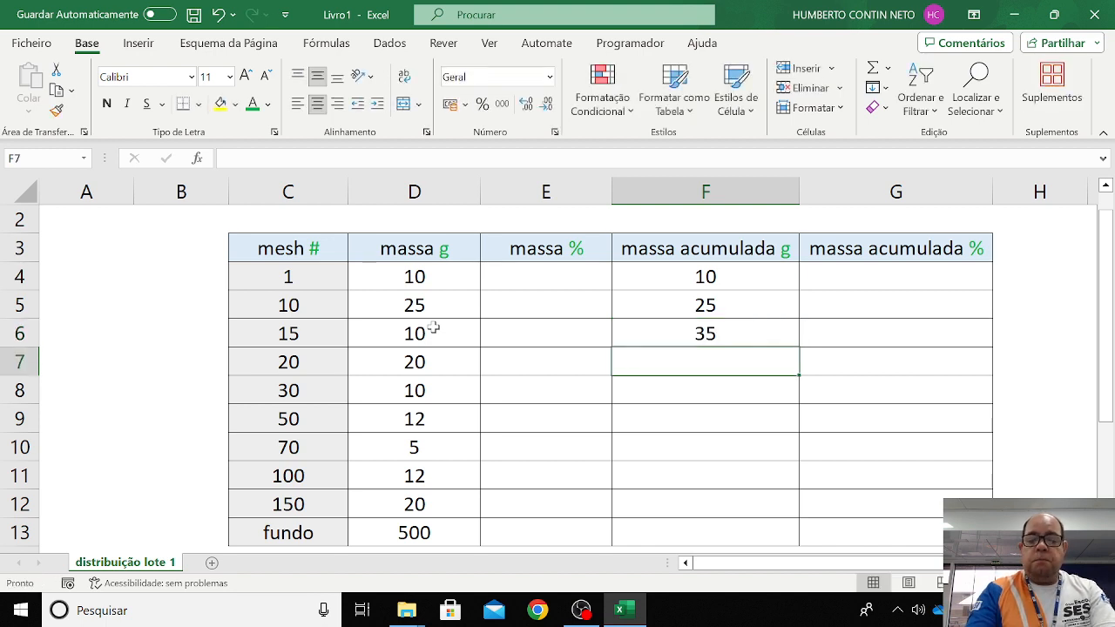
Clear the manually entered values from F4:F6 in the accumulated mass in grams column
key(Up)
key(Up)
key(Up)
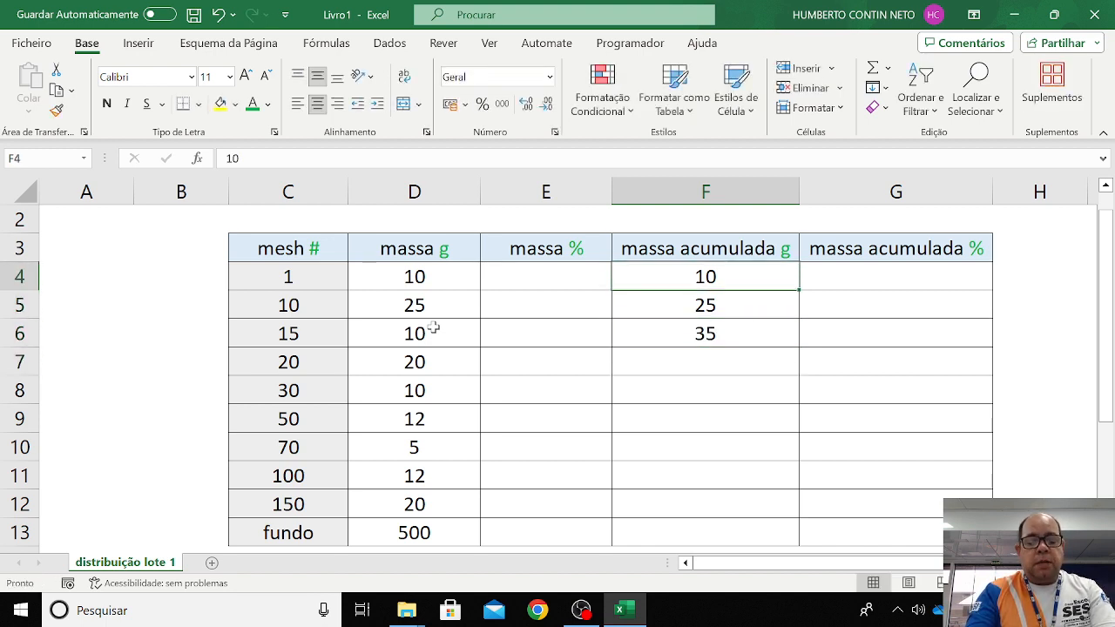
key(shift+Down)
key(shift+Down)
key(Delete)
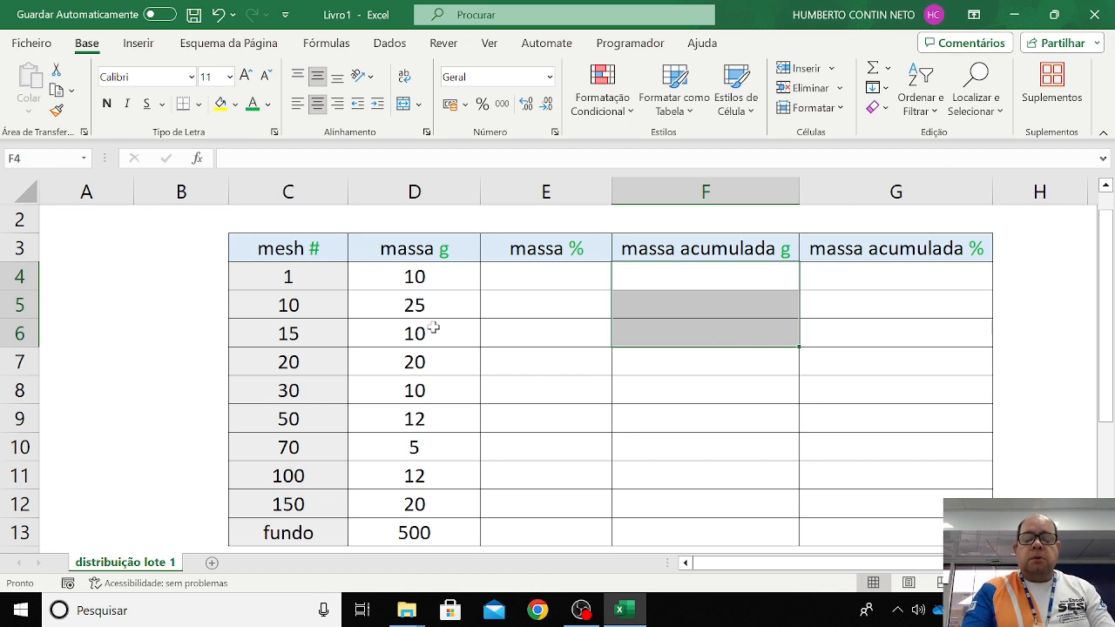
Enter the formula =D4 in F4 as the first accumulated mass in grams
click(667, 286)
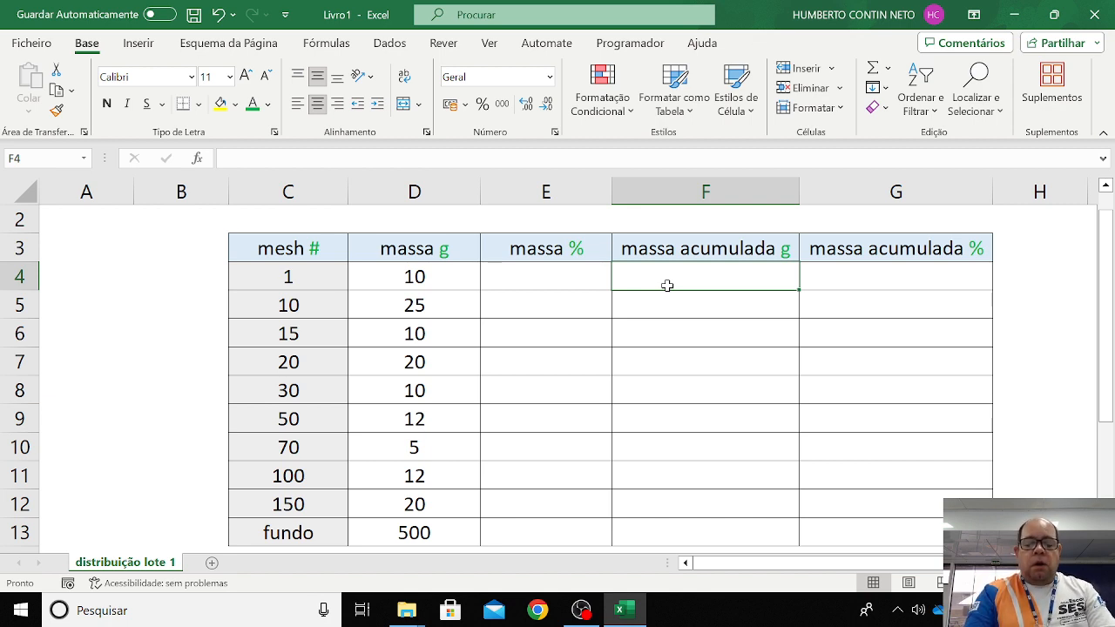
text(=)
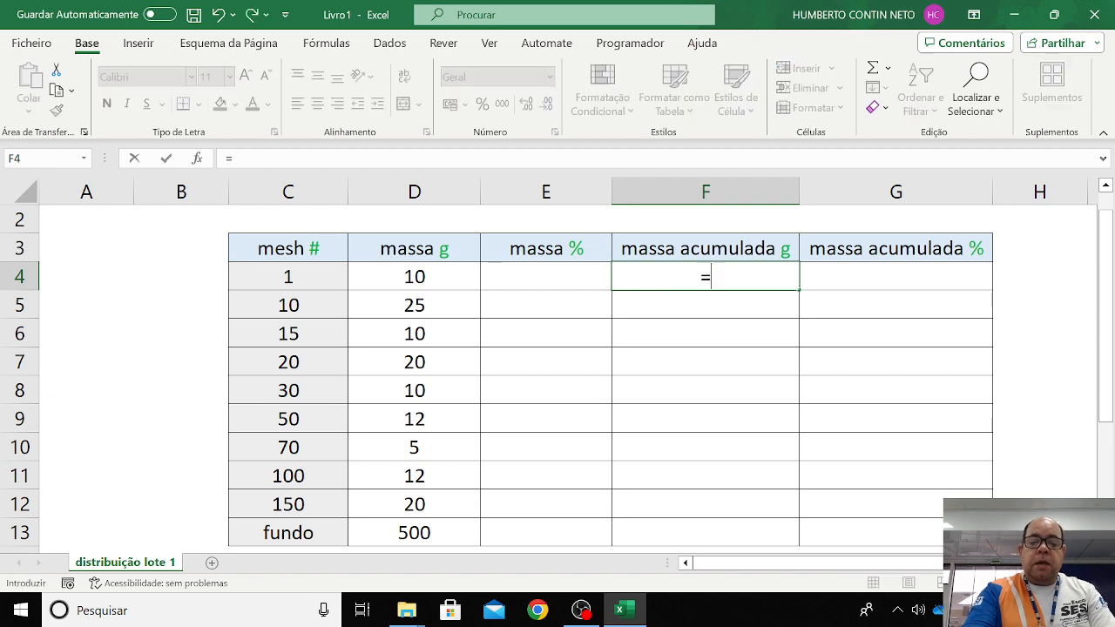
click(433, 276)
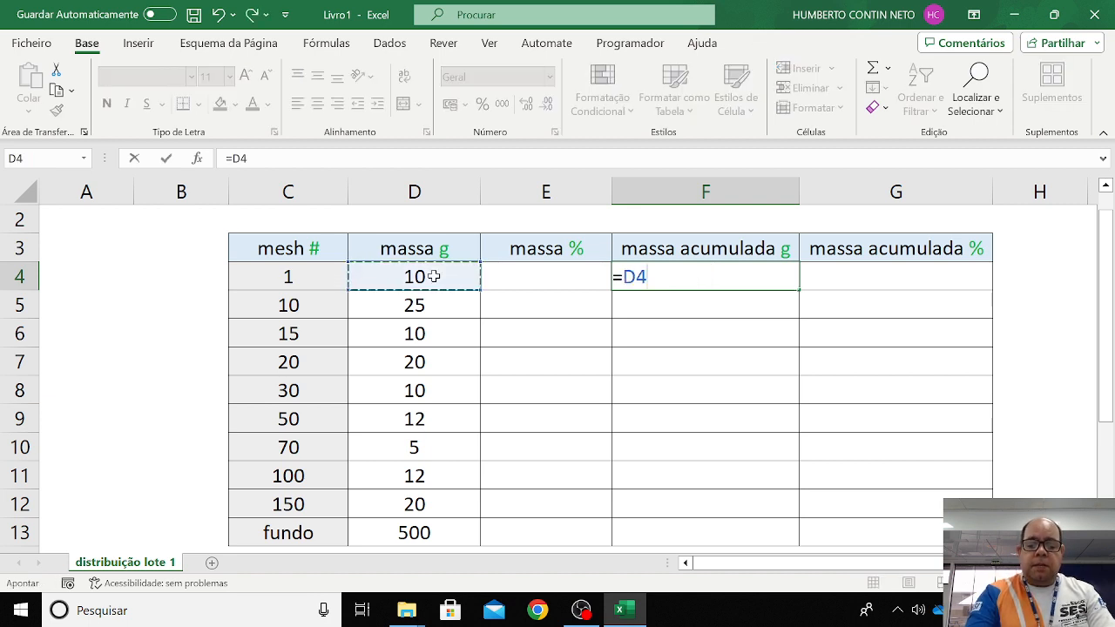
key(Return)
click(751, 271)
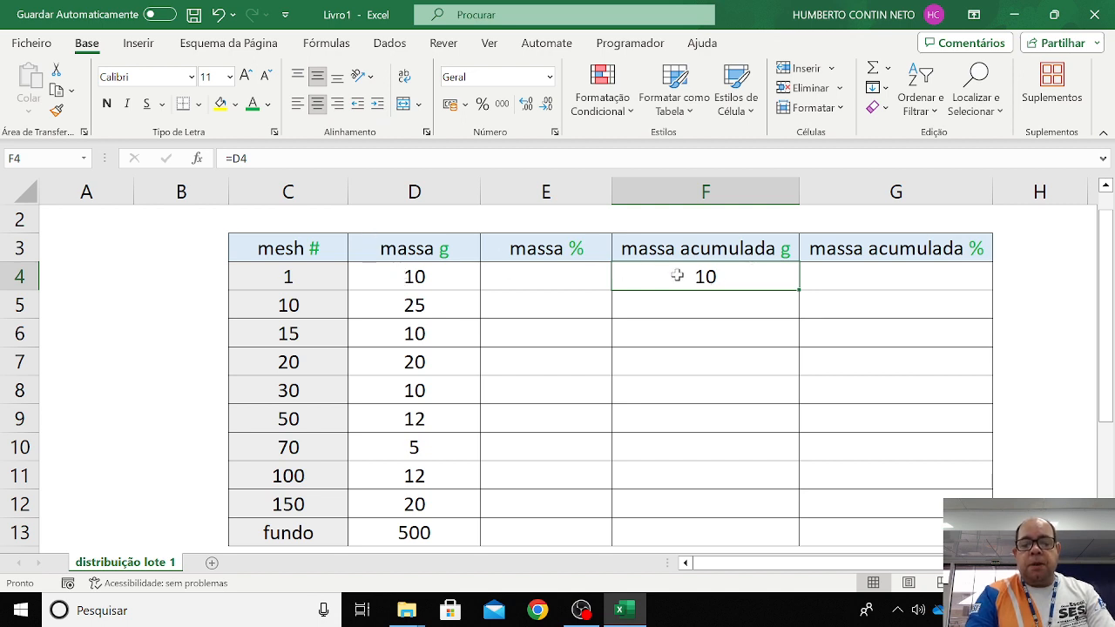
Enter the formula =F4+D5 in F5 to add the mesh 10 mass to the previous accumulated mass
click(673, 305)
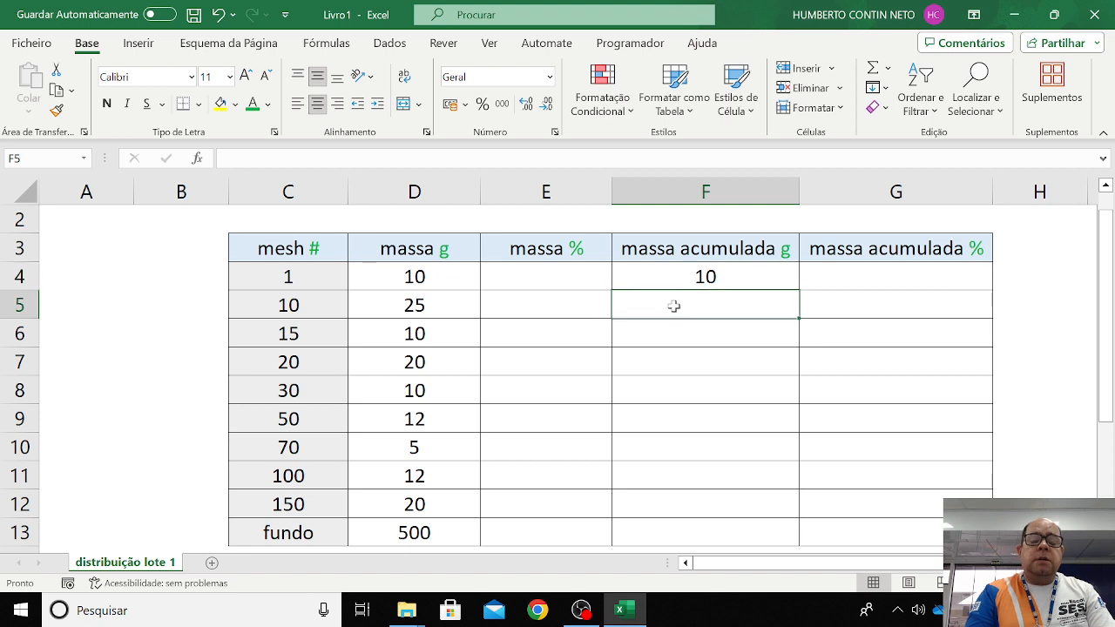
click(438, 268)
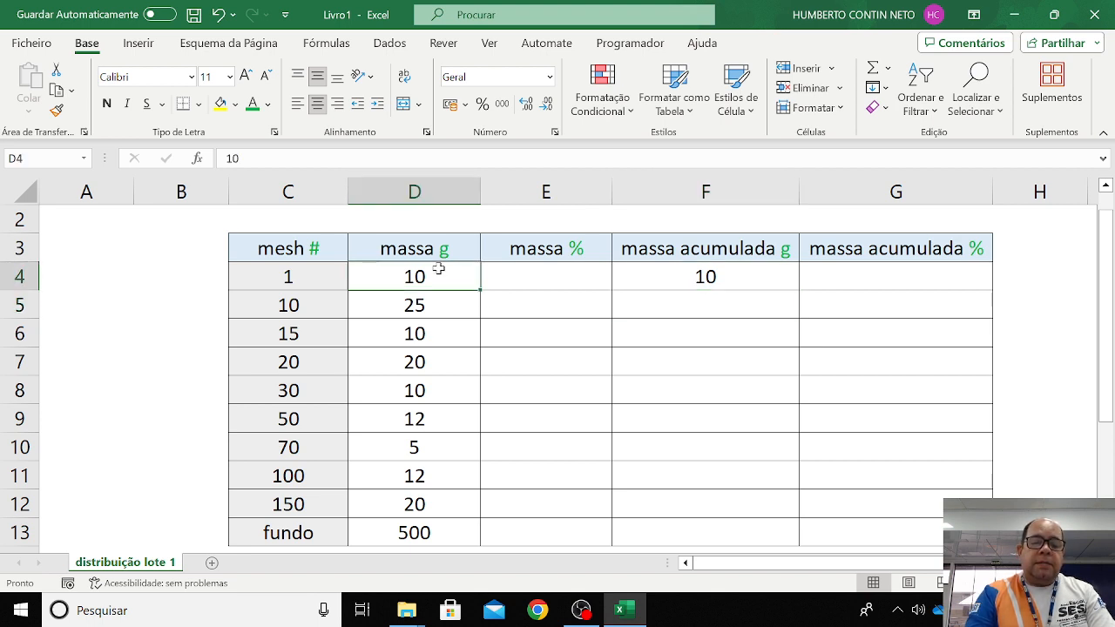
click(432, 303)
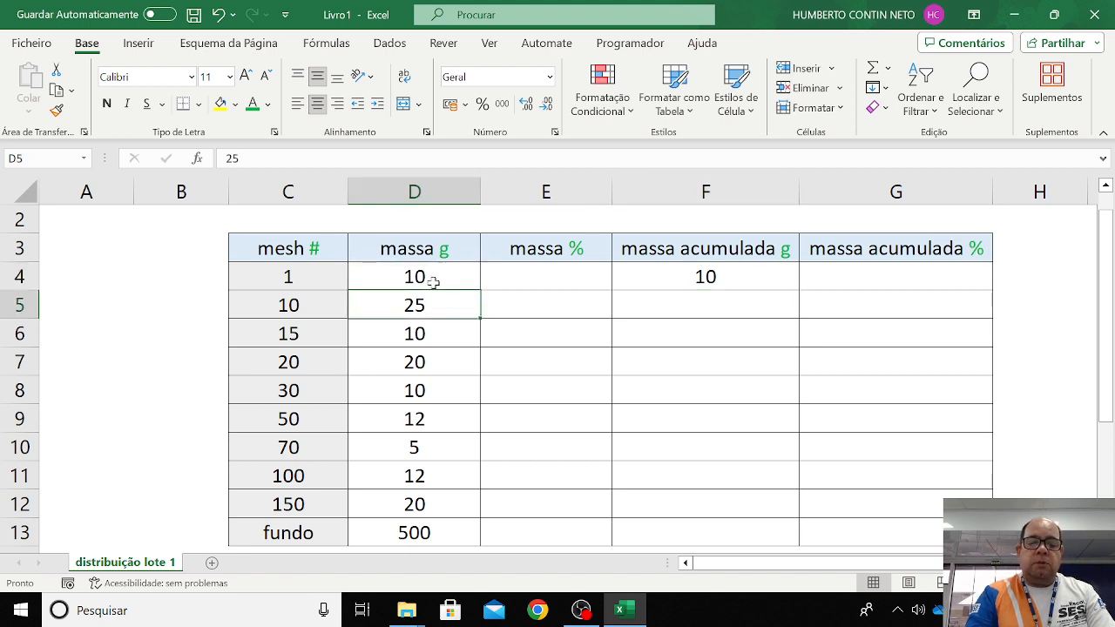
drag(428, 275, 429, 336)
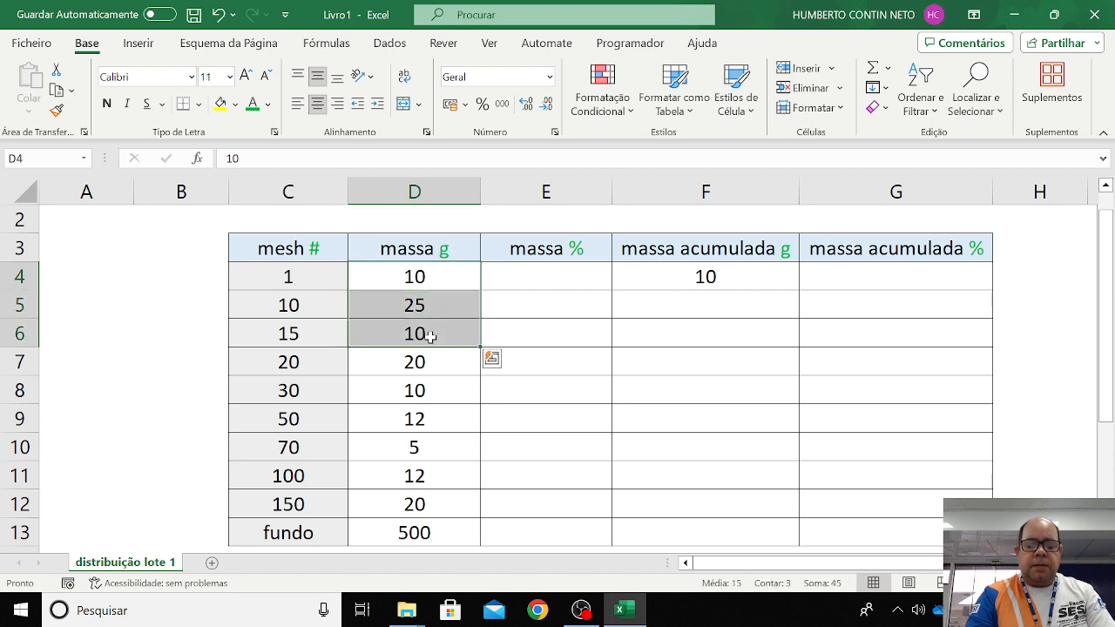
click(427, 276)
click(660, 299)
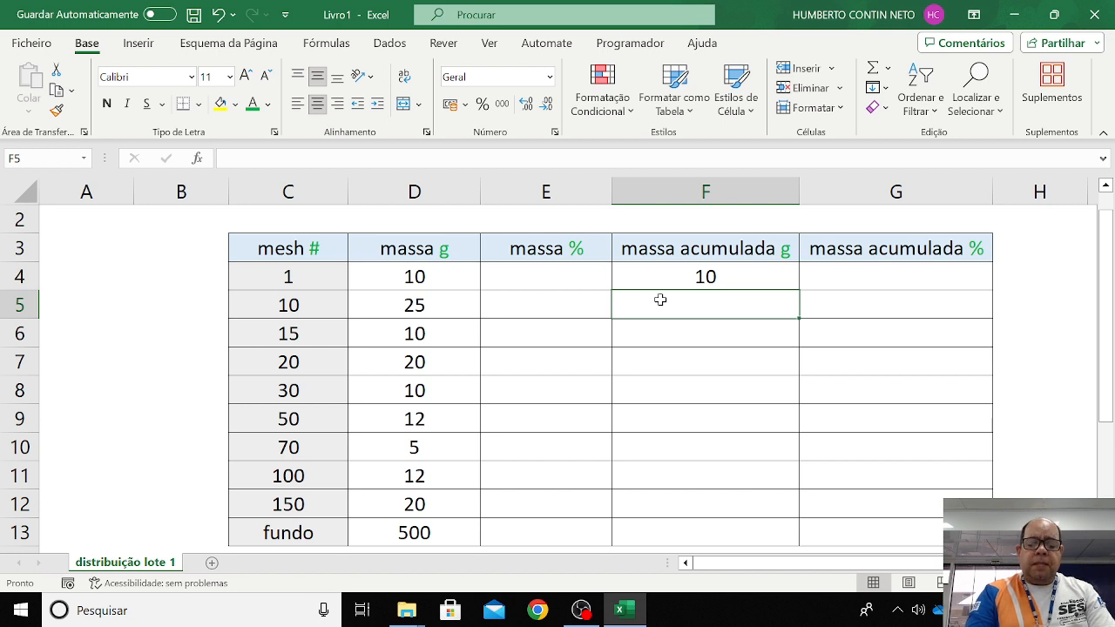
text(=)
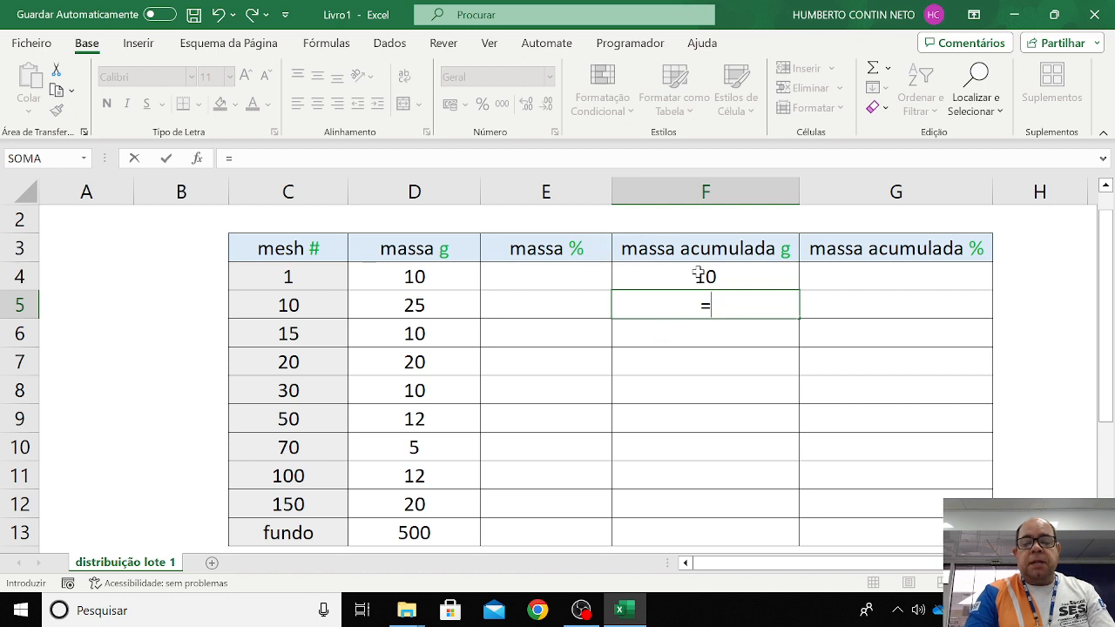
click(662, 276)
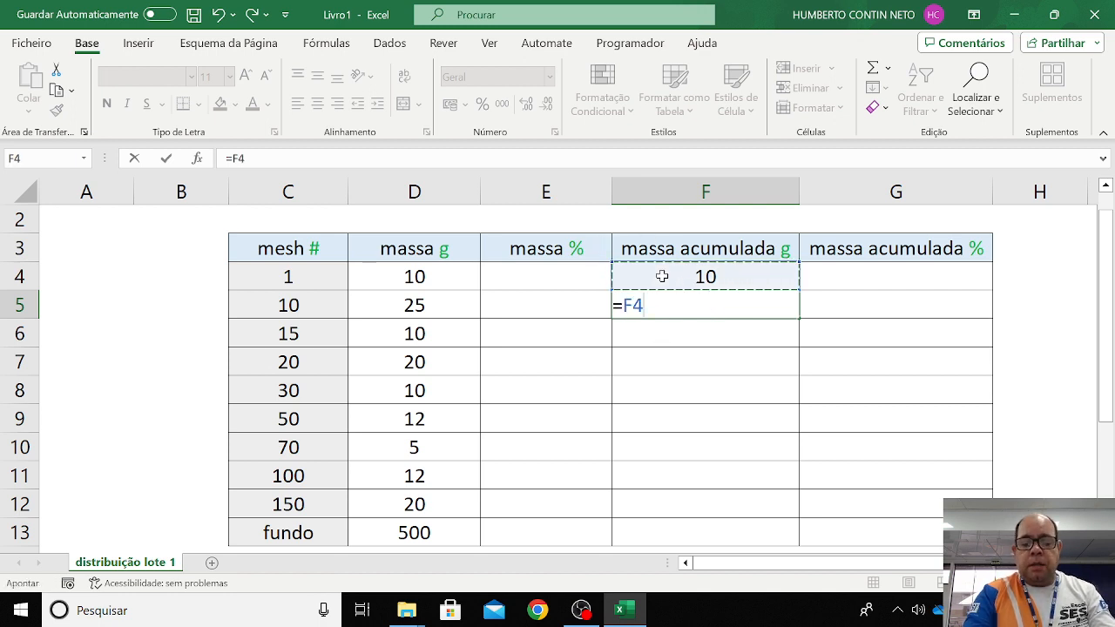
text(+)
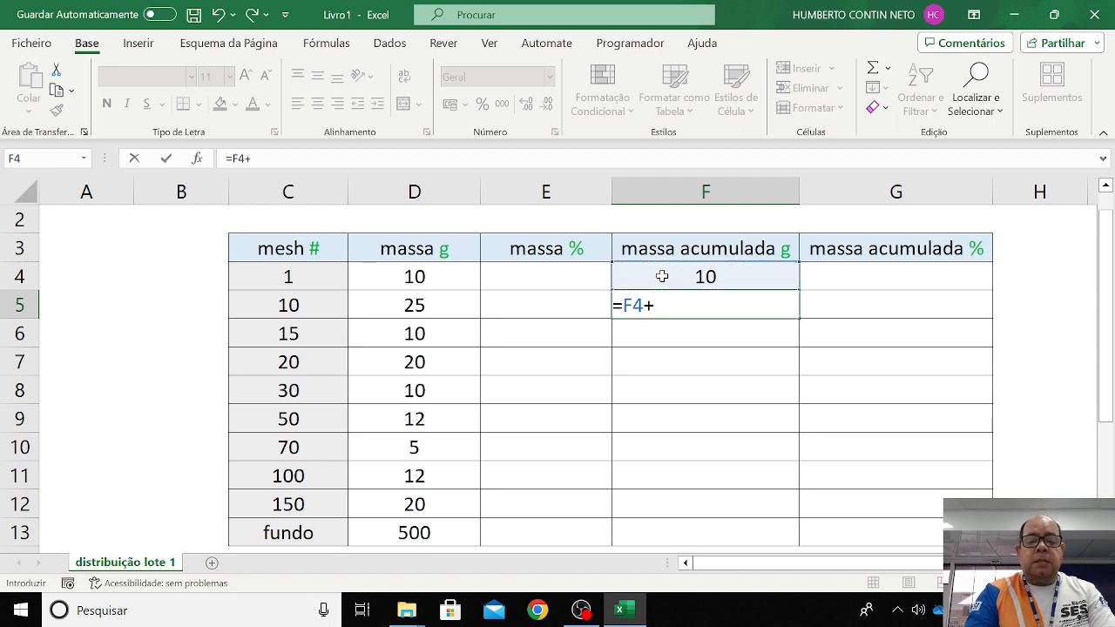
click(409, 300)
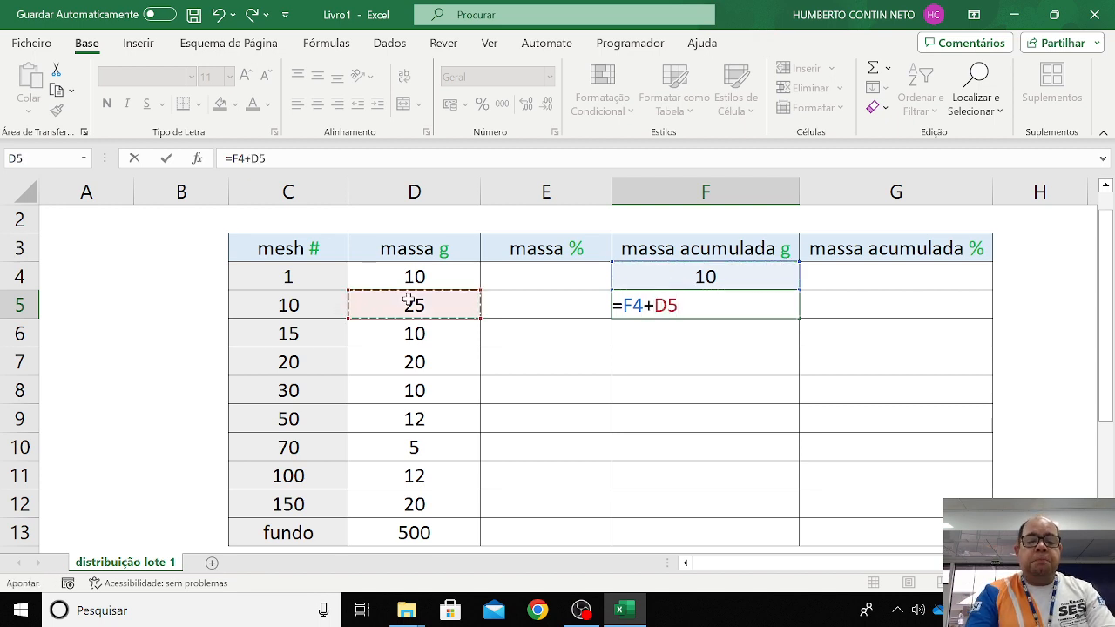
key(Return)
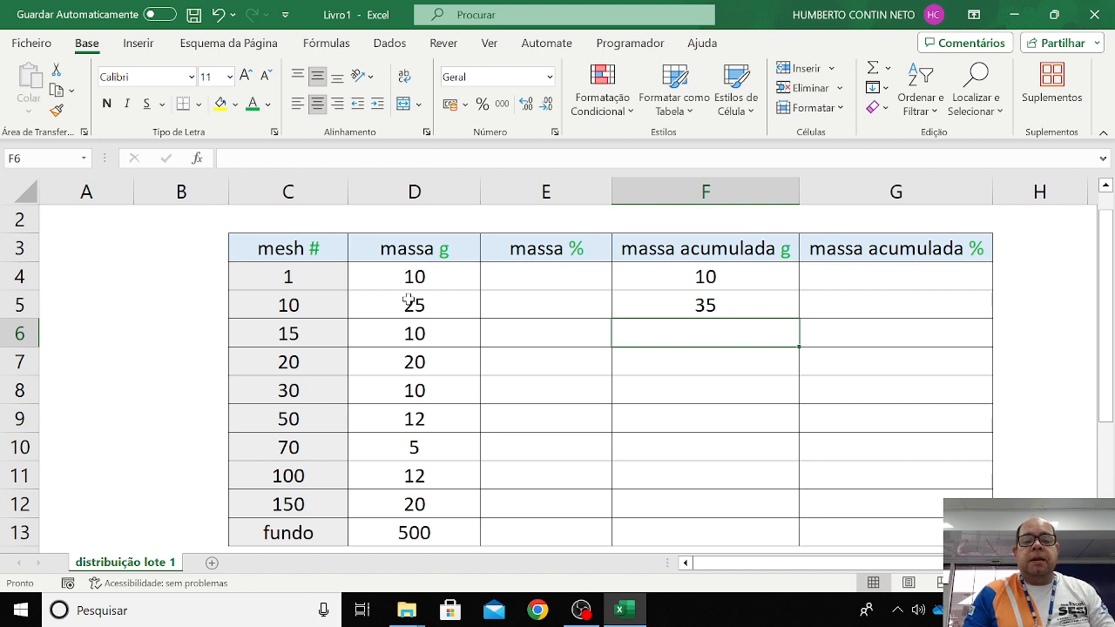
Enter the formula =F5+D6 in F6 to add the mesh 15 mass to the previous accumulated mass
text(=)
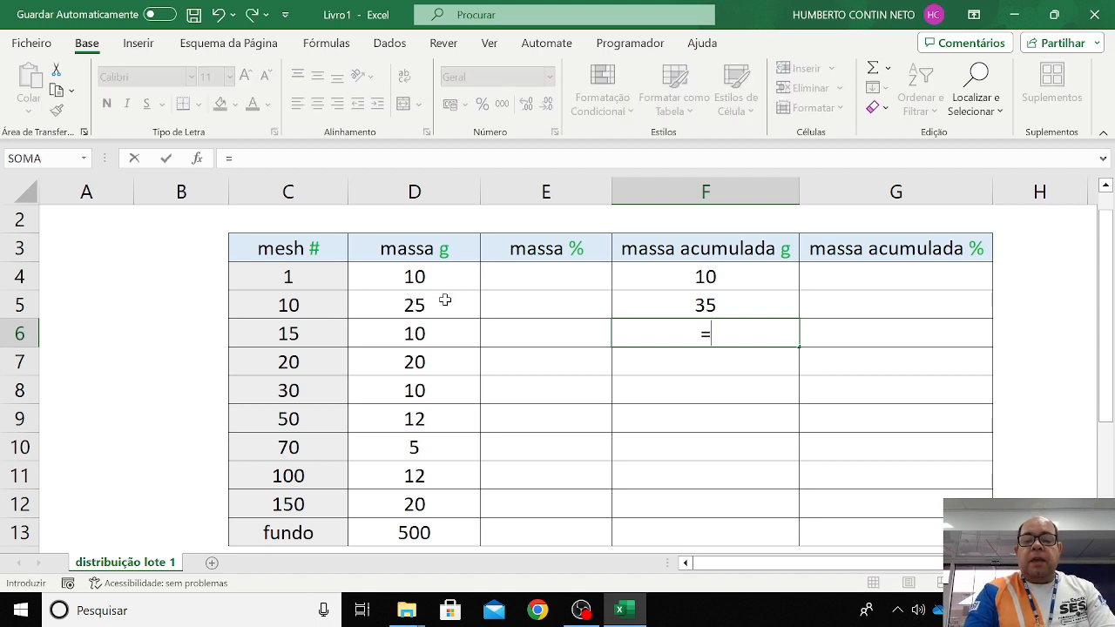
click(681, 305)
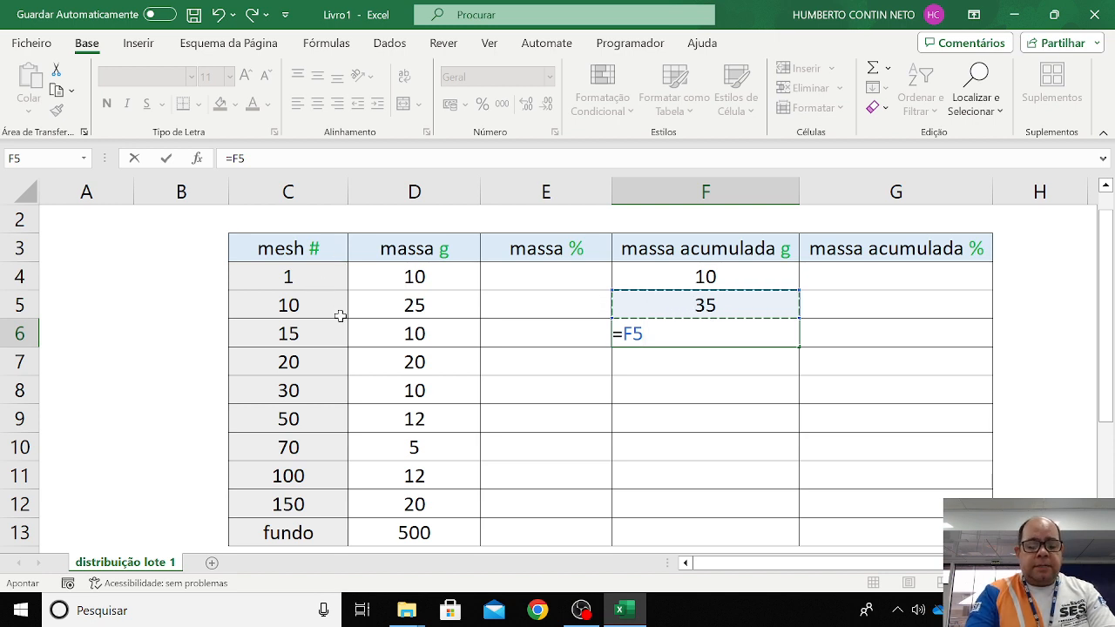
text(+)
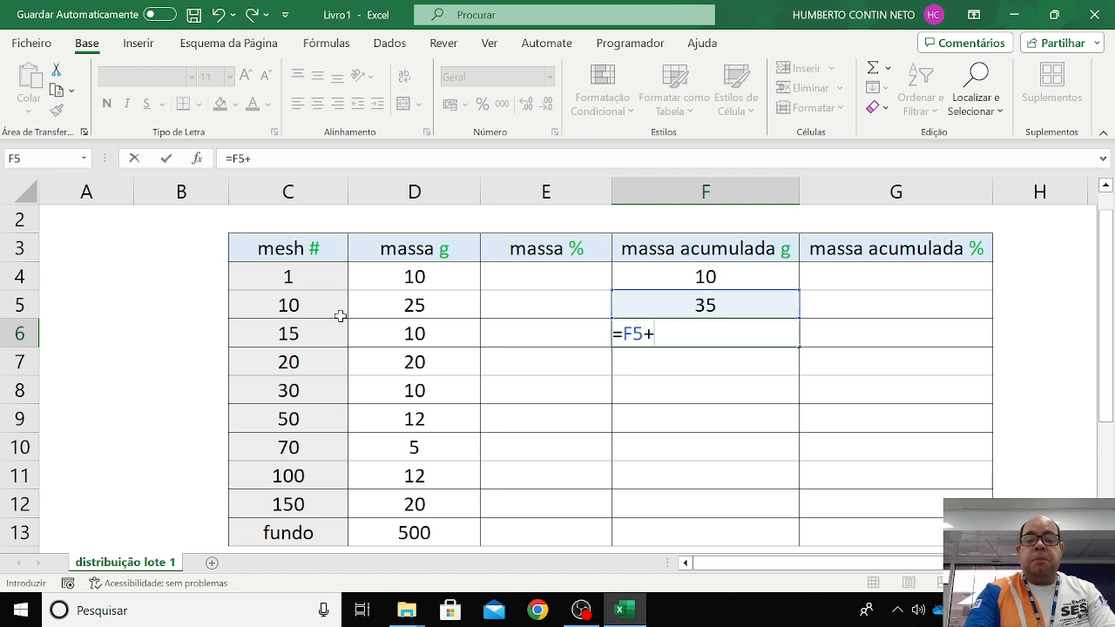
click(408, 337)
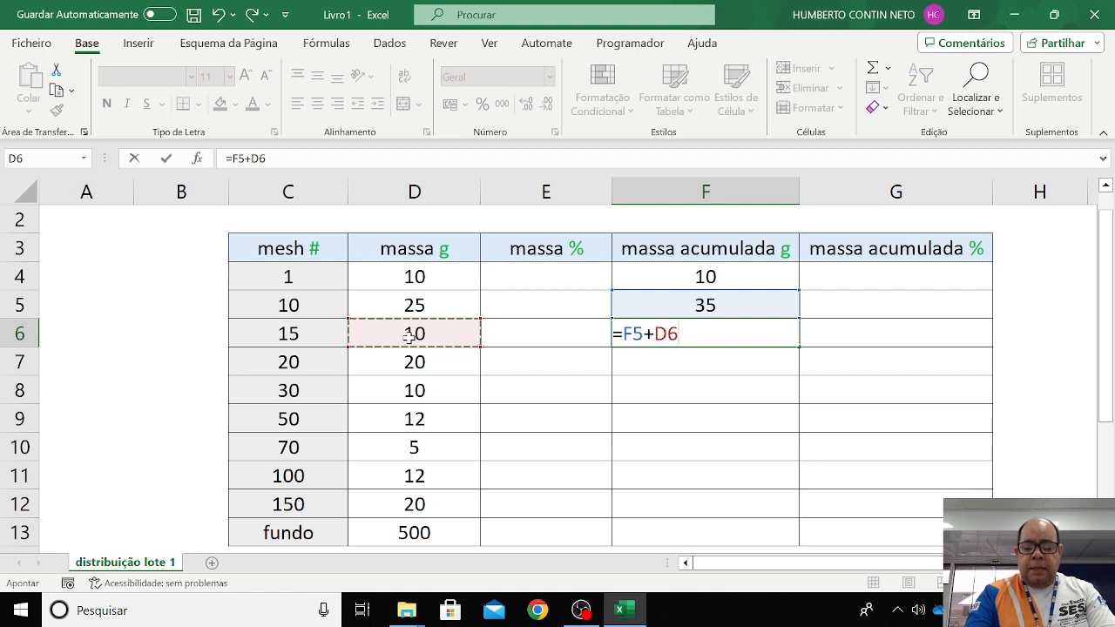
key(Return)
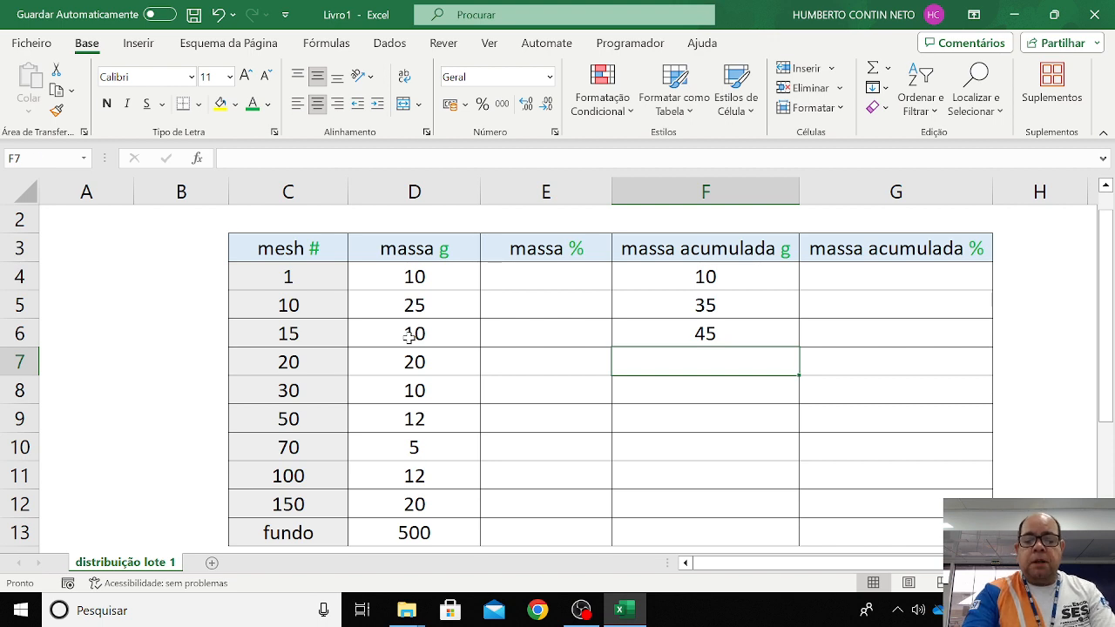
Enter the formula =F6+D7 in F7 to add the mesh 20 mass to the previous accumulated mass
text(=)
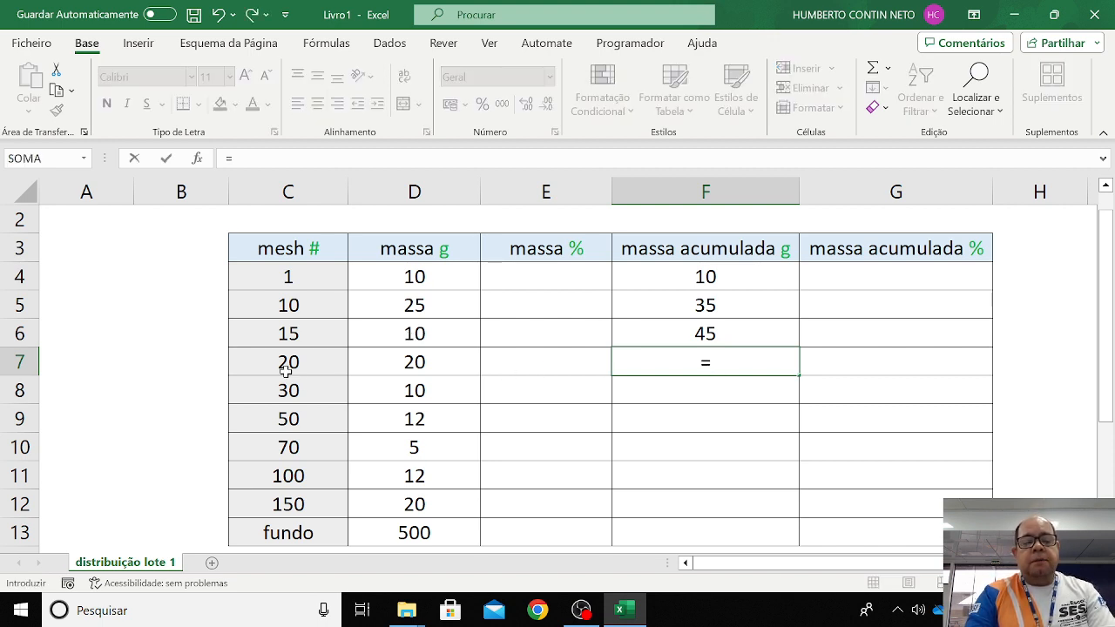
click(669, 329)
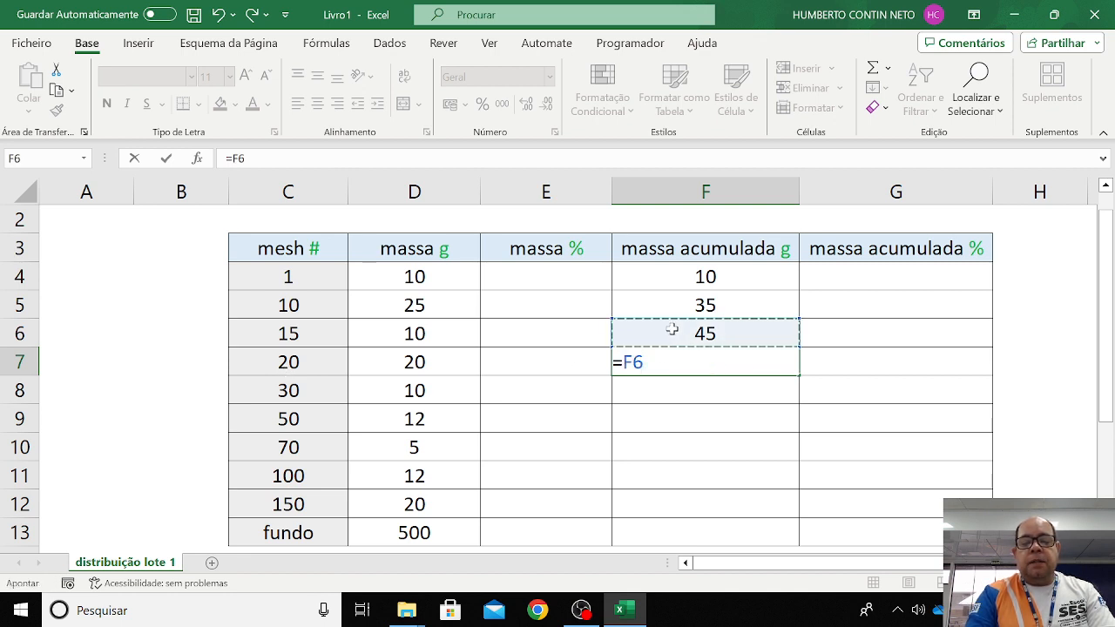
text(+)
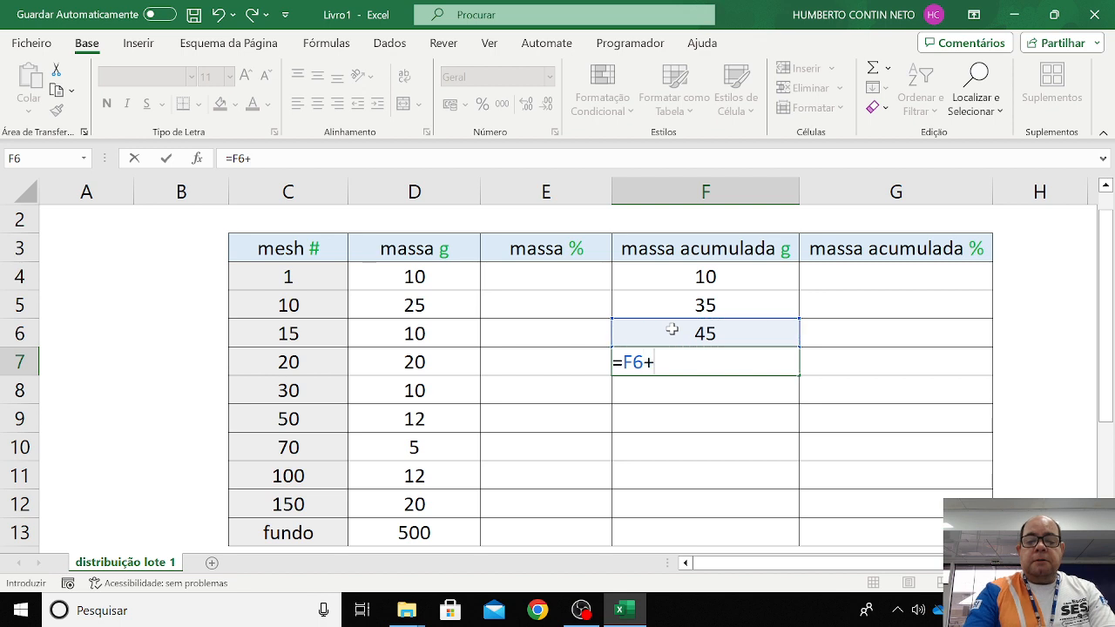
click(404, 363)
key(Return)
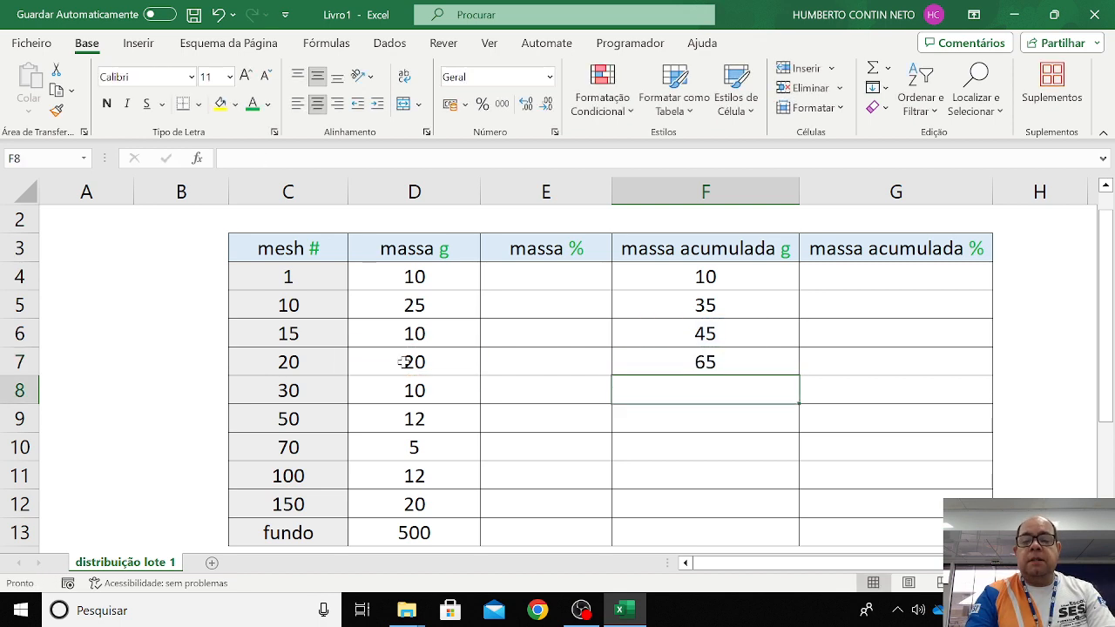
Clear the formulas from F5:F7 in the accumulated mass in grams column
drag(704, 305, 705, 370)
key(Delete)
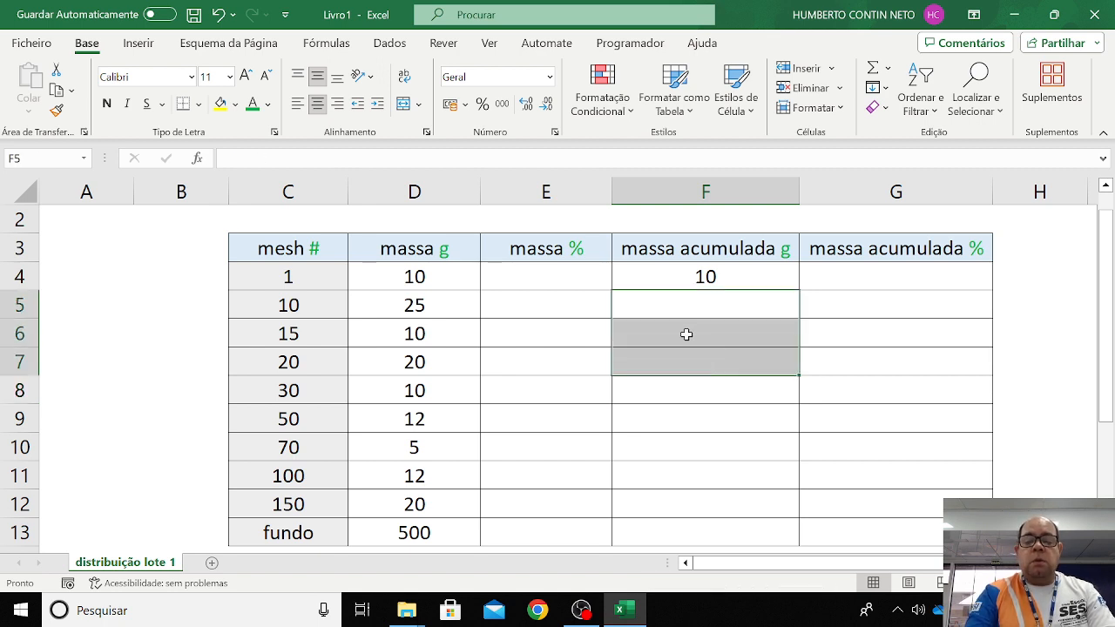
click(694, 300)
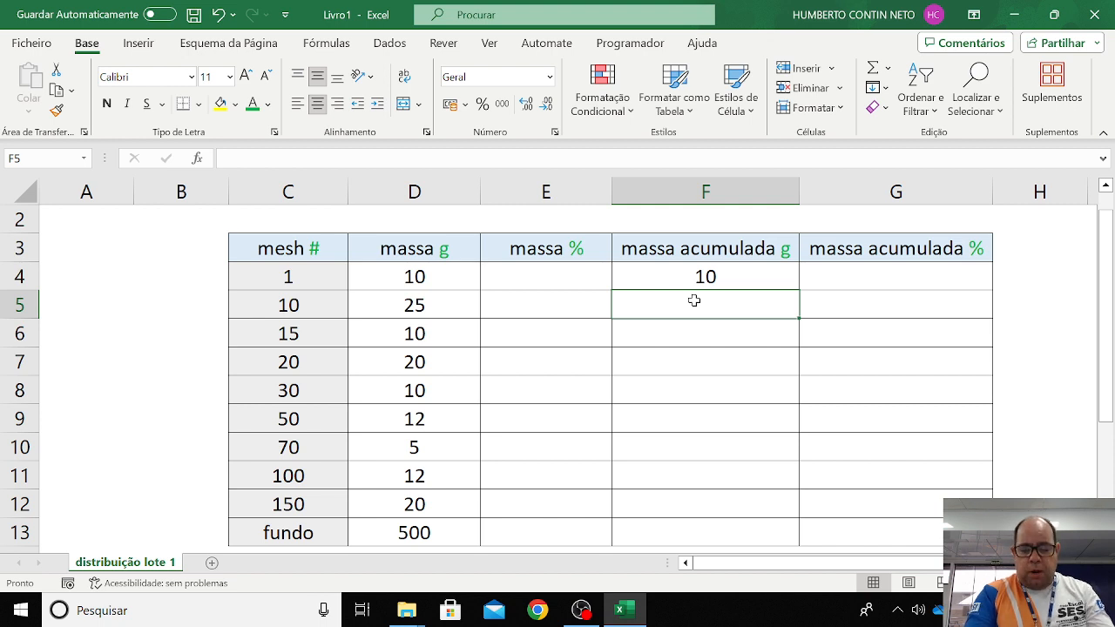
text(=)
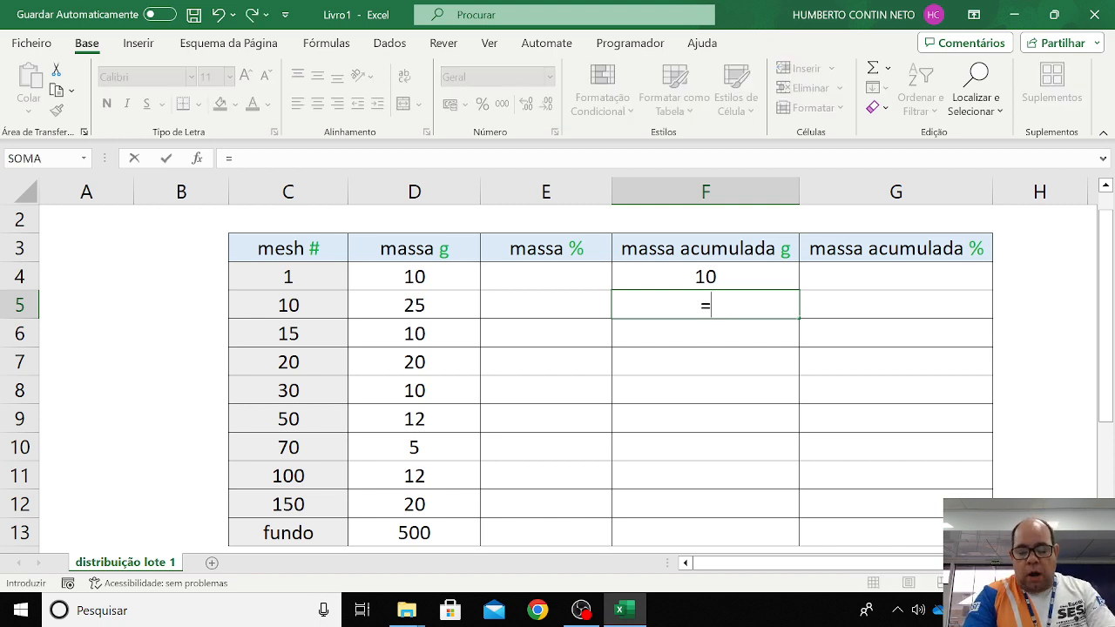
click(694, 275)
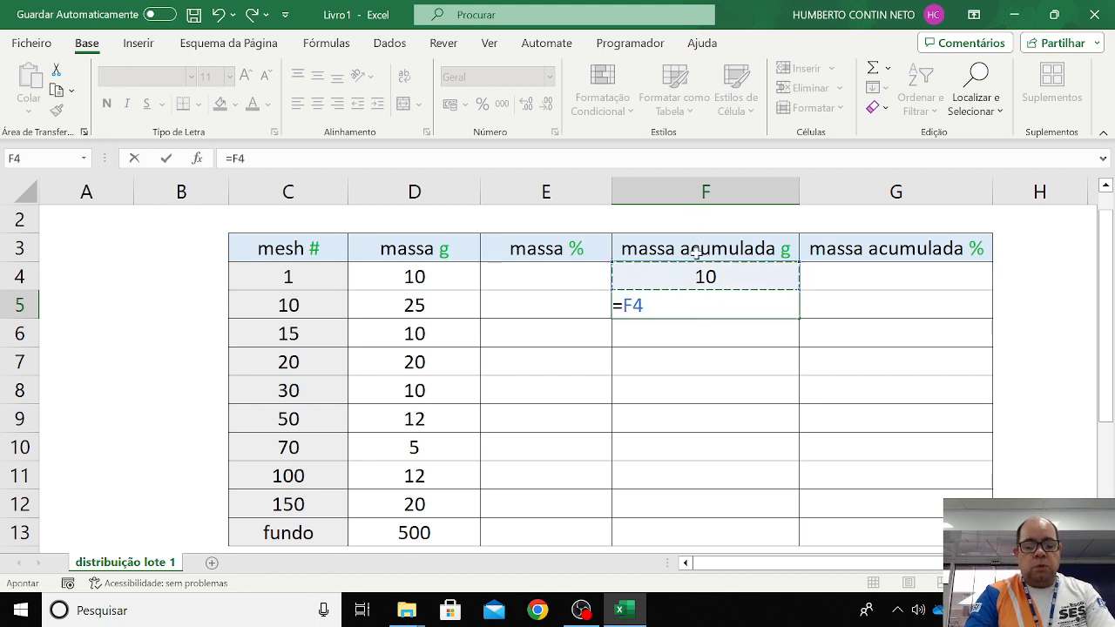
text(+)
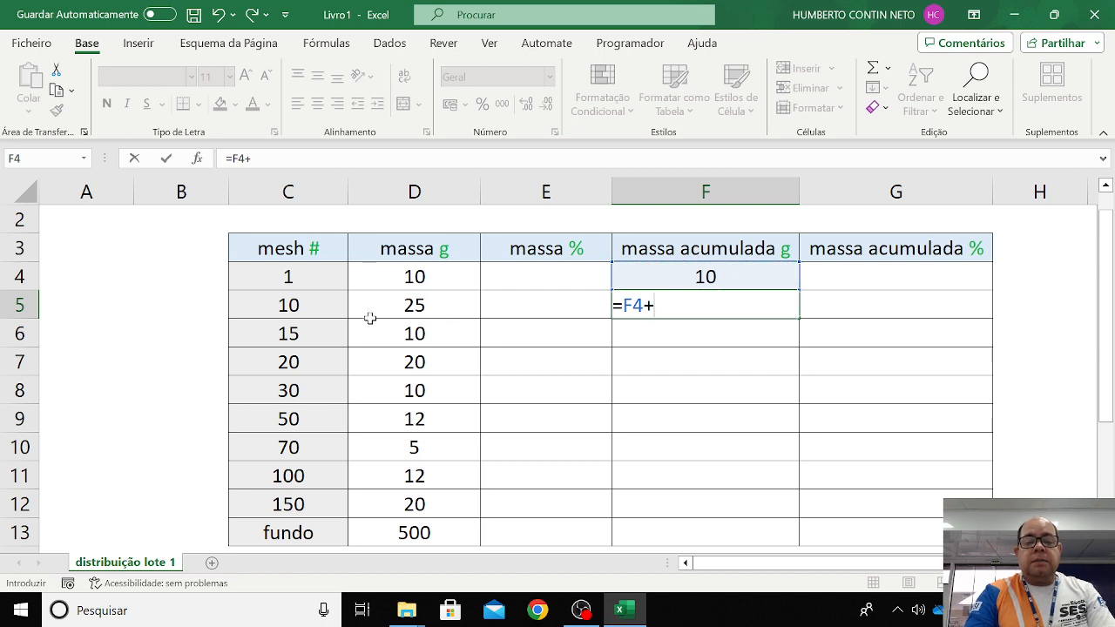
click(409, 315)
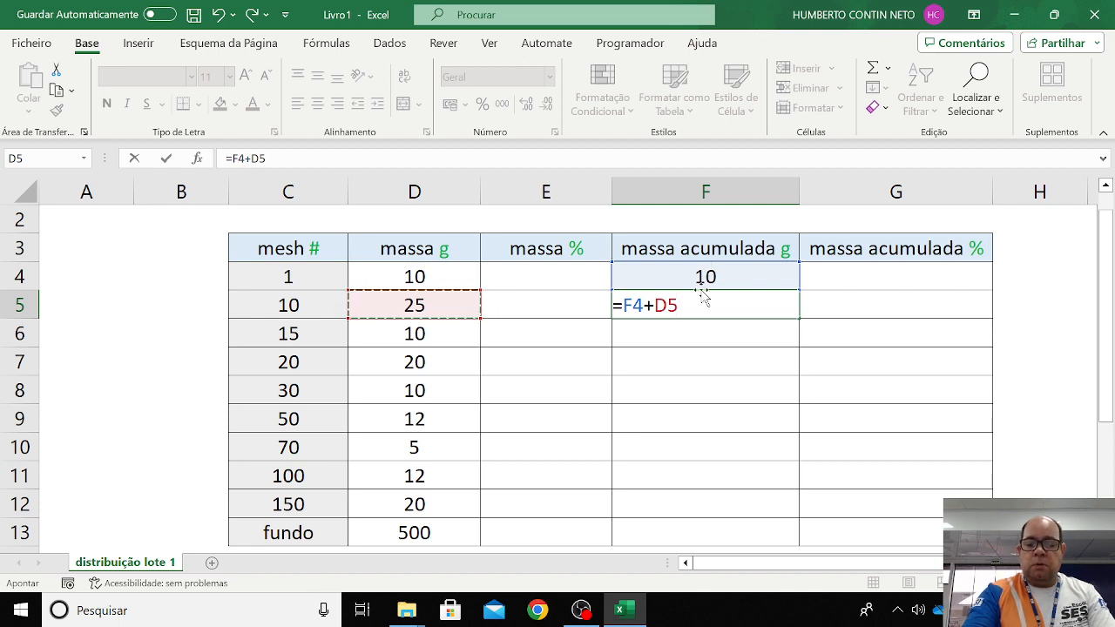
key(BackSpace)
key(BackSpace)
key(BackSpace)
key(BackSpace)
key(BackSpace)
key(Escape)
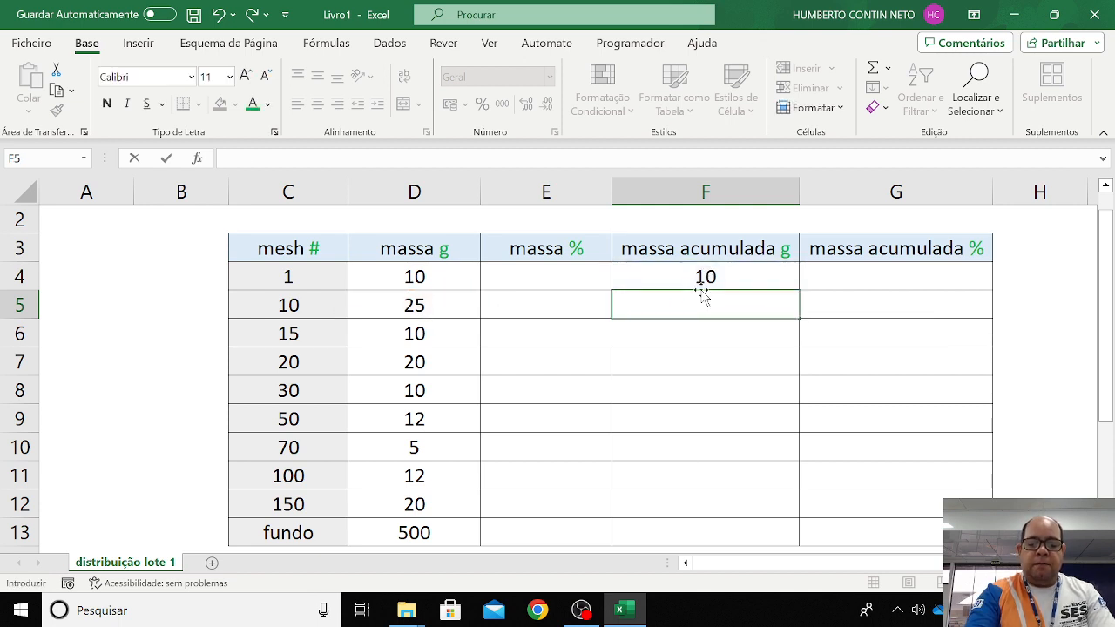
Enter the formula =F4+D5 in F5, adding the mesh 10 mass to the accumulated mass above it
text(=)
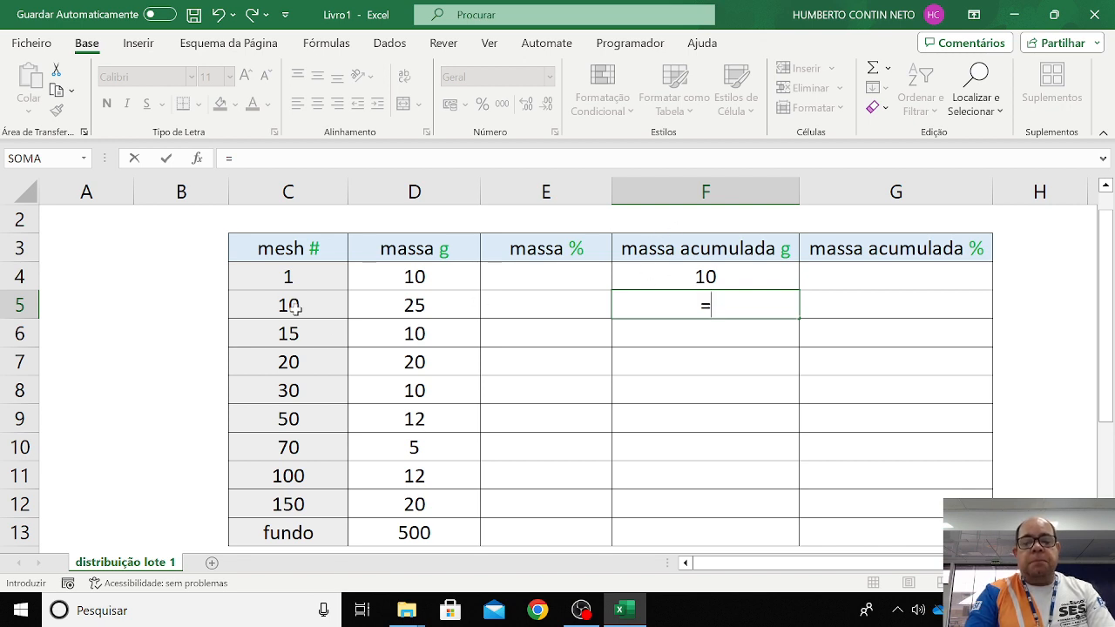
click(688, 274)
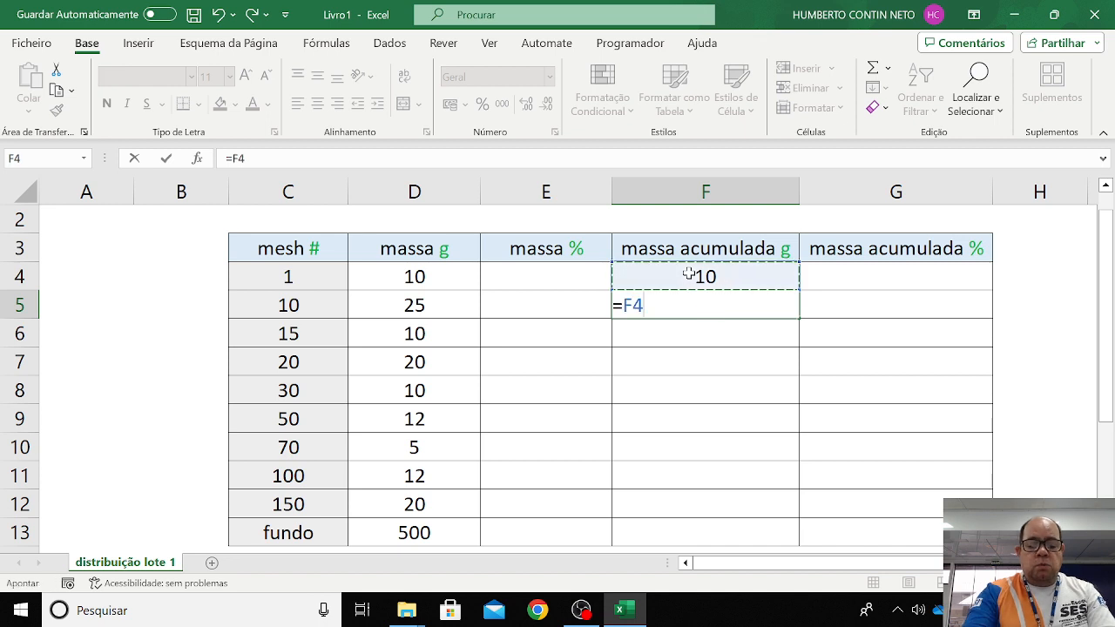
text(+)
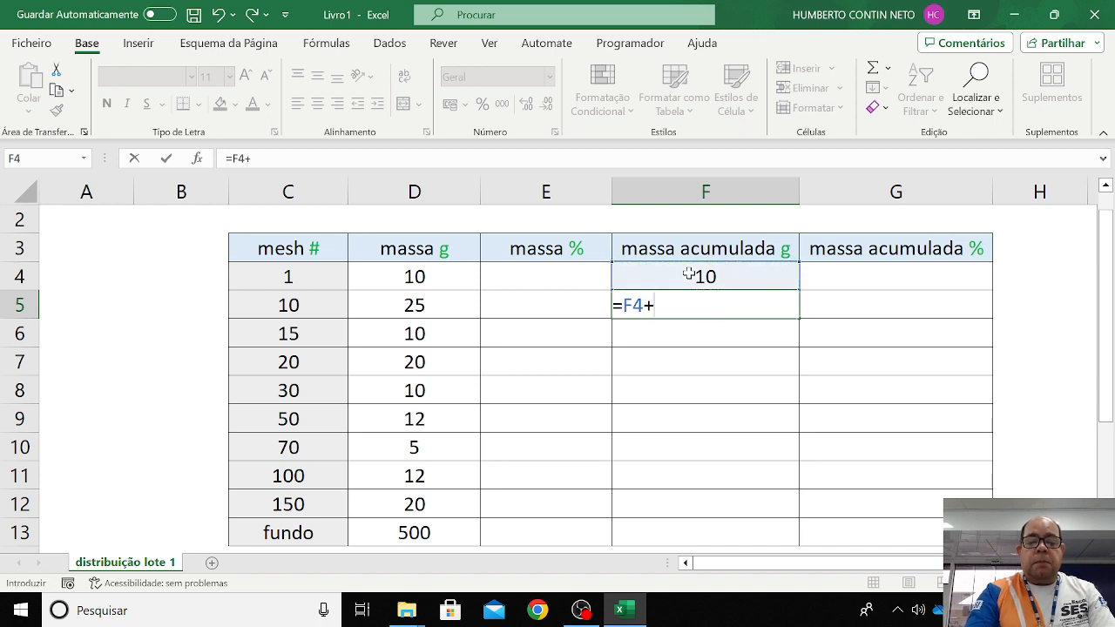
click(407, 304)
key(Return)
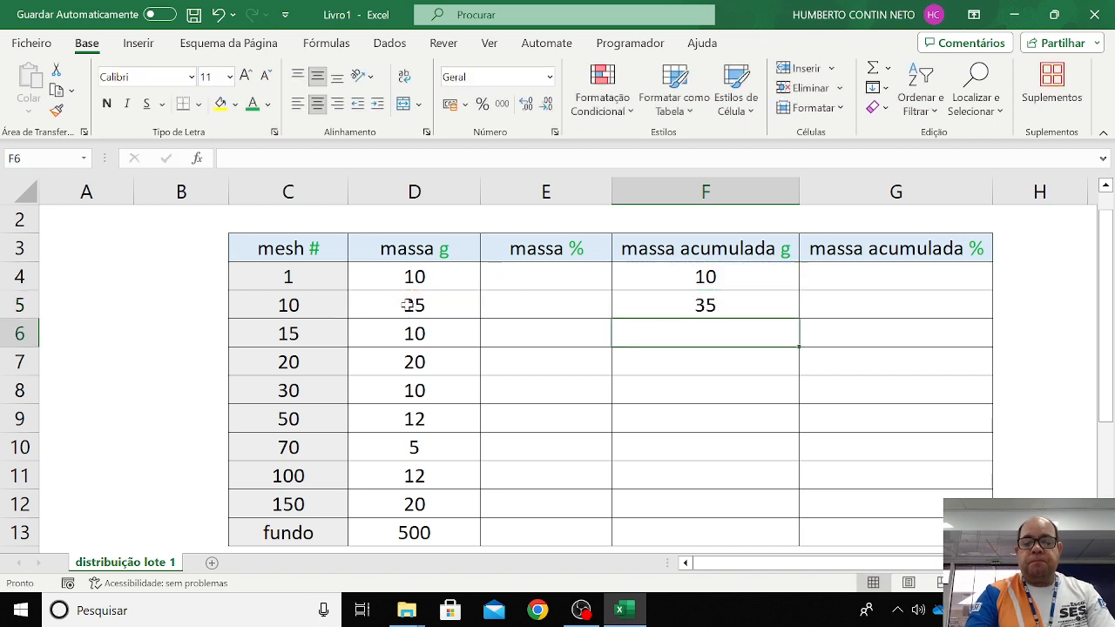
Fill the formula from F5 down through F13, the fundo row, in the accumulated mass in grams column
click(701, 307)
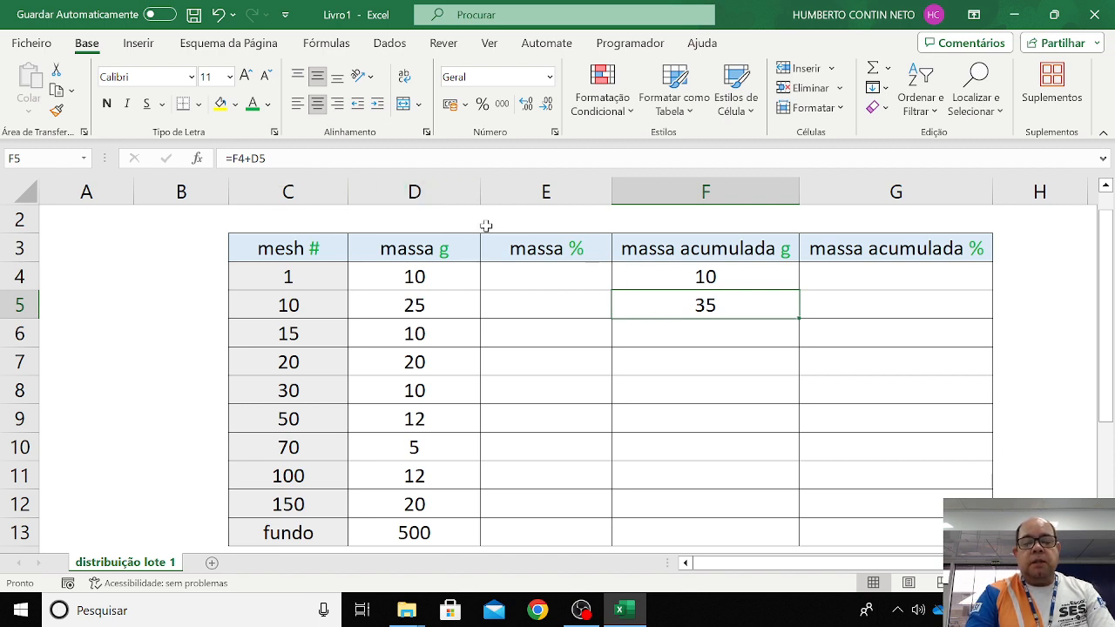
key(F2)
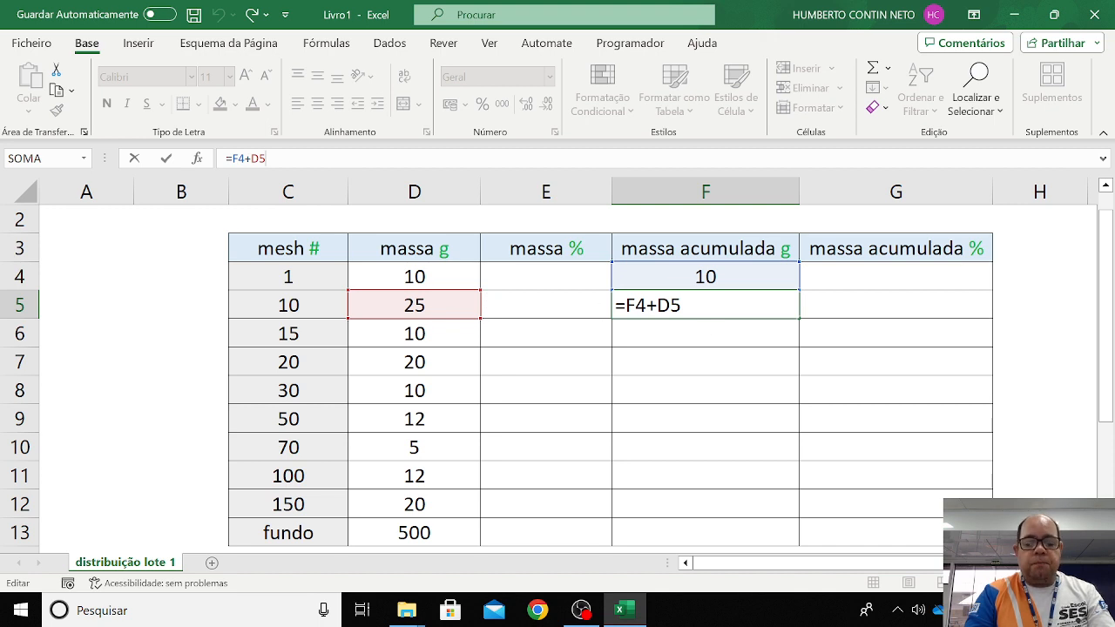
key(Escape)
text(')
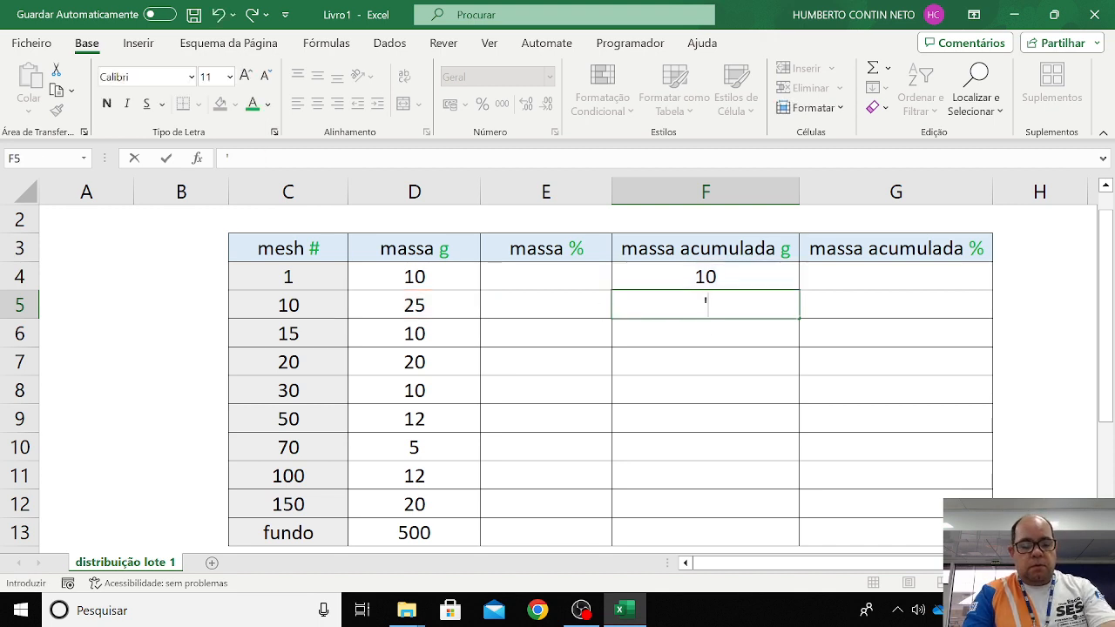
key(Escape)
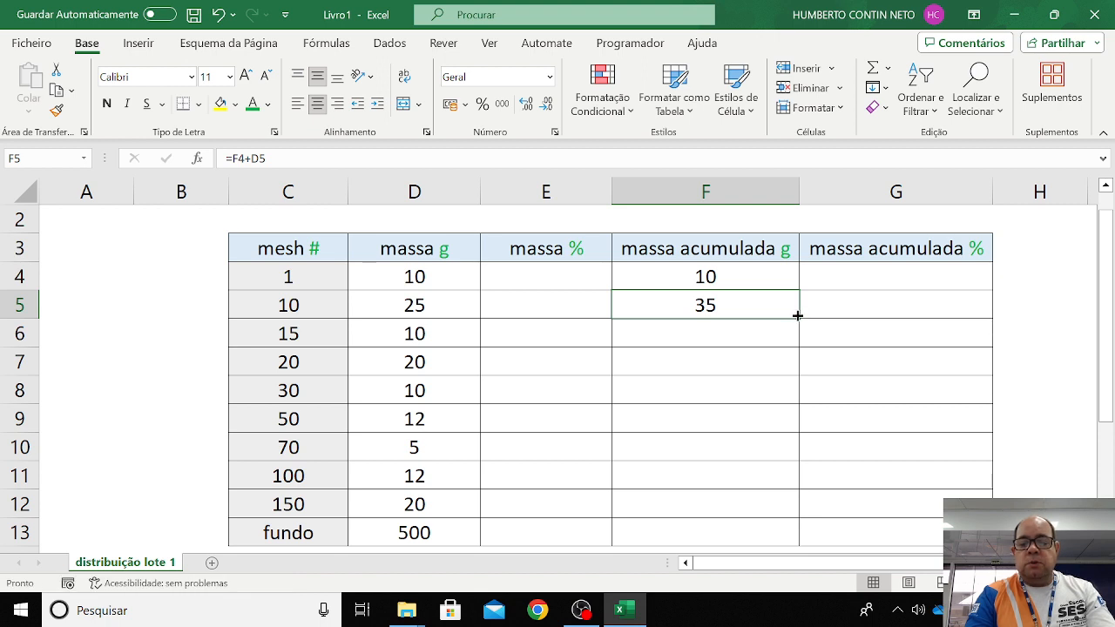
drag(796, 317, 802, 490)
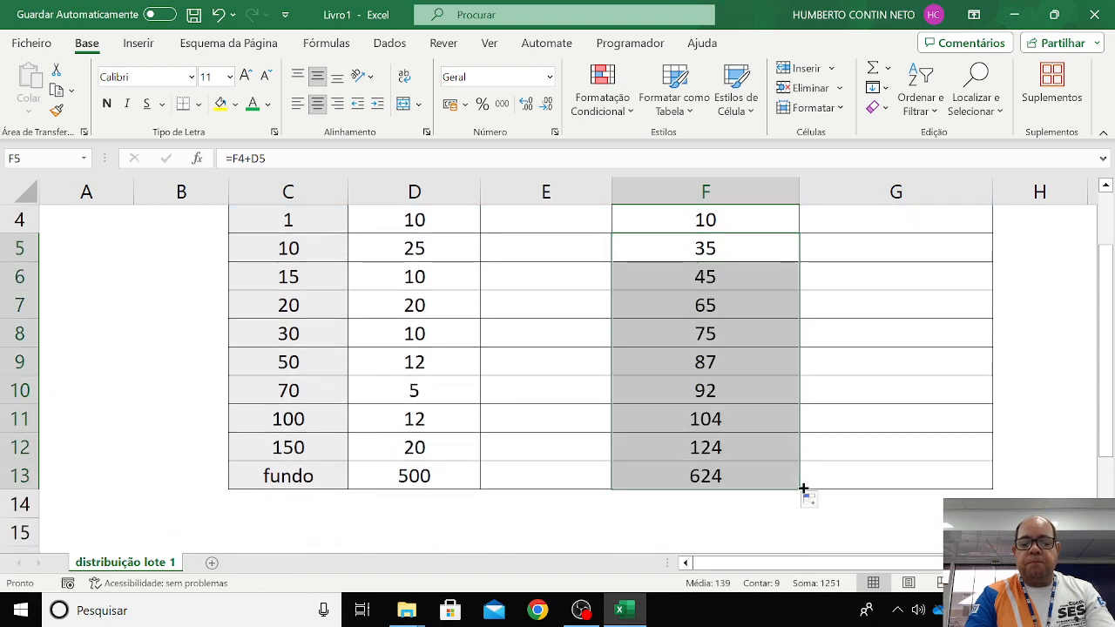
Examine the accumulated mass formulas in column F, checking which cells F5, F6 and F7 reference
click(774, 410)
key(Up)
key(Up)
key(Up)
key(Up)
key(Up)
key(Up)
key(Up)
key(Up)
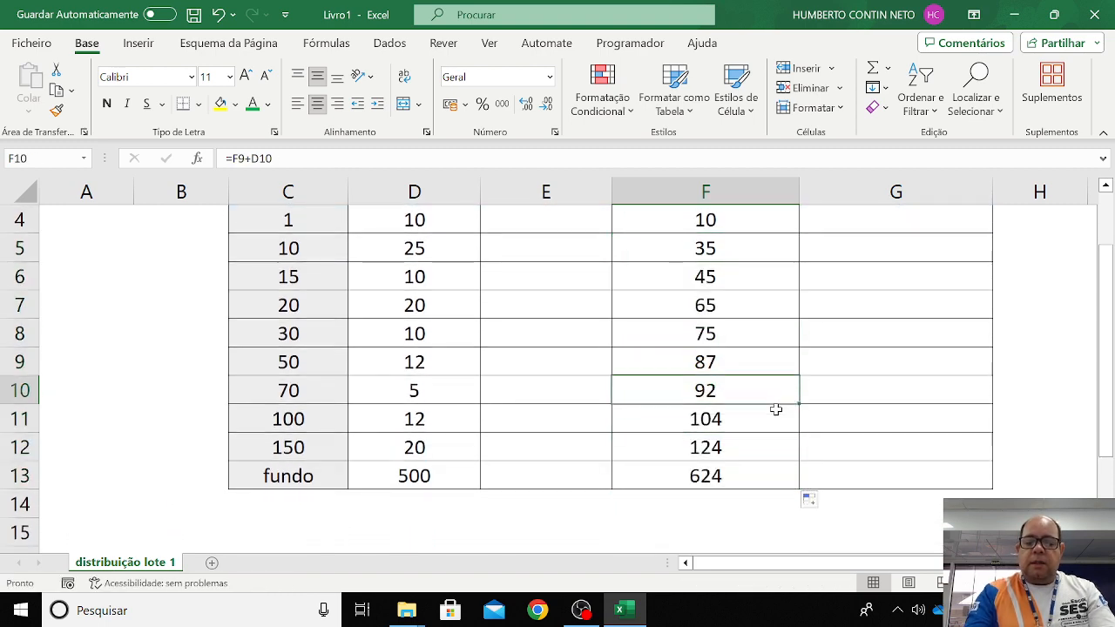
key(Down)
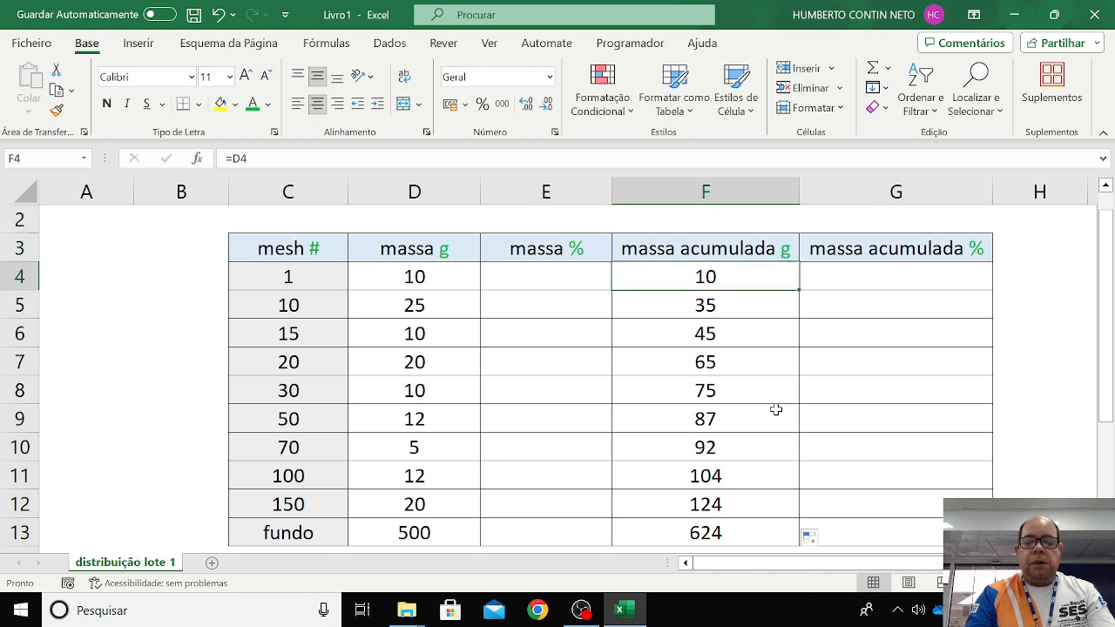
key(Down)
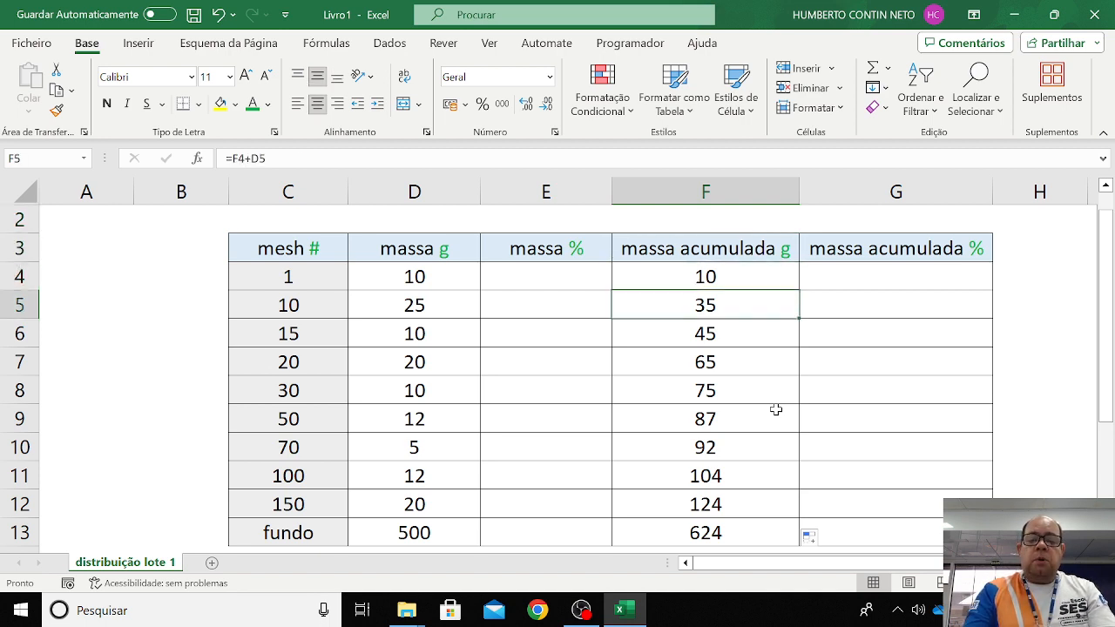
key(F2)
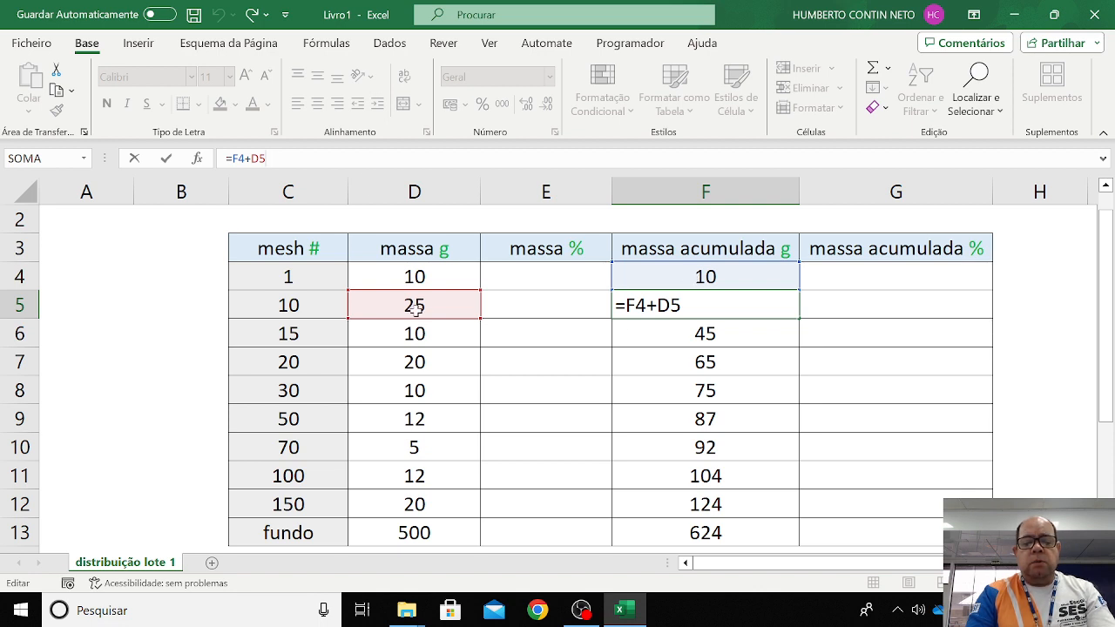
key(Return)
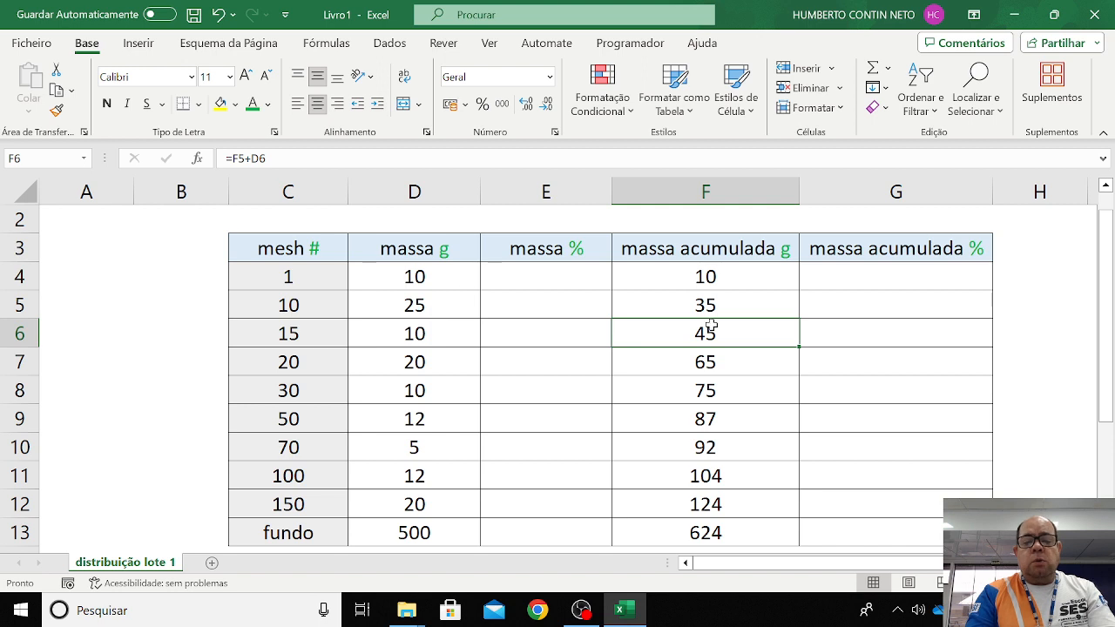
key(F2)
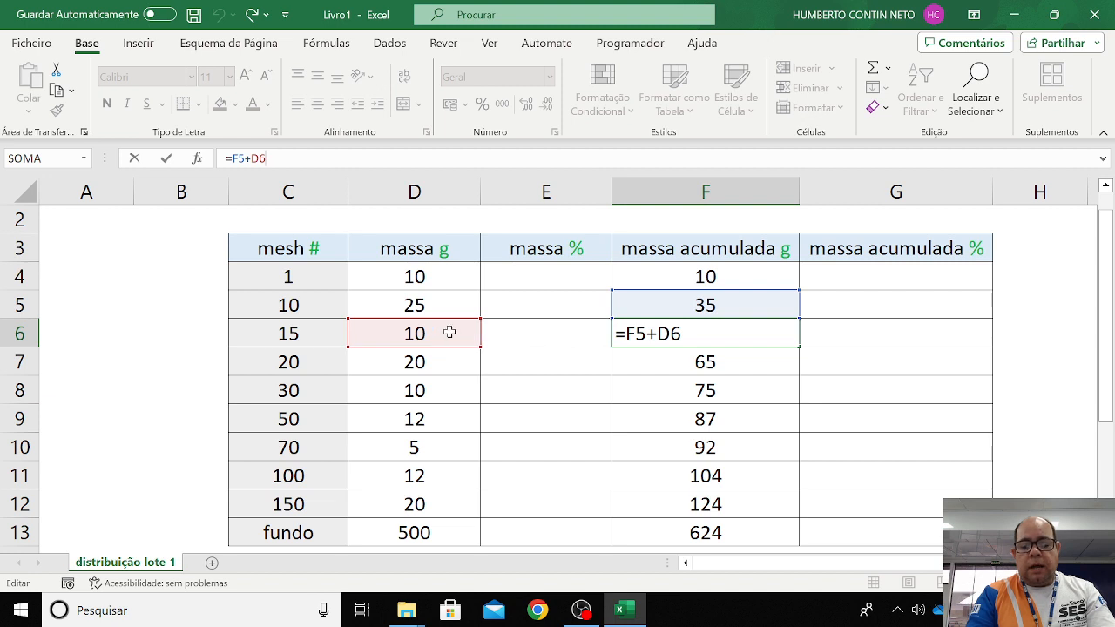
key(Return)
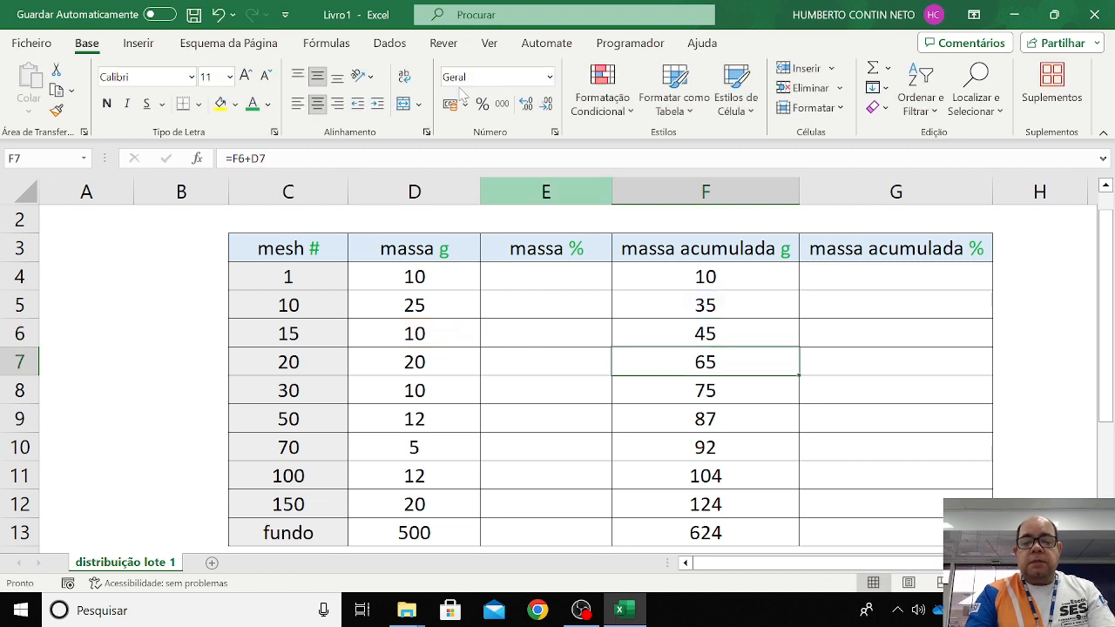
key(F2)
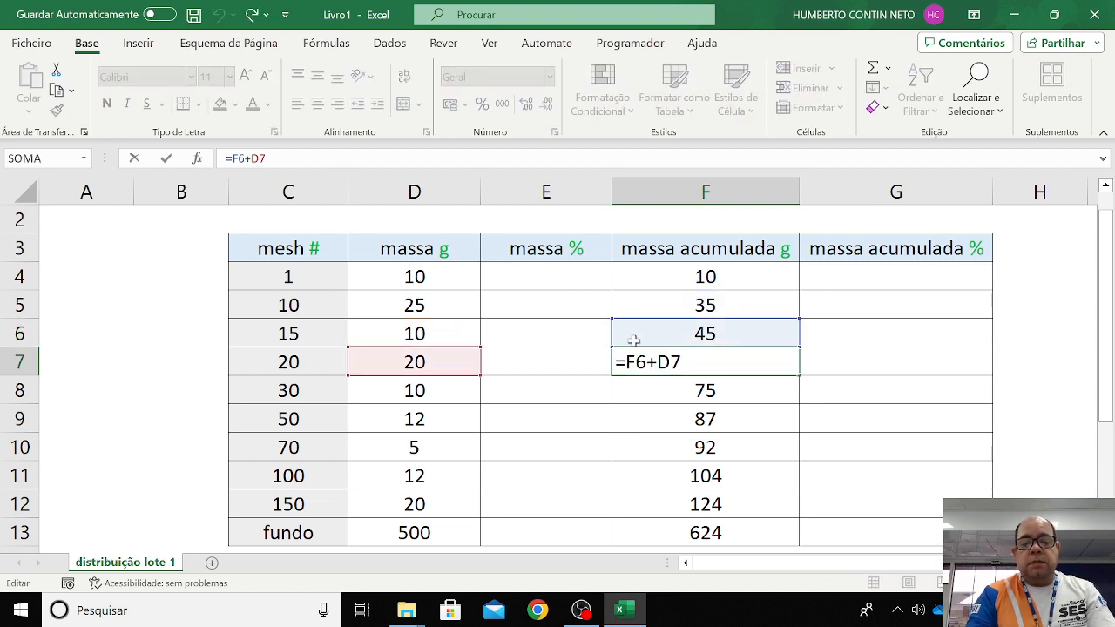
key(Return)
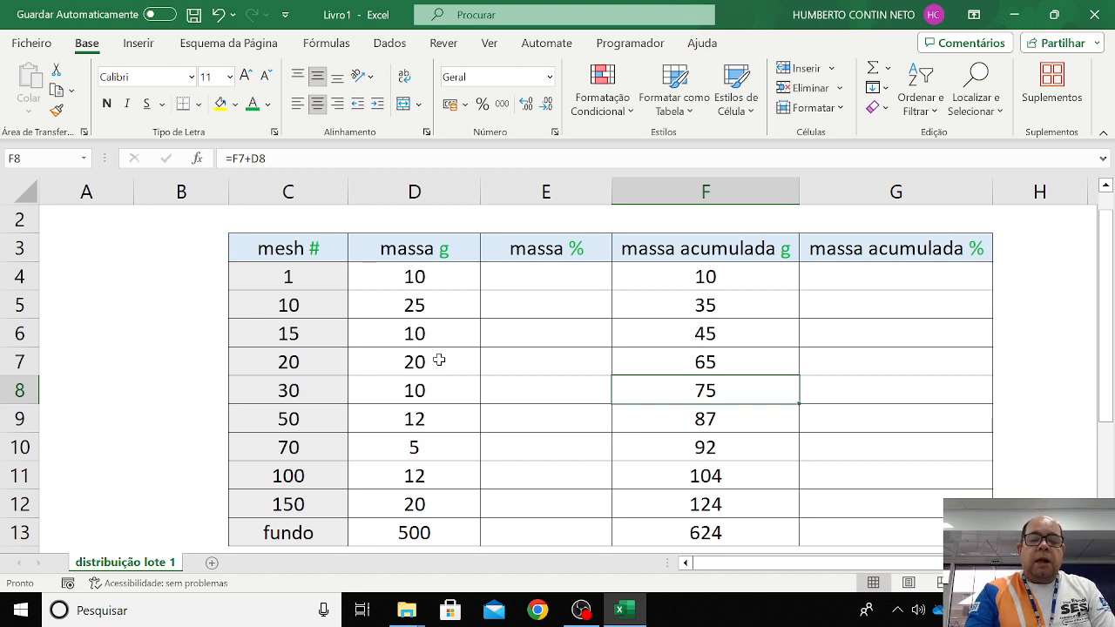
click(438, 276)
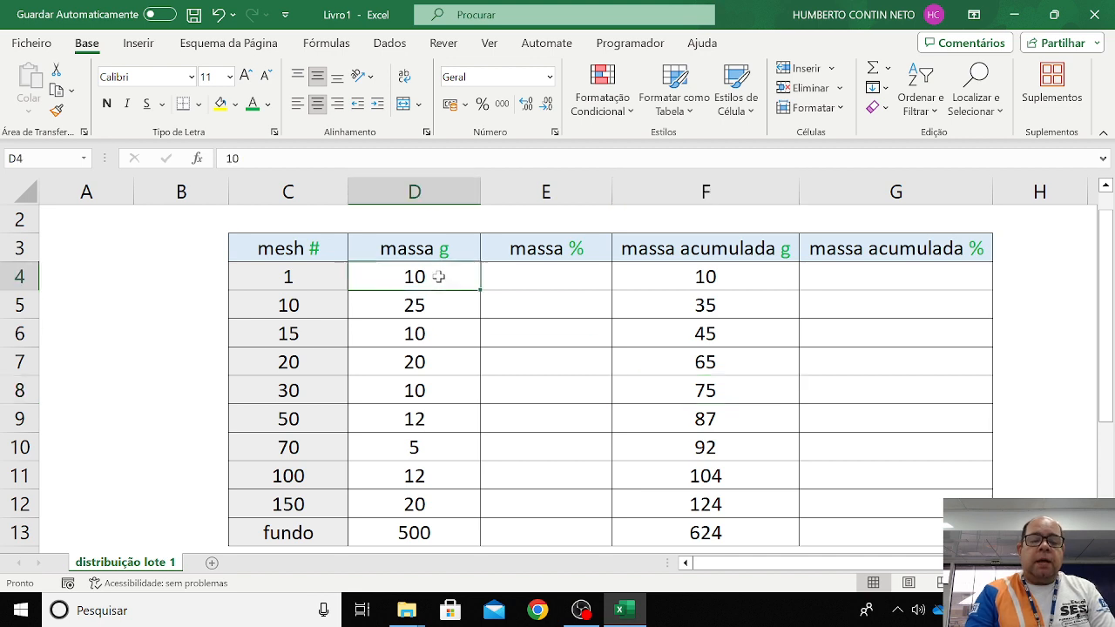
click(442, 298)
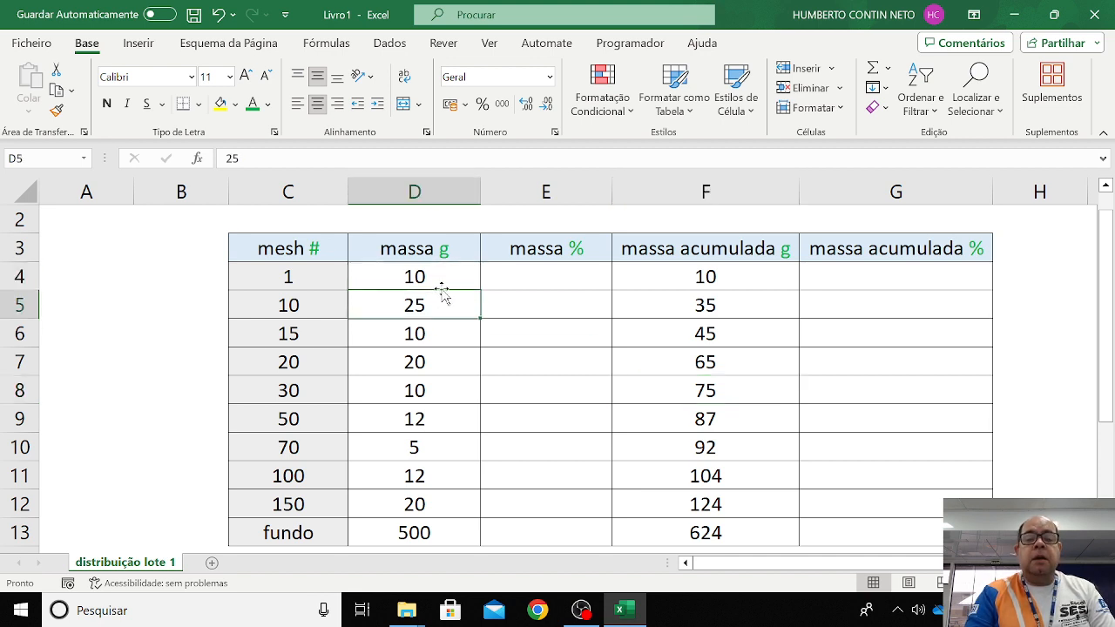
click(448, 240)
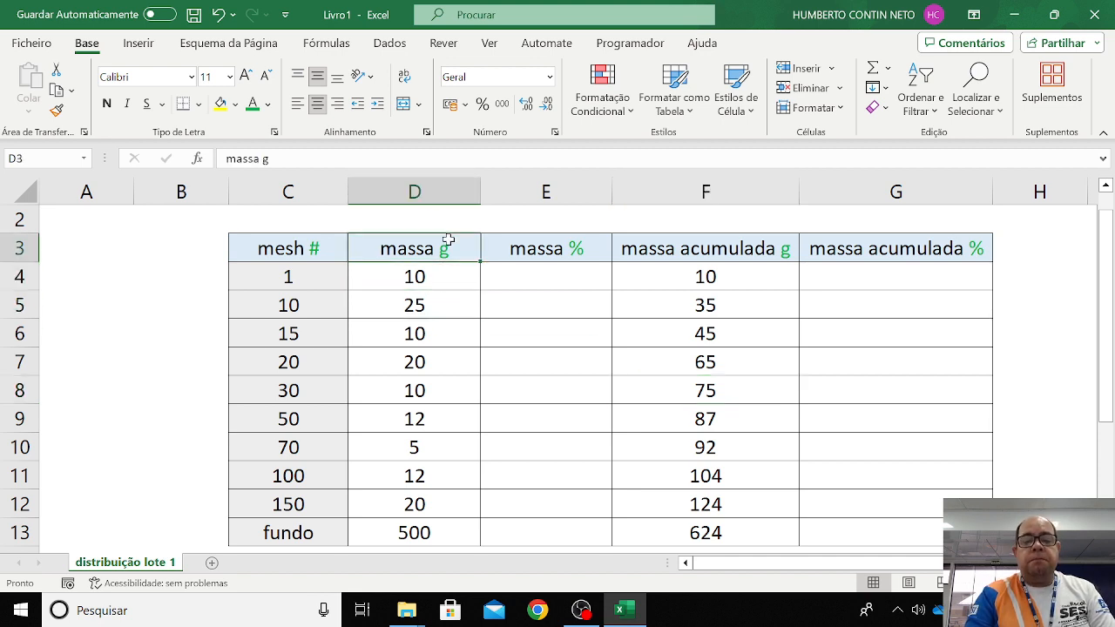
click(733, 273)
click(744, 250)
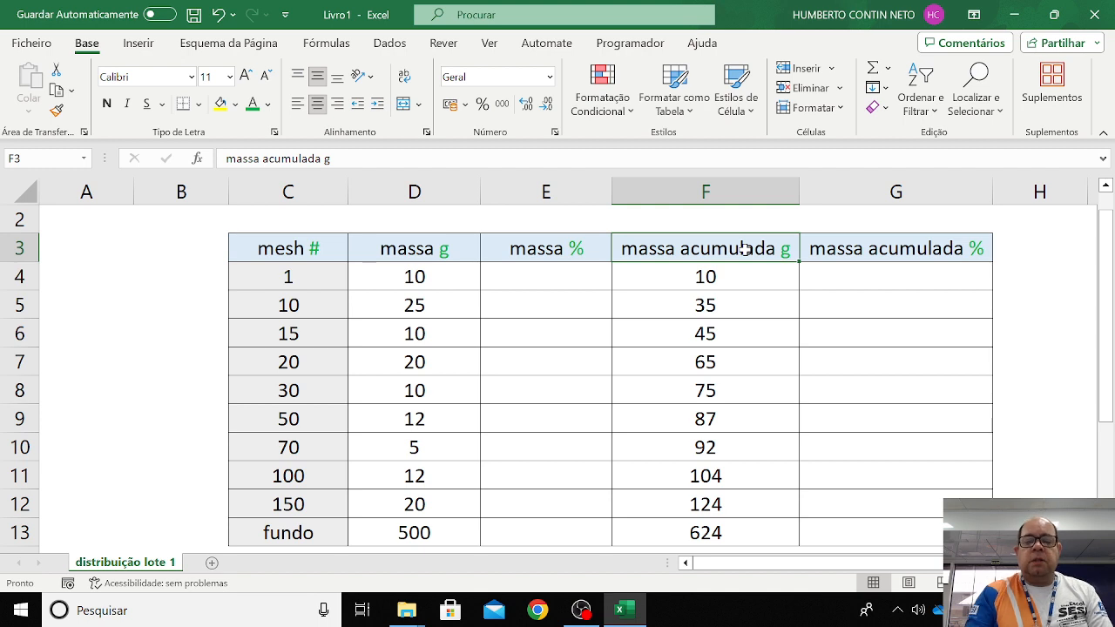
Enter the label soma in C14, directly below the fundo row
drag(1107, 309, 1107, 315)
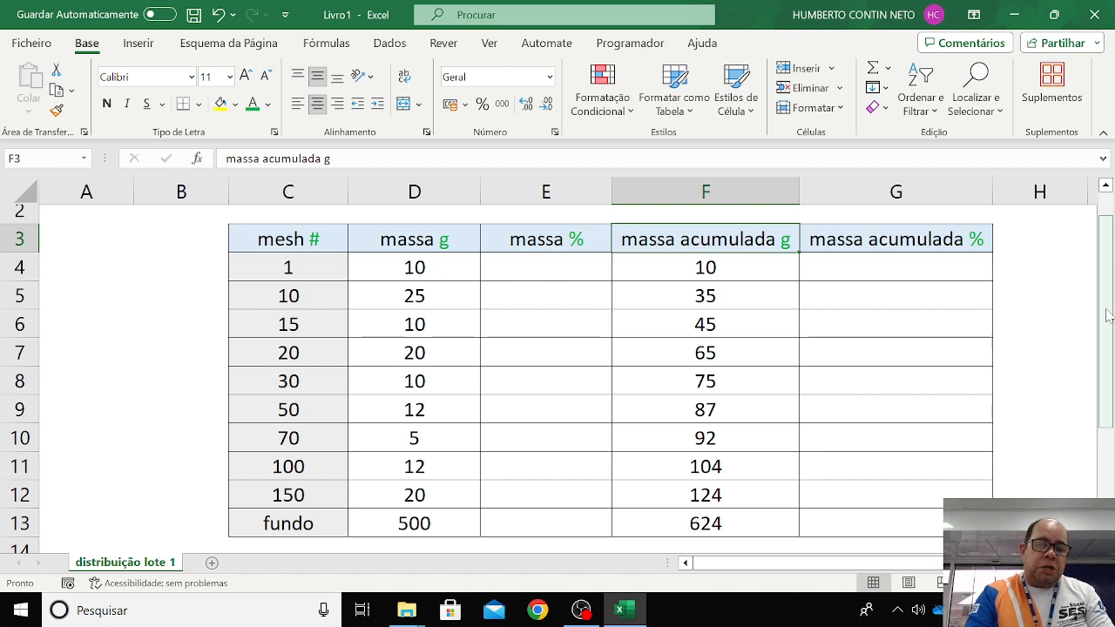
drag(1108, 315, 1107, 322)
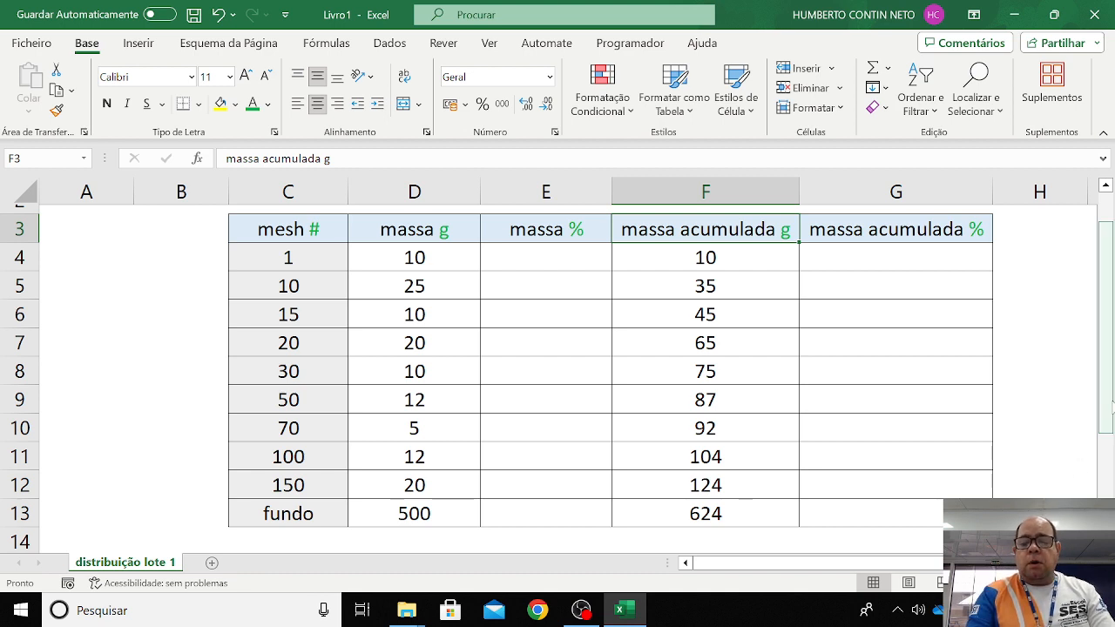
drag(1110, 403, 1110, 410)
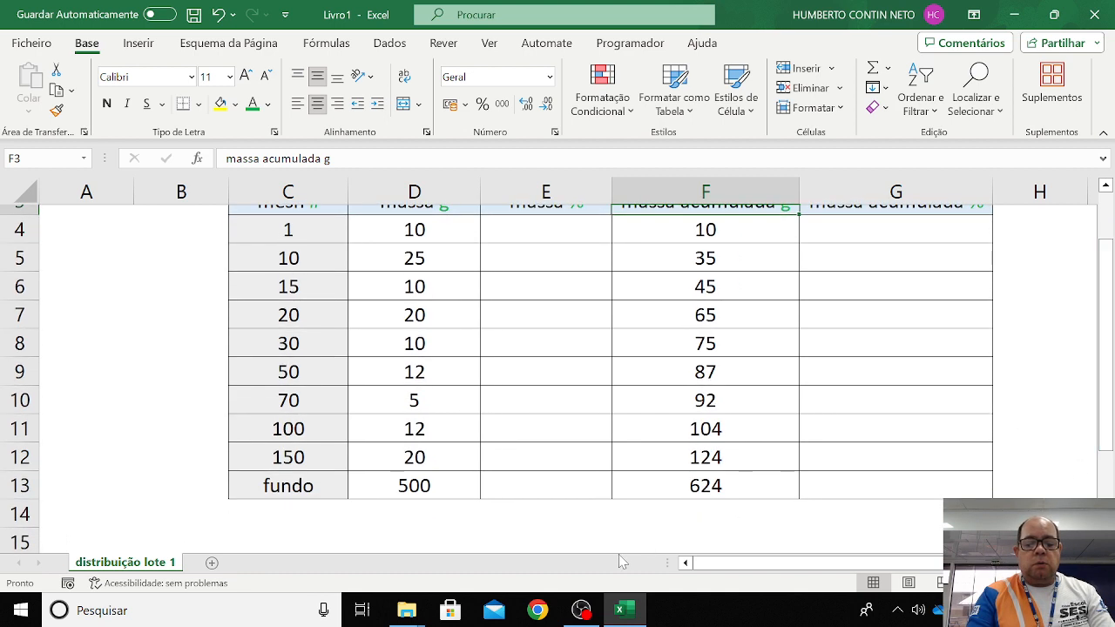
click(275, 519)
text(soma)
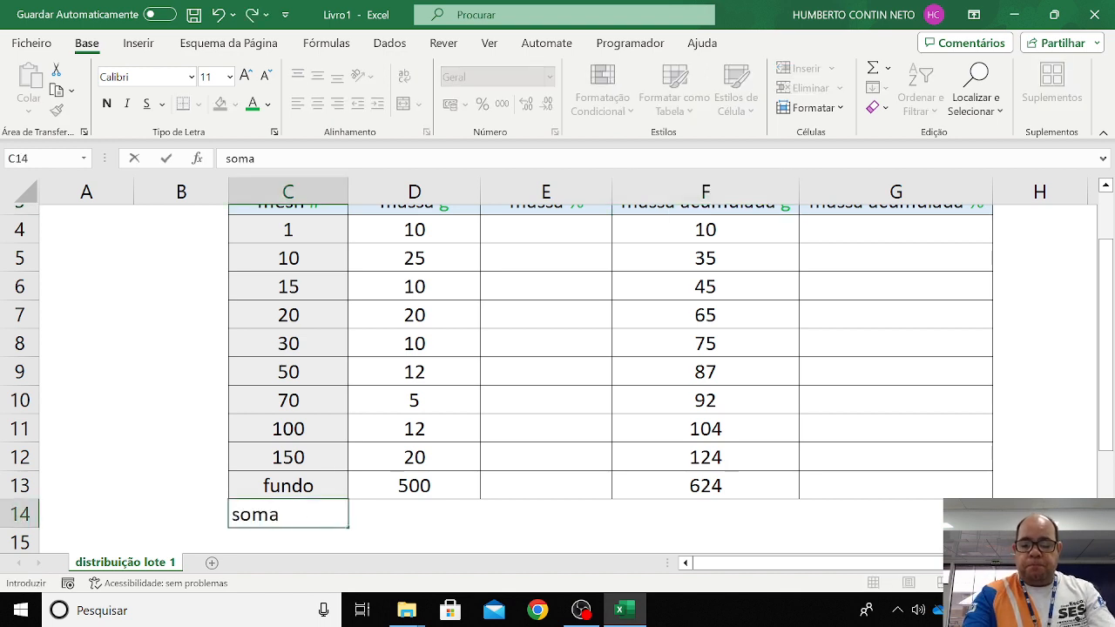
key(Return)
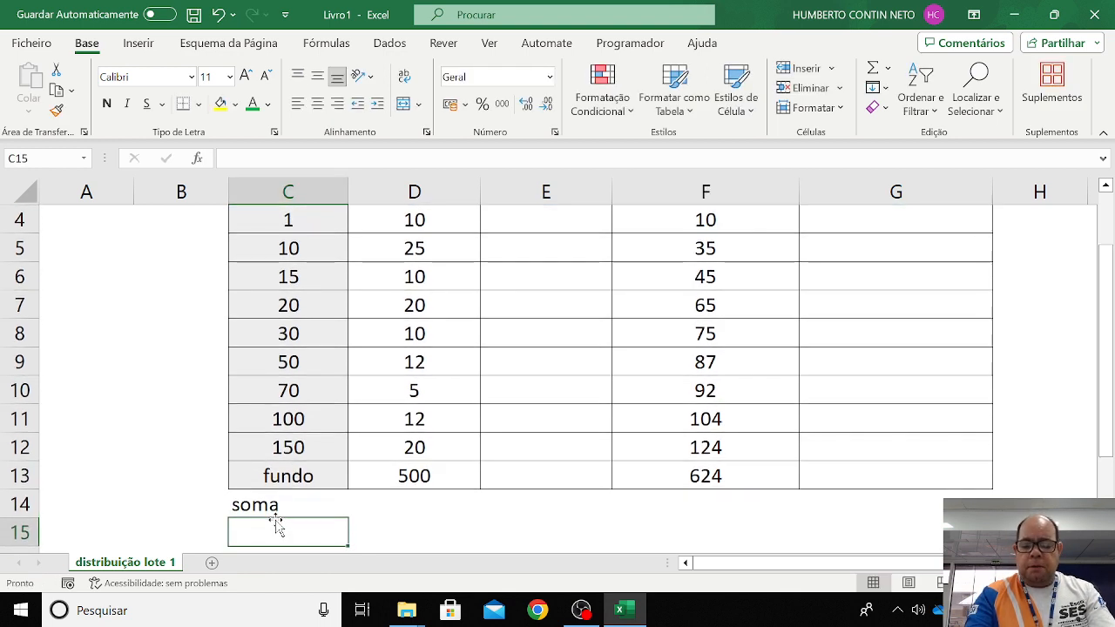
Enter a SOMA formula over D4:D13 in D14 to total the mass in grams column
key(Up)
key(Right)
text(=)
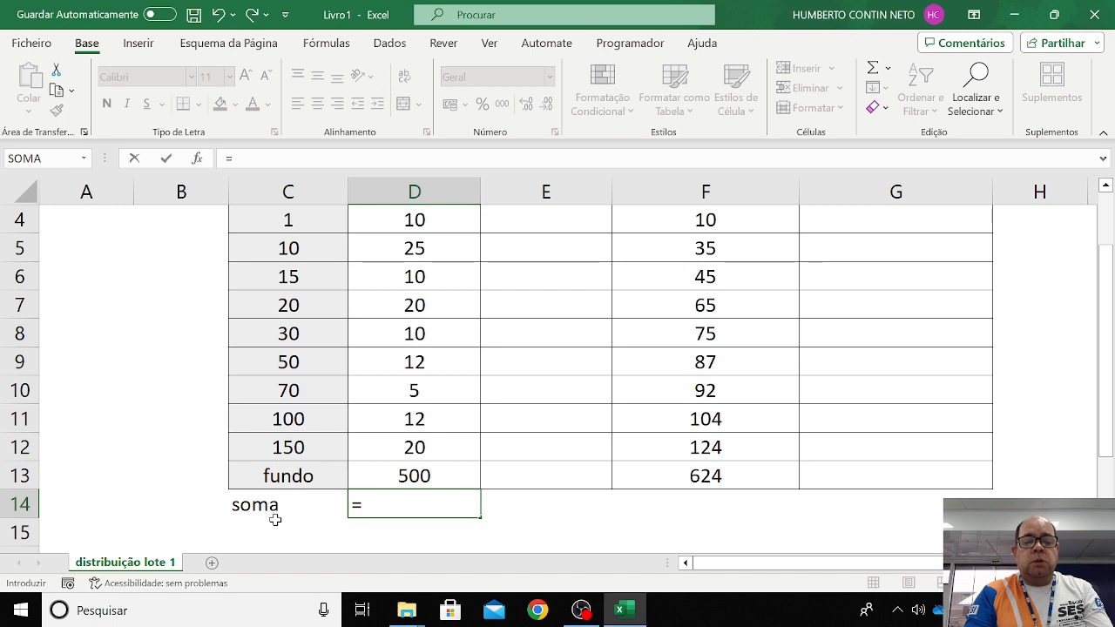
text(so)
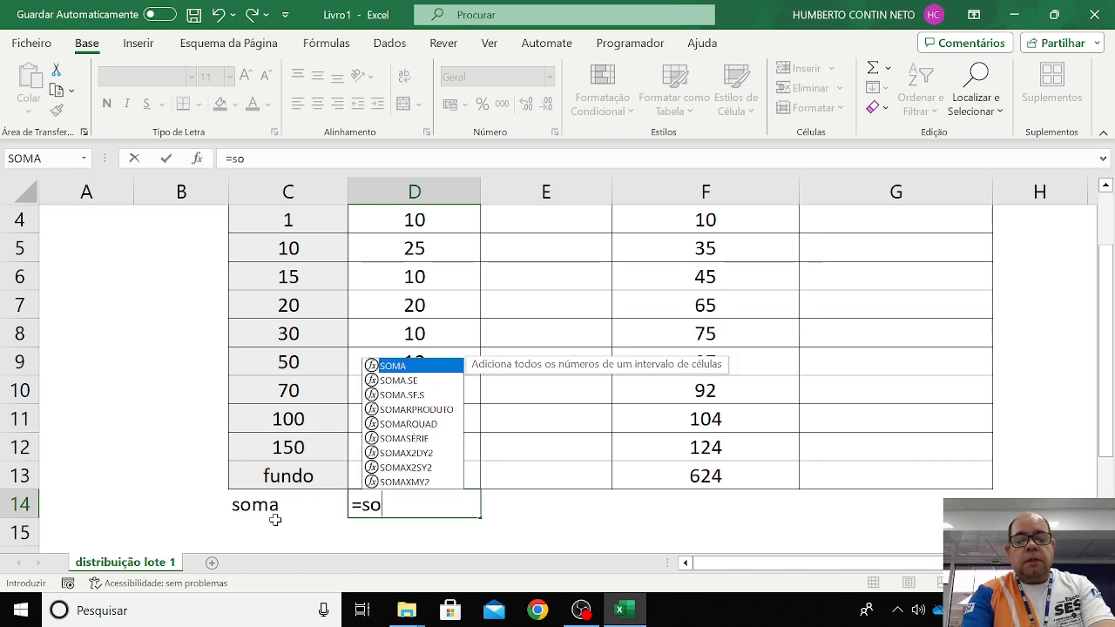
text(ma)
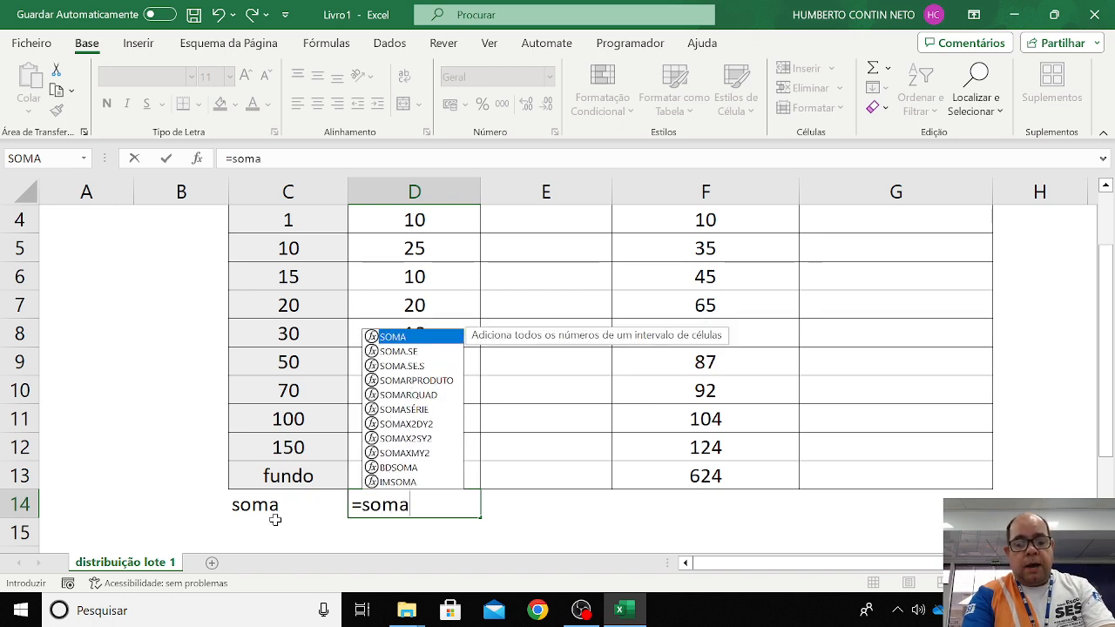
text(()
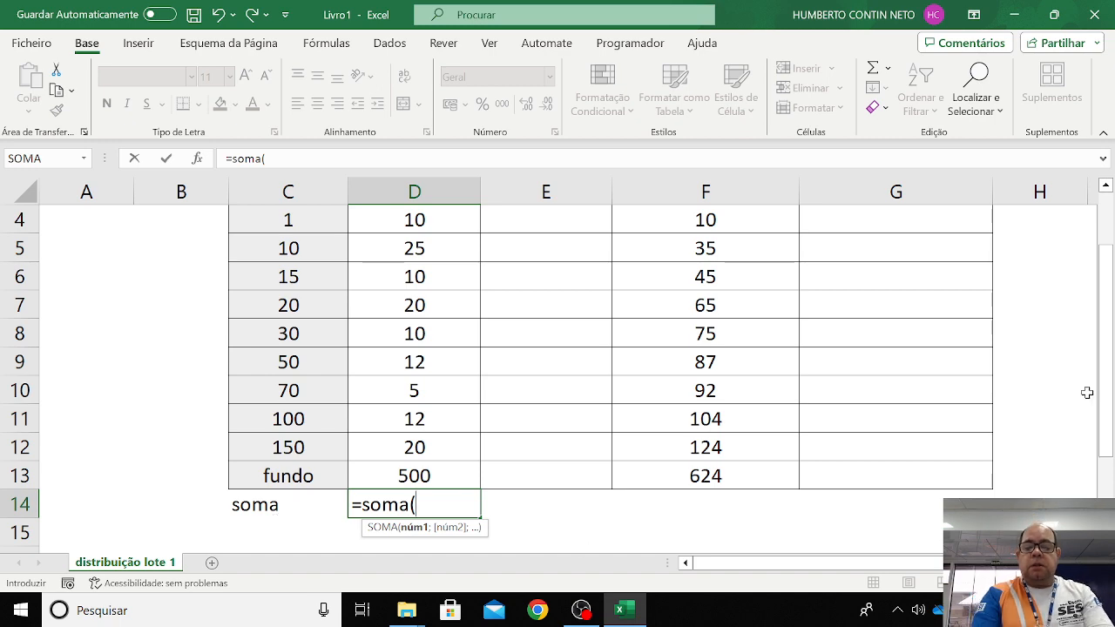
drag(1106, 393, 1106, 366)
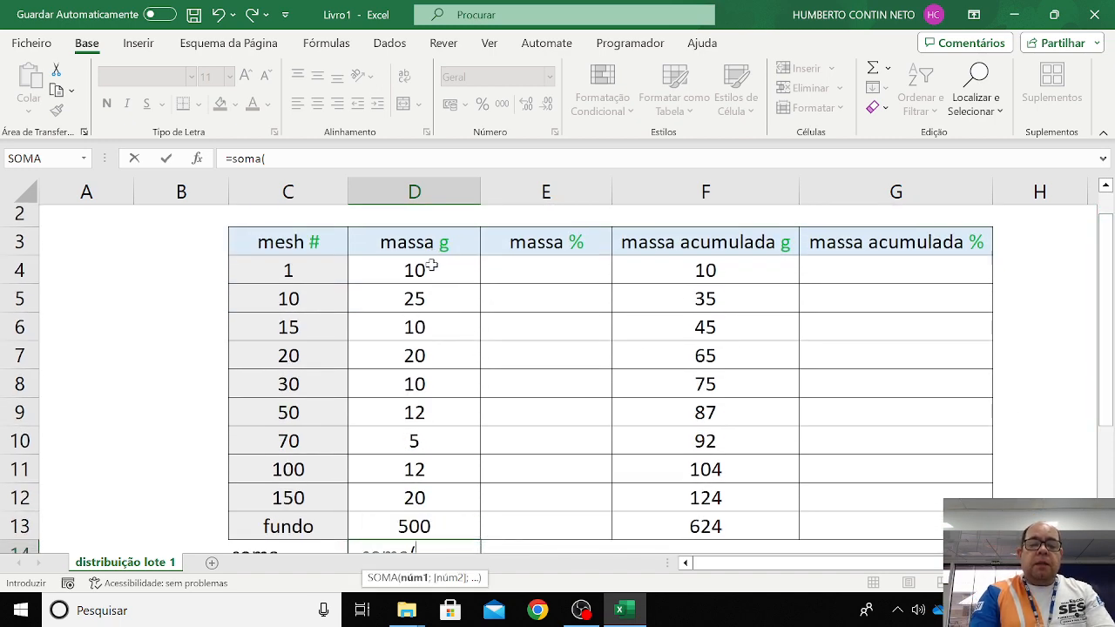
drag(431, 267, 455, 528)
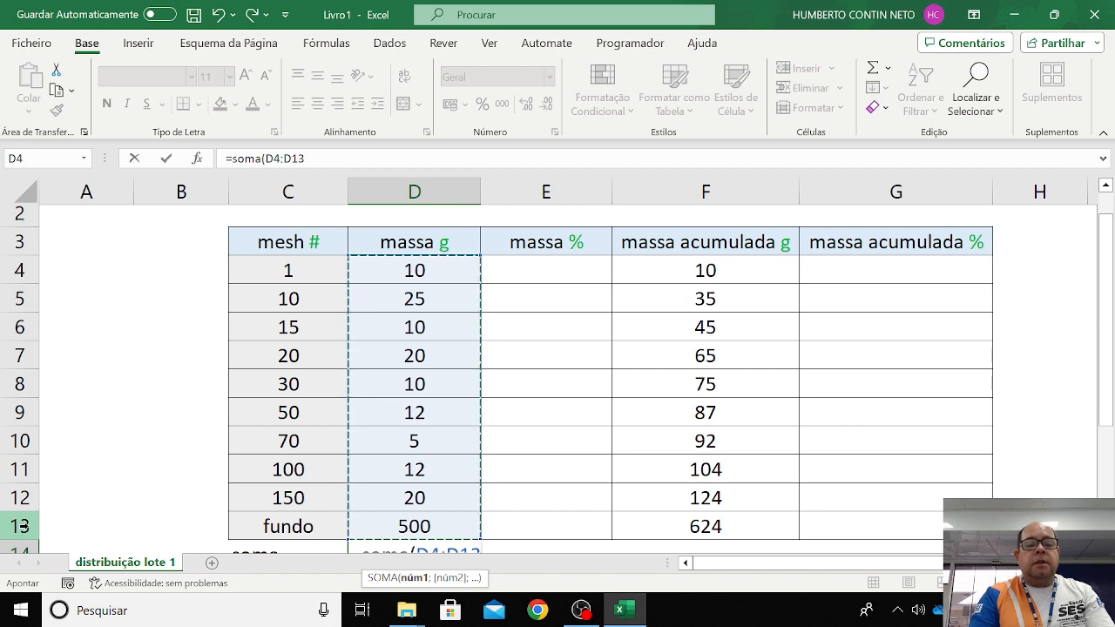
key(Return)
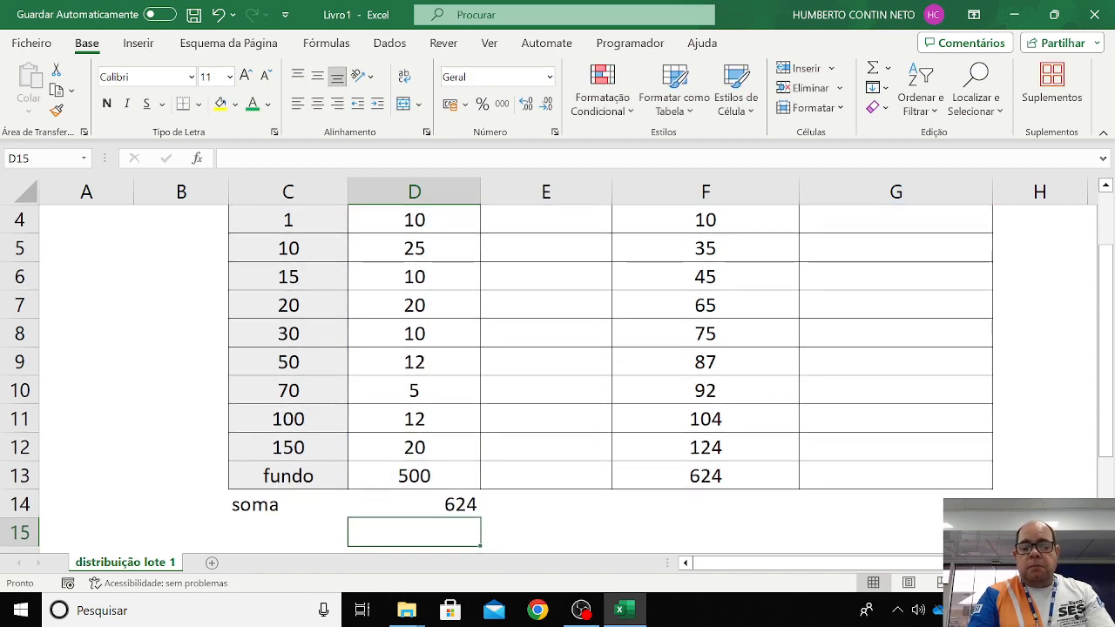
Fill the soma row C14:G14 with the lightest green and centre its contents horizontally
click(971, 583)
click(971, 582)
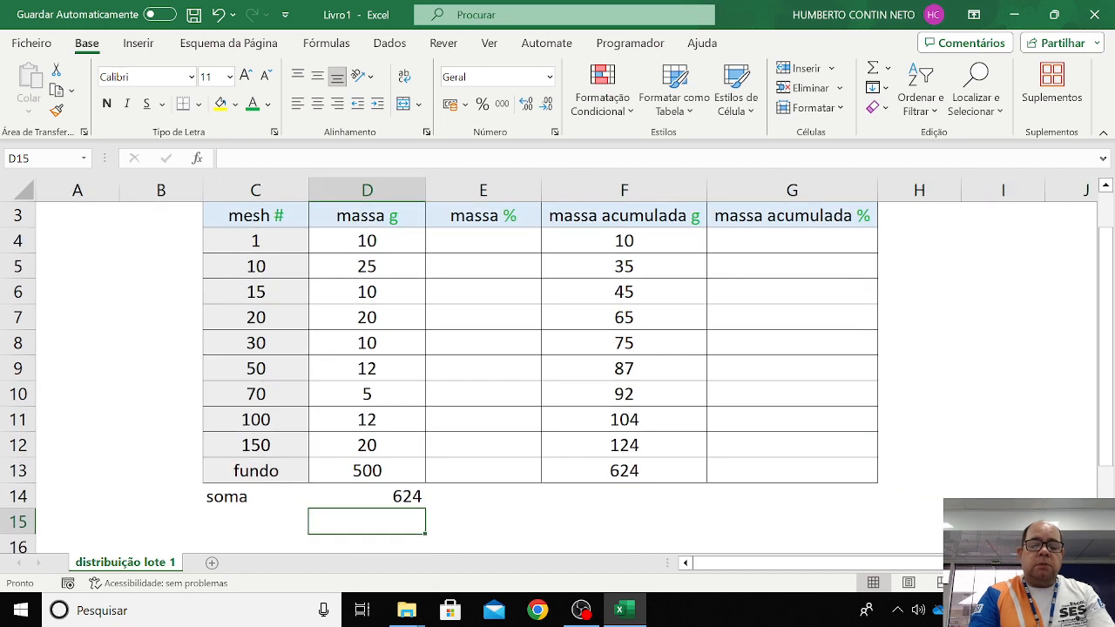
click(216, 496)
drag(278, 490, 734, 510)
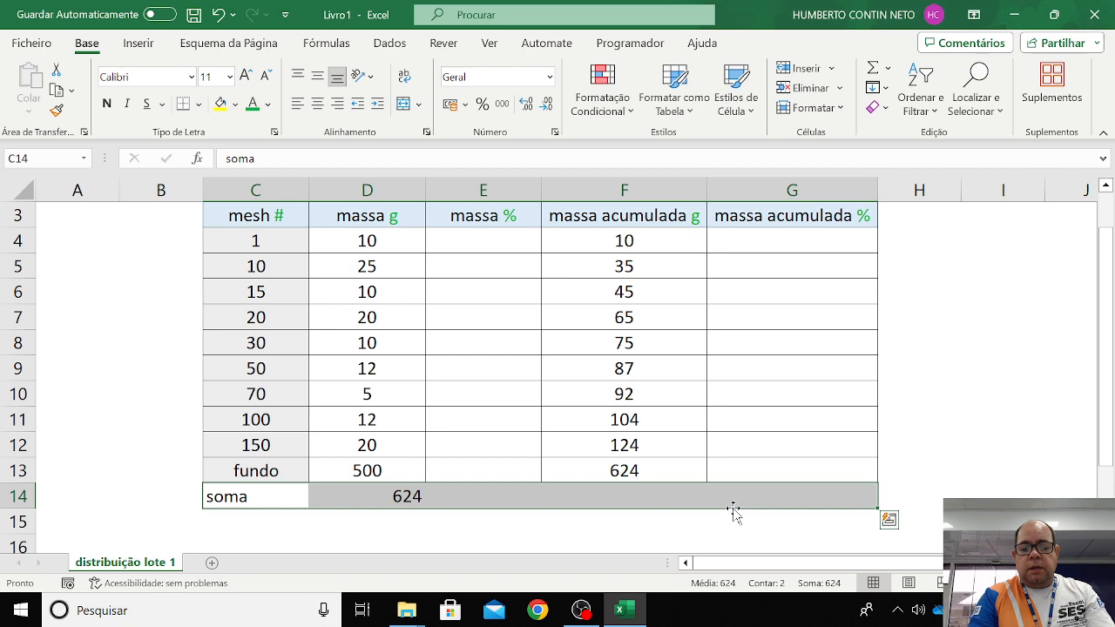
right_click(647, 502)
click(682, 465)
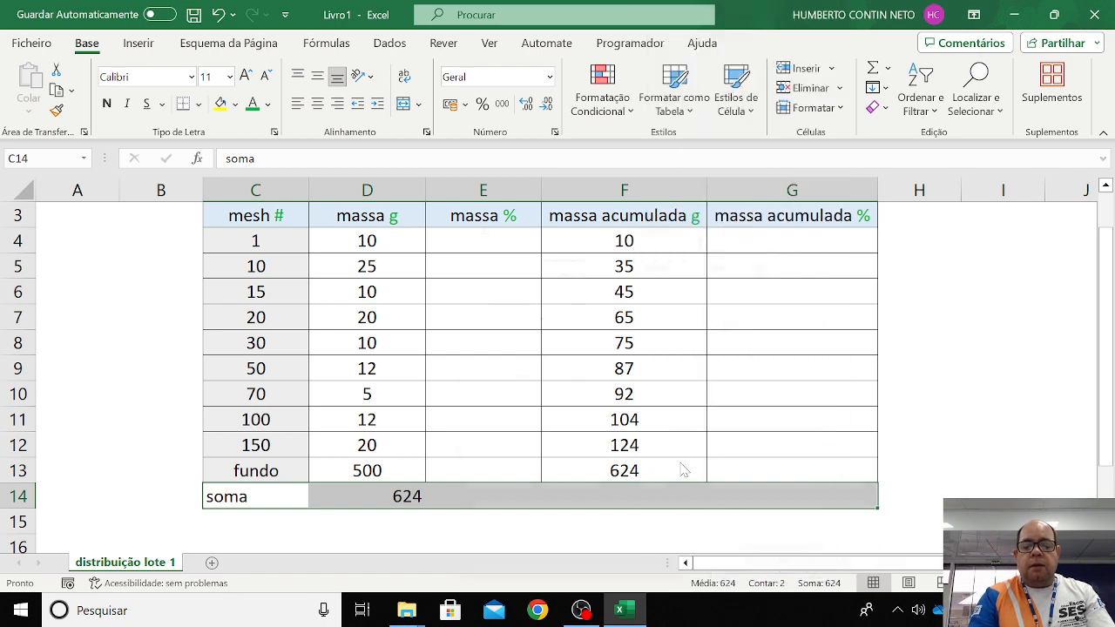
click(712, 187)
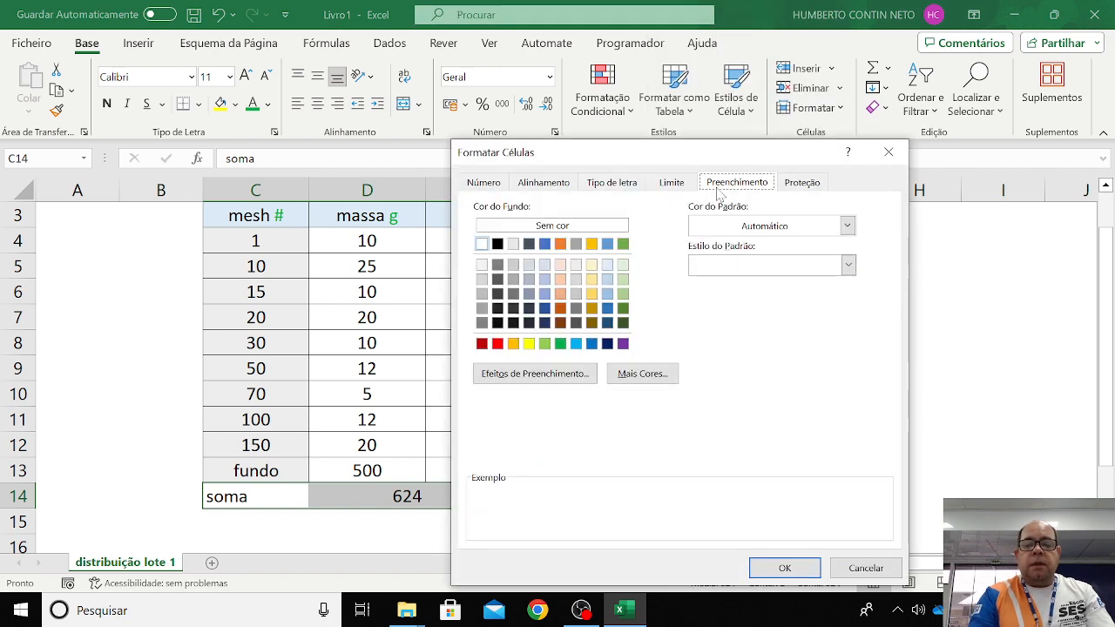
click(623, 263)
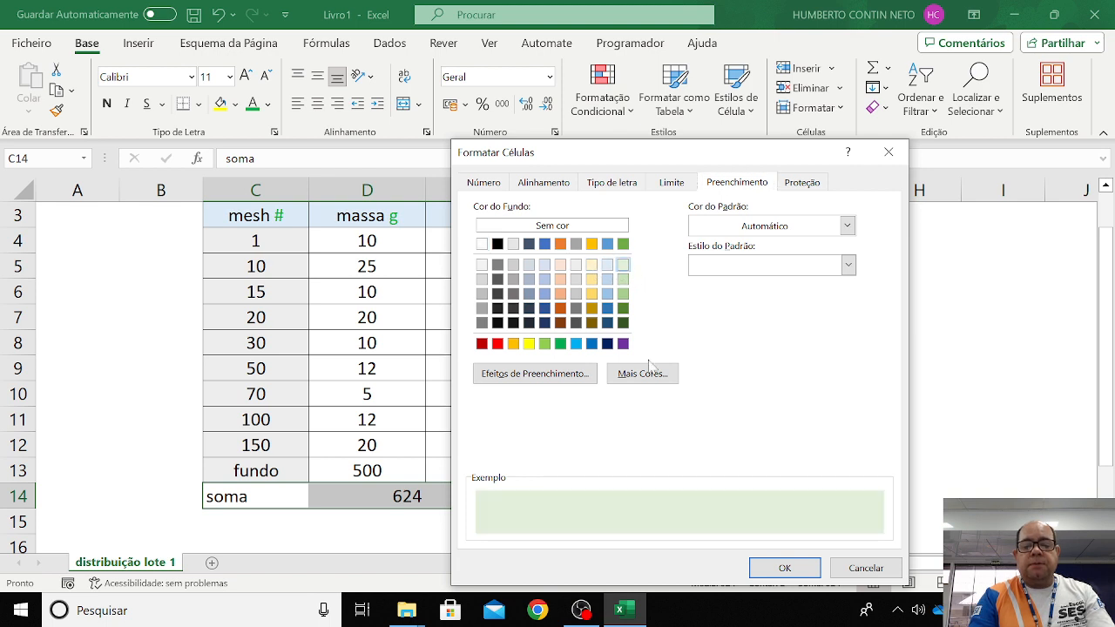
click(783, 568)
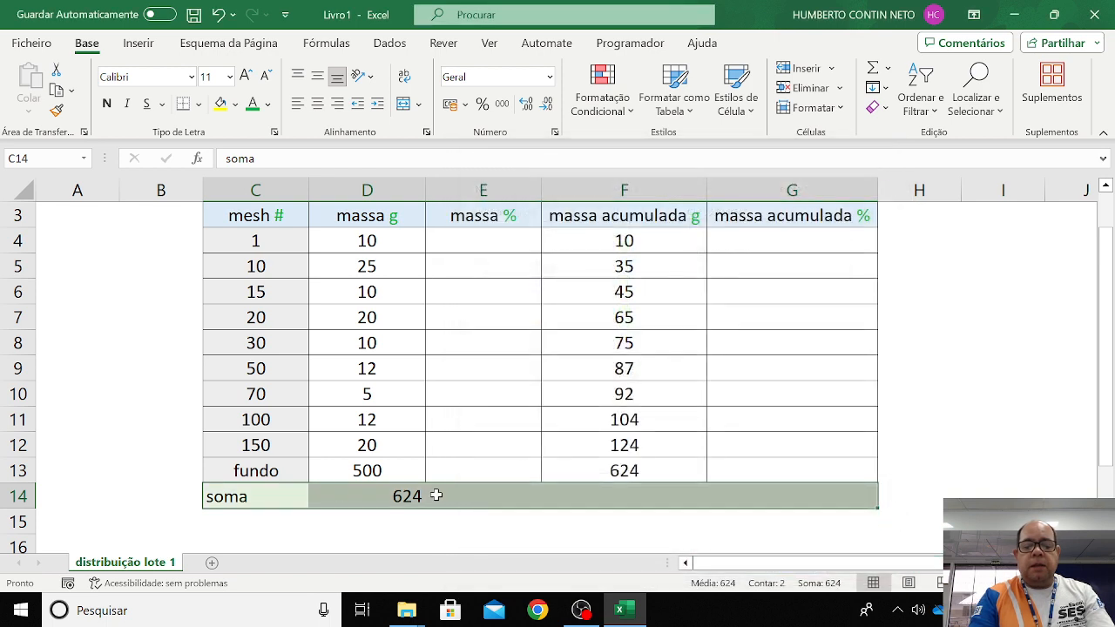
click(317, 108)
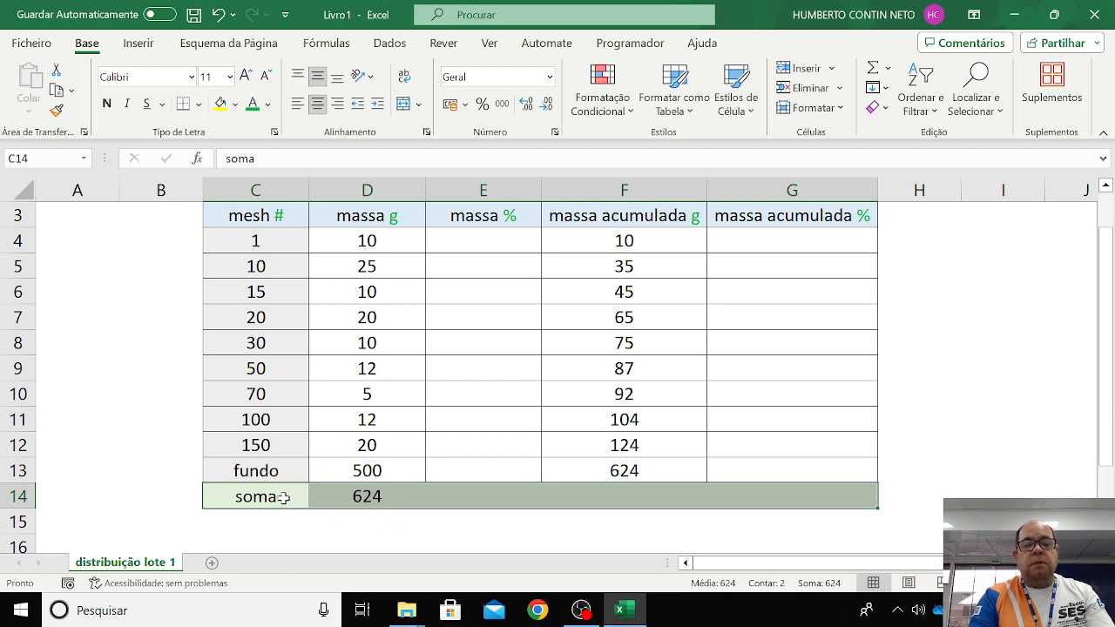
Open the cell formatting settings for the soma row C14:G14
right_click(438, 485)
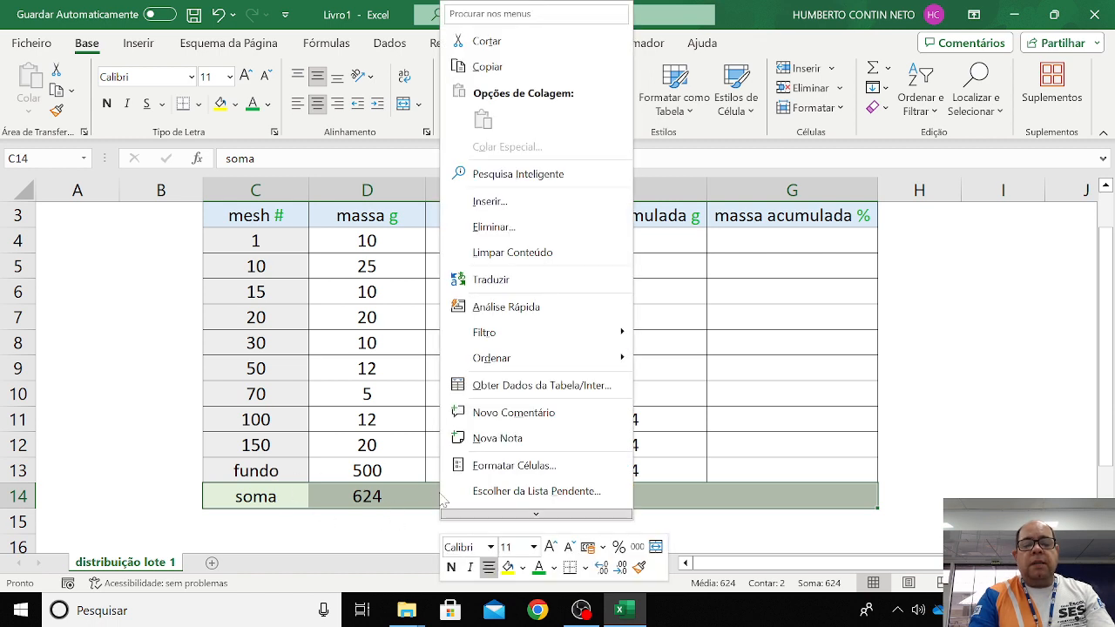
click(474, 465)
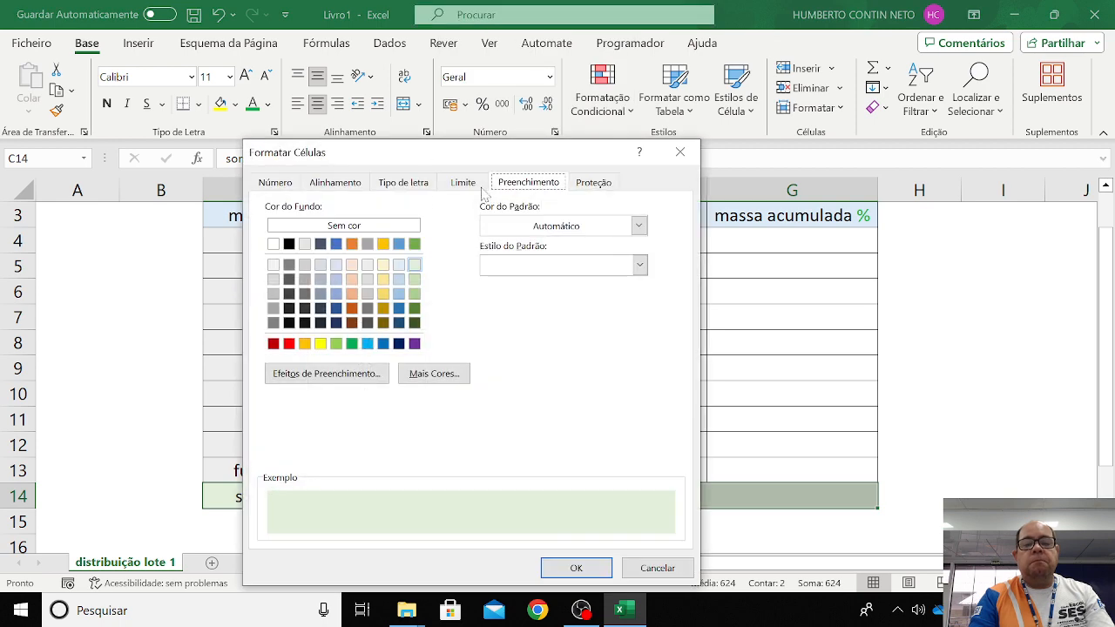
Apply outline and interior borders to the soma row, cells C14 to G14
click(463, 182)
click(514, 253)
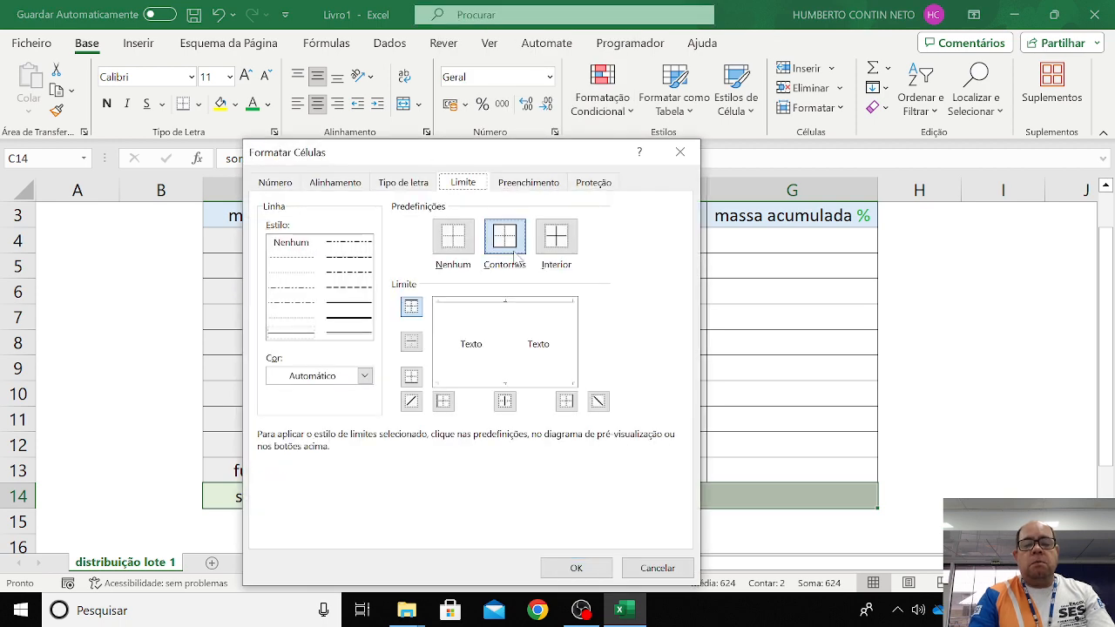
click(561, 246)
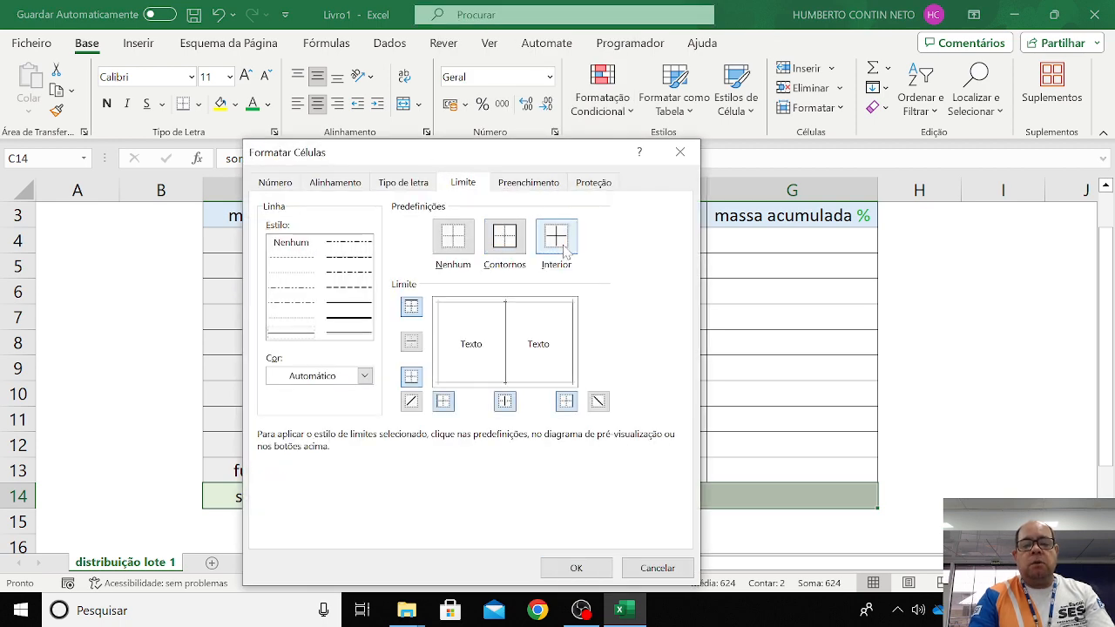
click(582, 569)
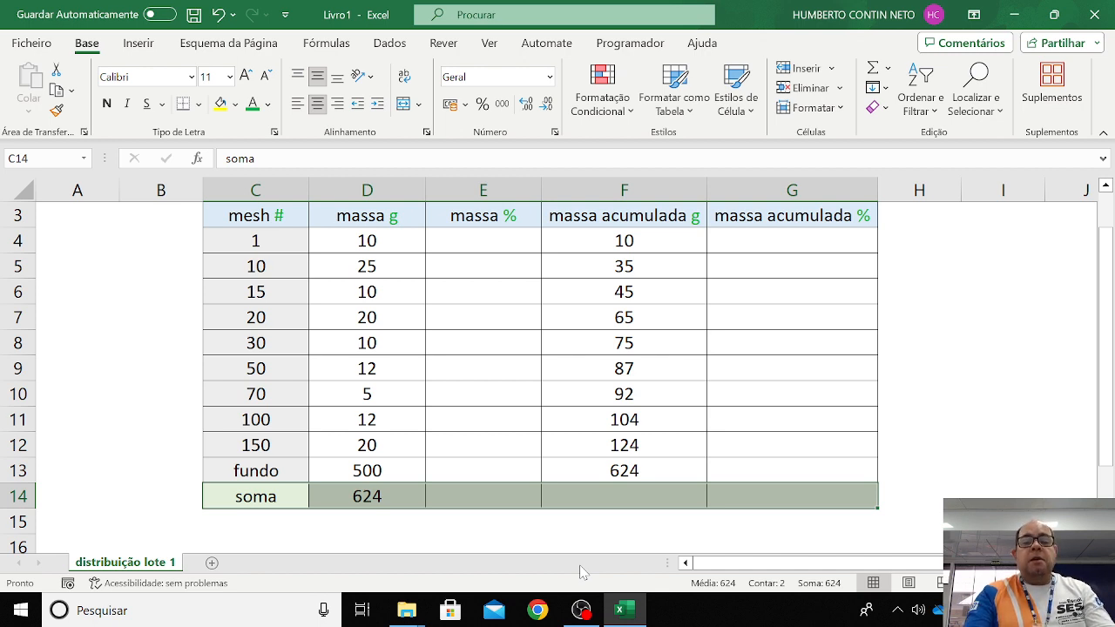
click(473, 248)
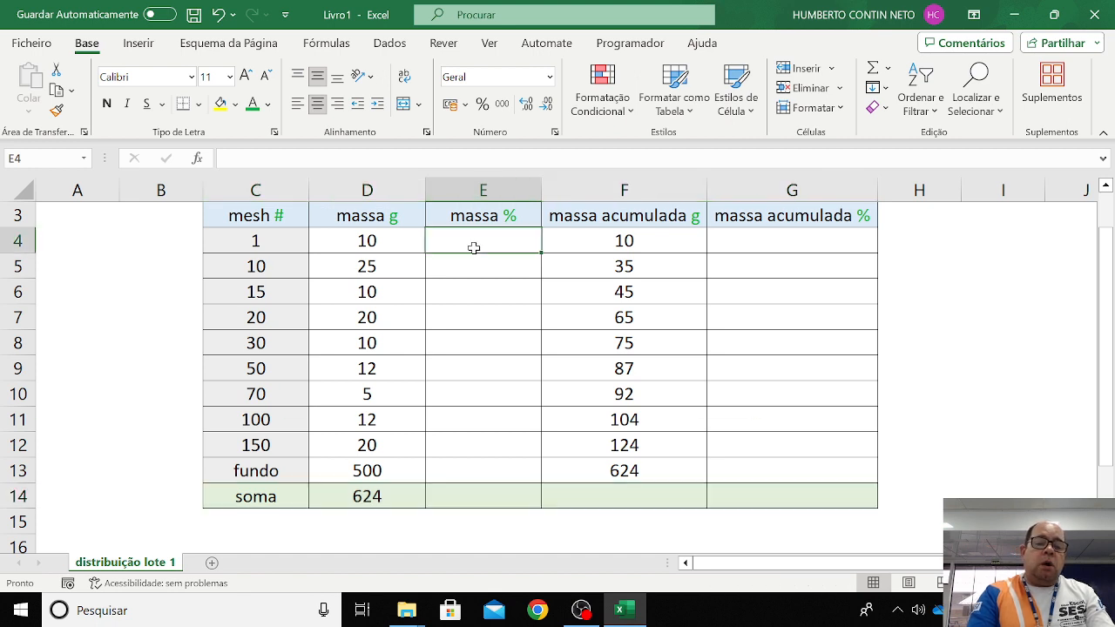
click(388, 242)
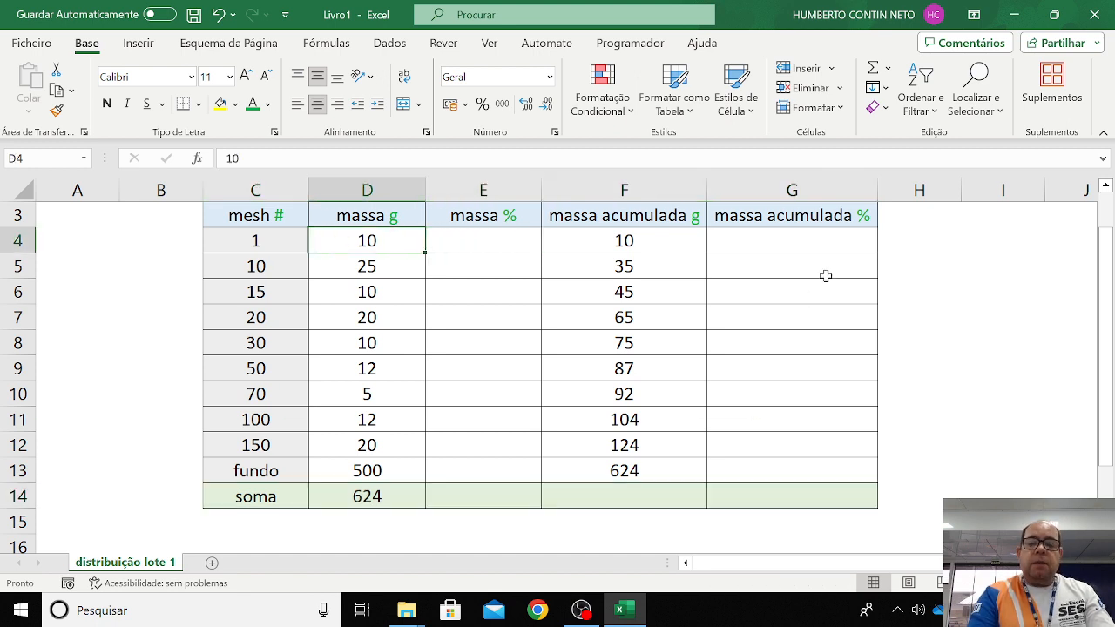
click(805, 243)
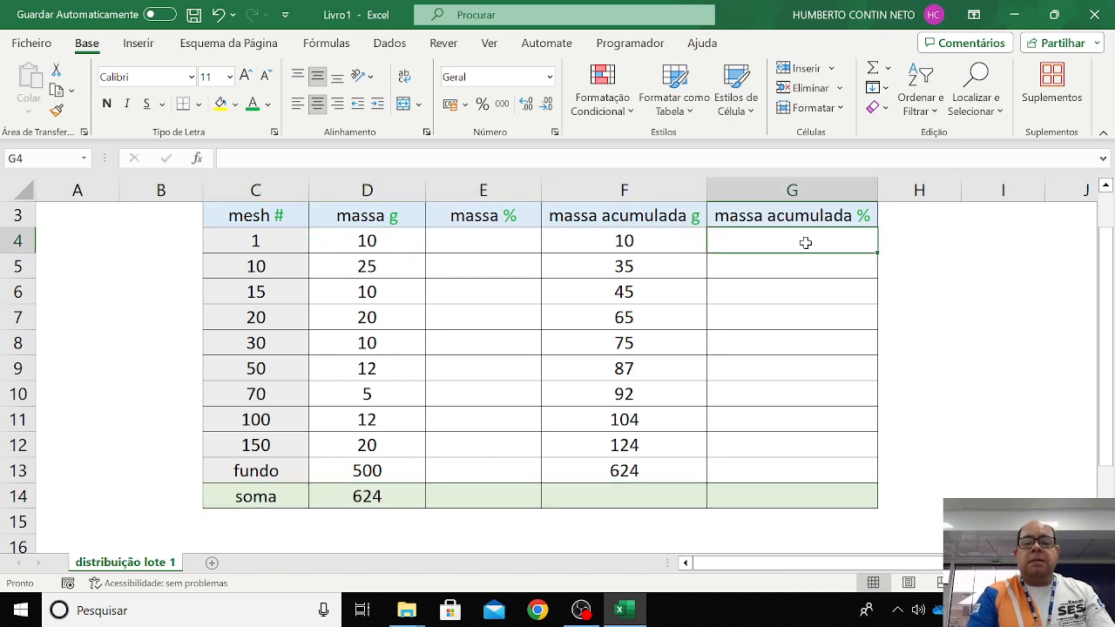
click(642, 240)
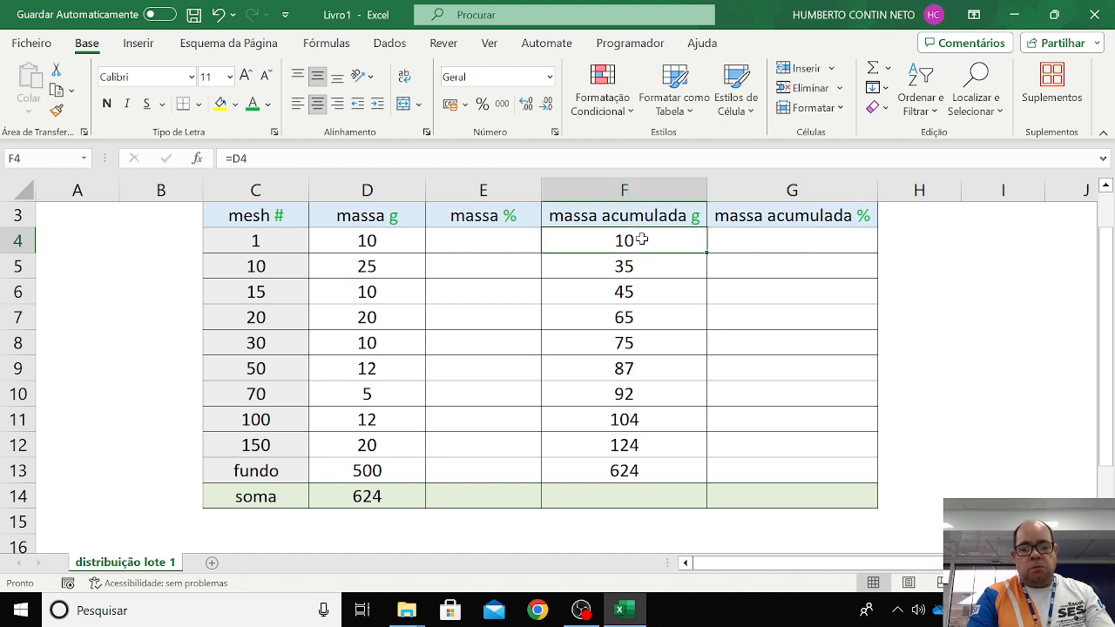
click(499, 236)
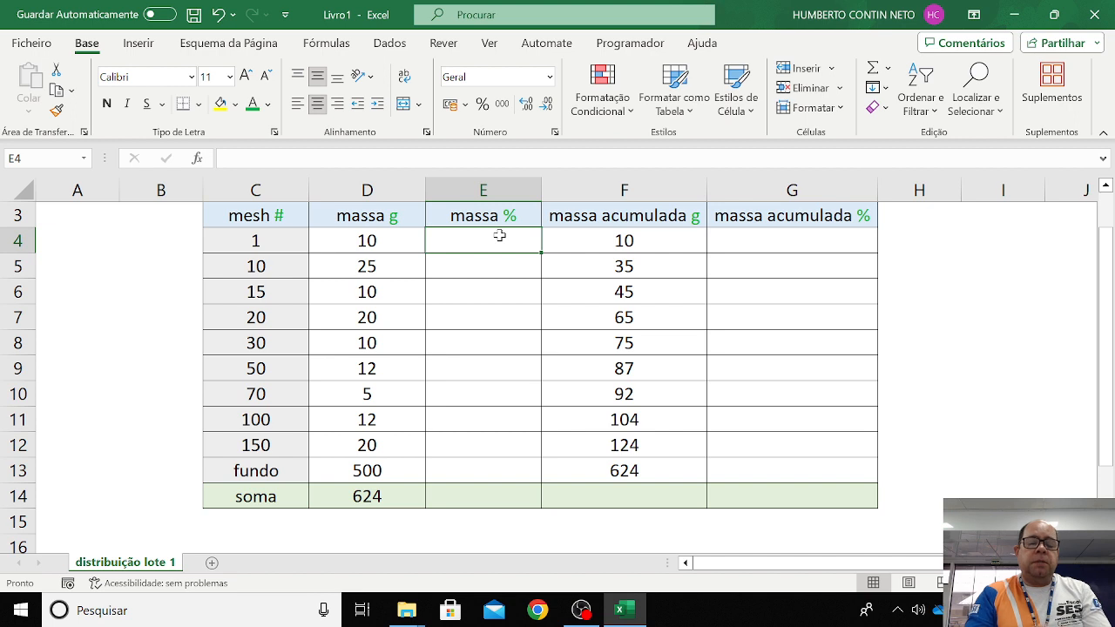
click(369, 234)
click(473, 233)
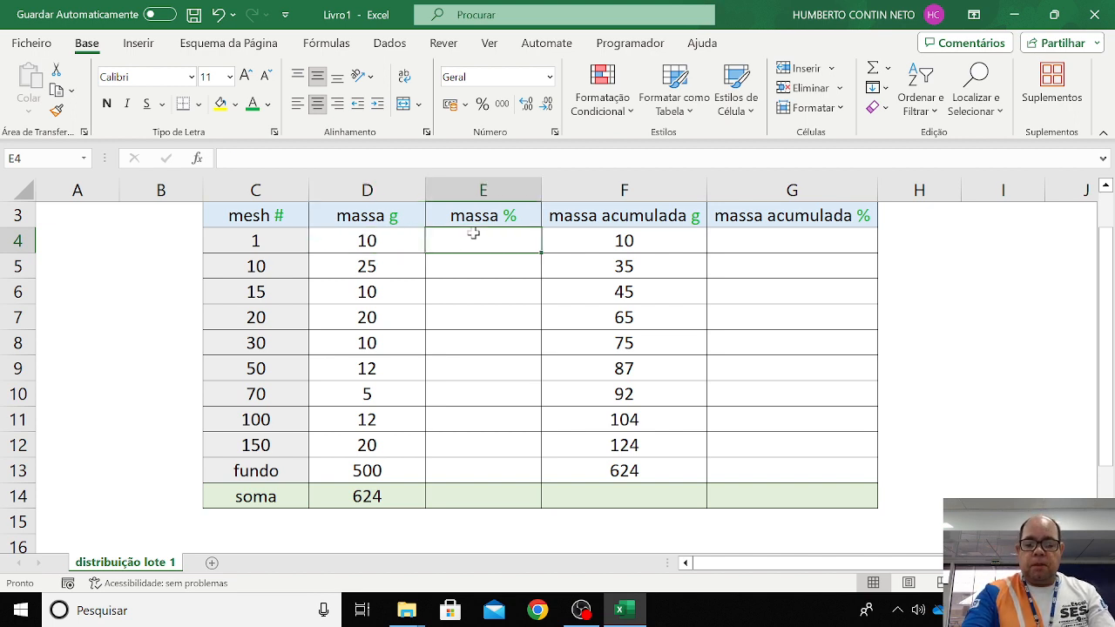
text(=)
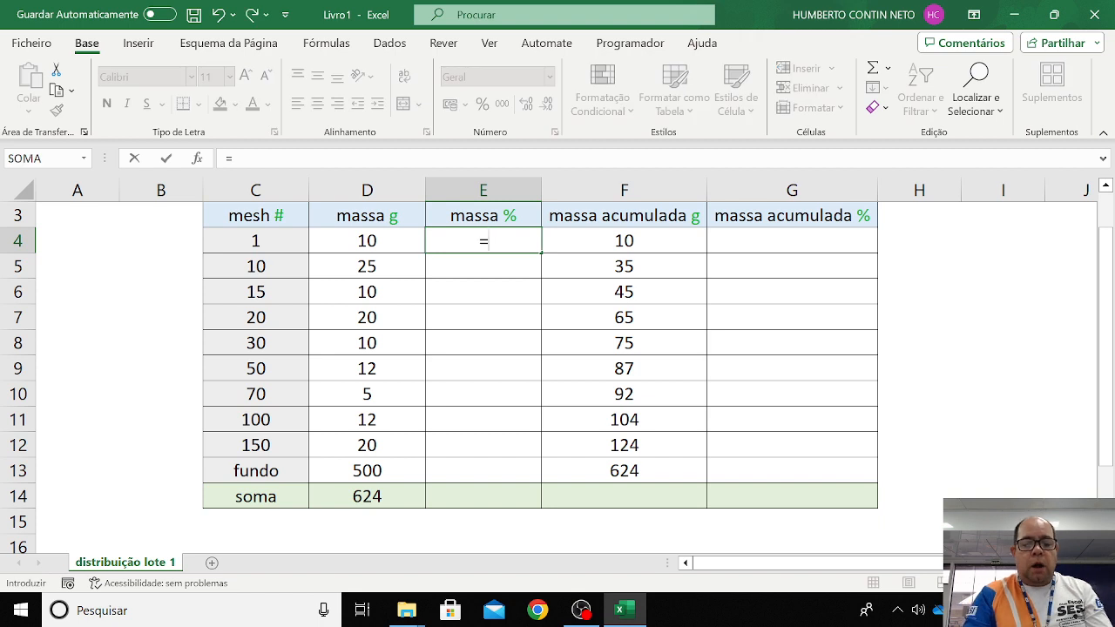
key(BackSpace)
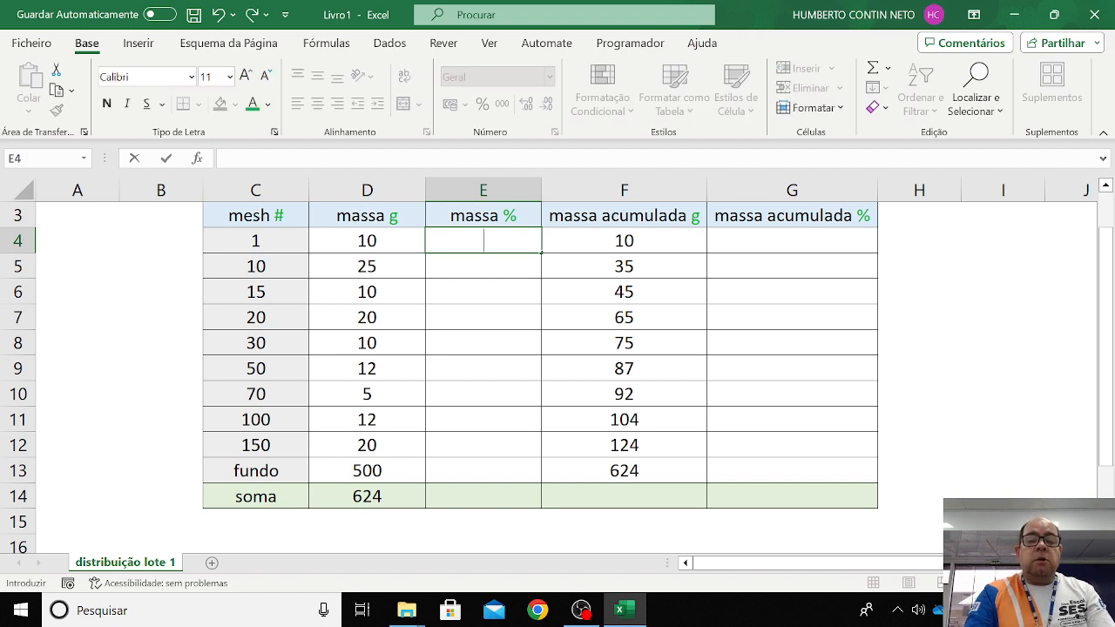
click(443, 273)
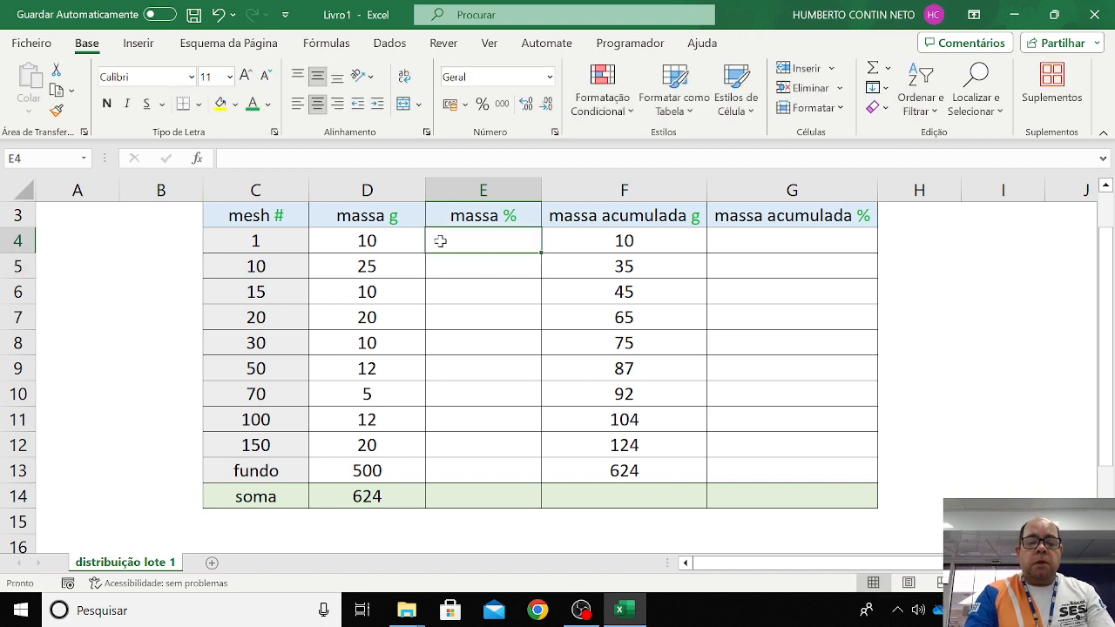
Format the massa % cells E4 to E13 as Percentagem with 2 decimal places
drag(438, 241, 471, 469)
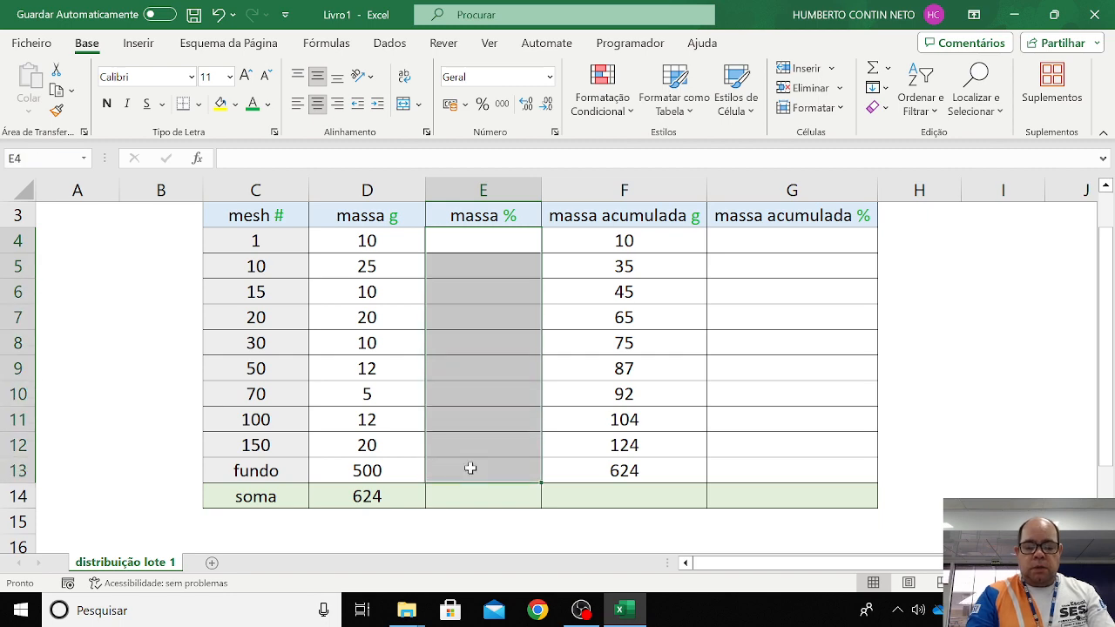
right_click(471, 469)
click(577, 436)
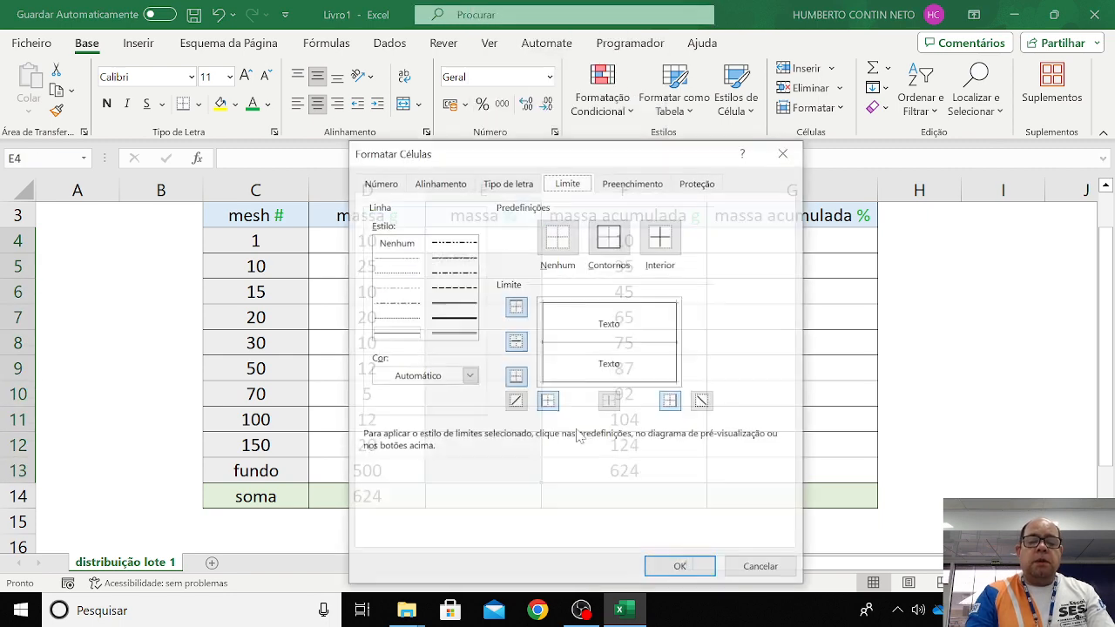
click(379, 182)
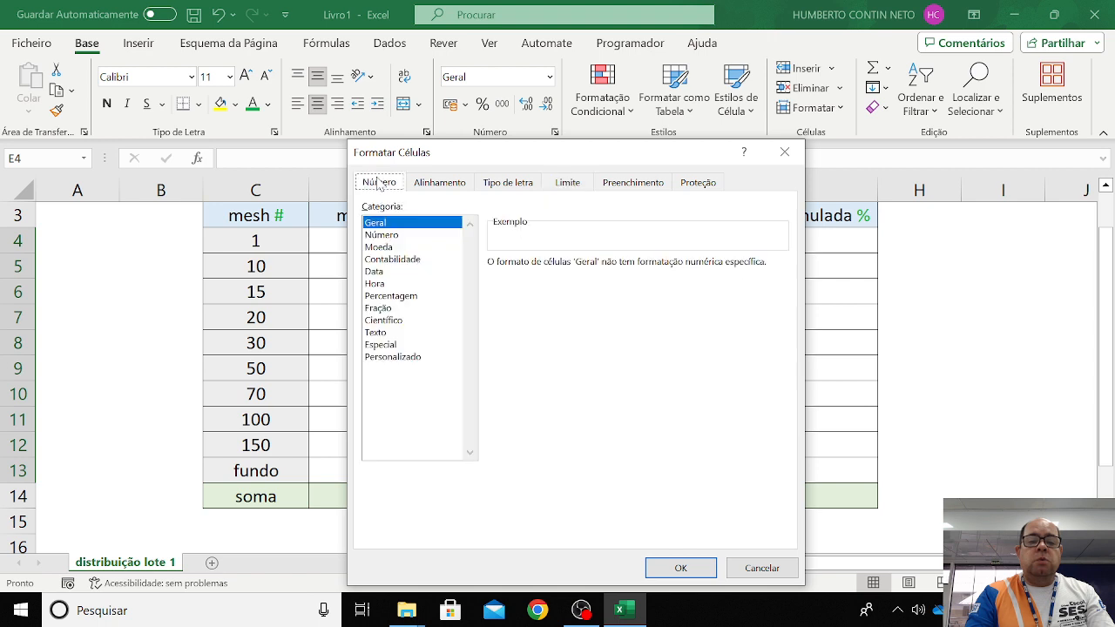
click(390, 297)
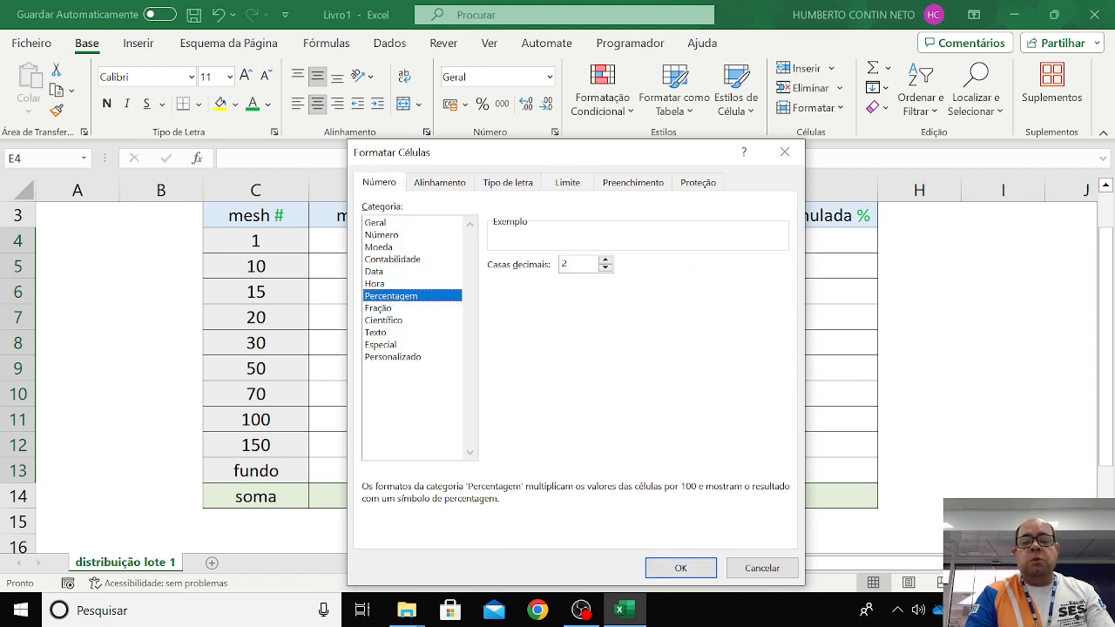
click(677, 570)
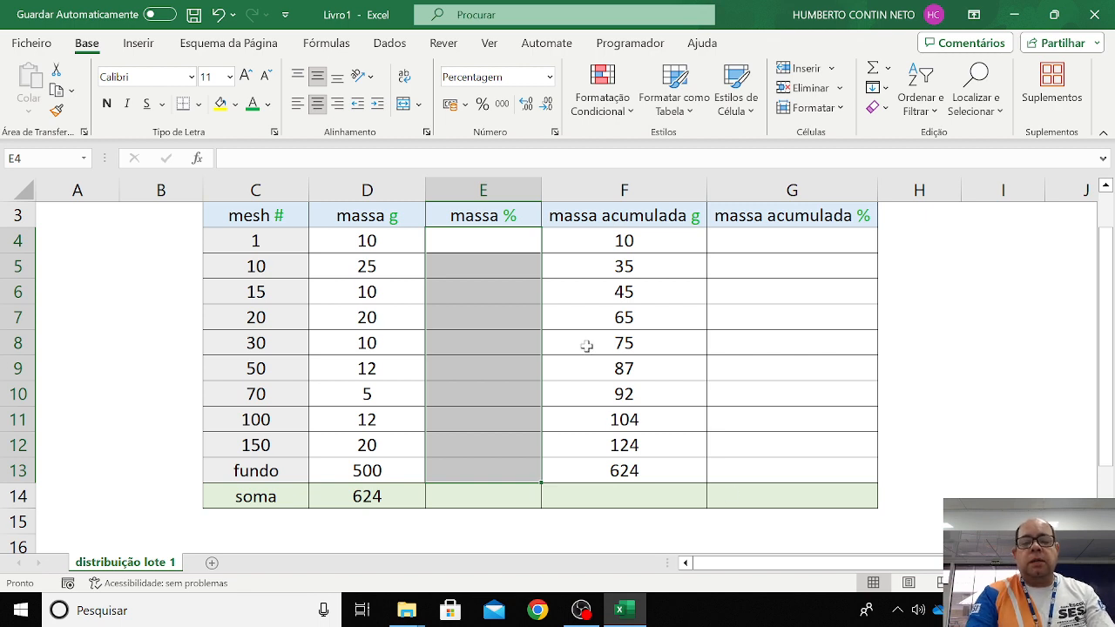
Enter the formula =D4/D14 in cell E4 to calculate the first mesh's share of the total mass
click(484, 247)
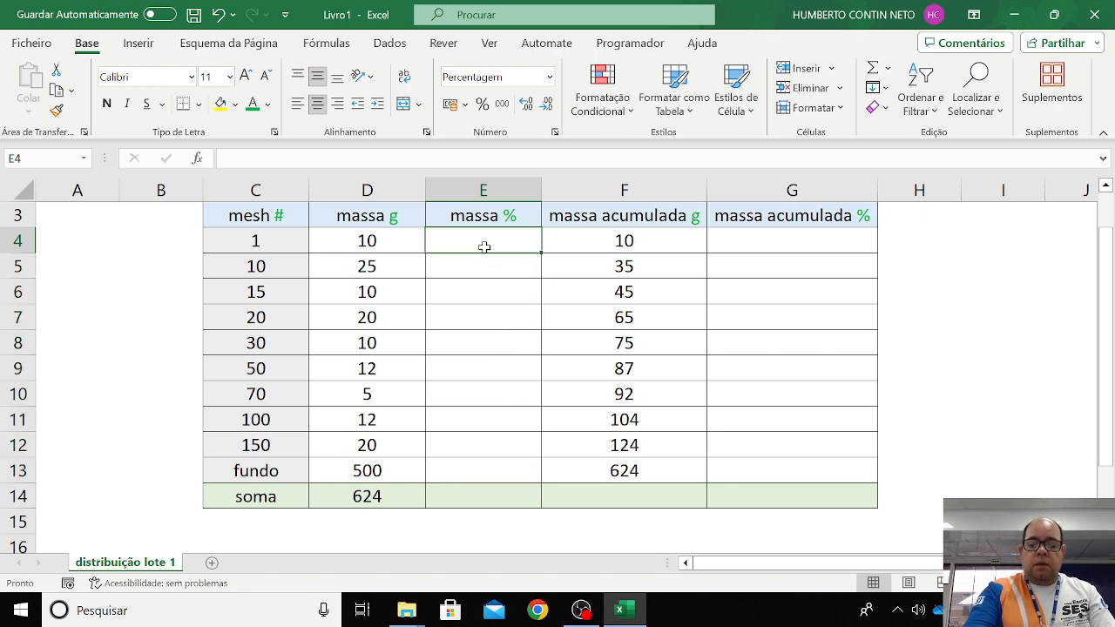
text(=)
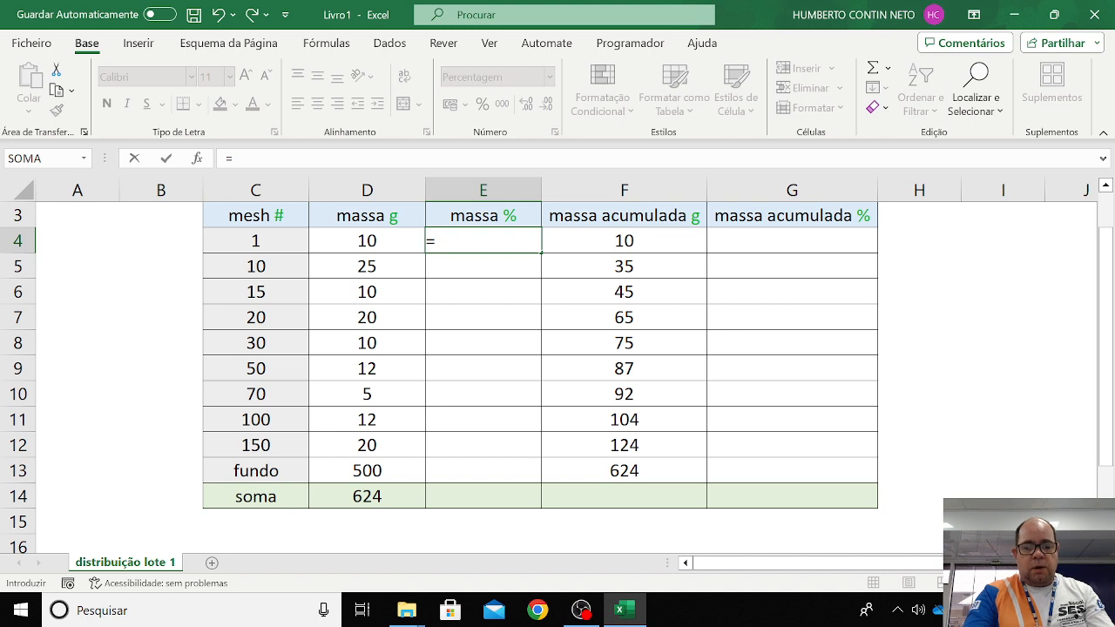
click(362, 241)
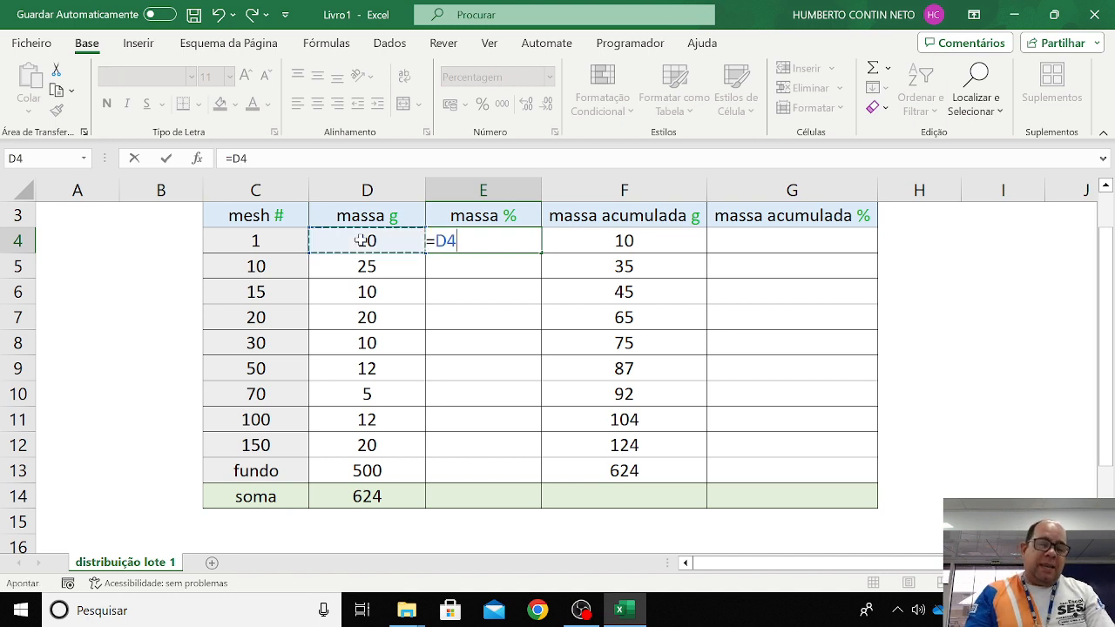
text(/)
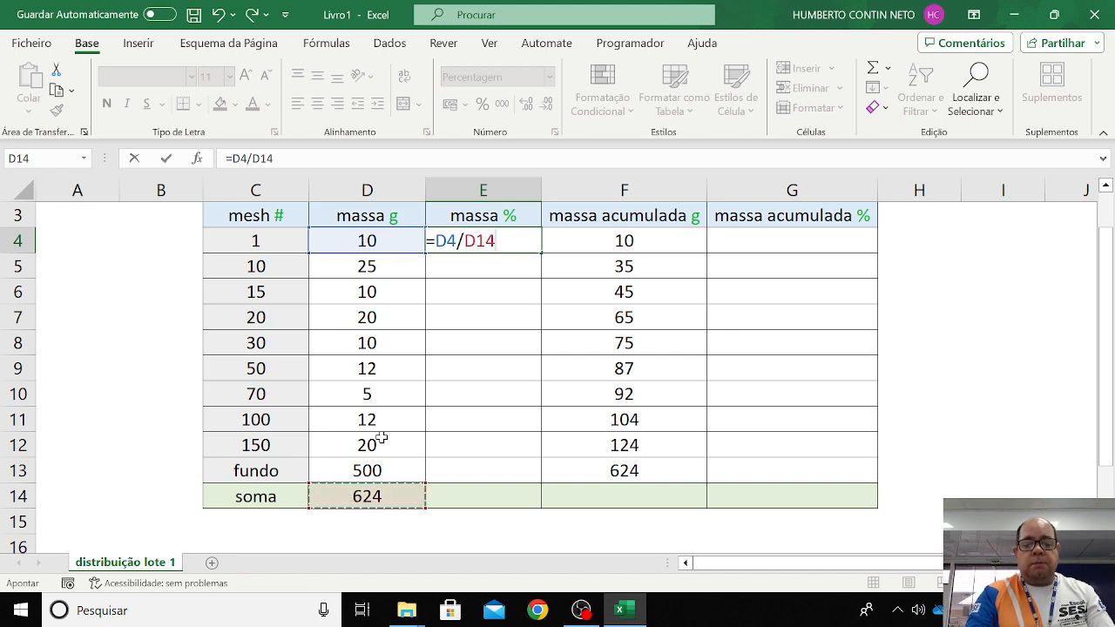
key(Return)
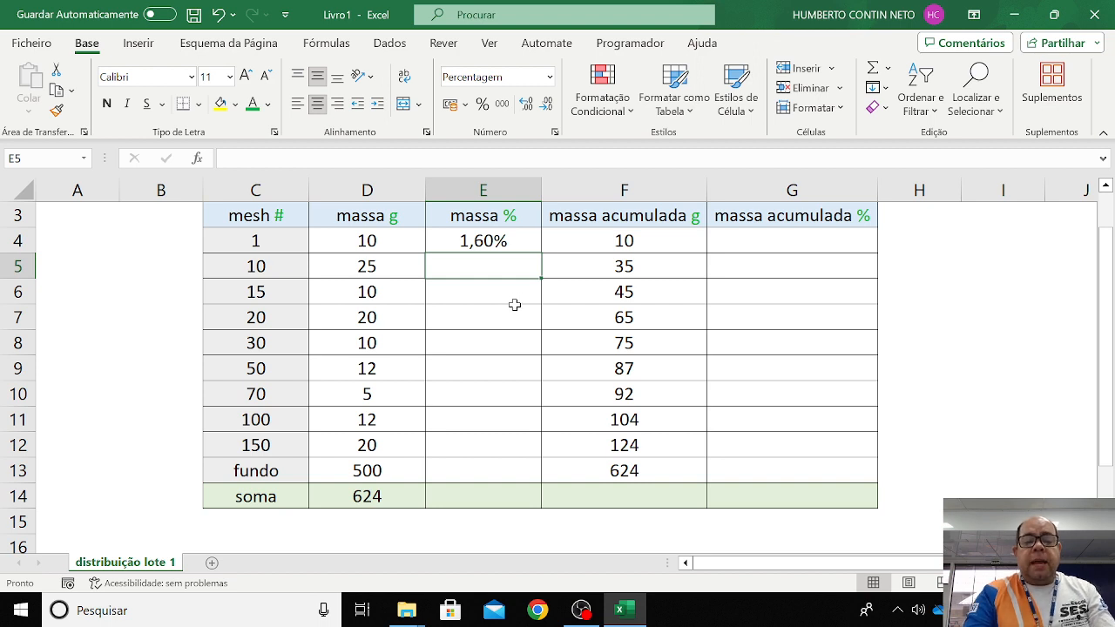
Fill the E4 formula down the massa % column through the fundo row, E13
click(517, 237)
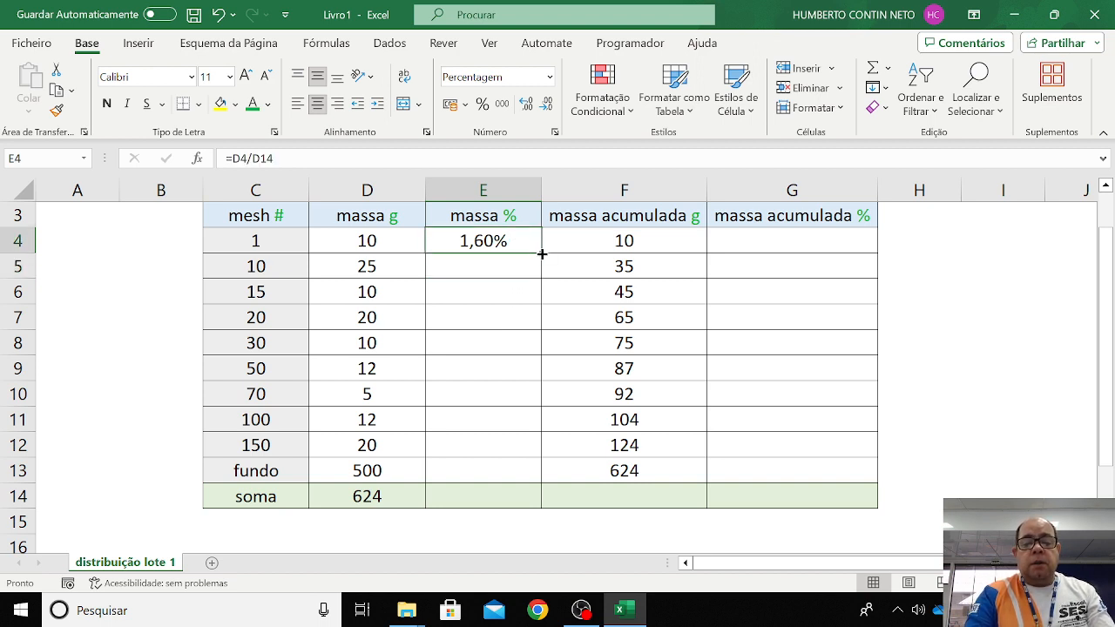
drag(539, 253, 542, 485)
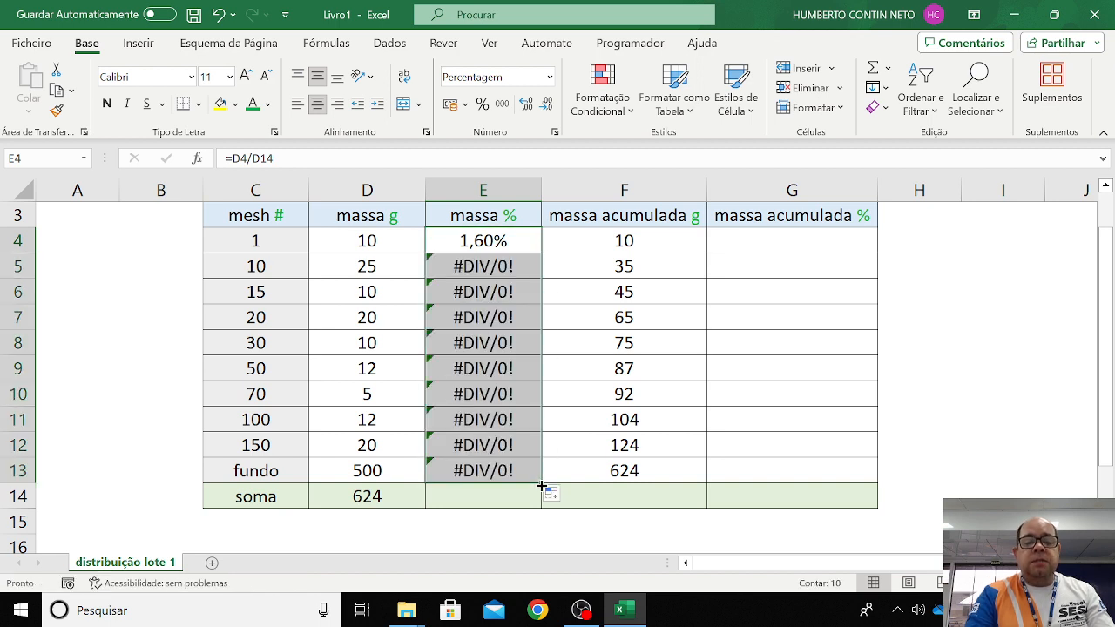
Compare the formulas in E4, E5 and E6 to examine which cells they reference
click(490, 273)
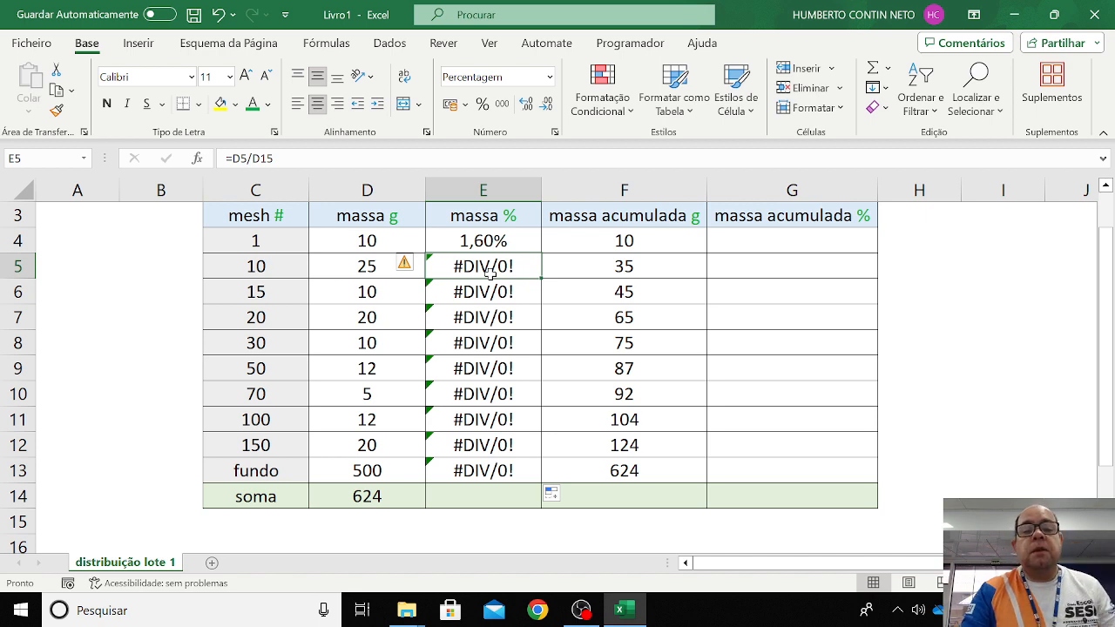
click(456, 219)
click(456, 234)
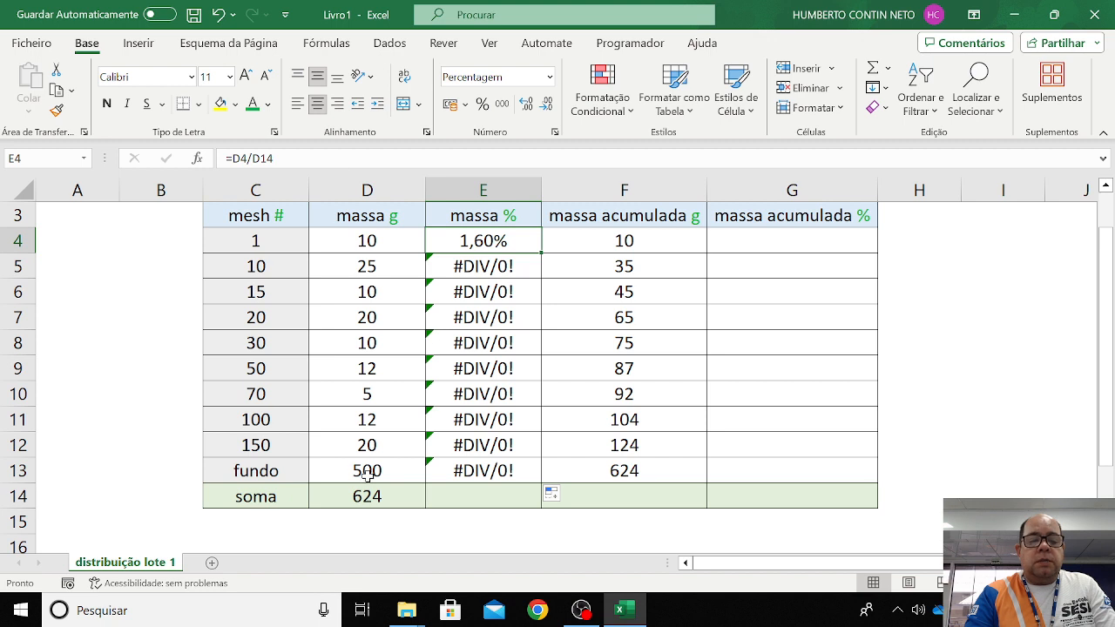
click(446, 266)
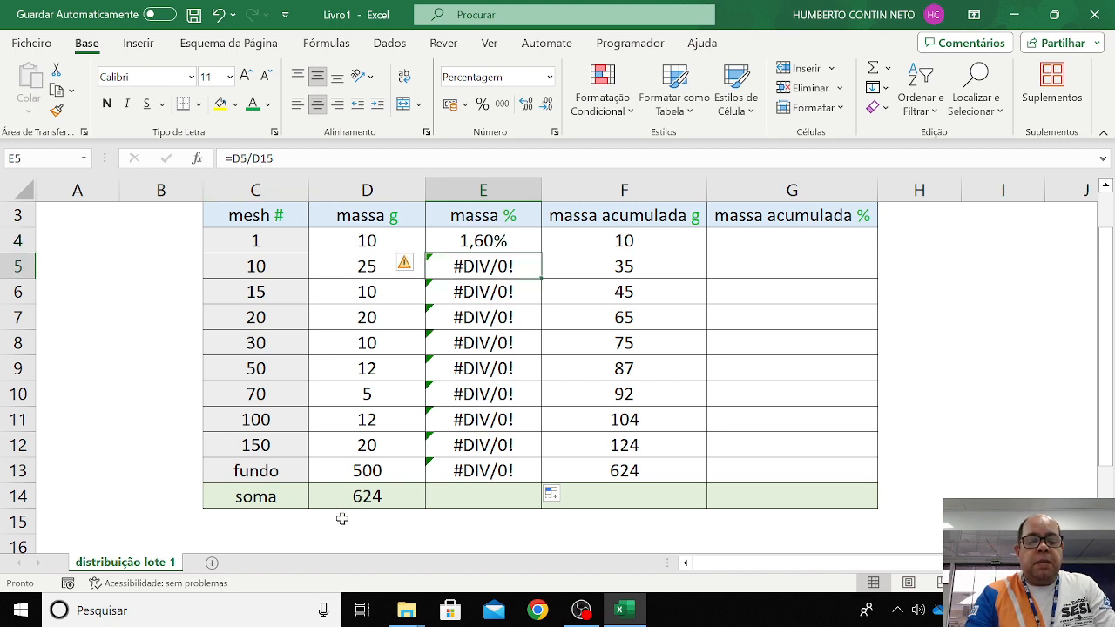
click(494, 296)
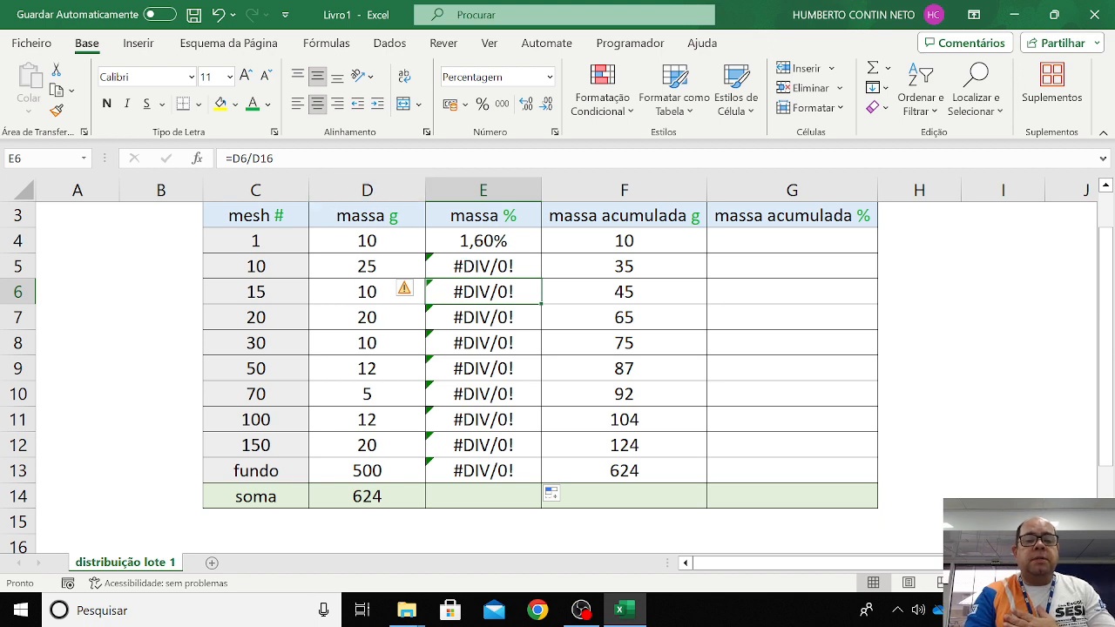
Open the formula in E4 for editing with the insertion point just before D14
click(451, 248)
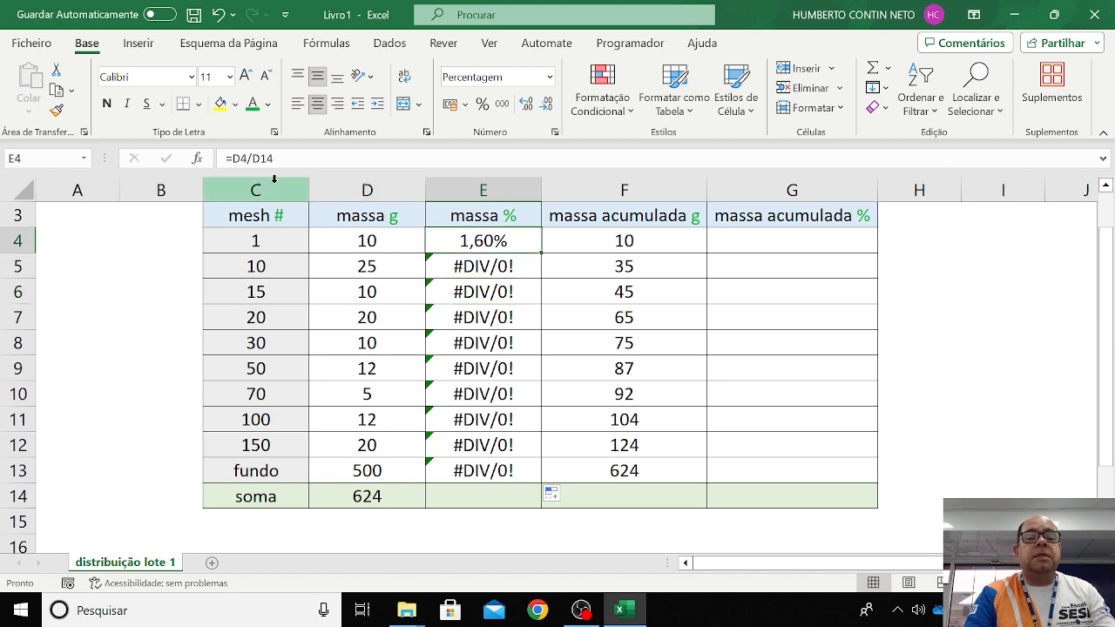
click(252, 158)
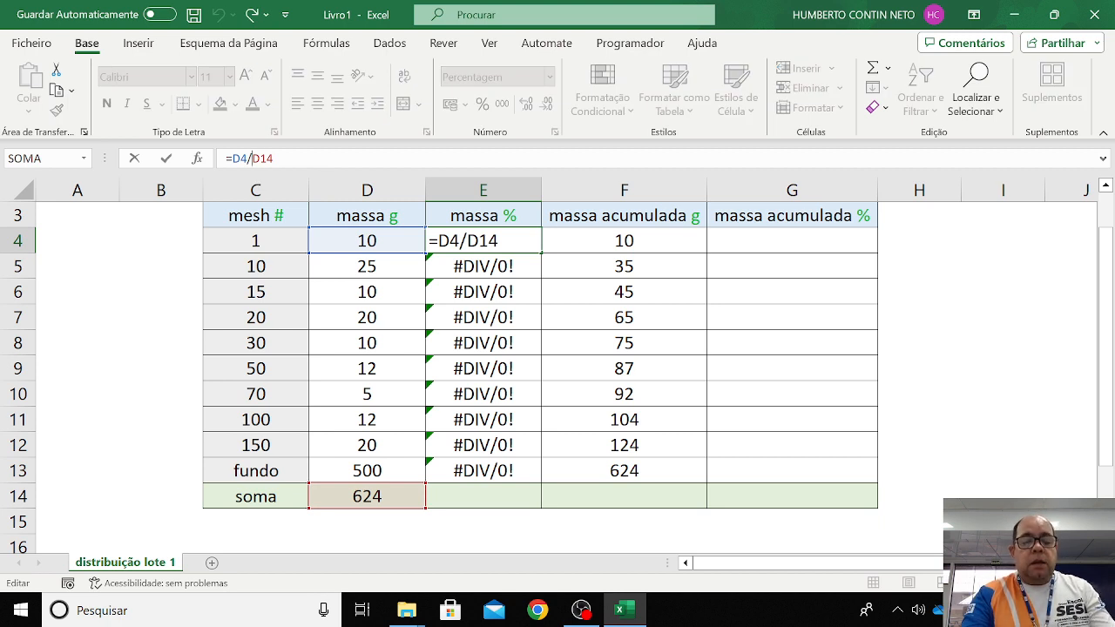
Search Windows for lupa, launch the Lupa magnifier and enlarge the screen view to 300%
click(128, 613)
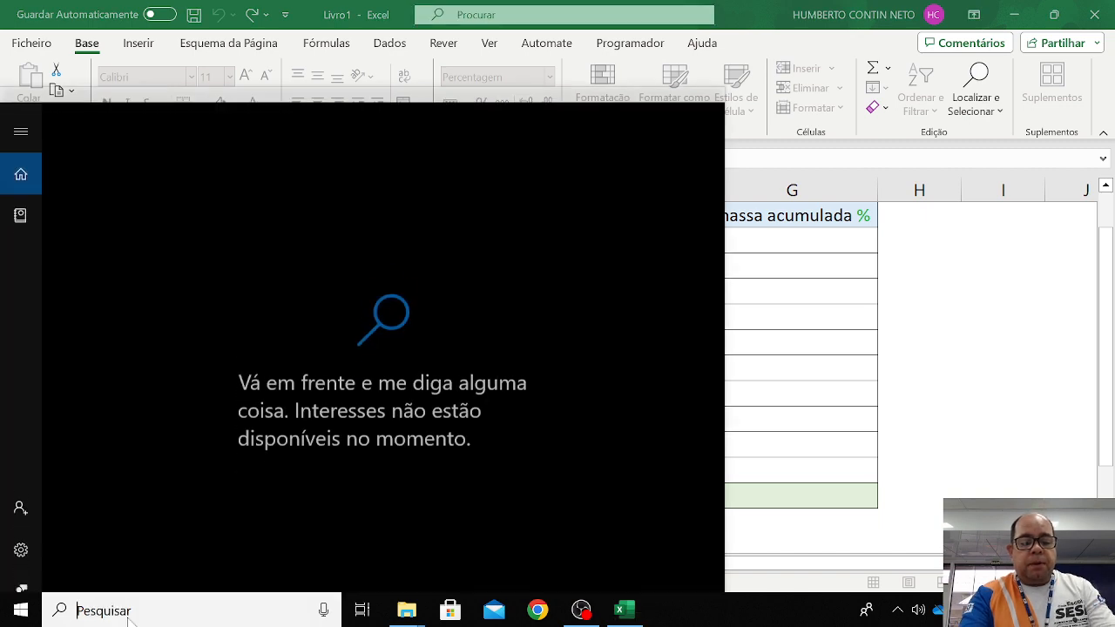
text(lup)
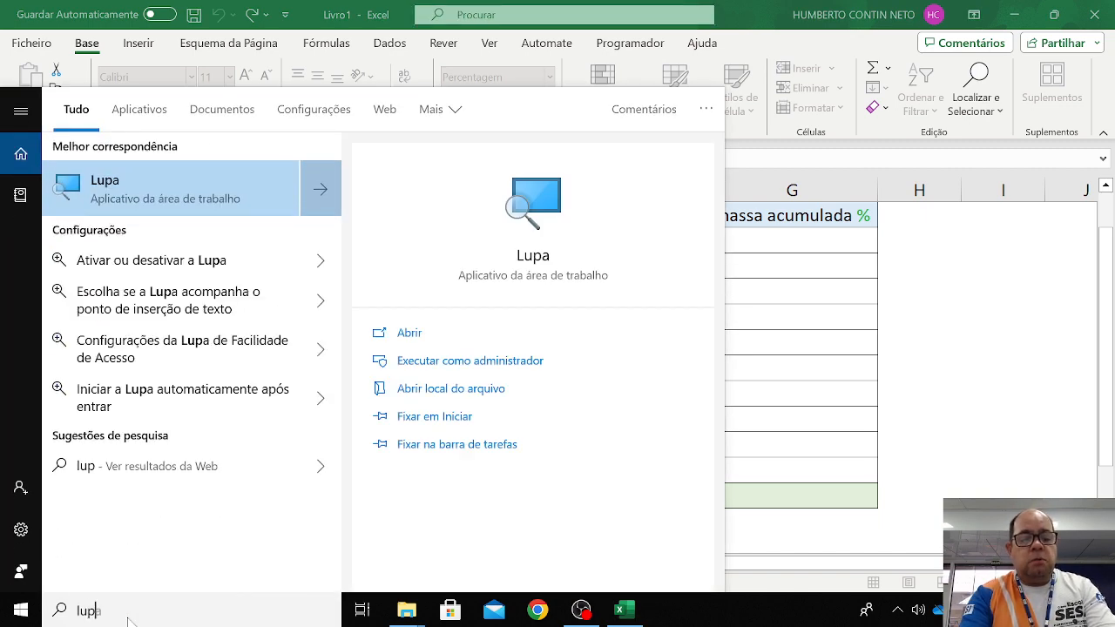
text(a)
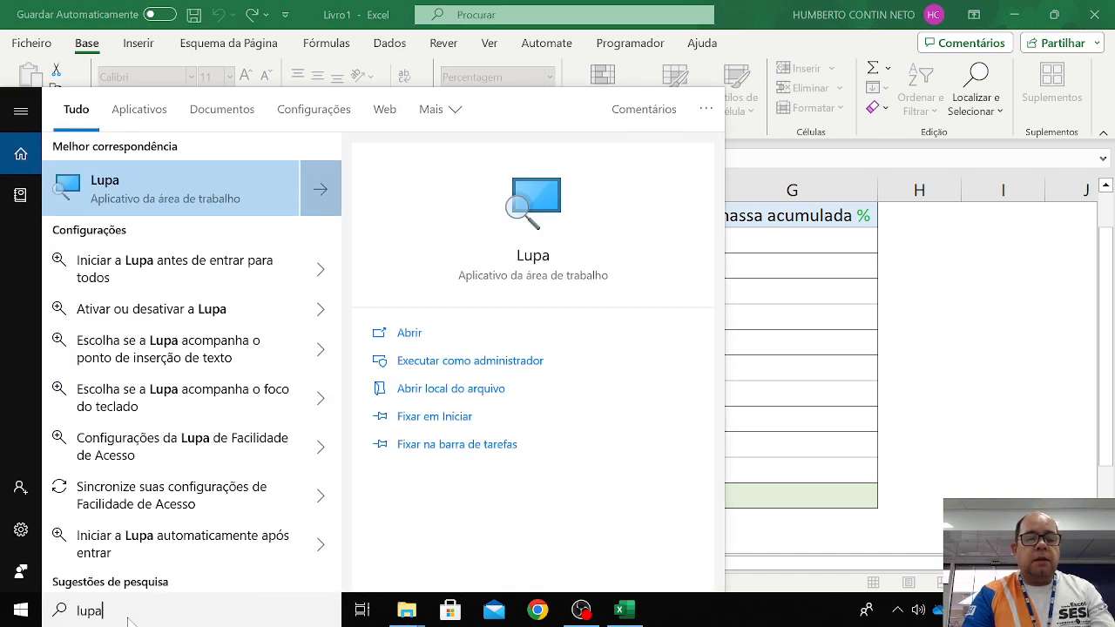
key(Return)
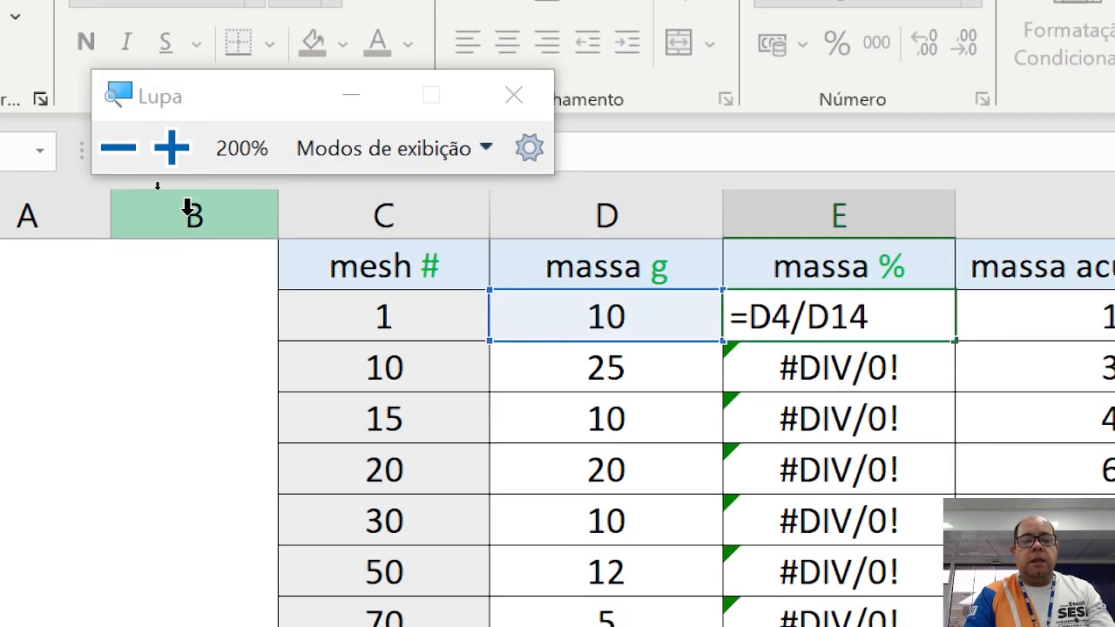
click(174, 155)
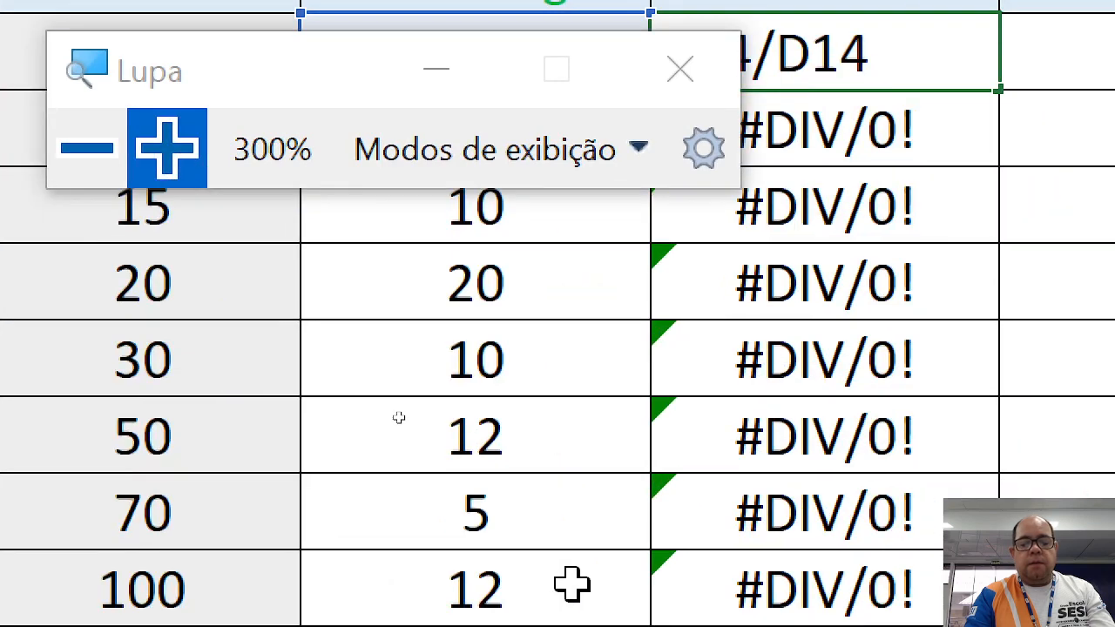
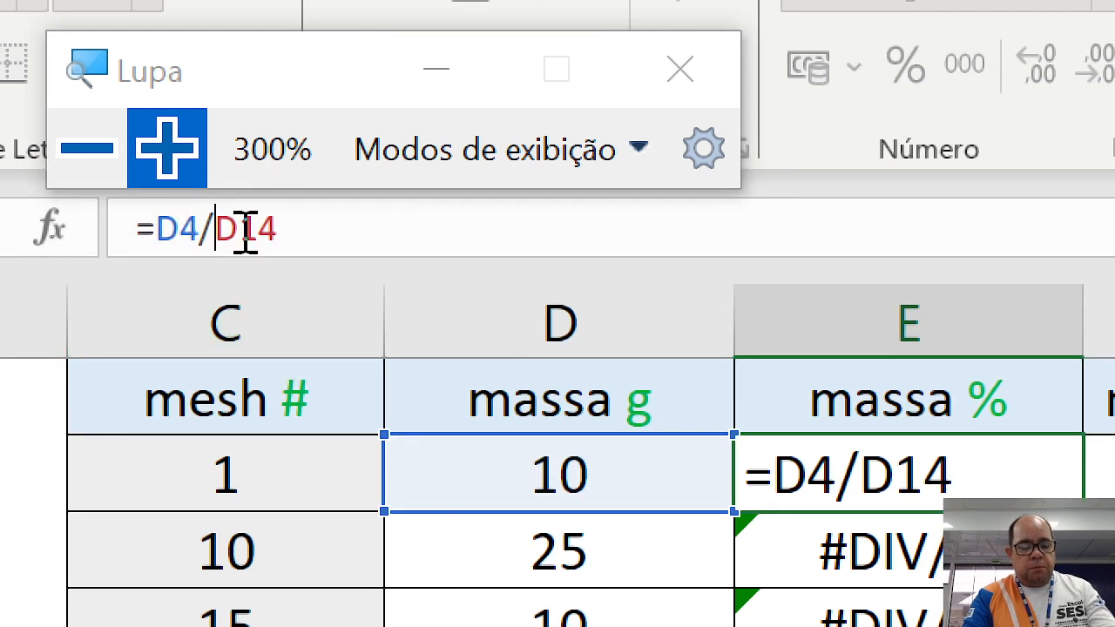
Make the D14 reference in E4 absolute so the formula reads =D4/$D$14
text($)
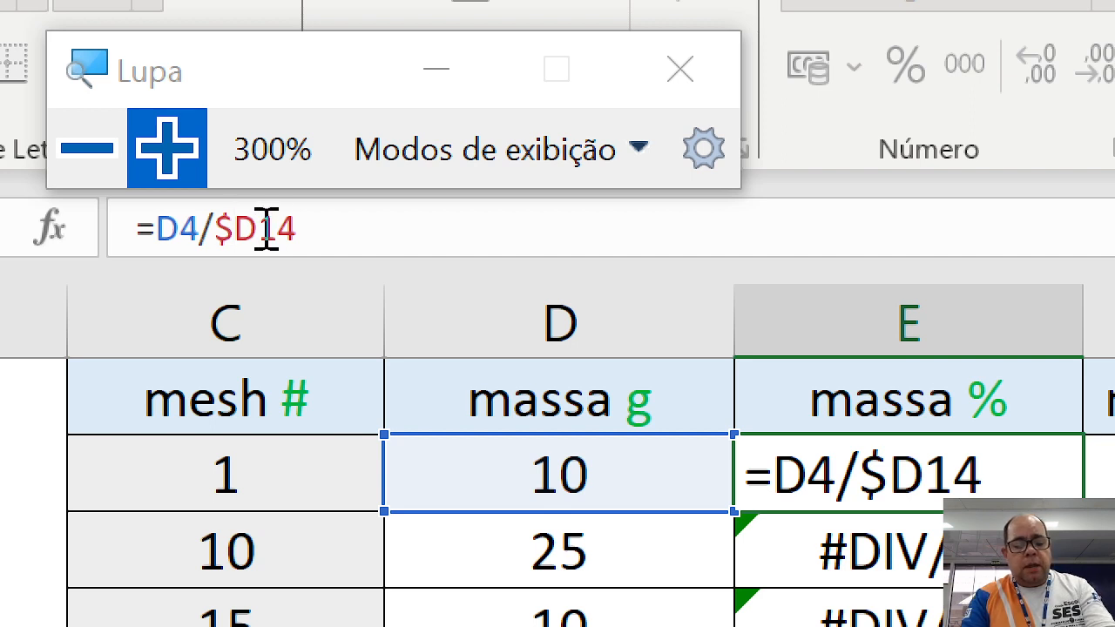
click(266, 228)
text($)
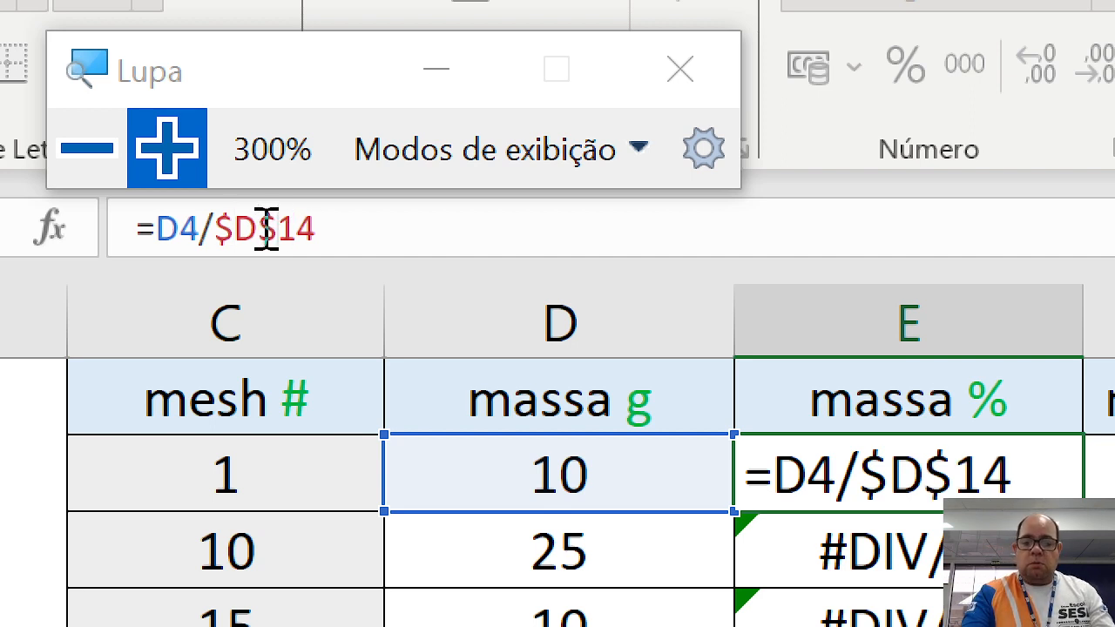
key(Return)
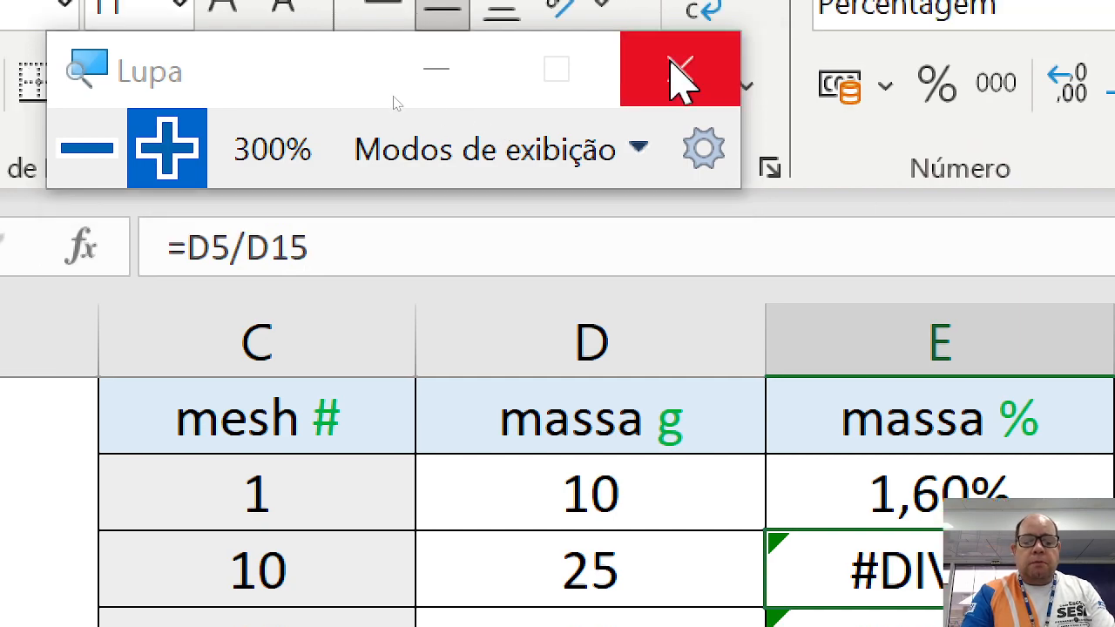
Close the Lupa magnifier and fill the E4 formula down the massa % column through the fundo row, E13
click(677, 69)
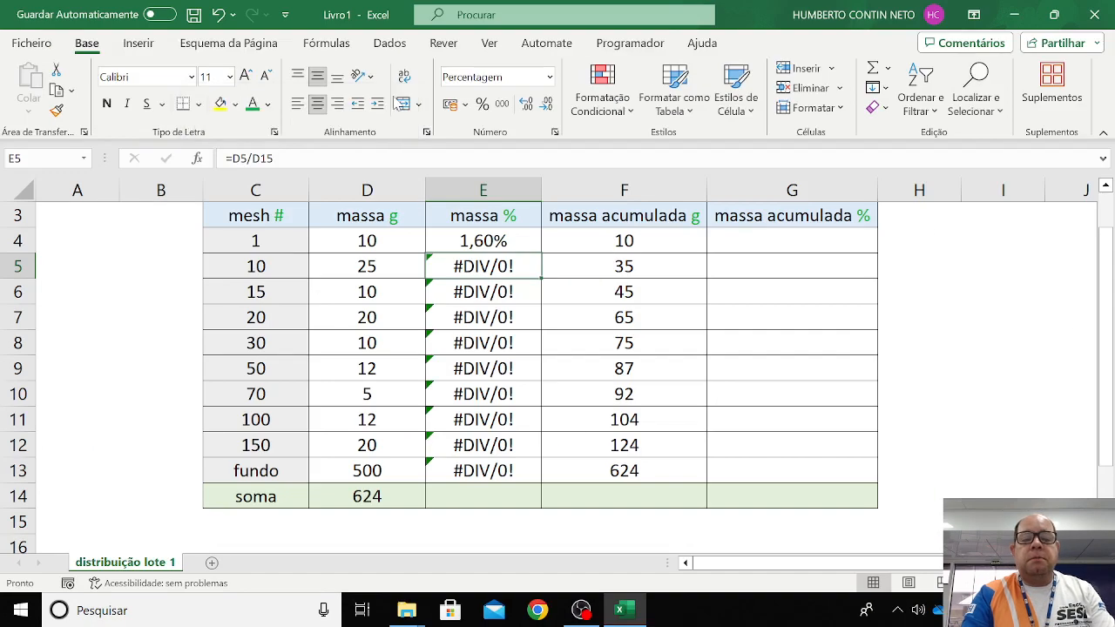
click(454, 246)
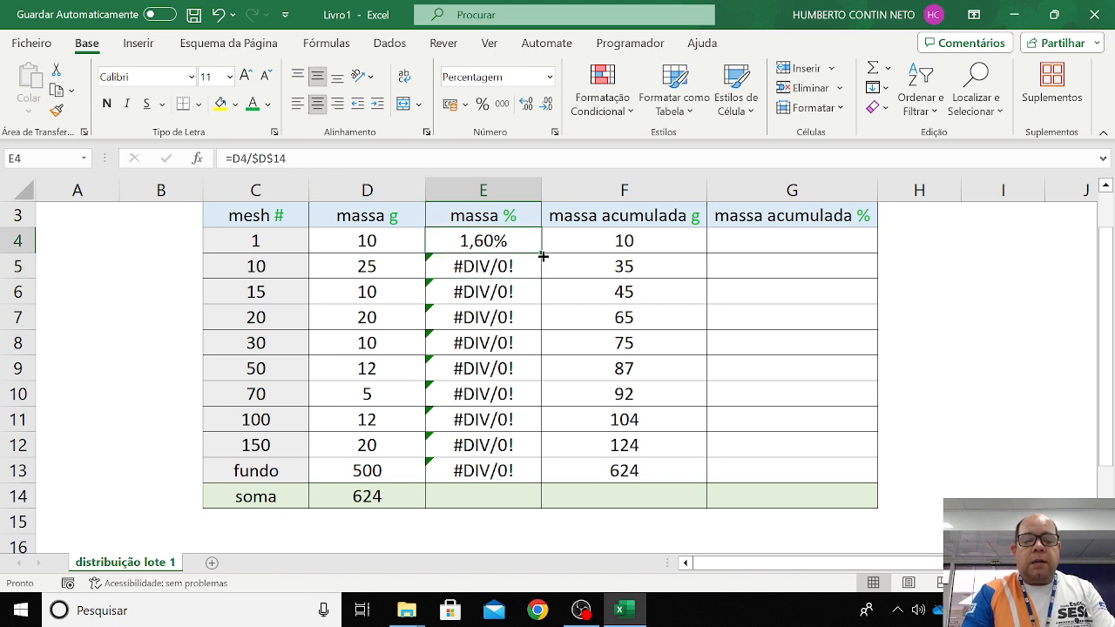
drag(542, 256, 564, 472)
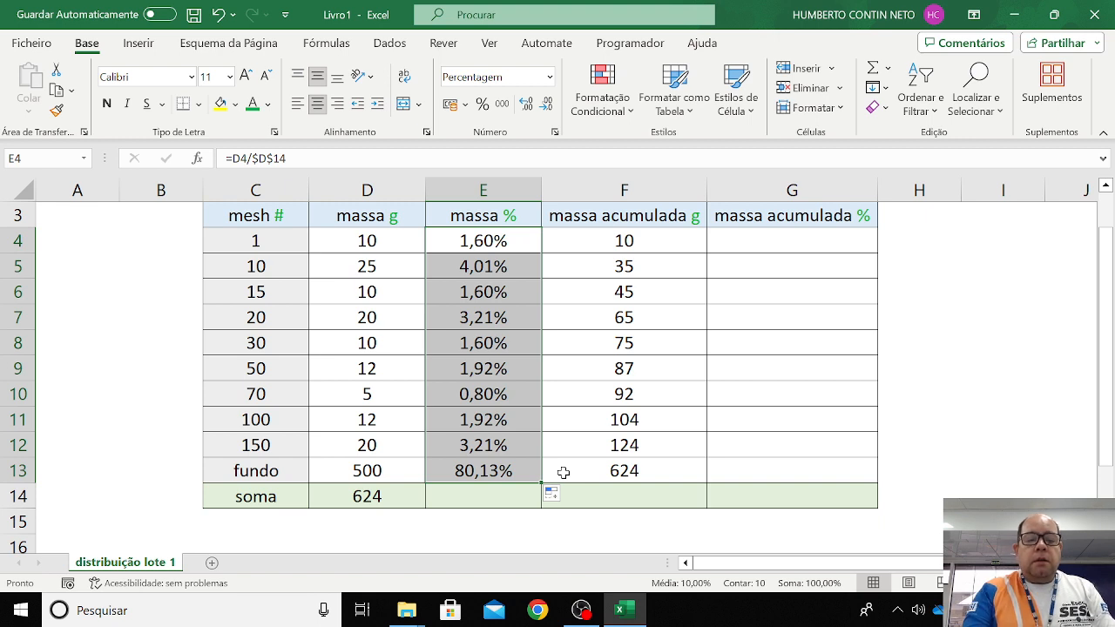
Examine the formulas in the massa % column from E4 to E13, checking how each one references the soma cell
click(488, 267)
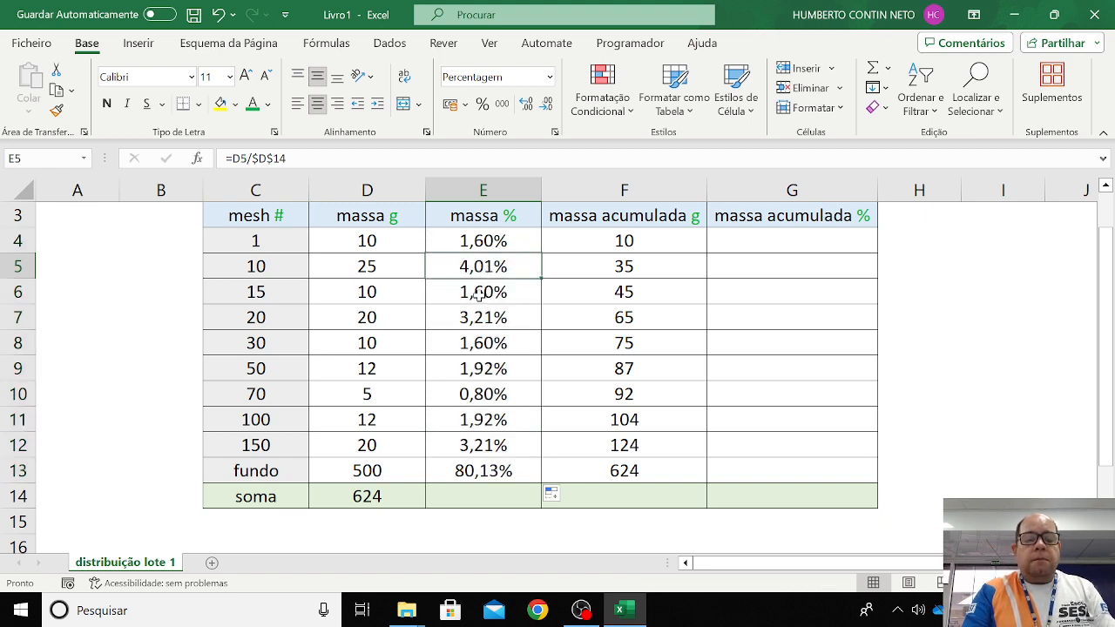
click(478, 295)
click(474, 319)
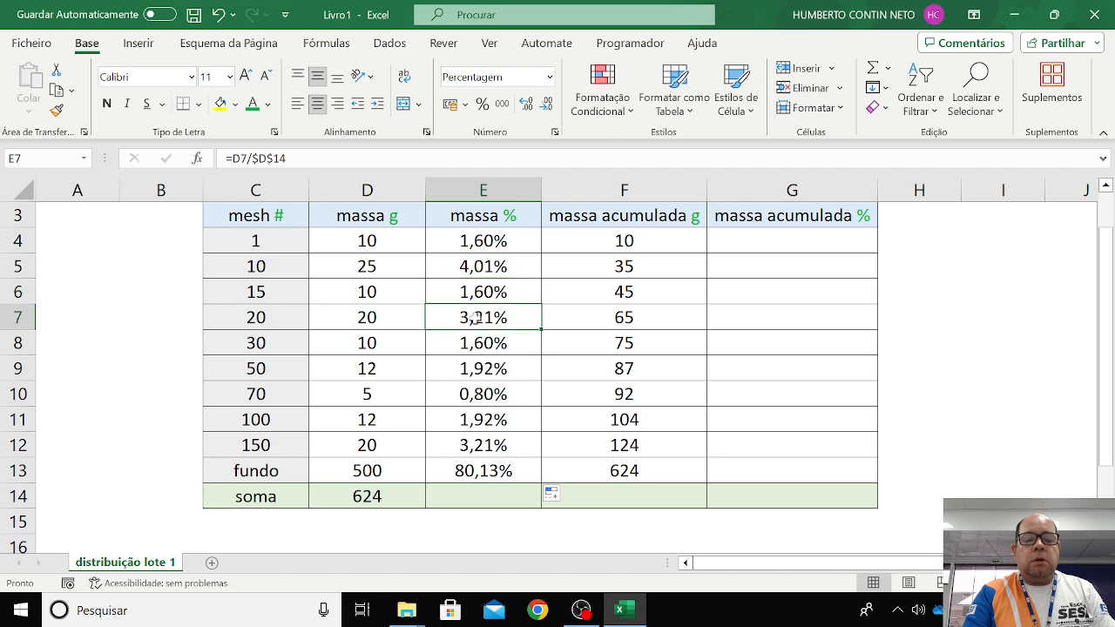
click(473, 340)
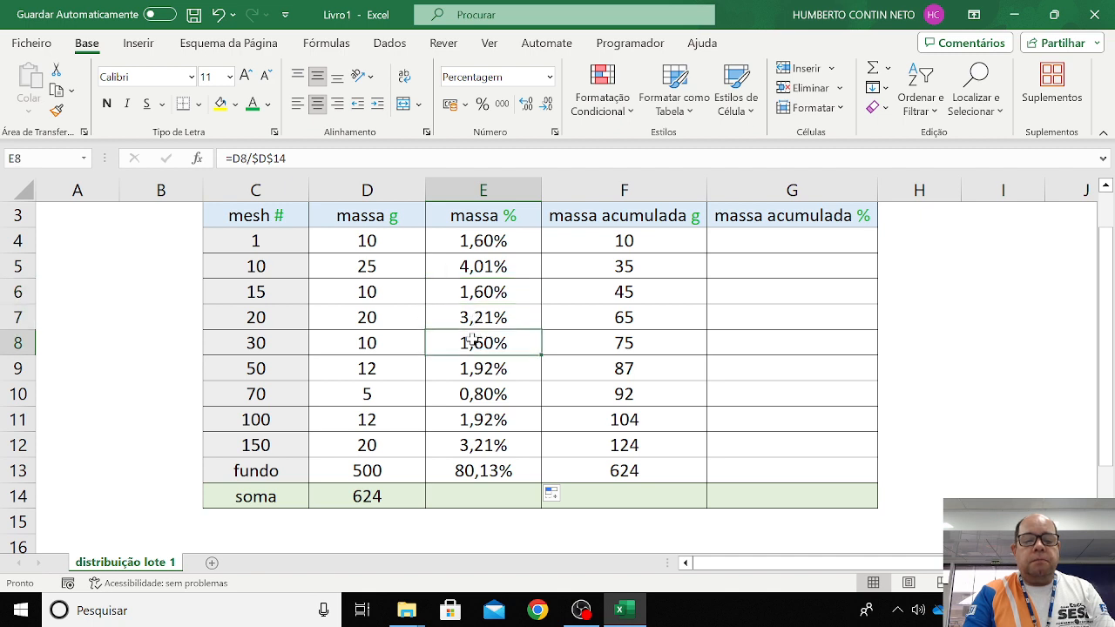
click(464, 403)
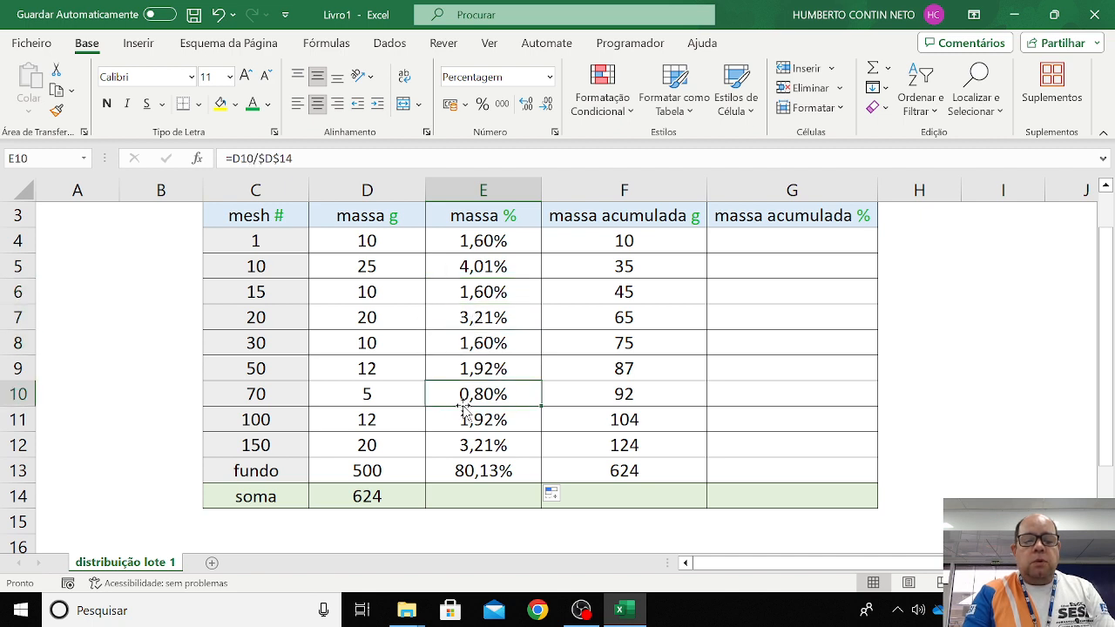
click(461, 464)
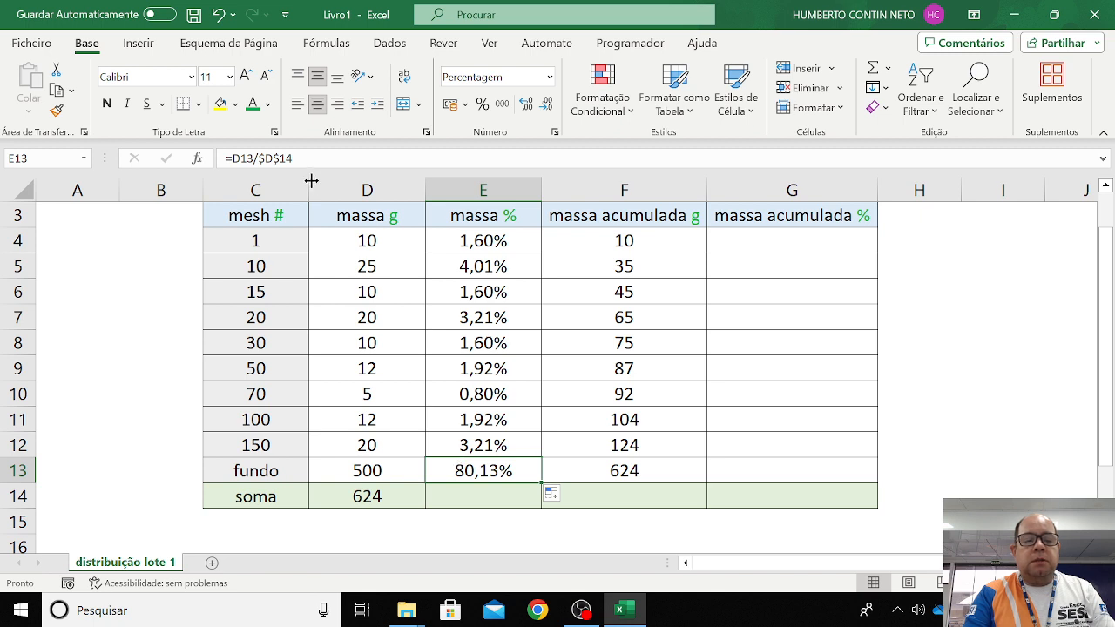
click(494, 244)
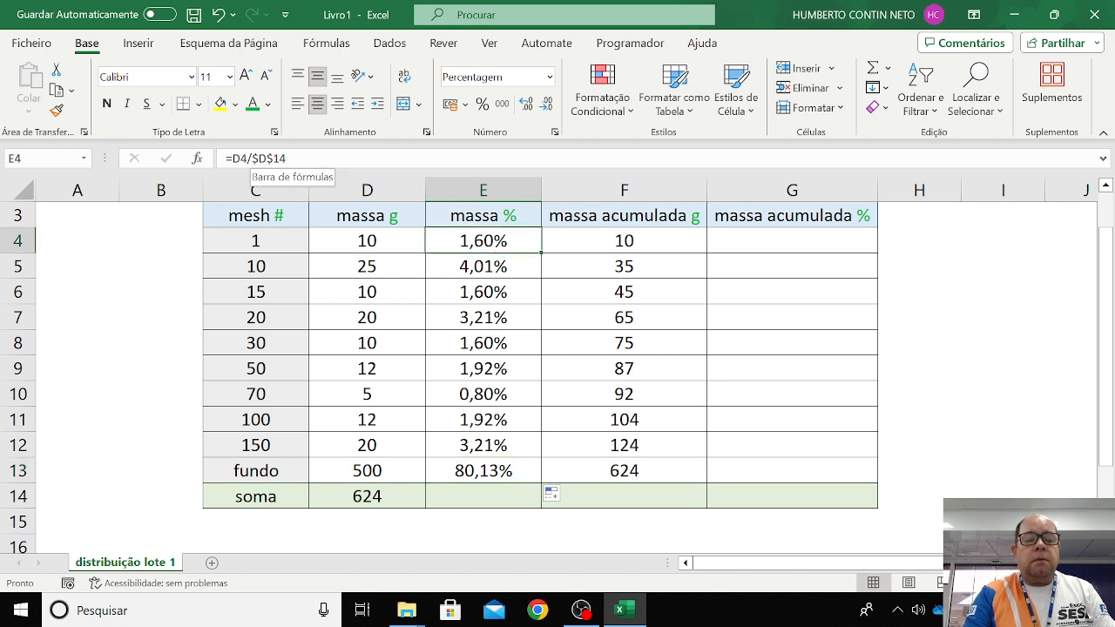
drag(252, 159, 286, 158)
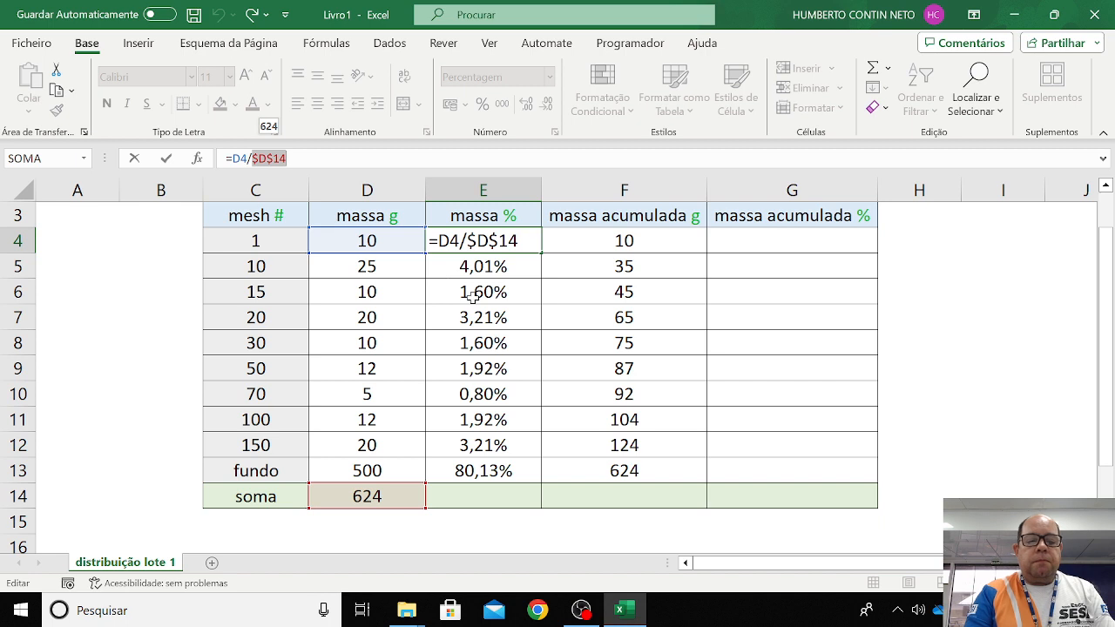
key(Return)
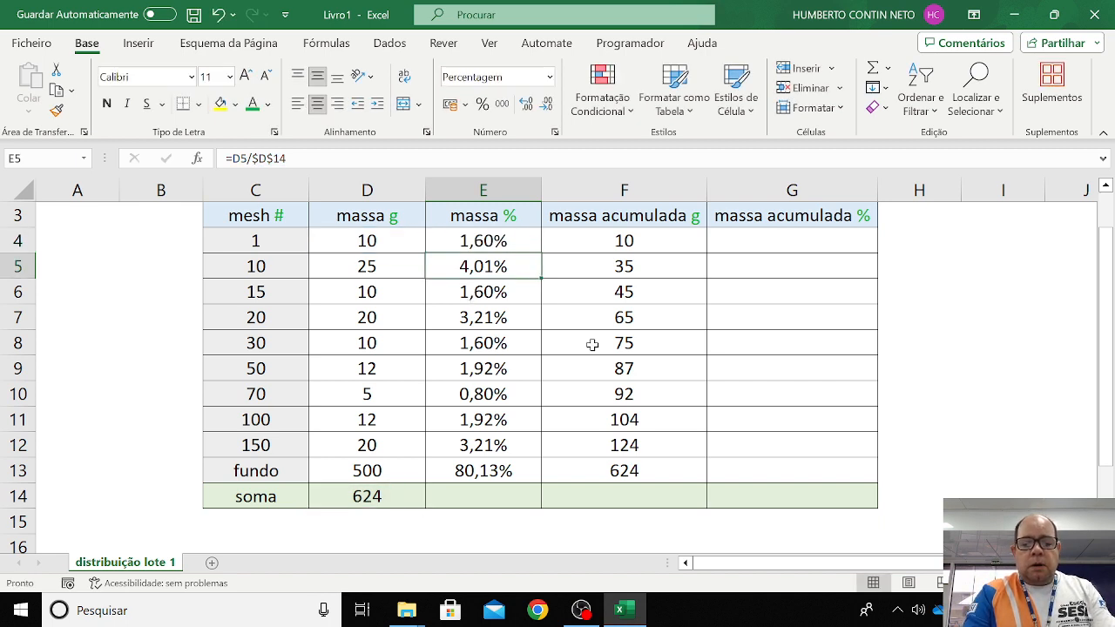
Compare the massa g and massa % headings with the massa acumulada g and massa acumulada % headings
click(771, 244)
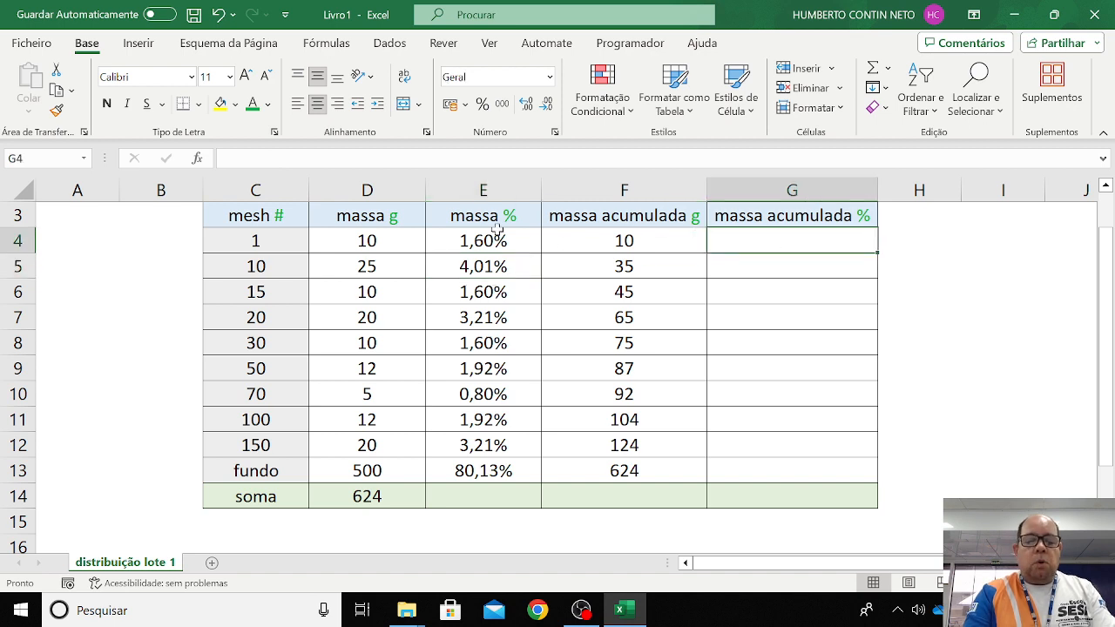
click(465, 212)
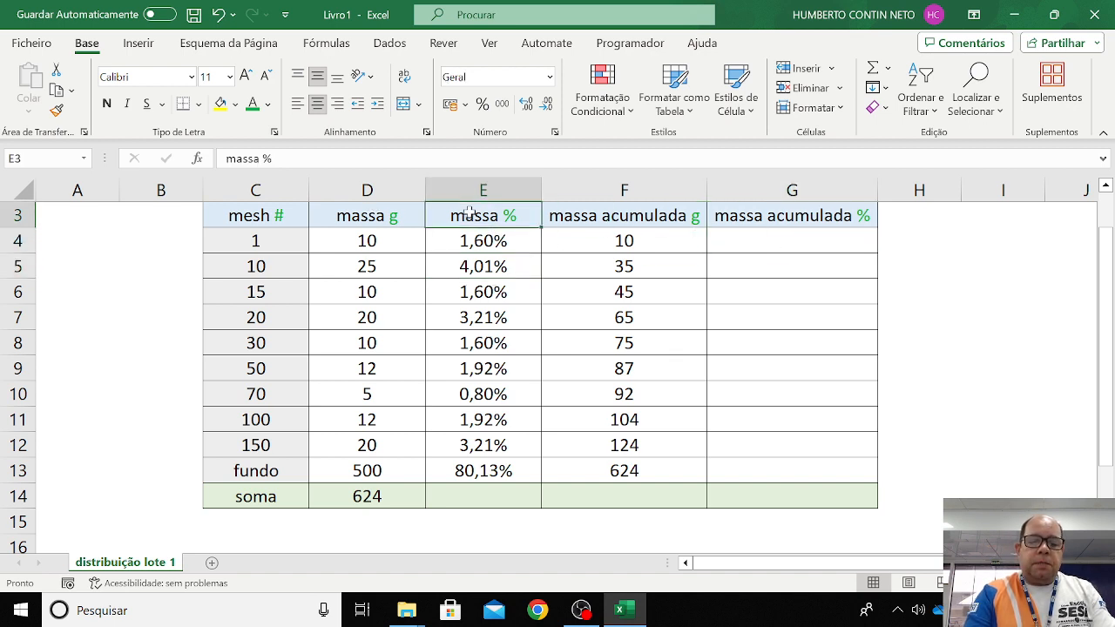
click(386, 216)
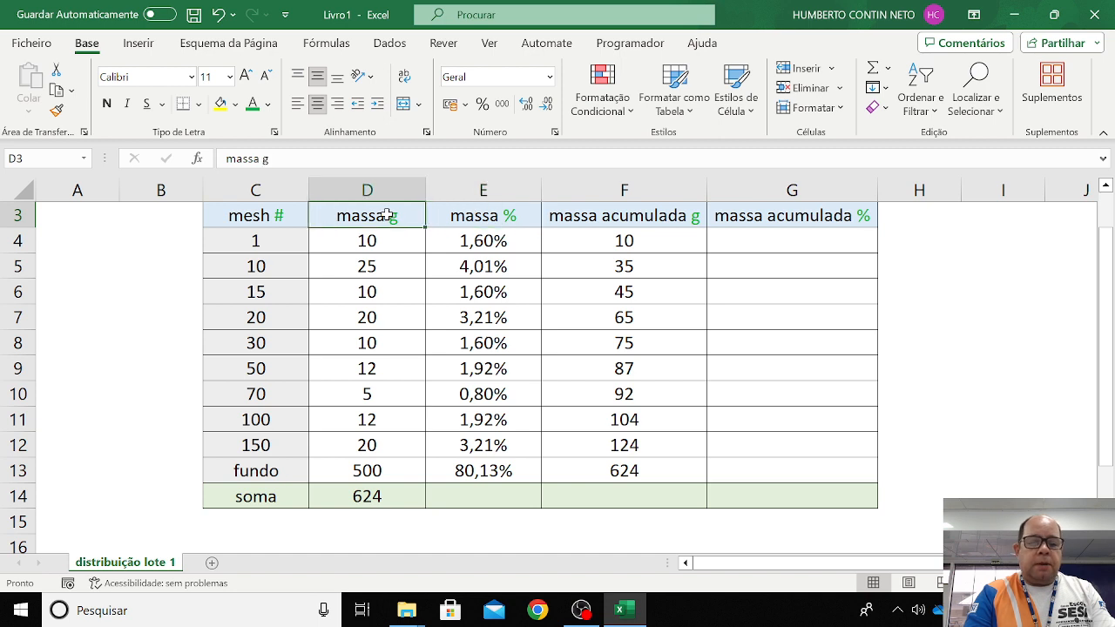
click(760, 216)
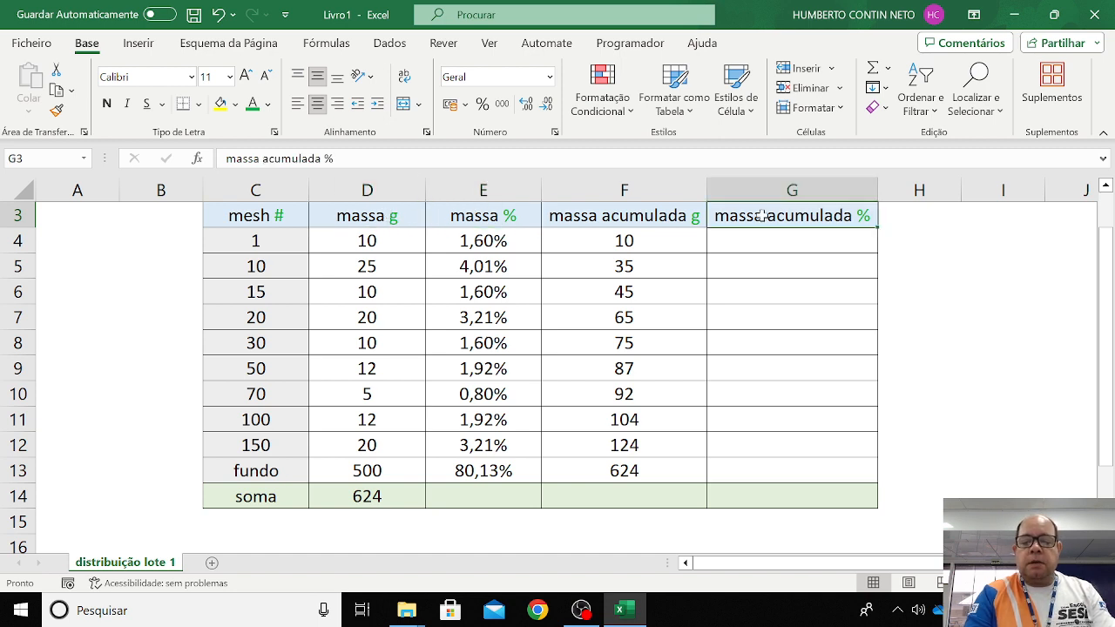
click(647, 214)
click(772, 218)
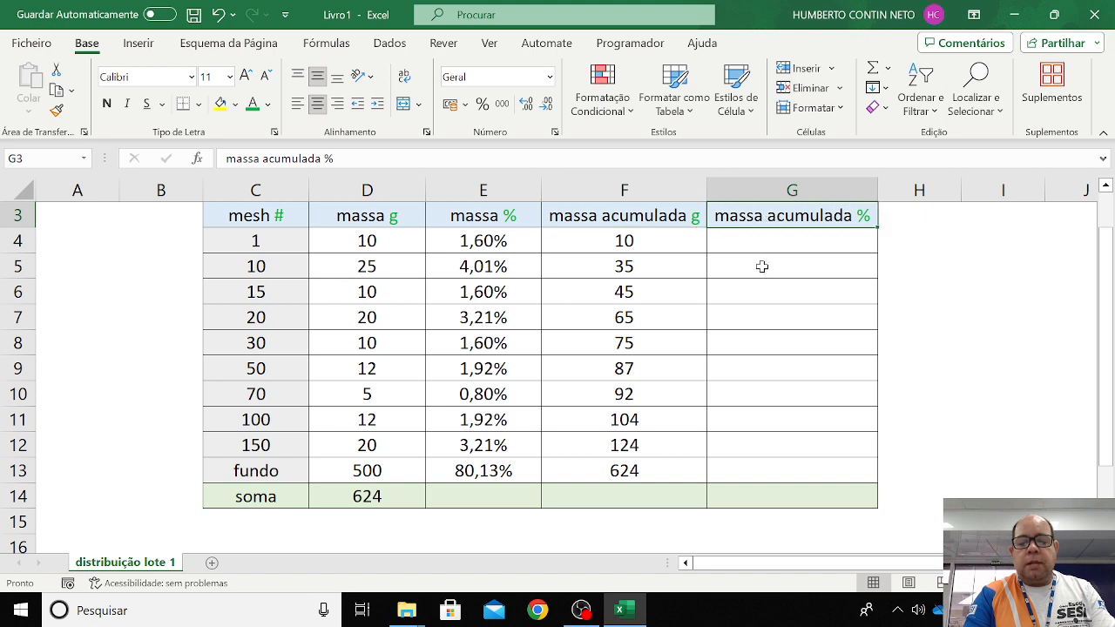
Format the massa acumulada % cells G4 through G13 with the Percentagem number category
click(761, 249)
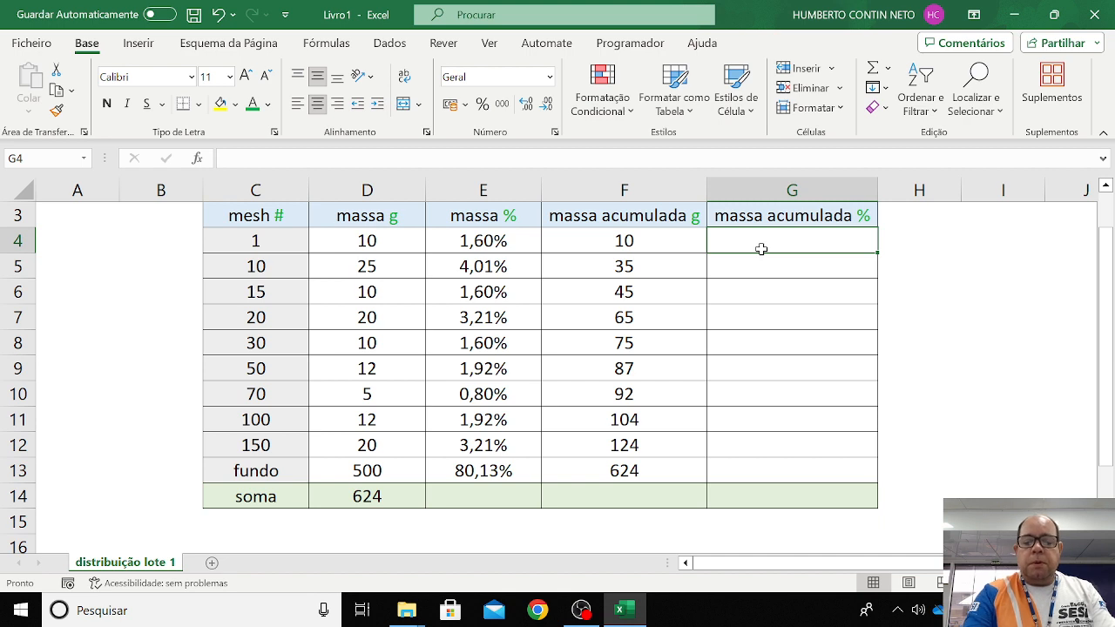
drag(754, 236, 777, 471)
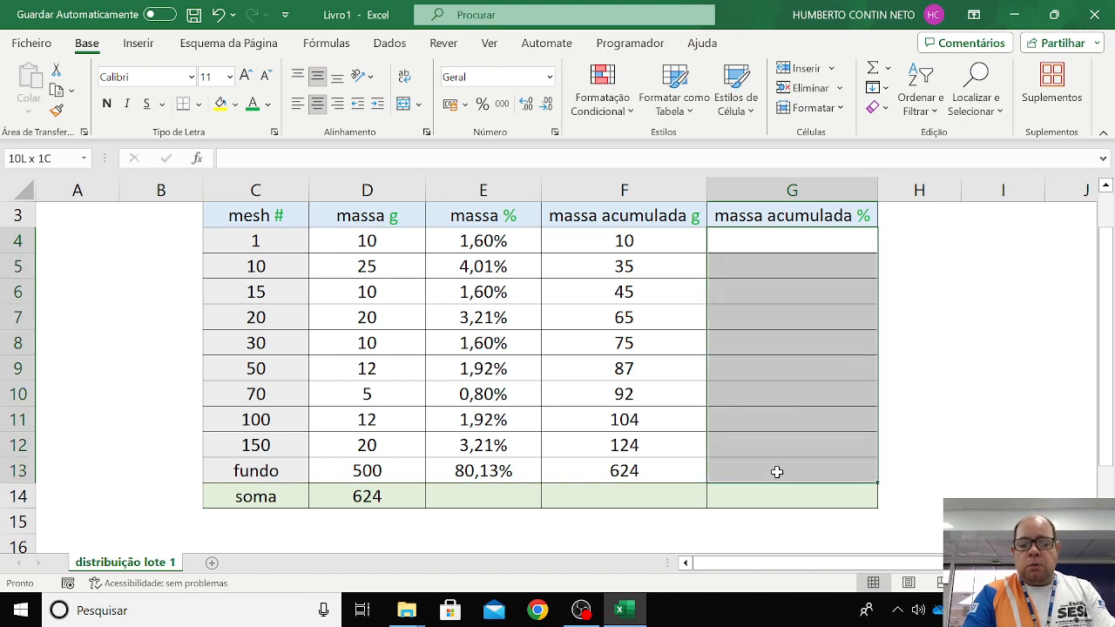
right_click(777, 471)
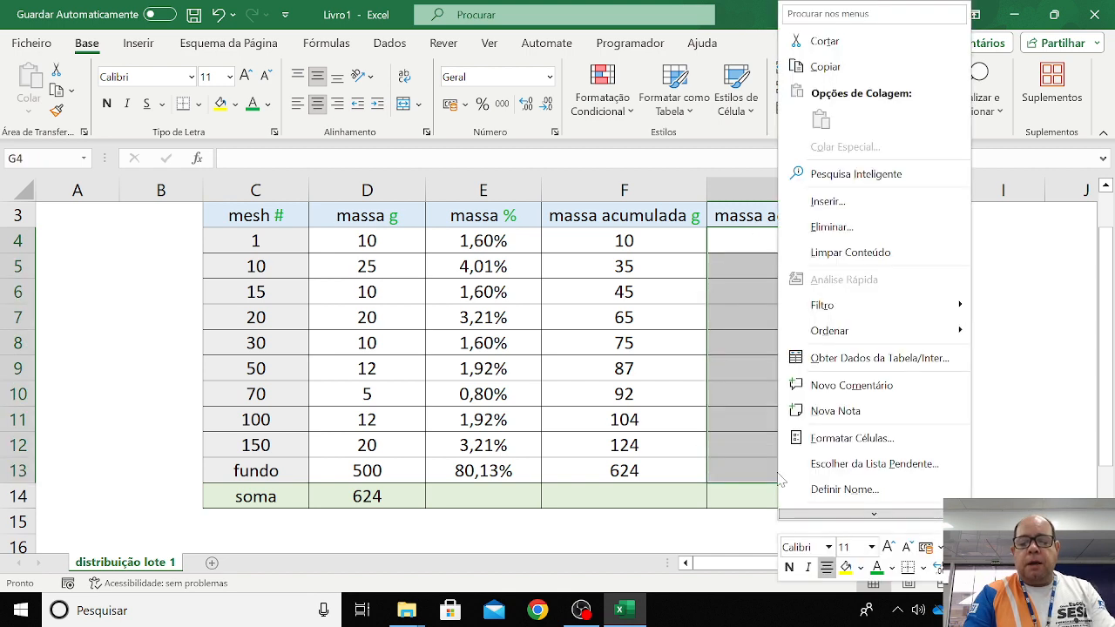
click(818, 438)
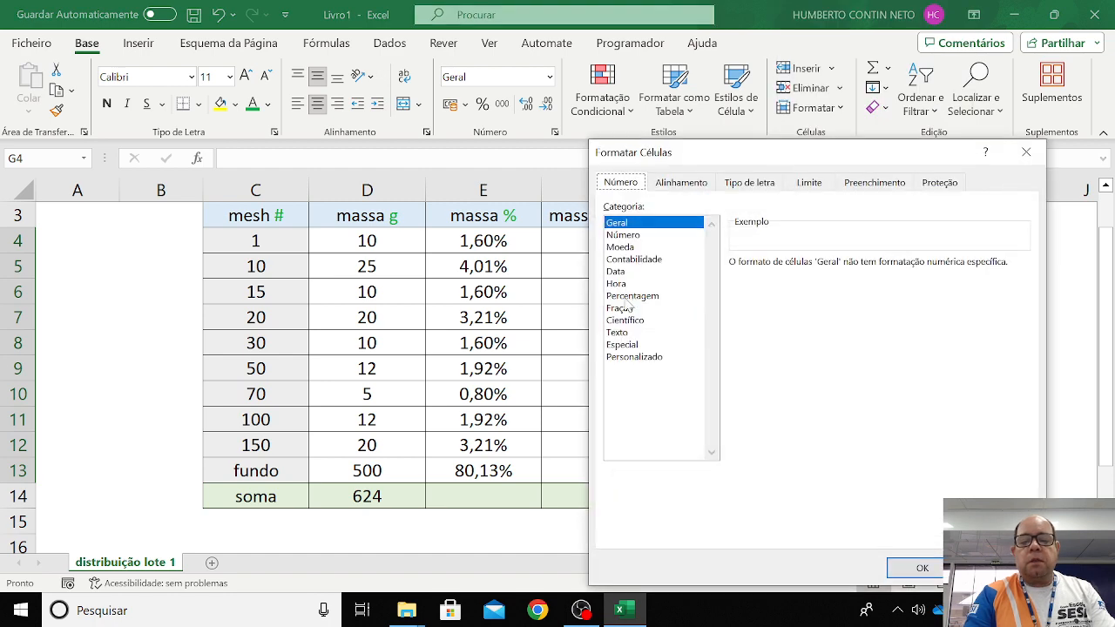
click(629, 297)
click(910, 567)
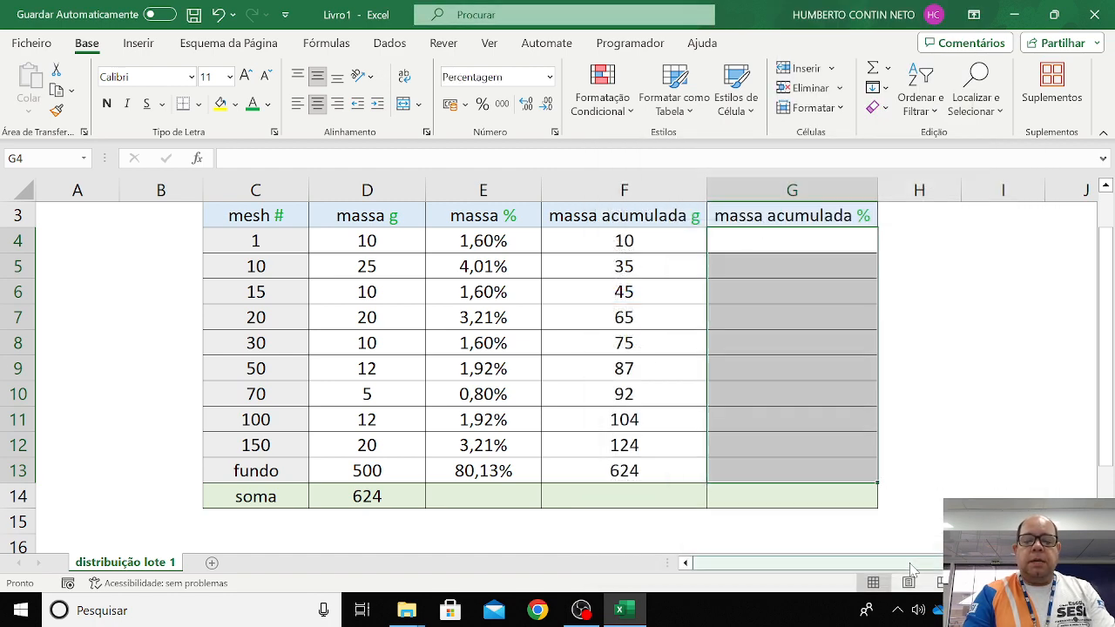
Enter the formula =F4/F13 in G4, the first massa acumulada % cell
click(780, 245)
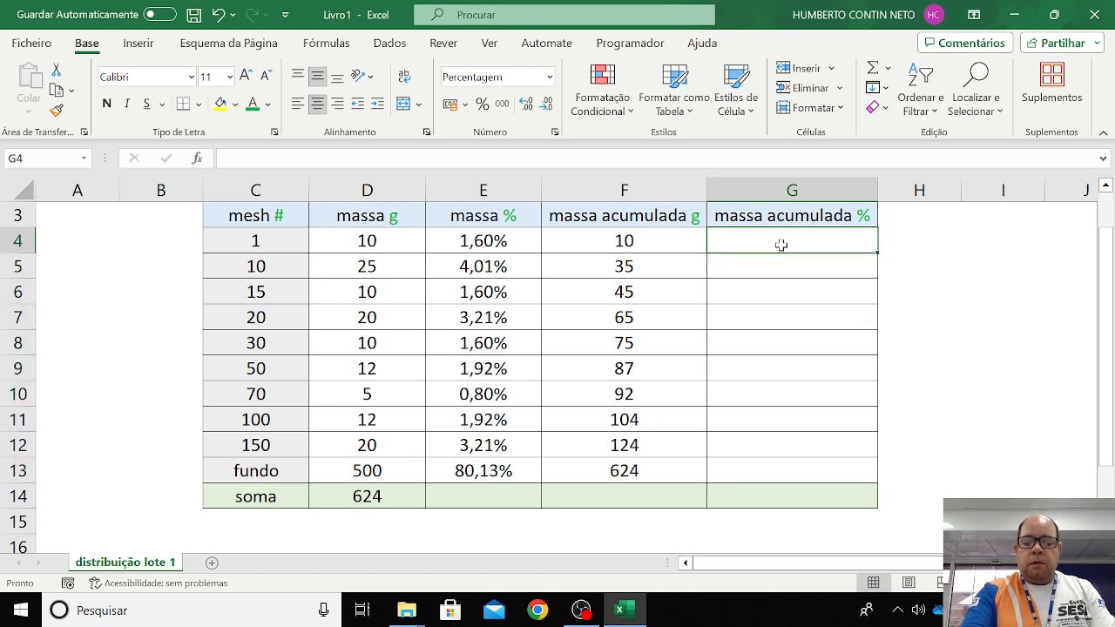
text(=)
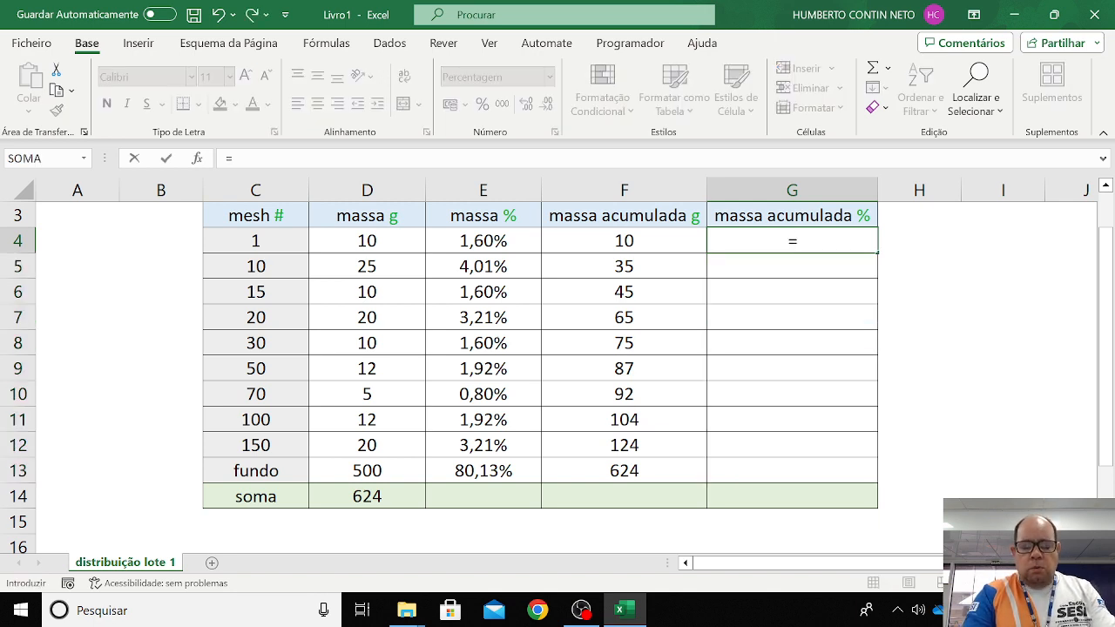
click(621, 241)
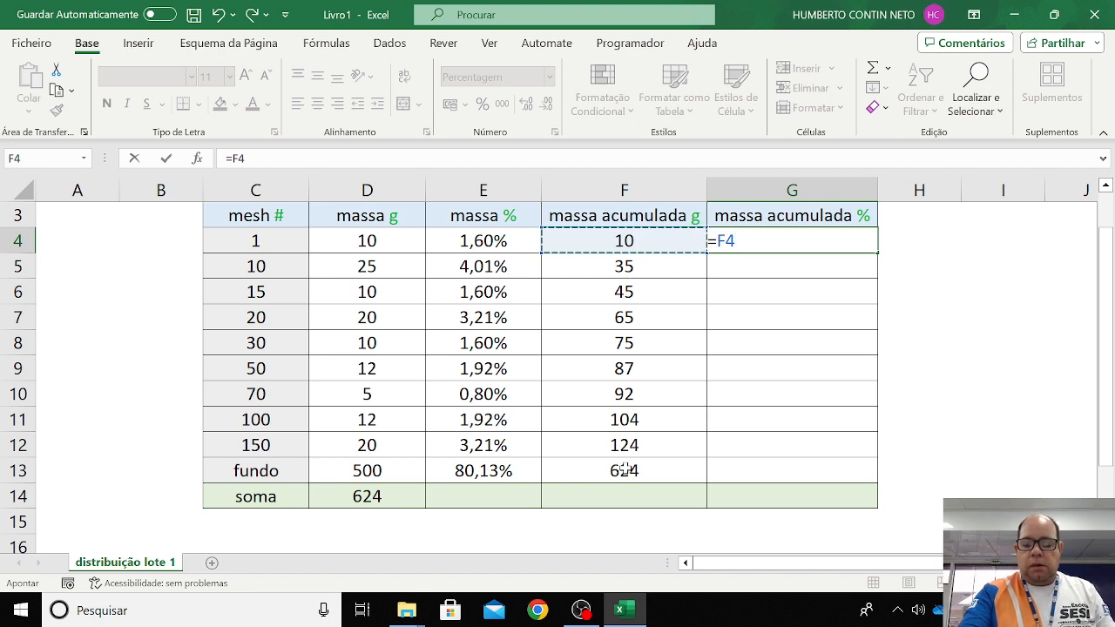
text(/)
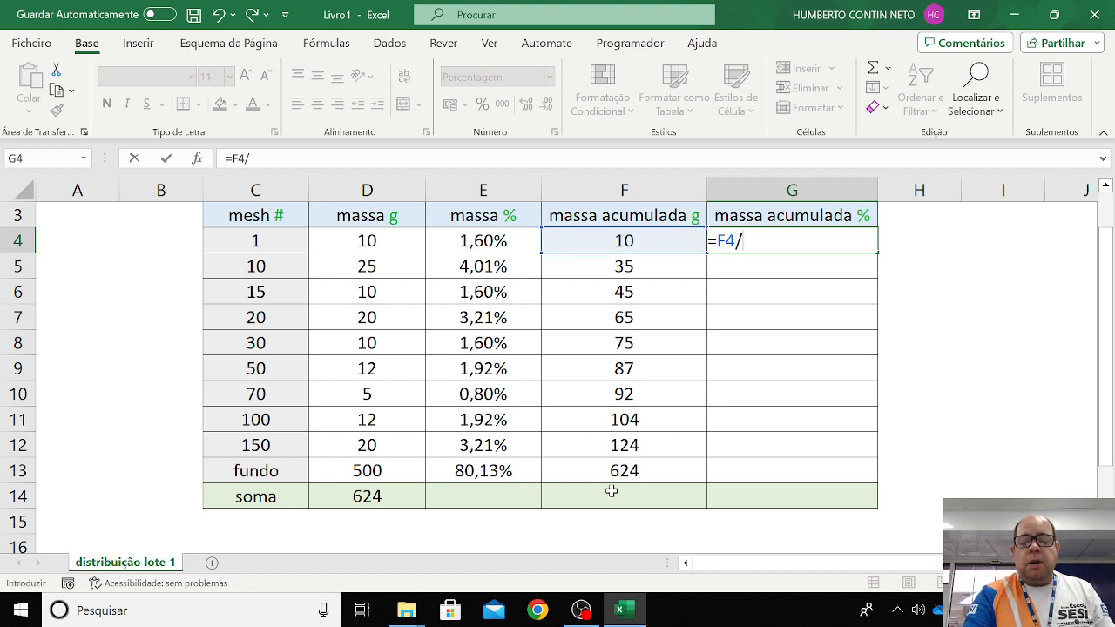
click(623, 470)
key(Return)
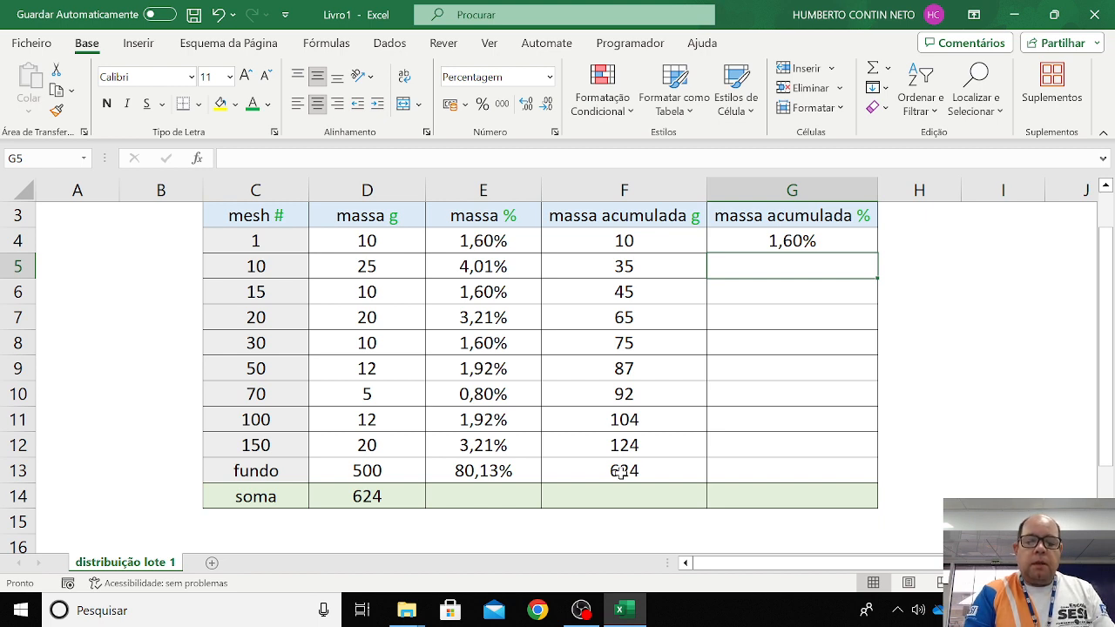
Open the formula in G4 for editing and start the Lupa magnifier to enlarge the screen
click(809, 240)
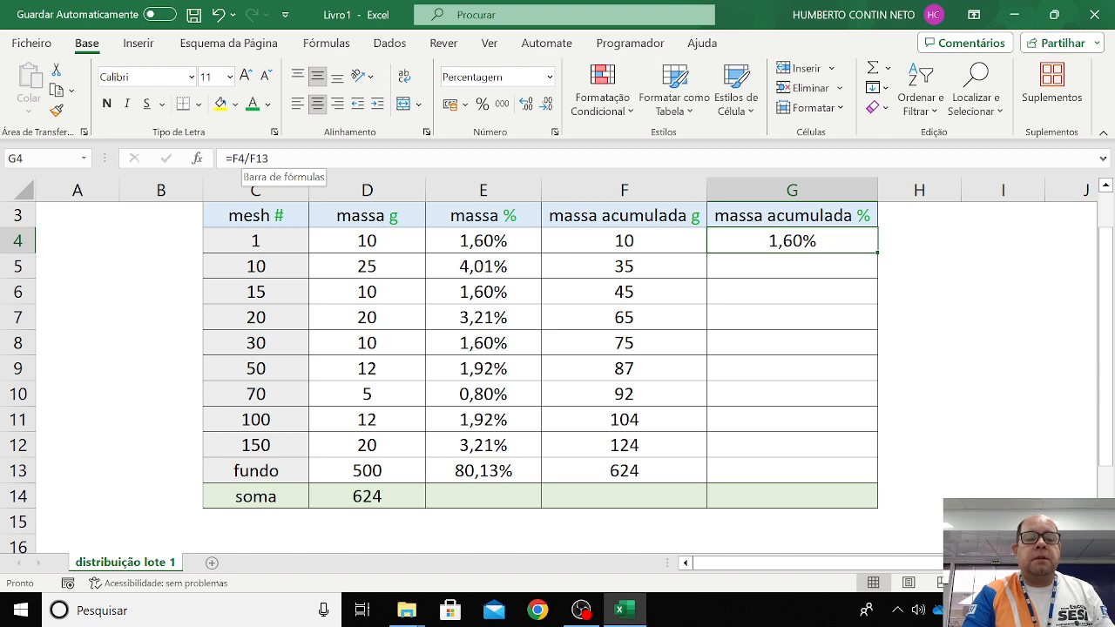
key(F2)
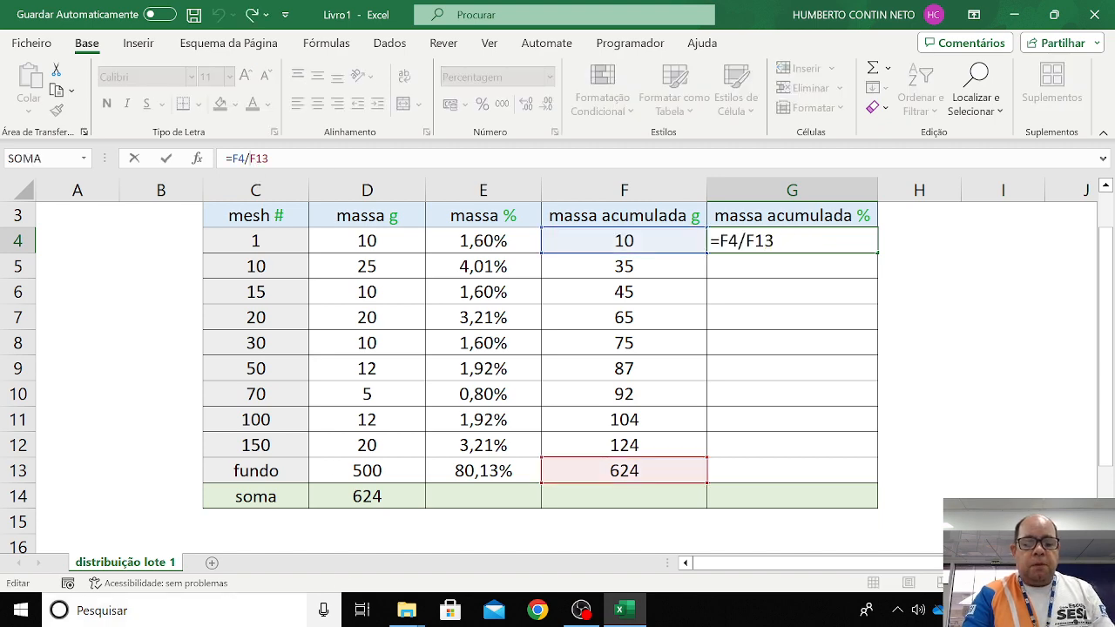
click(214, 608)
text(lupa)
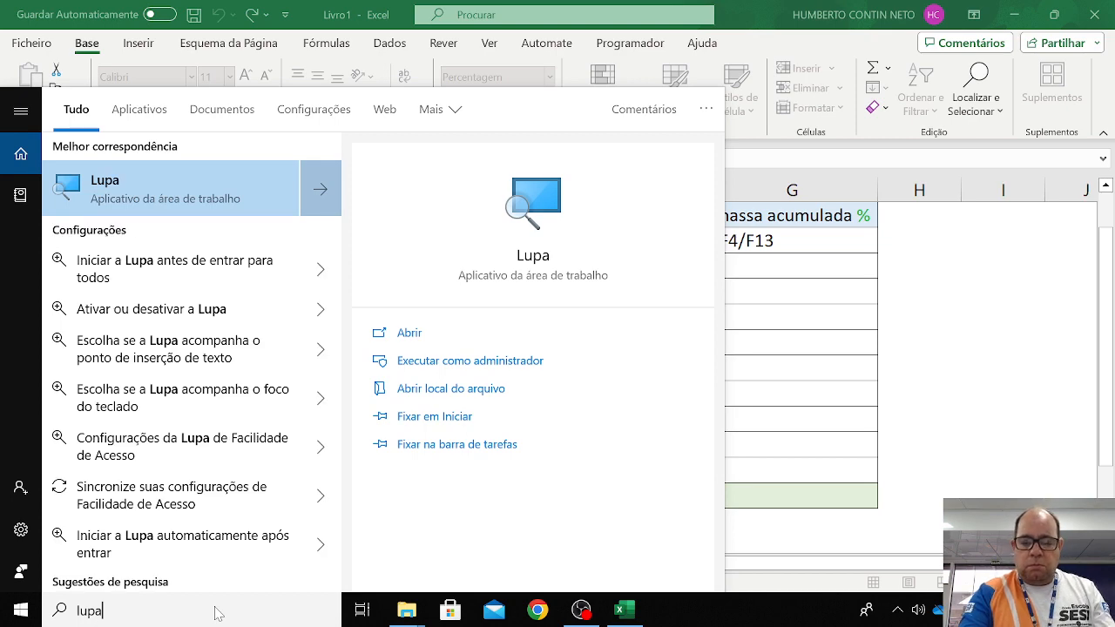
key(Return)
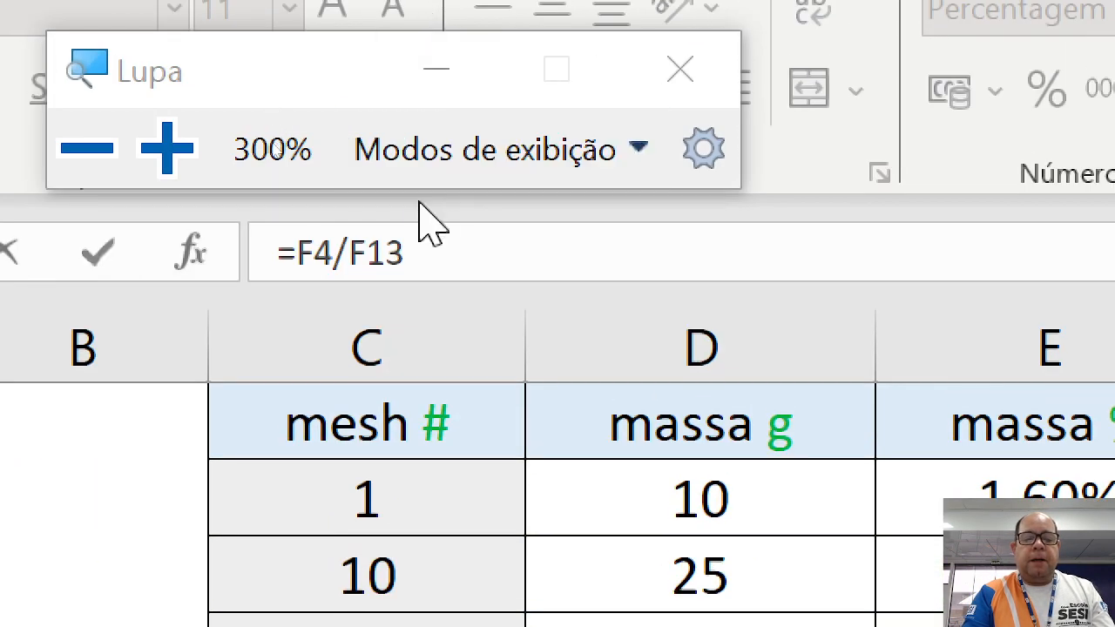
Change the G4 formula to =F4/$F$13 and close the Lupa magnifier
click(352, 253)
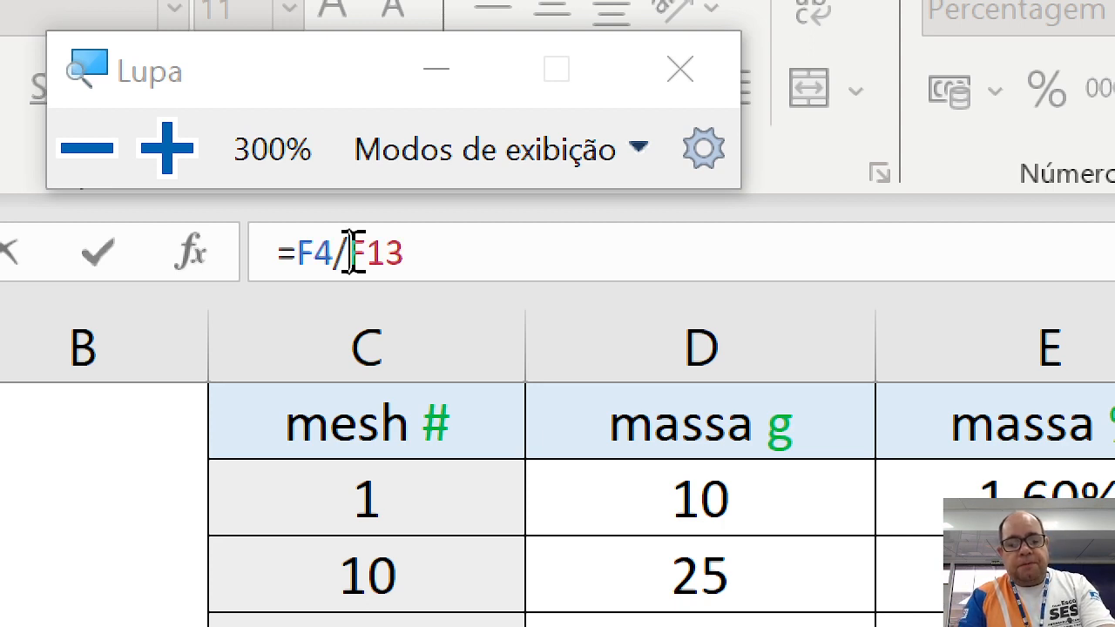
text($)
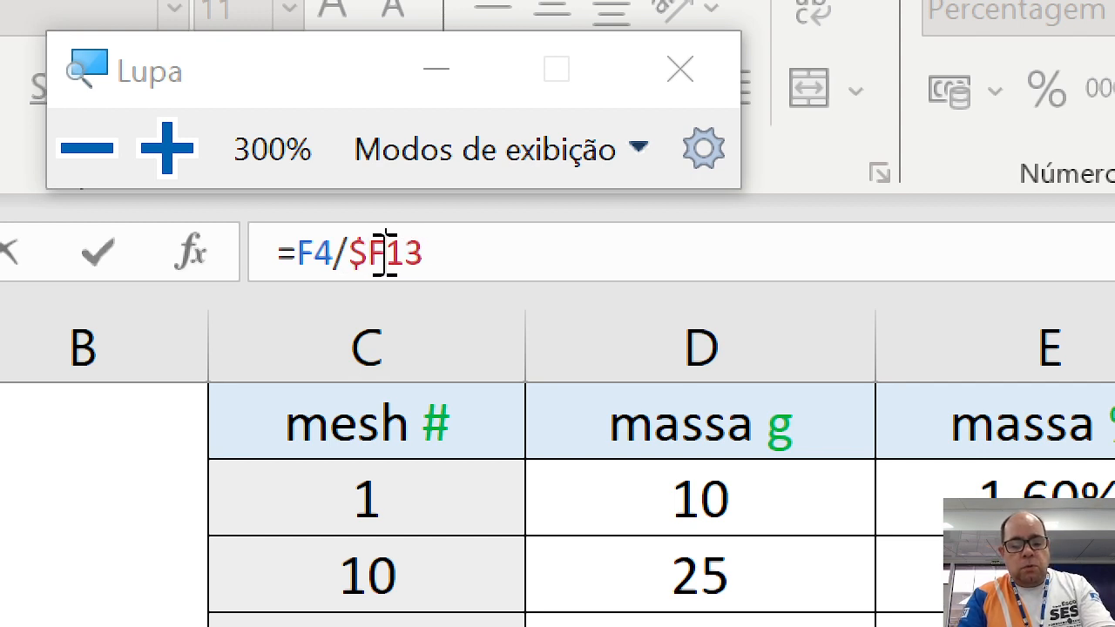
click(385, 258)
text($)
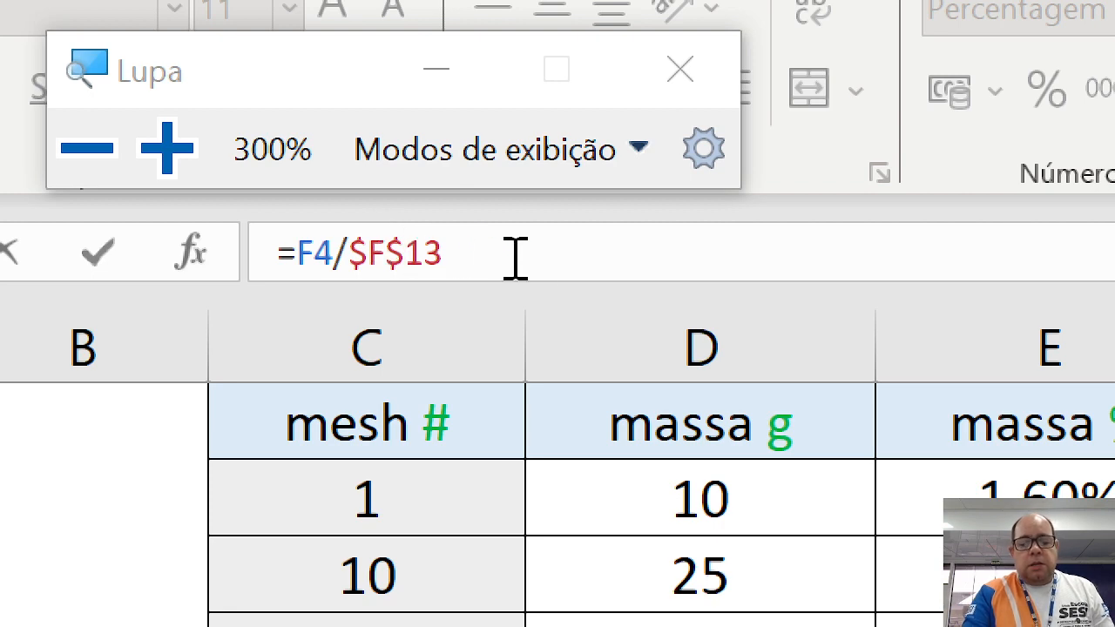
key(Return)
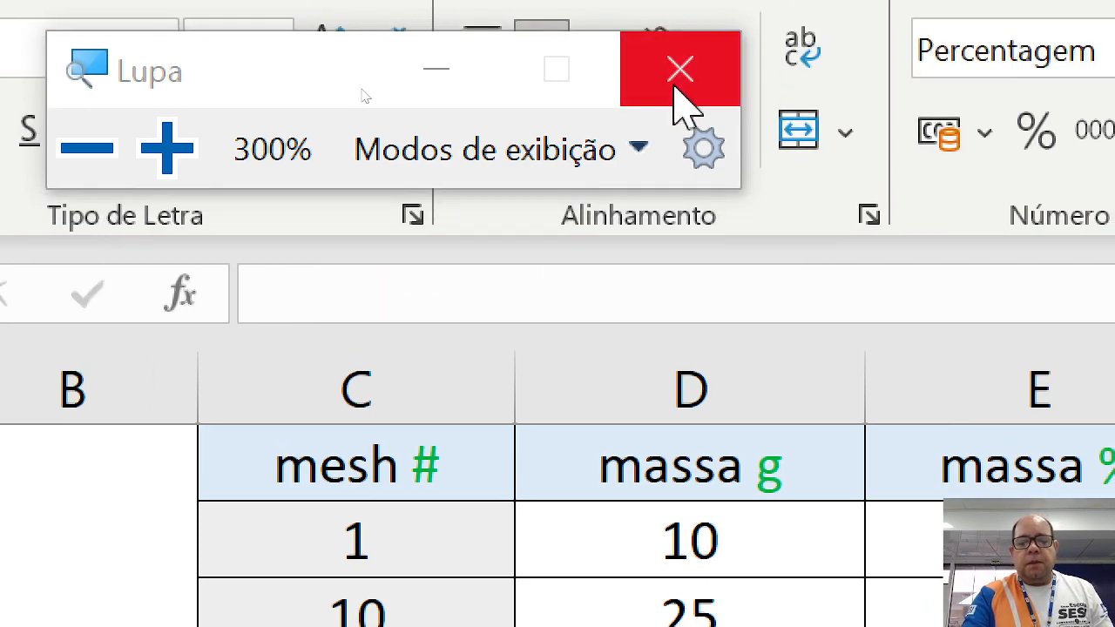
click(678, 69)
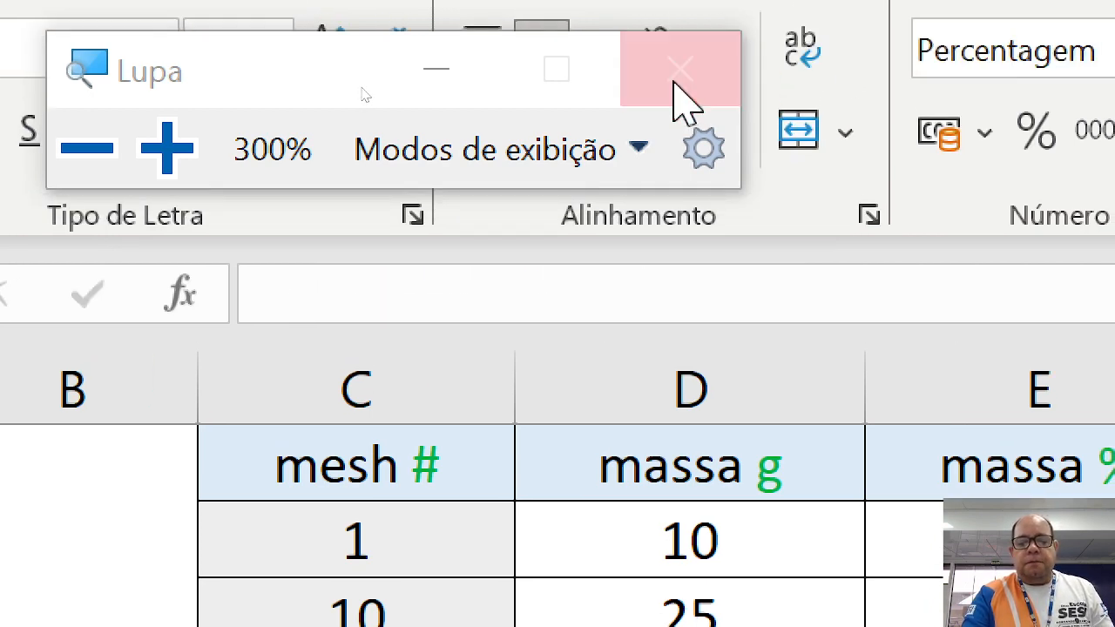
Fill the G4 formula down the massa acumulada % column through G13 and check the formula in G13
click(745, 237)
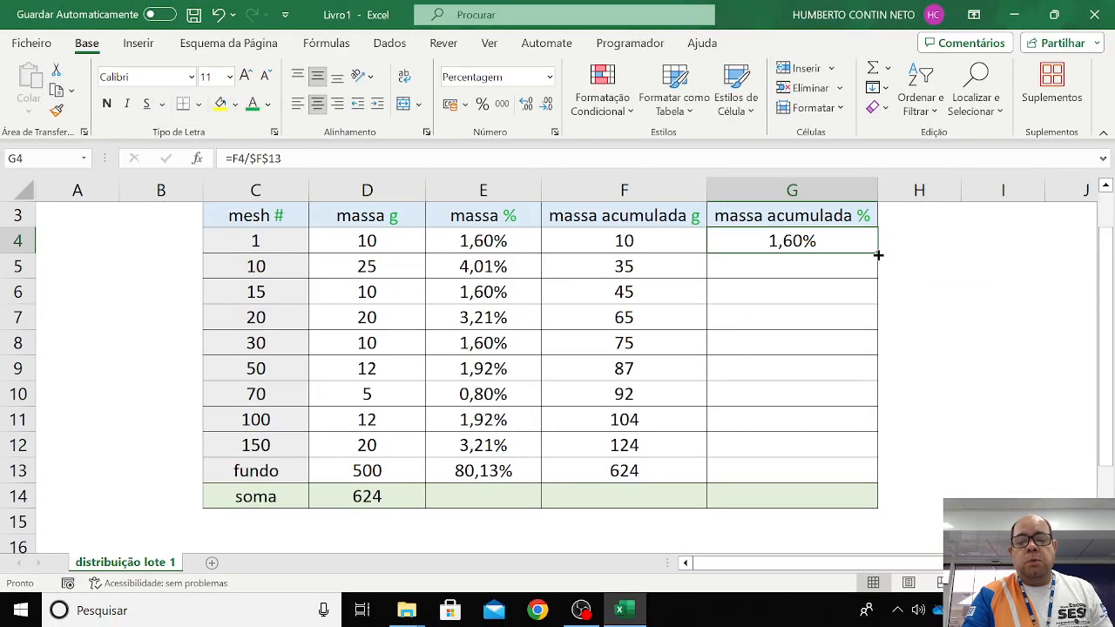
drag(878, 254, 873, 484)
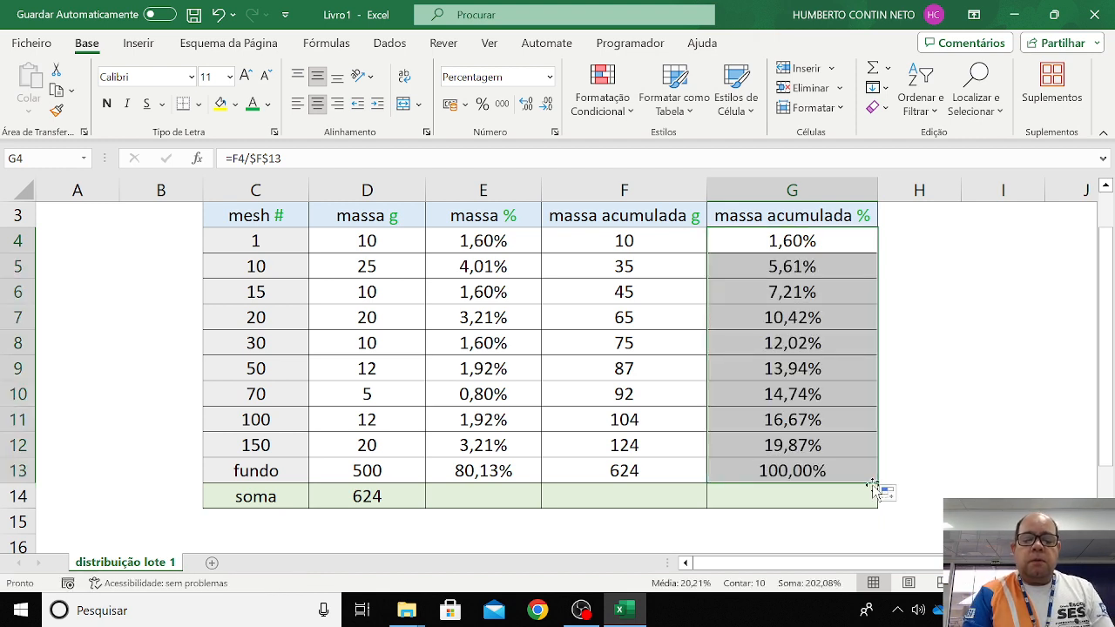
drag(873, 484, 836, 373)
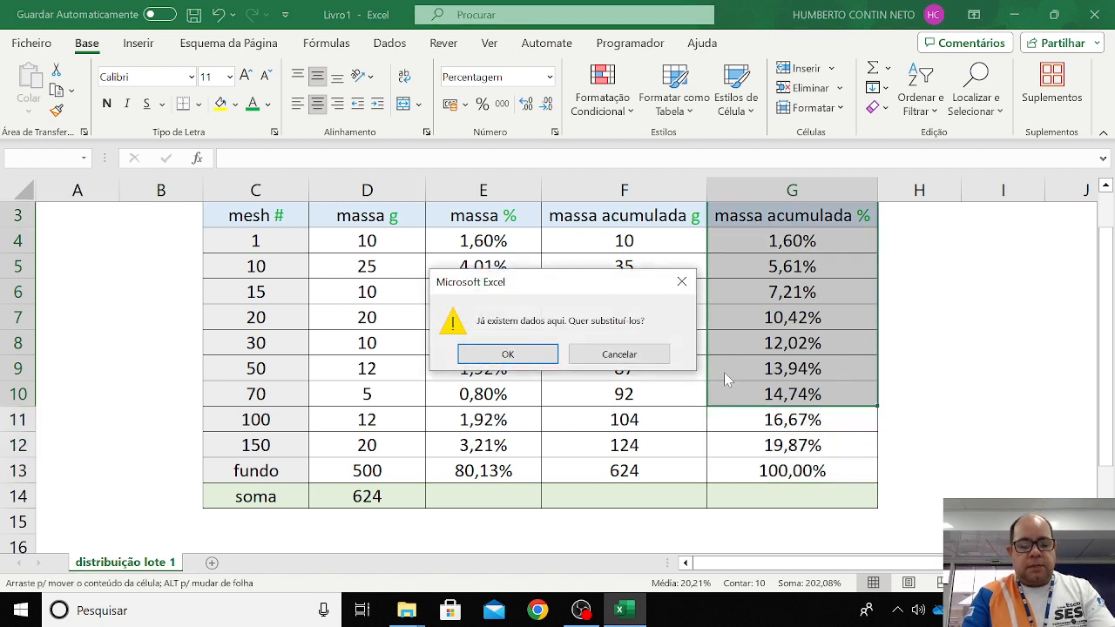
key(Escape)
click(810, 470)
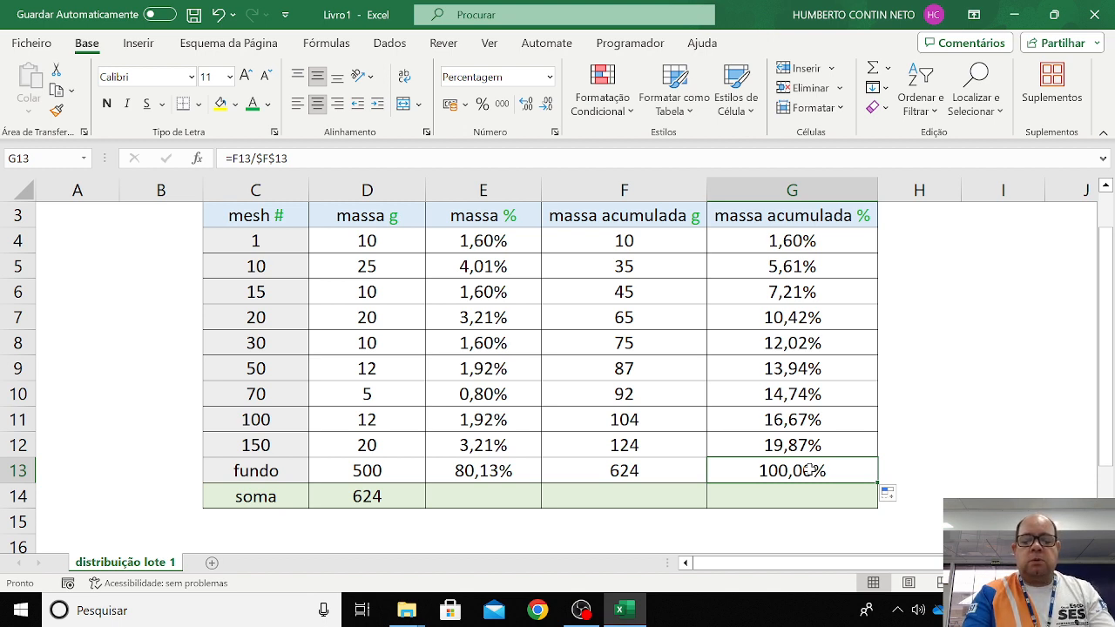
Insert a combination chart of columns and a line on a secondary axis from C4:C13, E4:E13 and G4:G13
drag(784, 564, 832, 583)
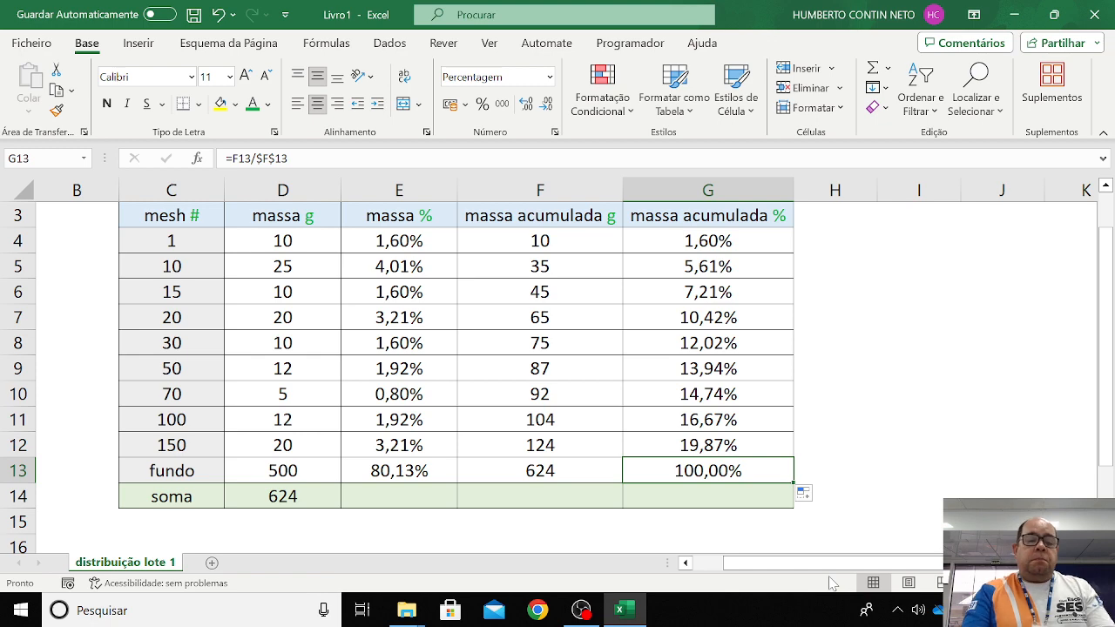
click(138, 43)
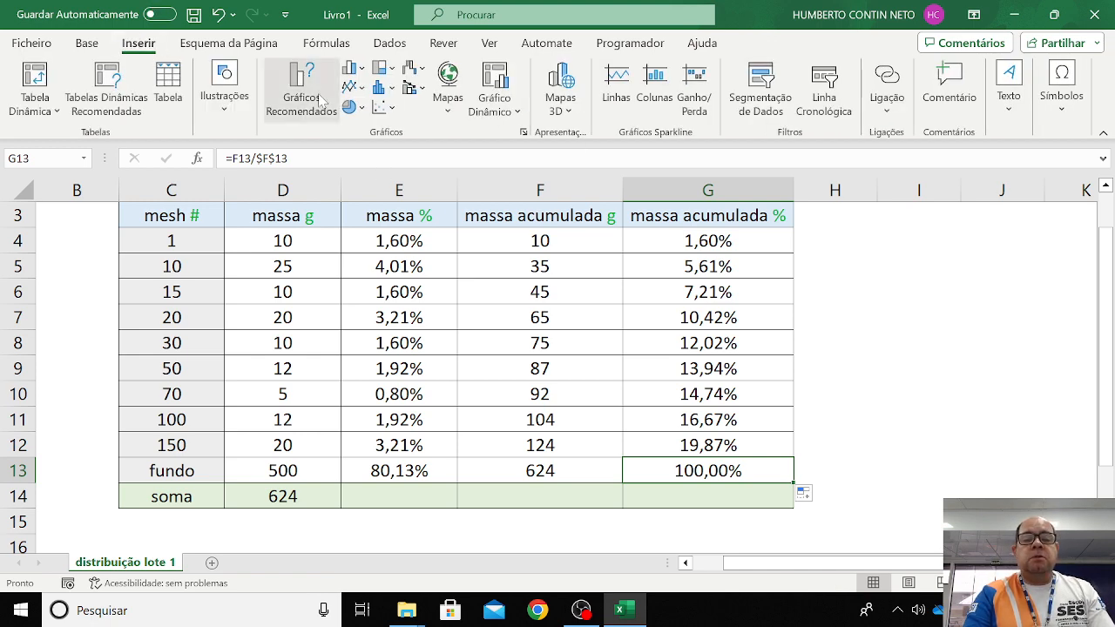
click(420, 88)
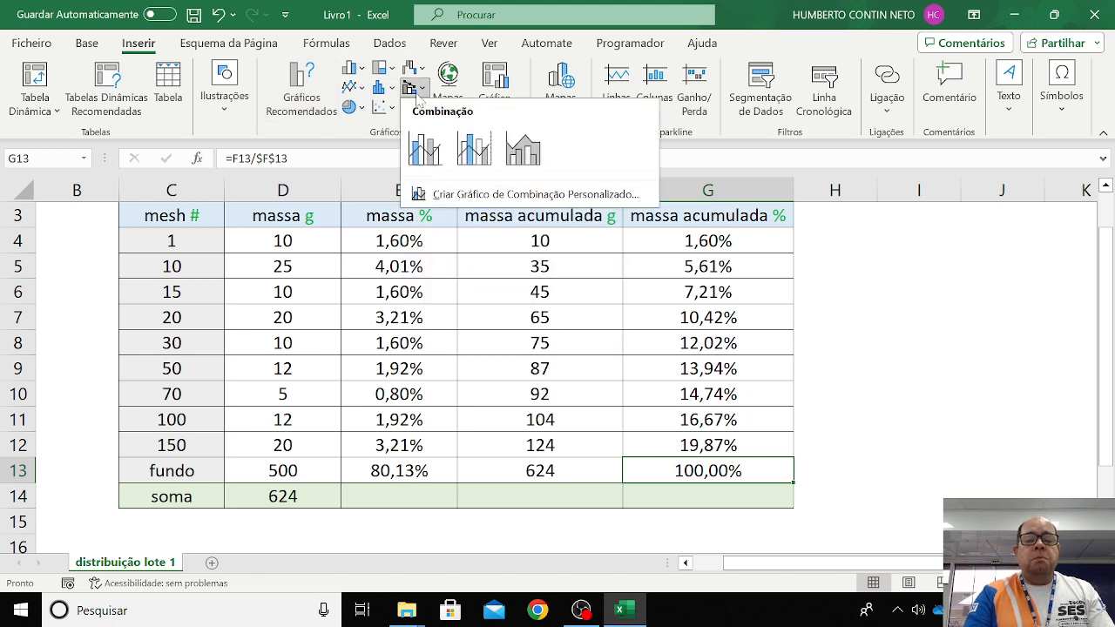
click(418, 91)
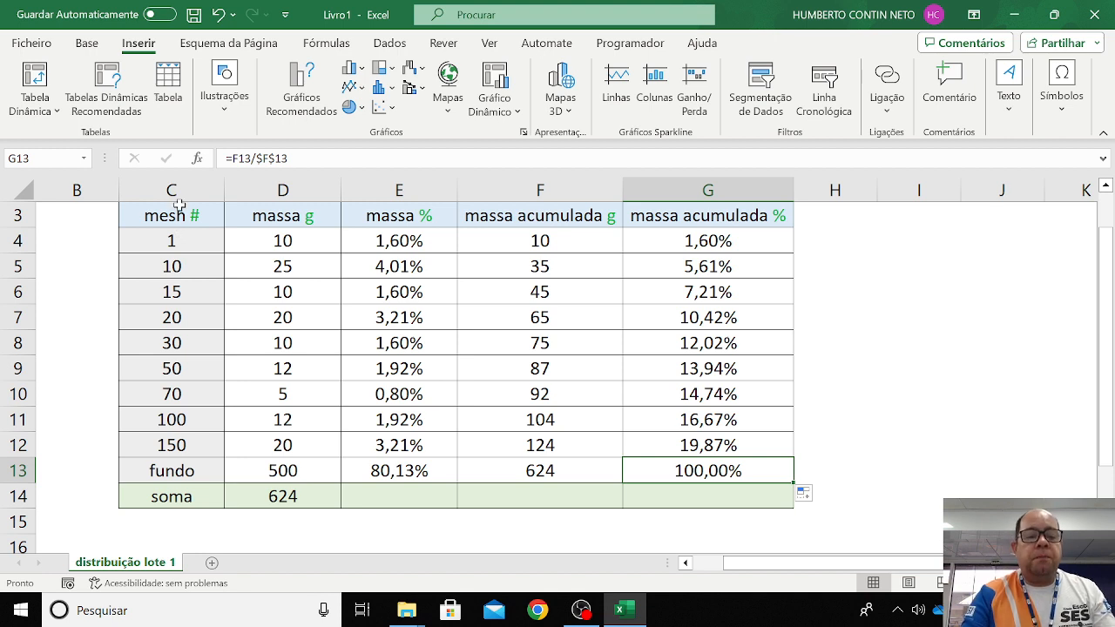
drag(177, 212, 184, 472)
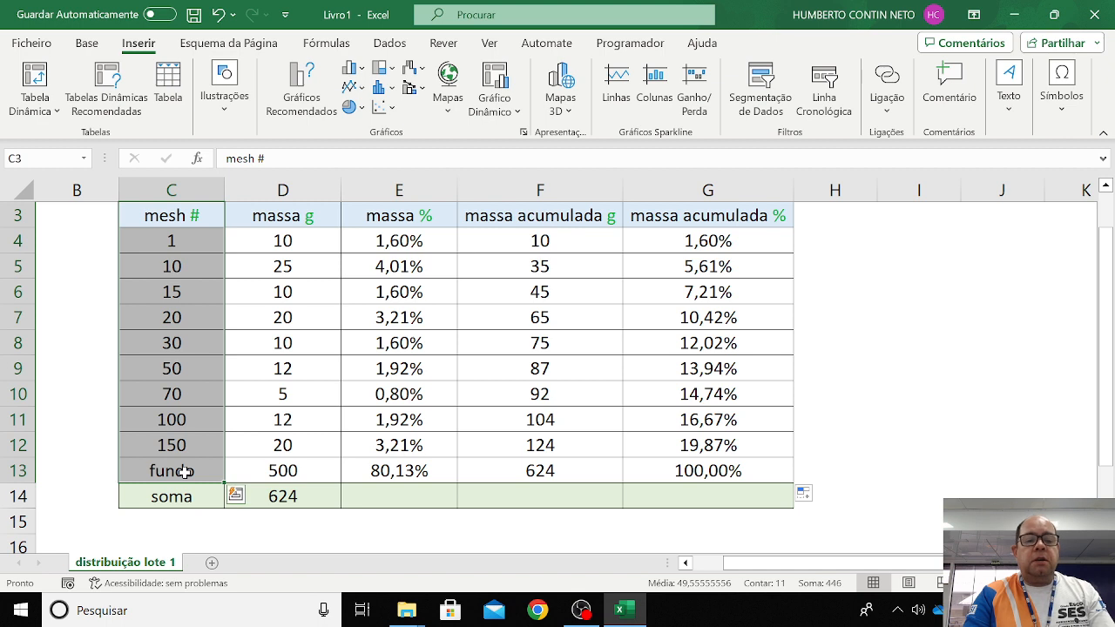
click(181, 235)
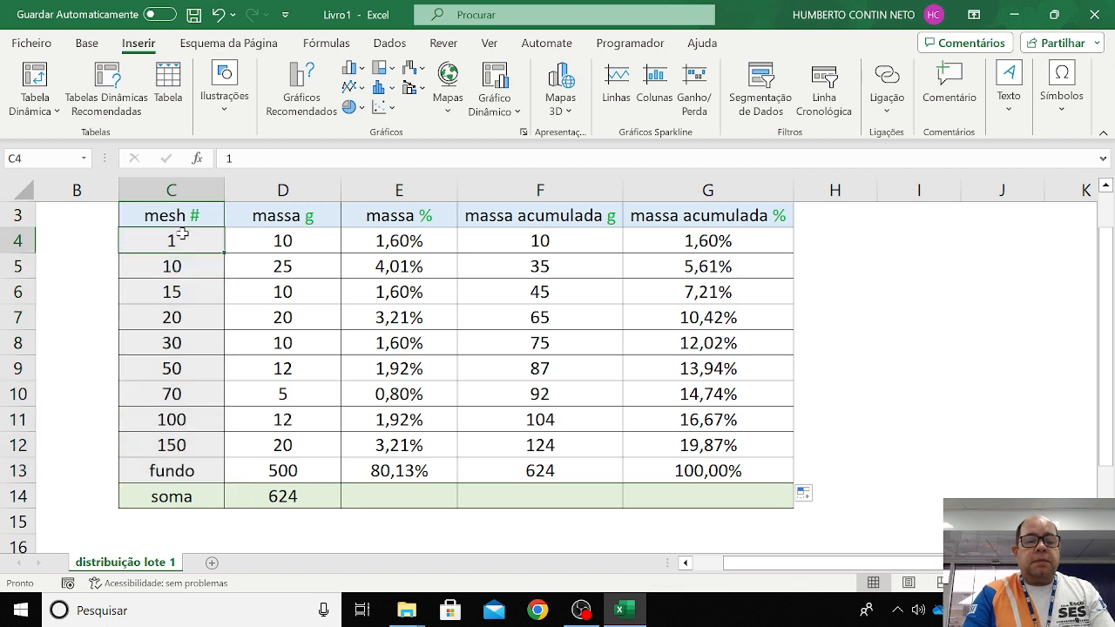
drag(181, 235, 217, 477)
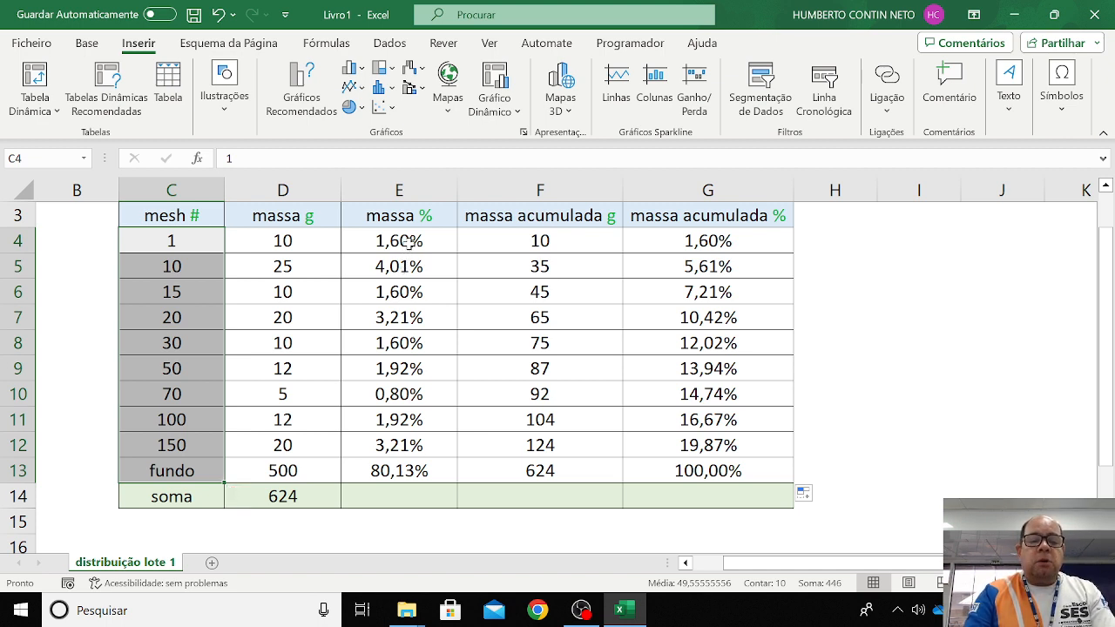
drag(409, 241, 418, 470)
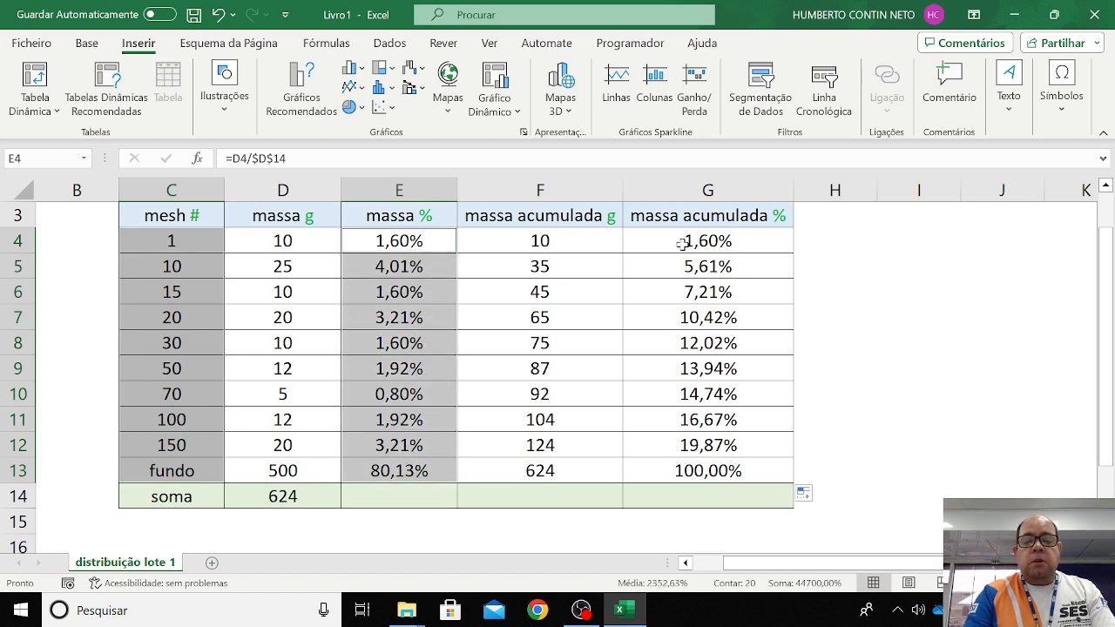
drag(682, 243, 719, 468)
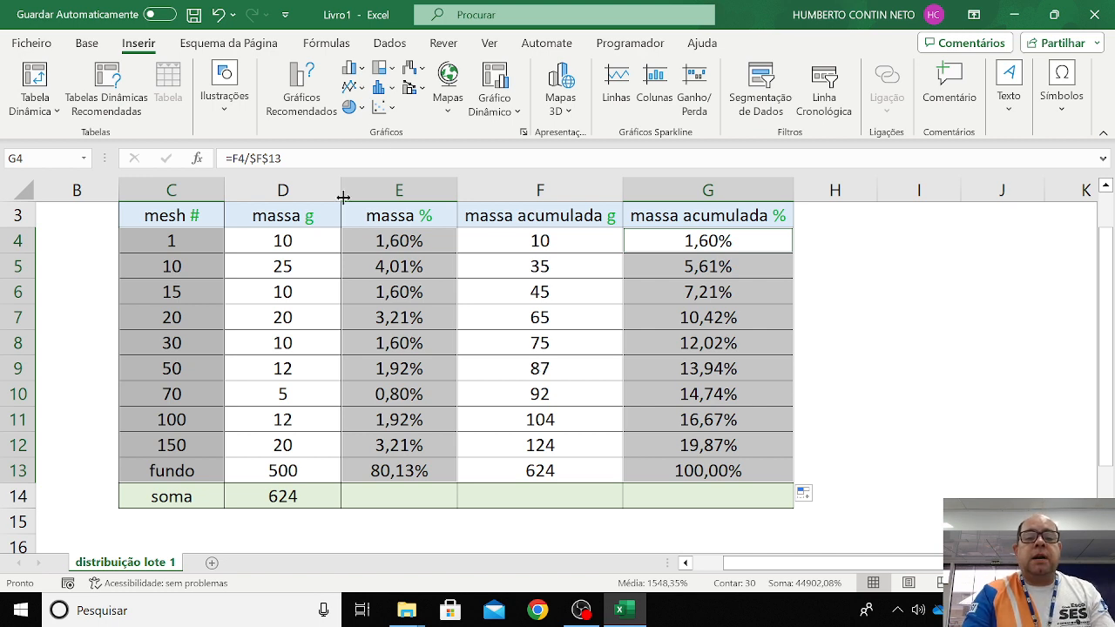
click(416, 90)
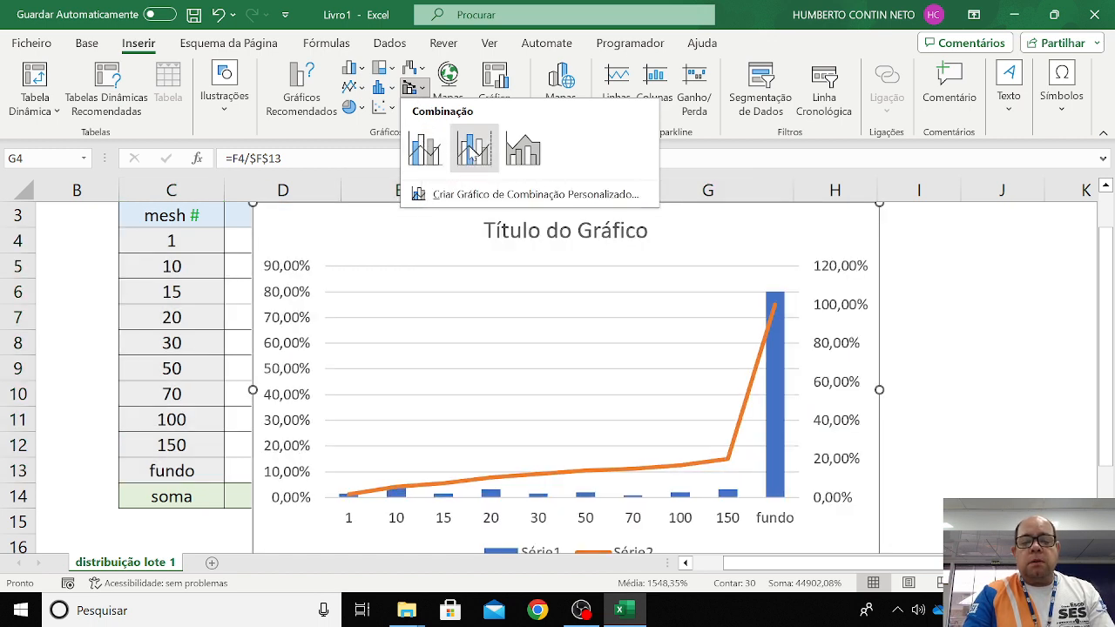
click(475, 151)
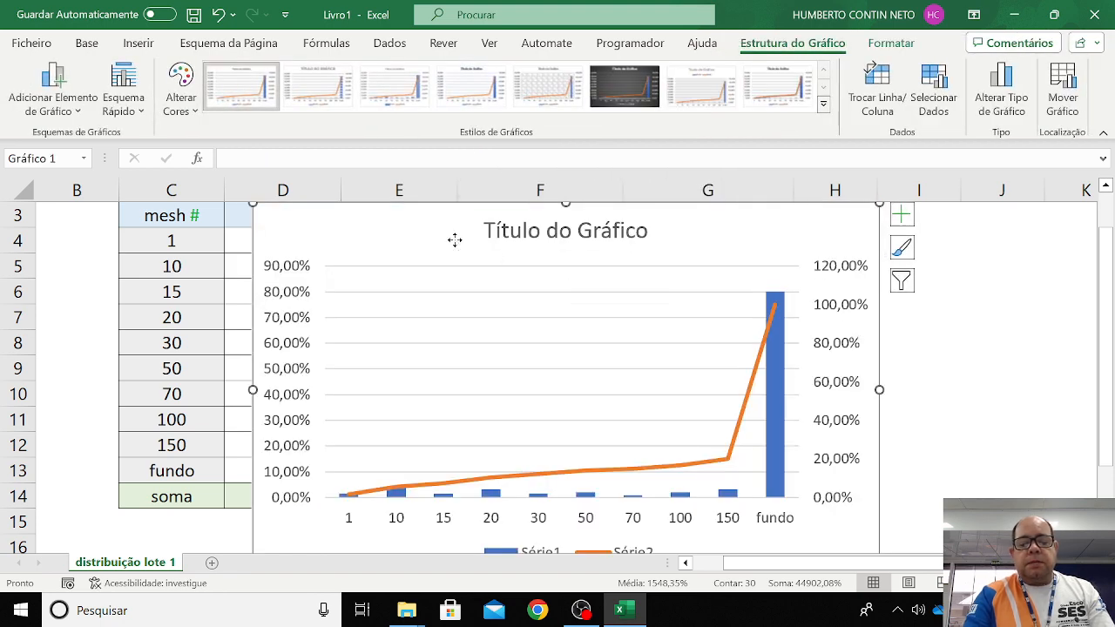
Move the chart off the table into the empty area spanning columns I to P
drag(454, 243, 662, 274)
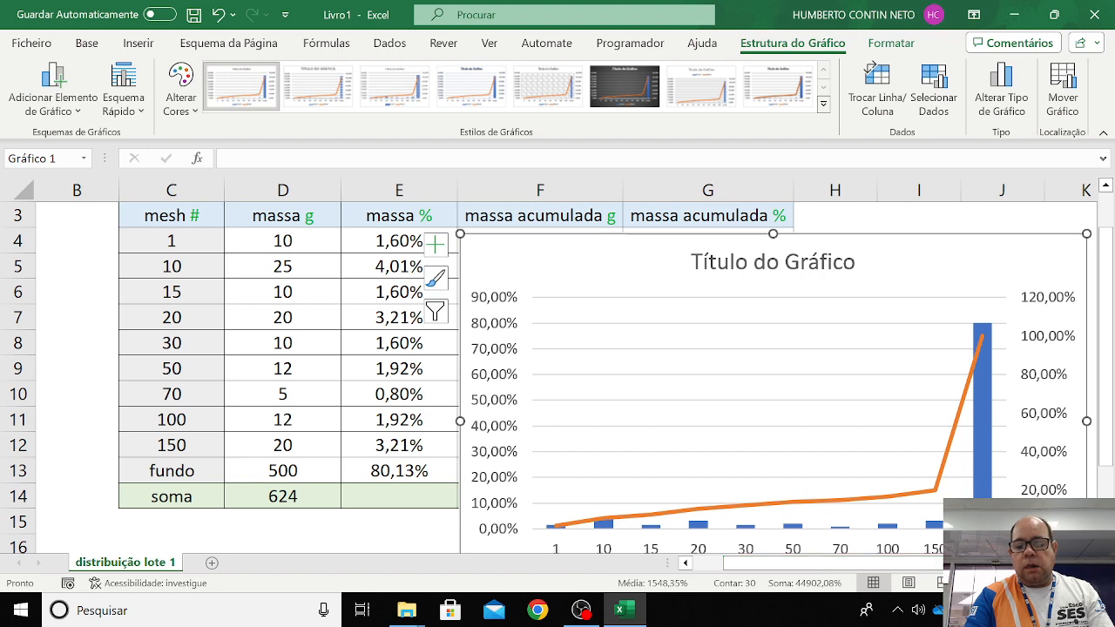
scroll(296, 327, right, 6)
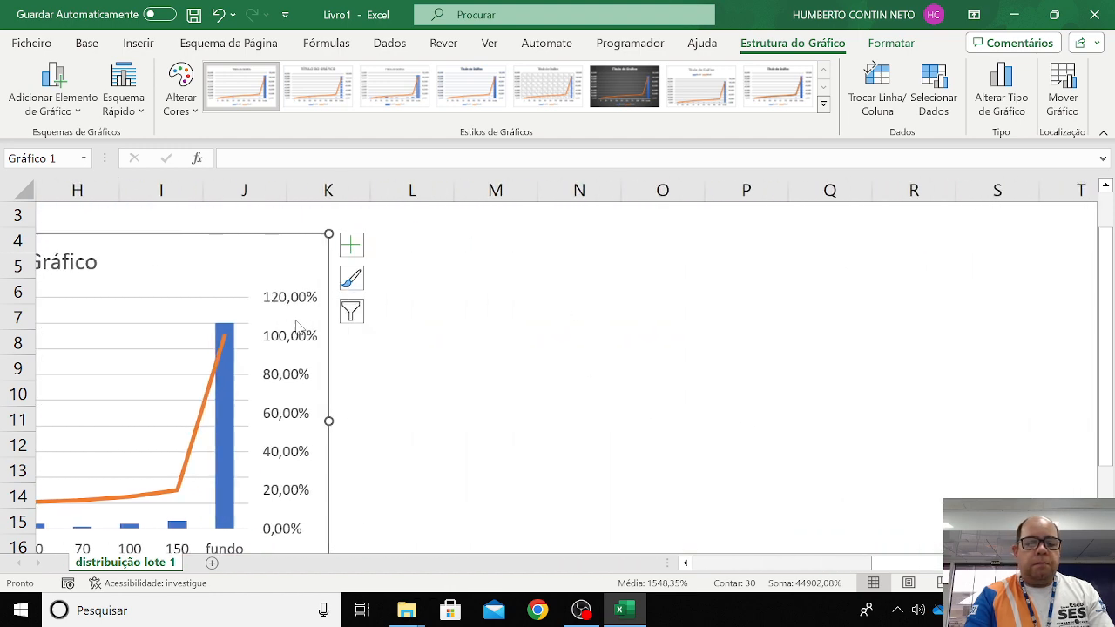
drag(199, 258, 620, 237)
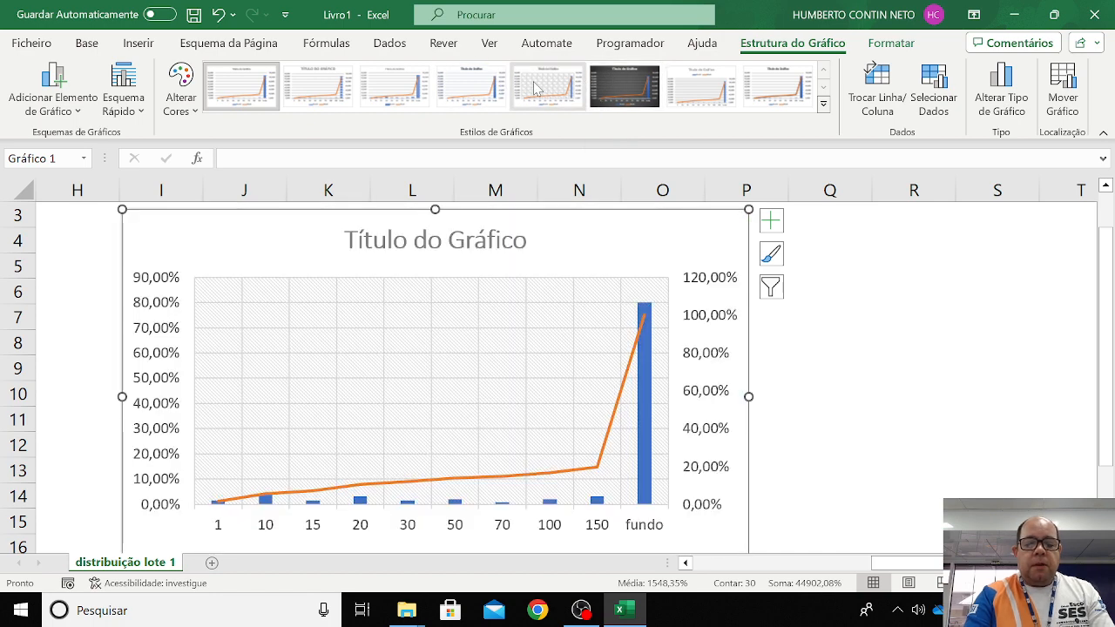
Try several chart styles and apply the third one, with outlined pale blue columns and a thin orange line
click(536, 88)
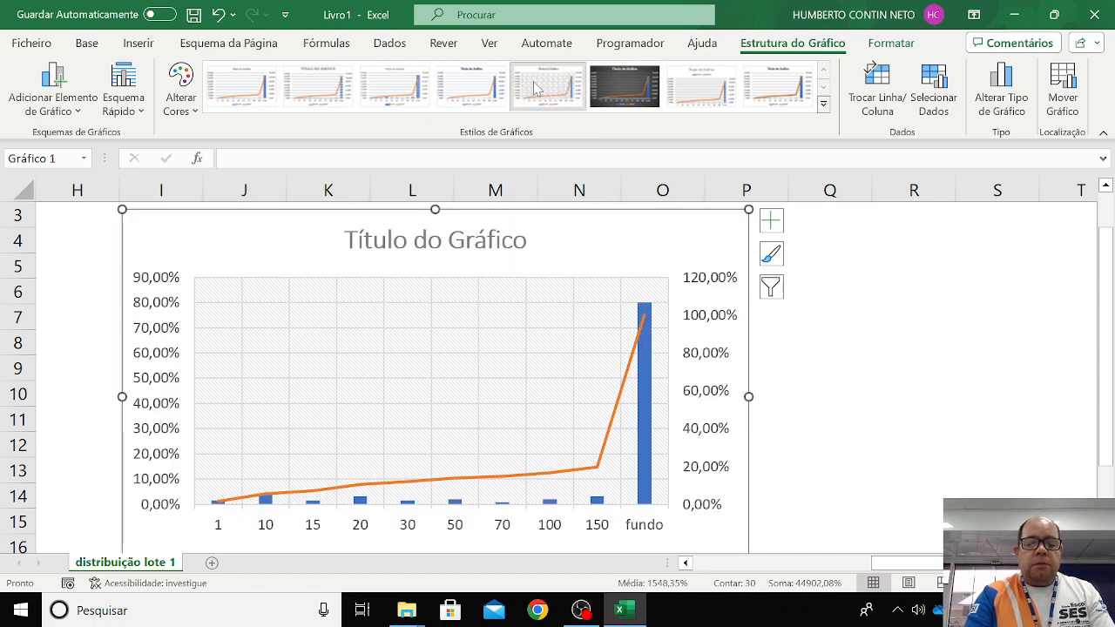
click(242, 94)
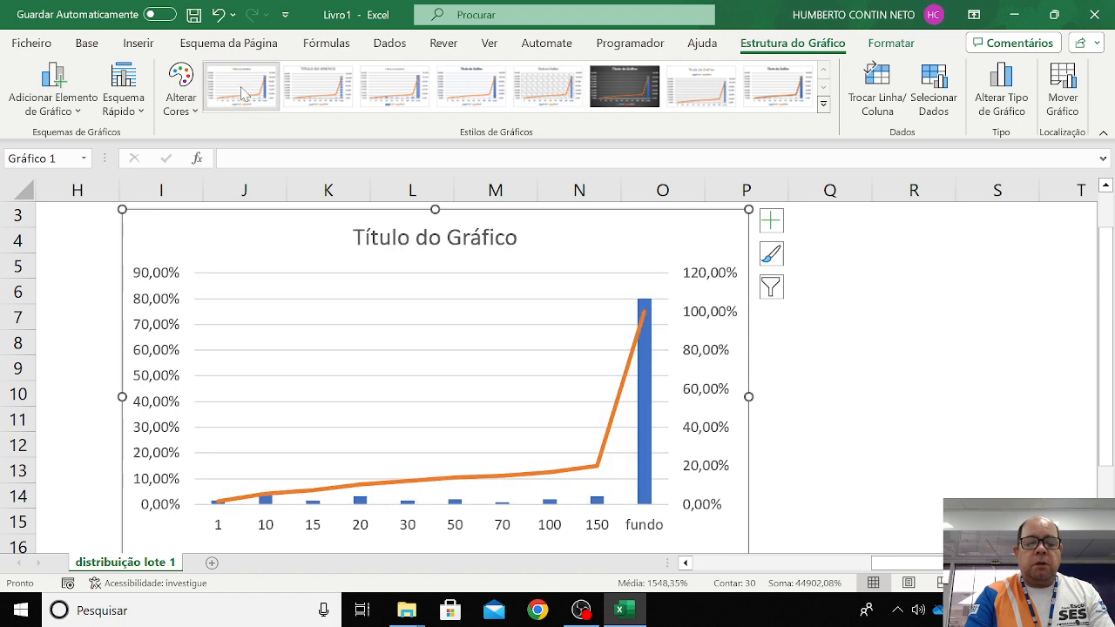
click(340, 96)
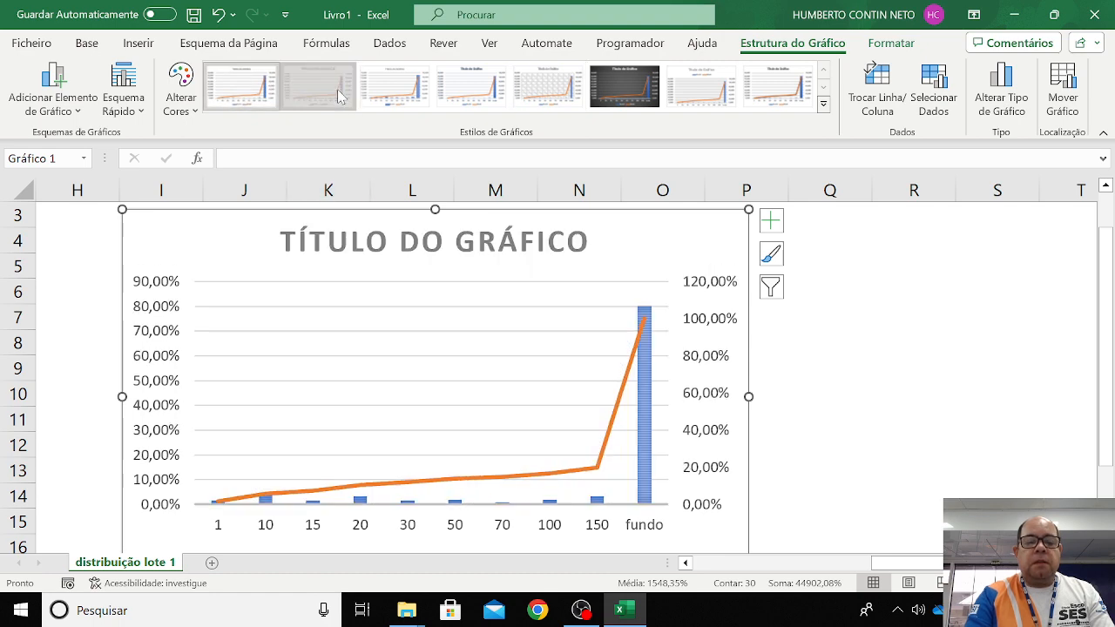
click(396, 87)
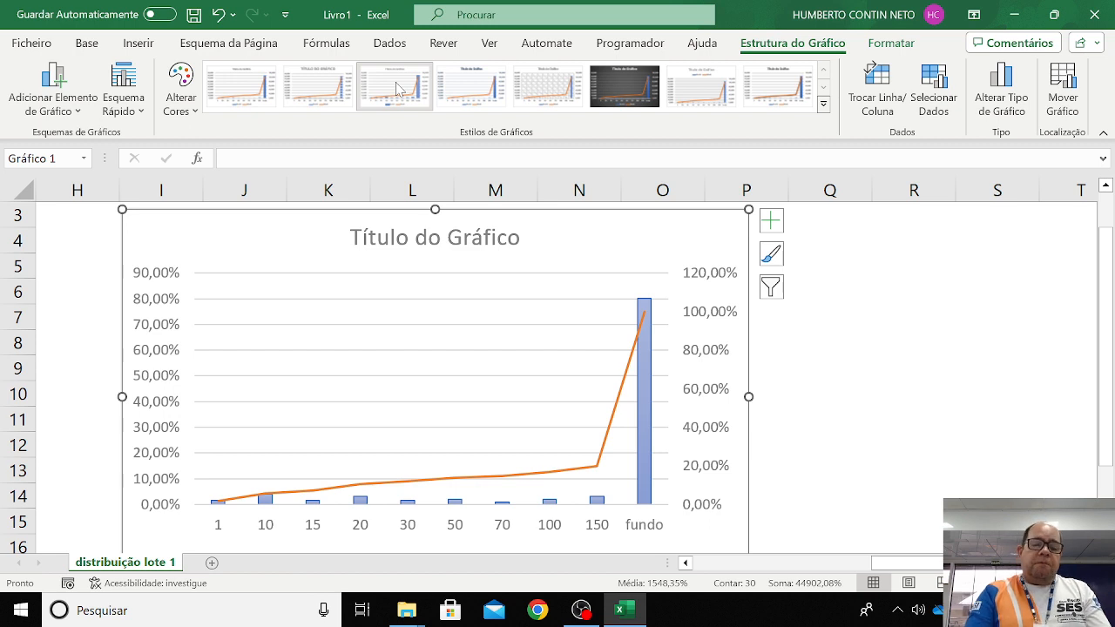
Replace the chart's placeholder title with "distribuição lote 1"
double_click(424, 241)
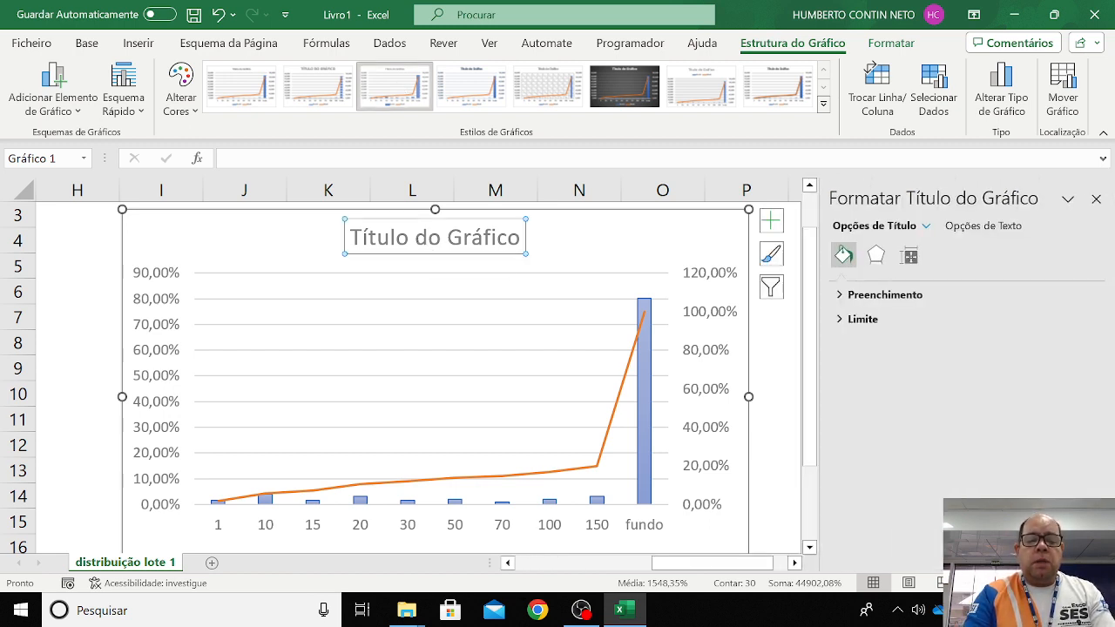
triple_click(393, 242)
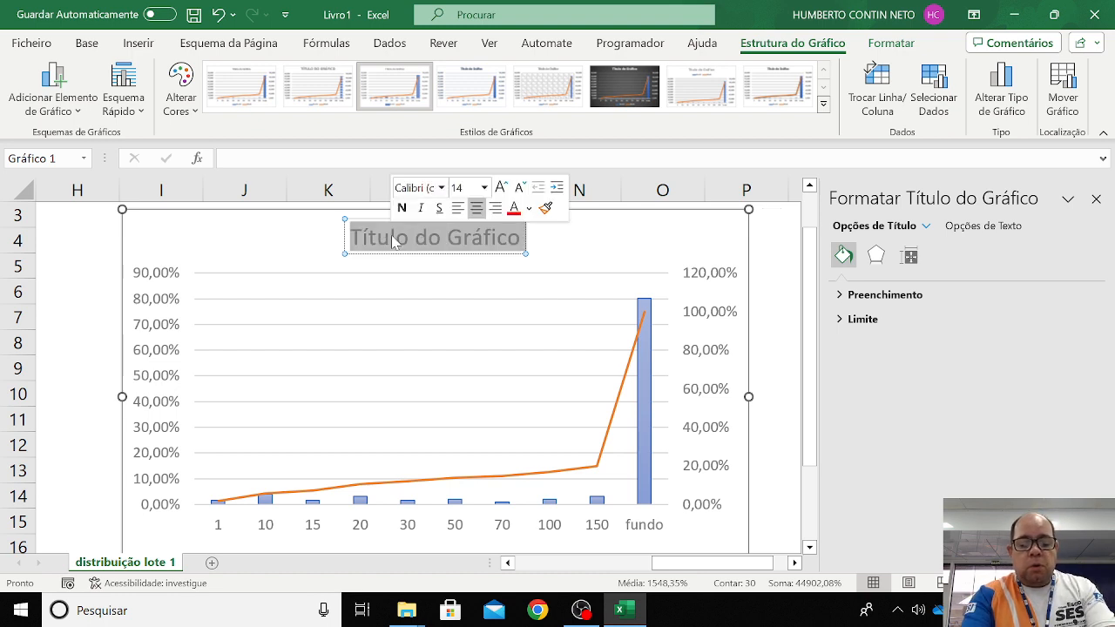
text(distr)
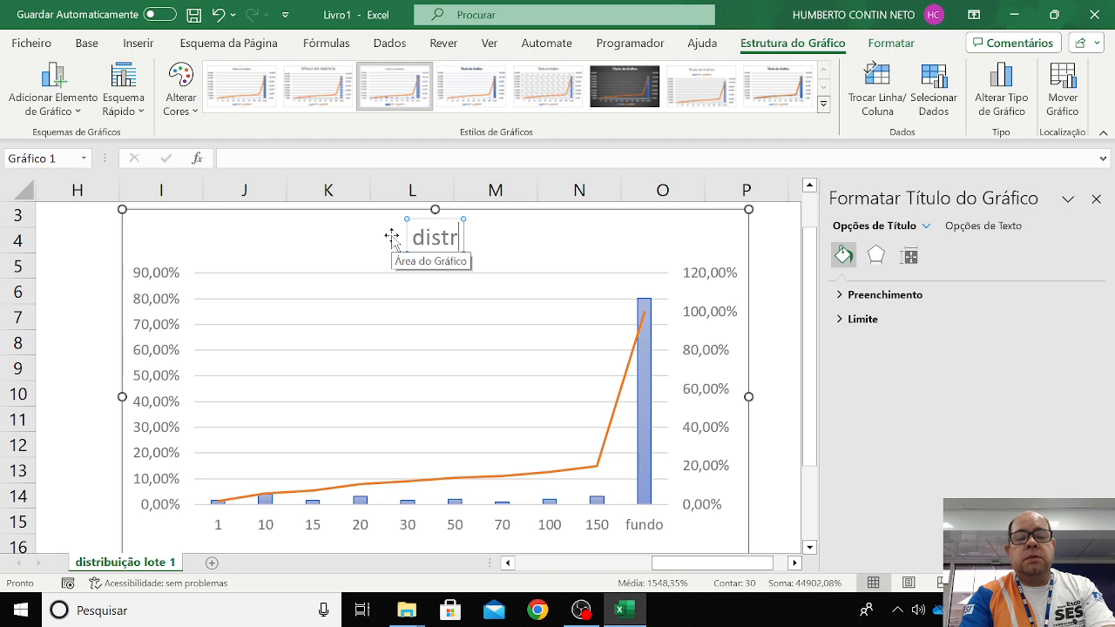
text(ibui)
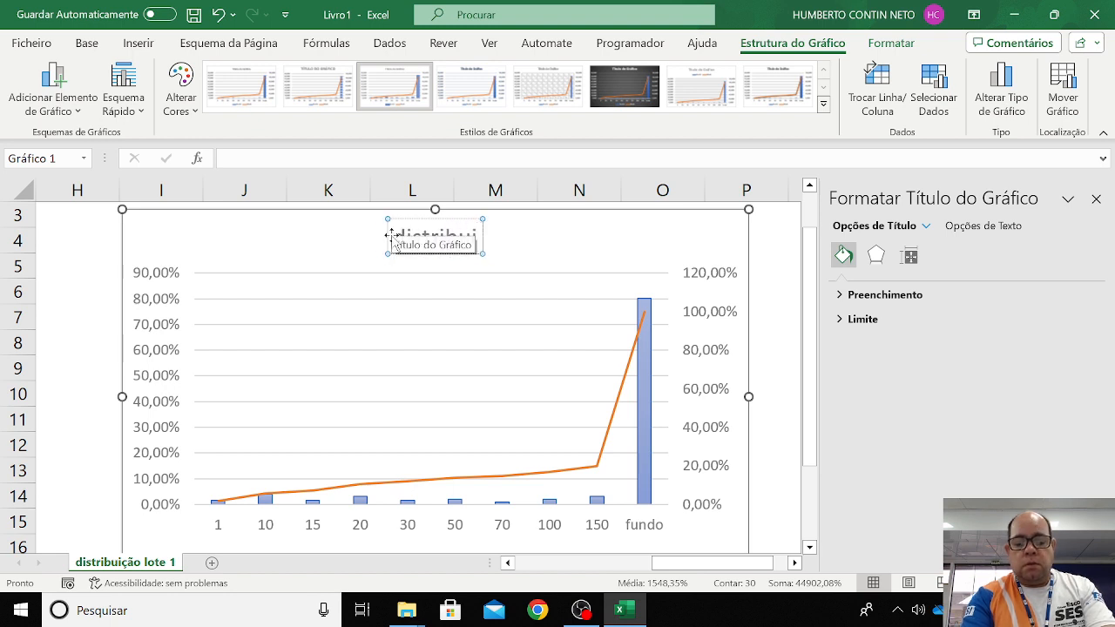
text(ção lote)
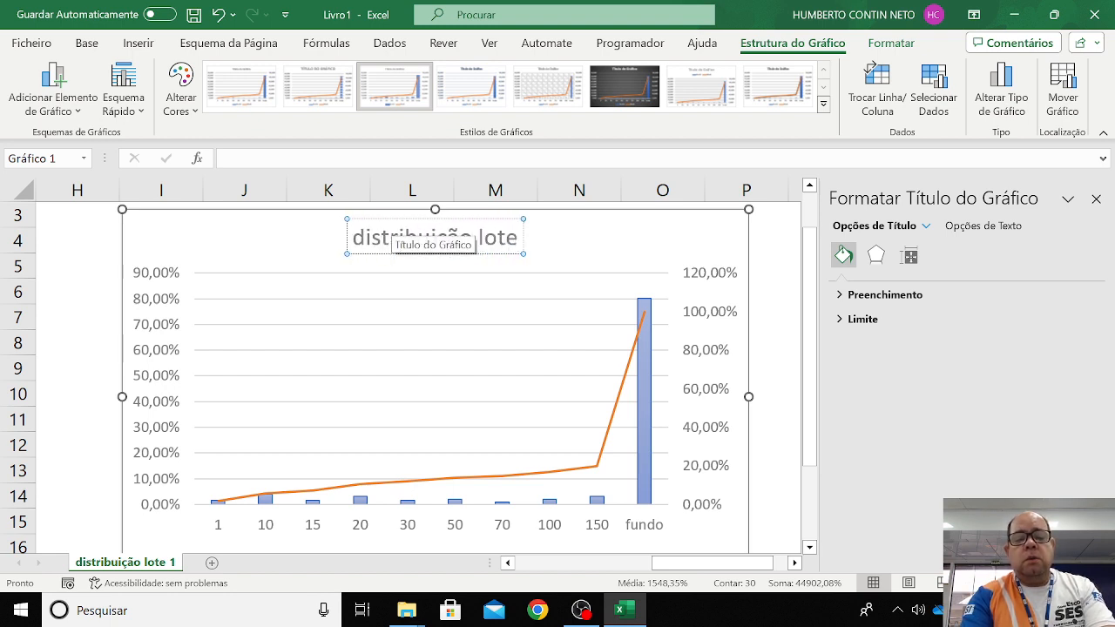
text( 1)
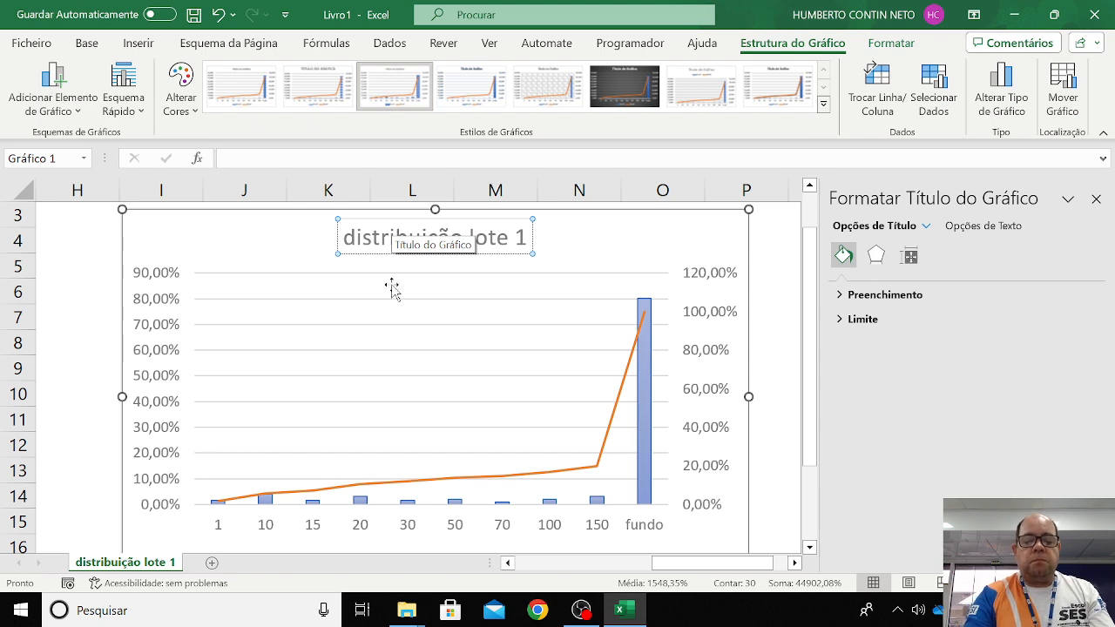
click(181, 514)
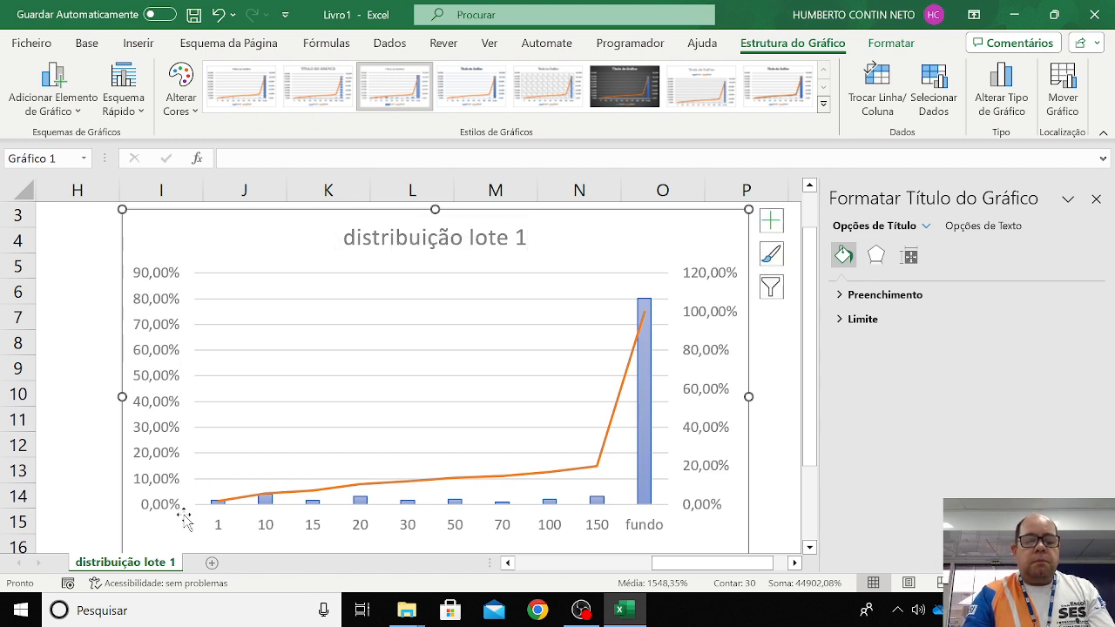
Set the font colour of the primary vertical axis labels to the theme blue that matches the columns
click(151, 458)
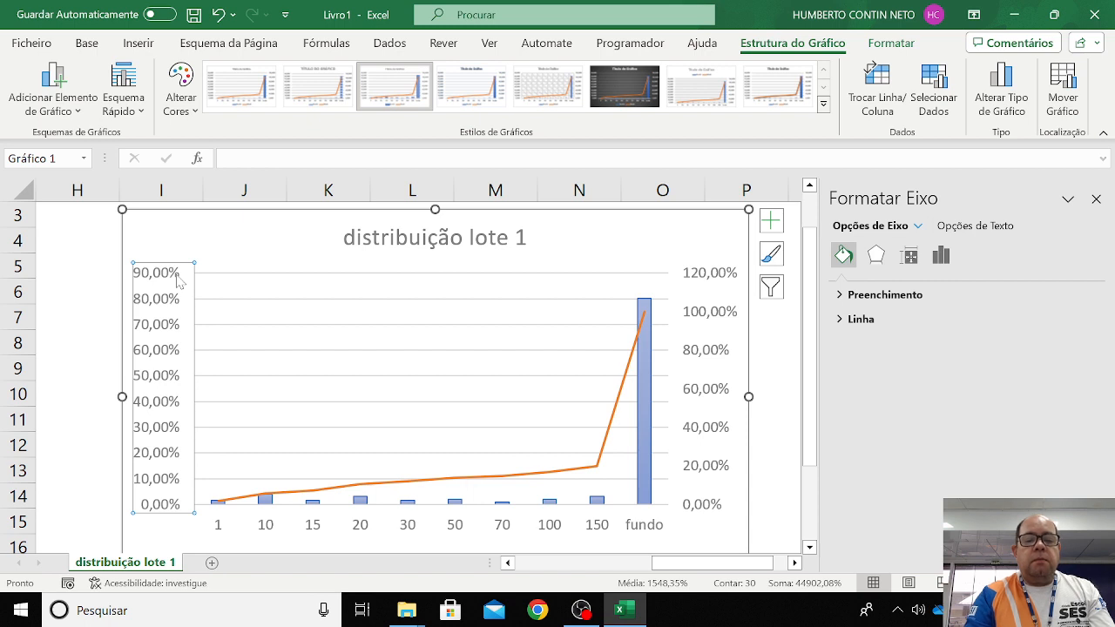
right_click(177, 279)
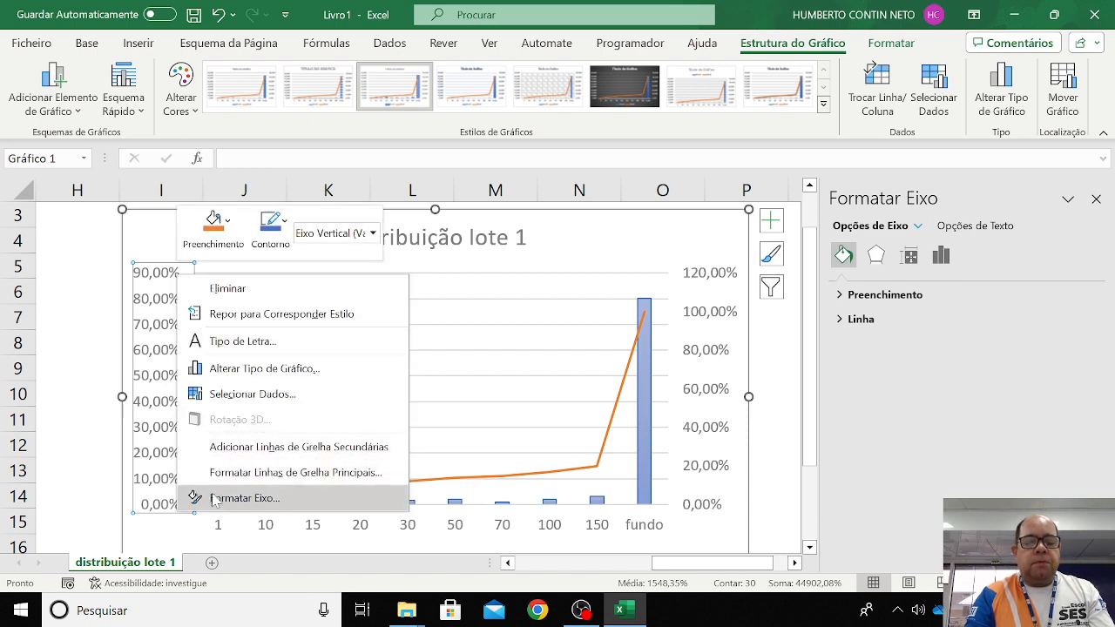
click(242, 343)
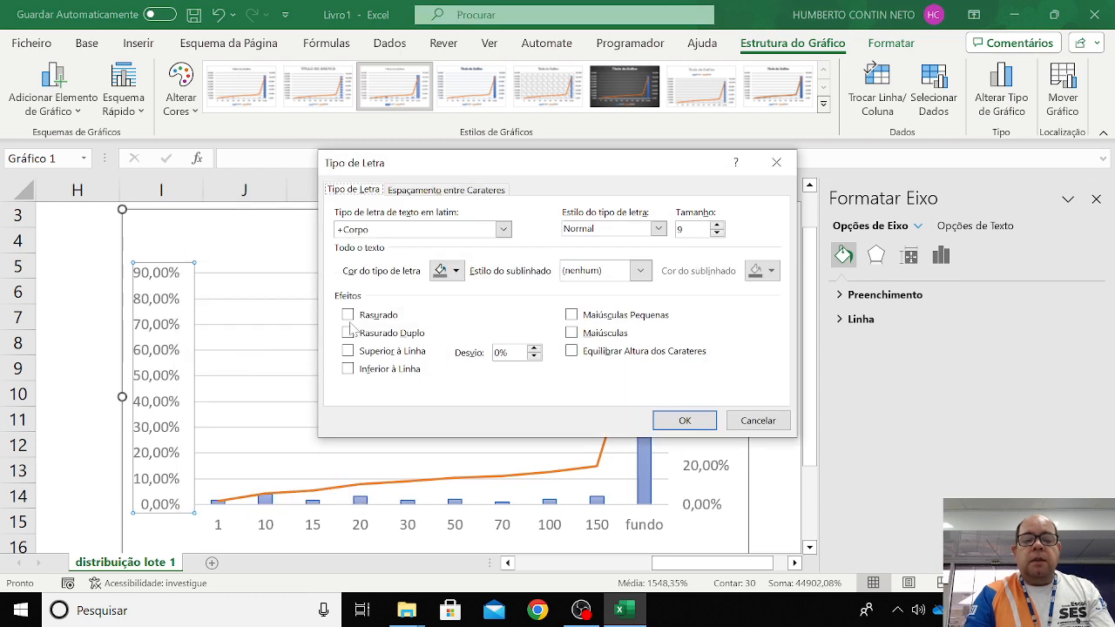
click(456, 271)
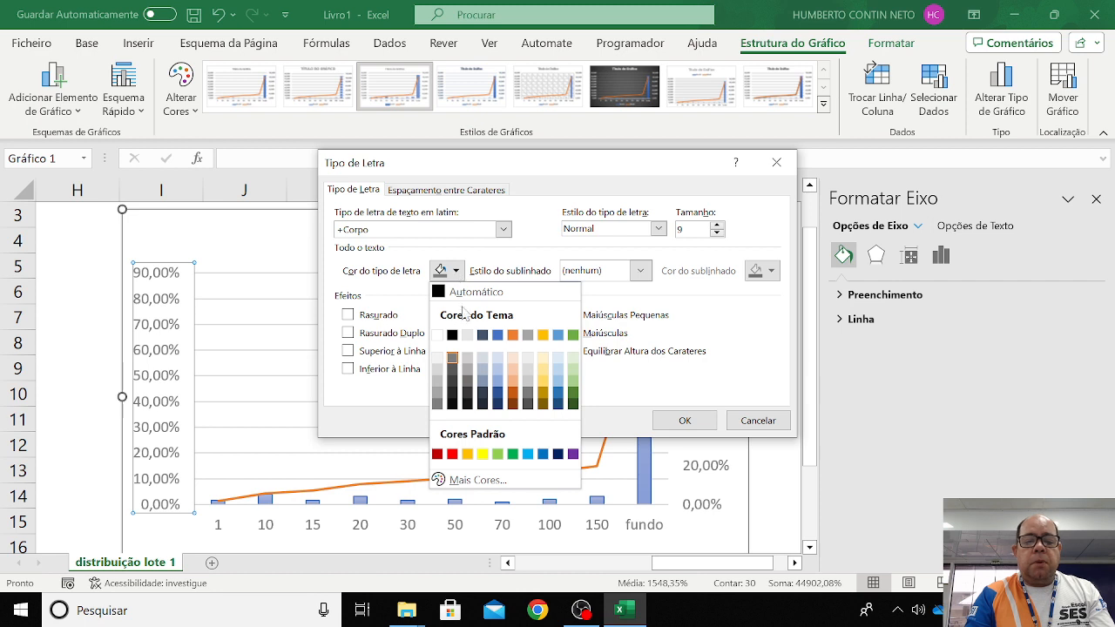
click(503, 342)
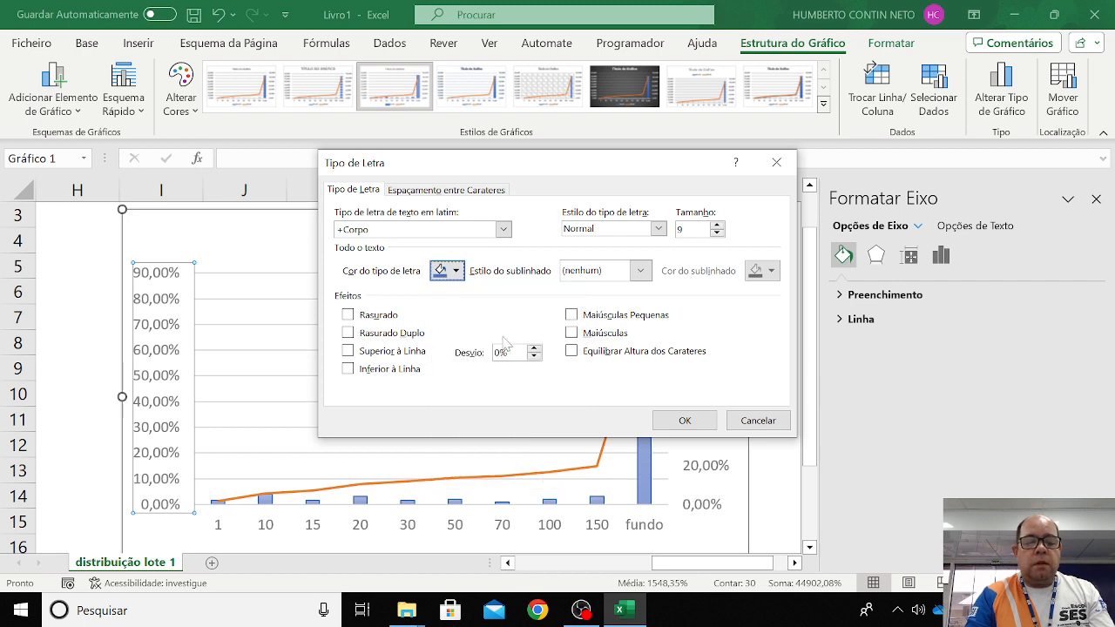
click(680, 421)
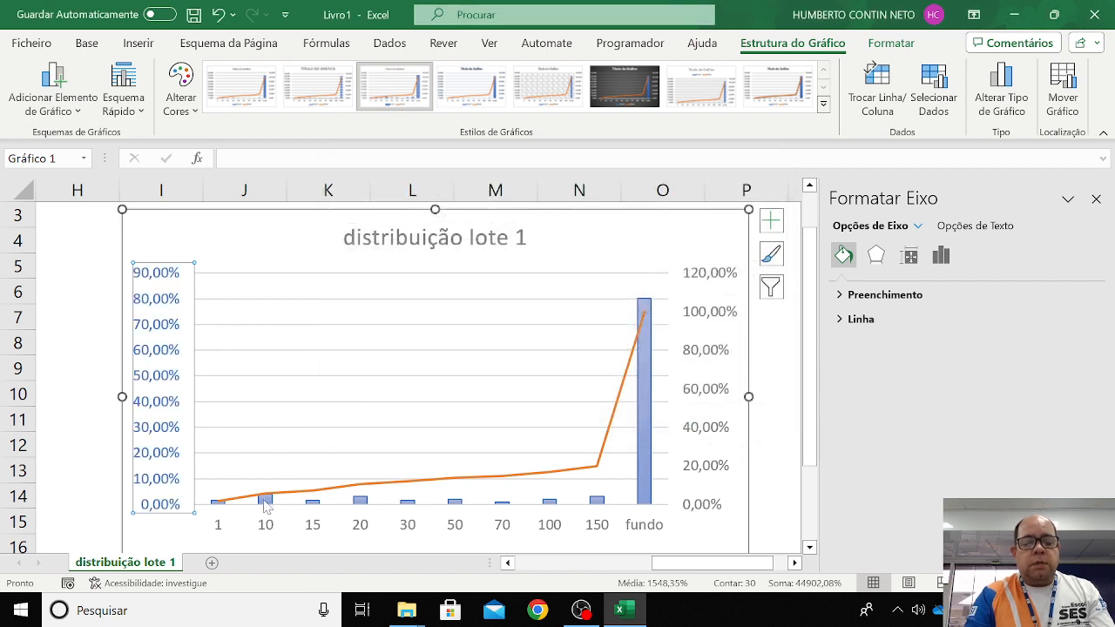
click(713, 281)
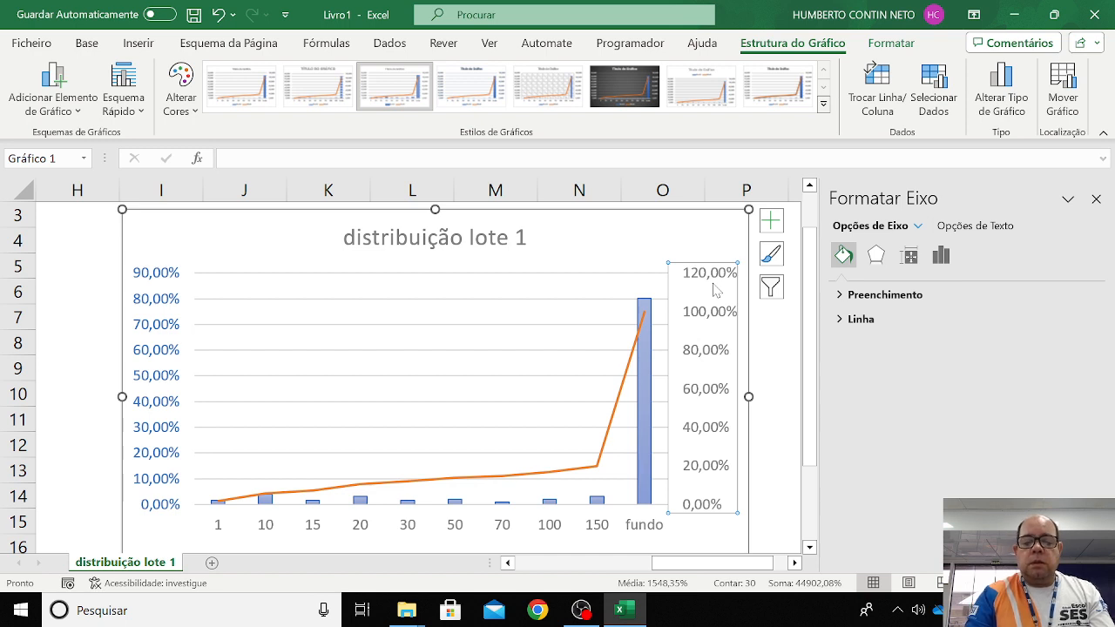
right_click(714, 290)
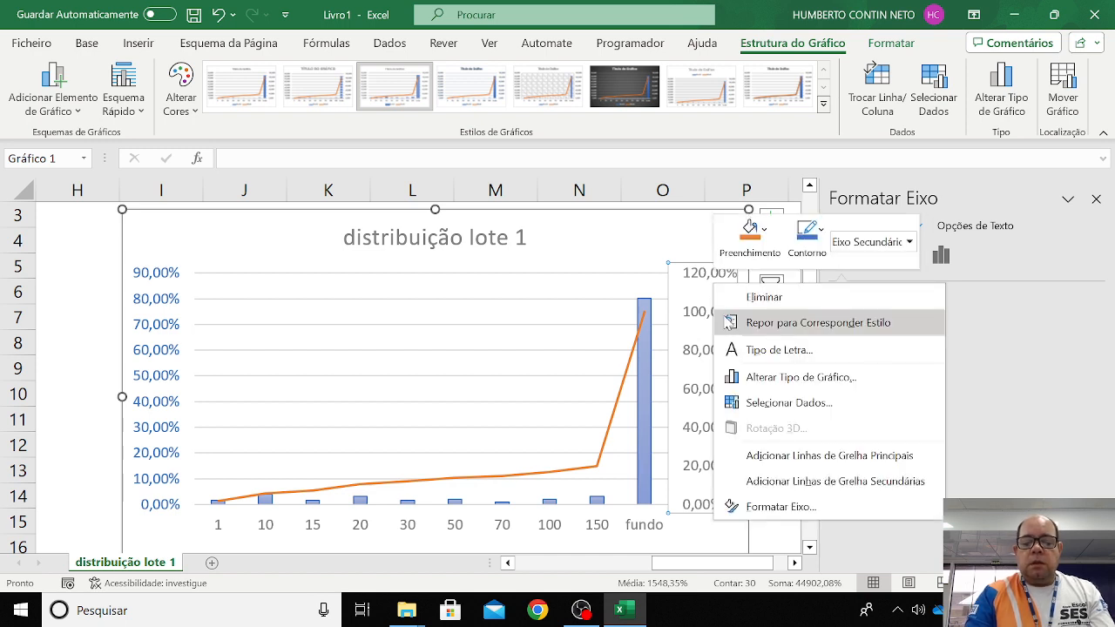
click(768, 508)
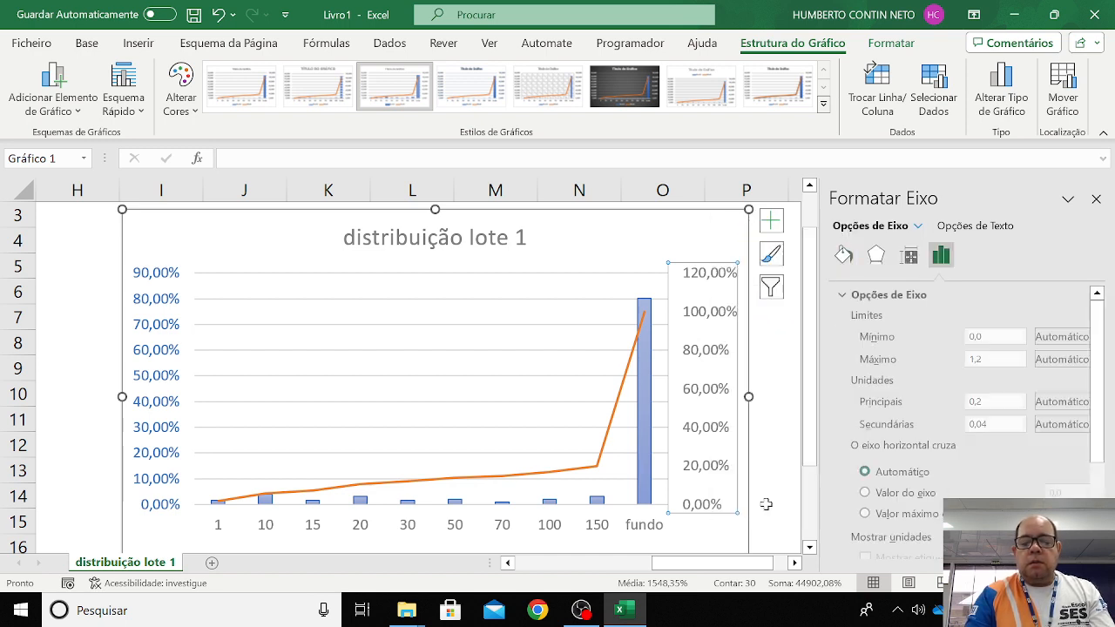
right_click(705, 430)
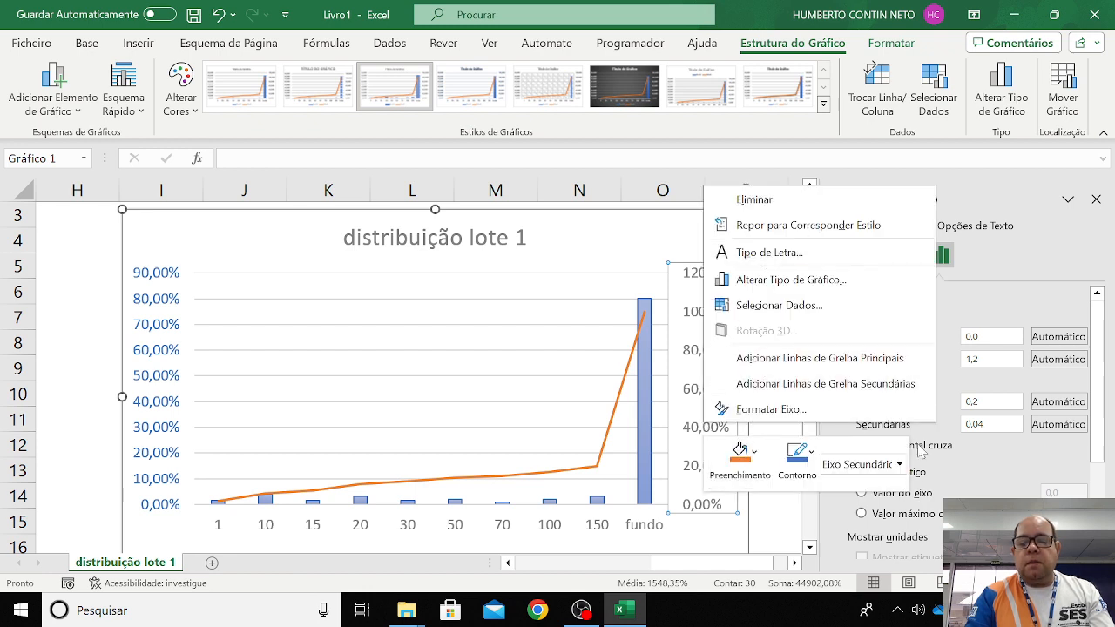
click(954, 484)
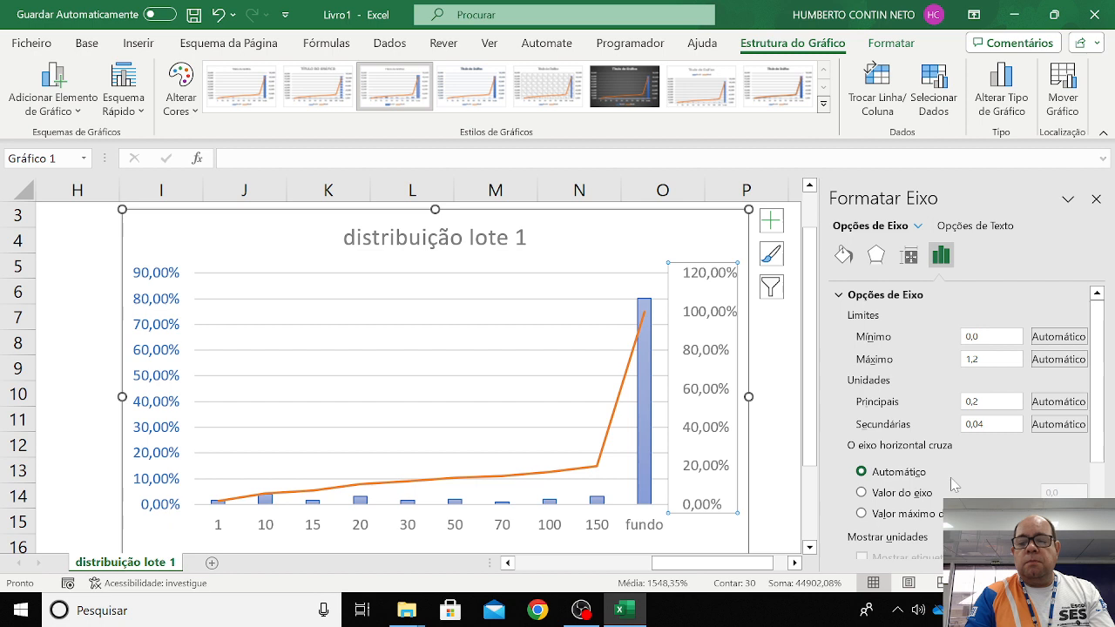
click(842, 255)
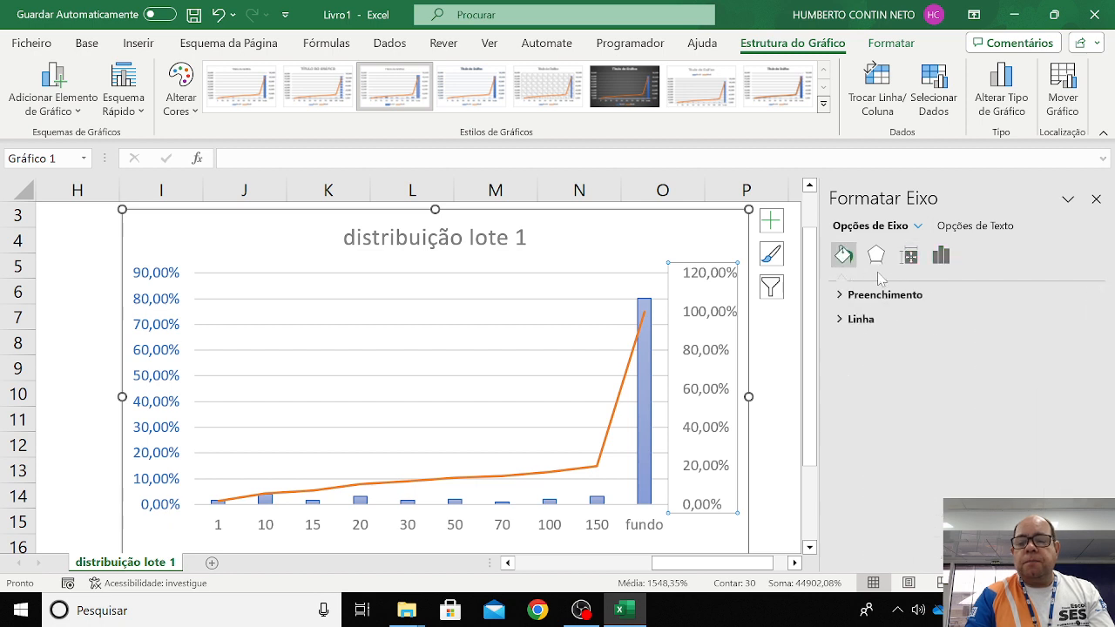
click(876, 255)
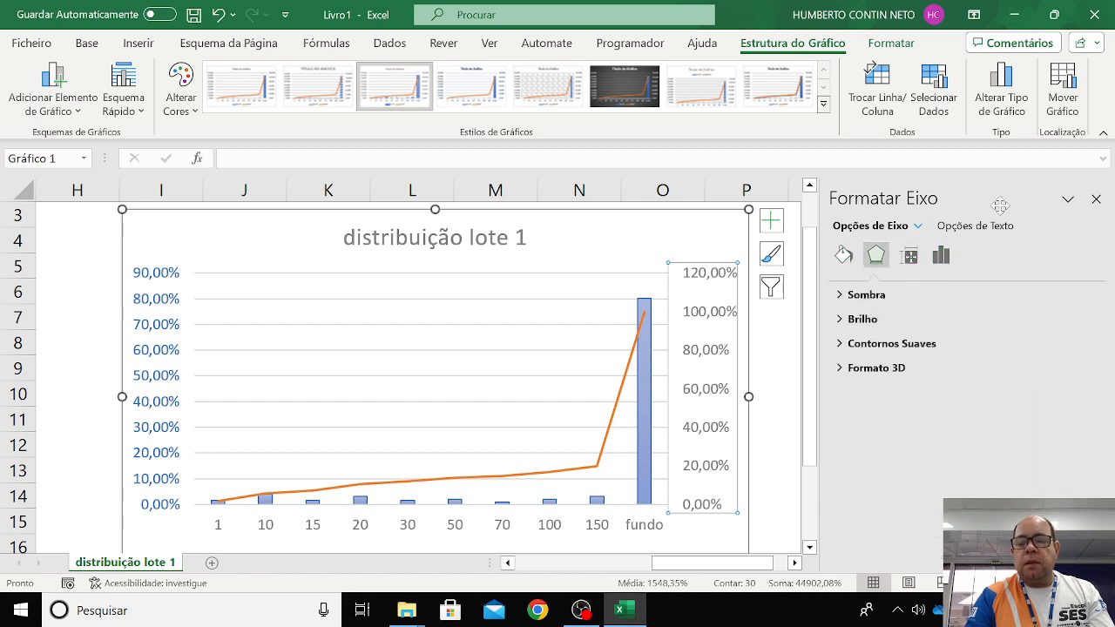
click(1095, 199)
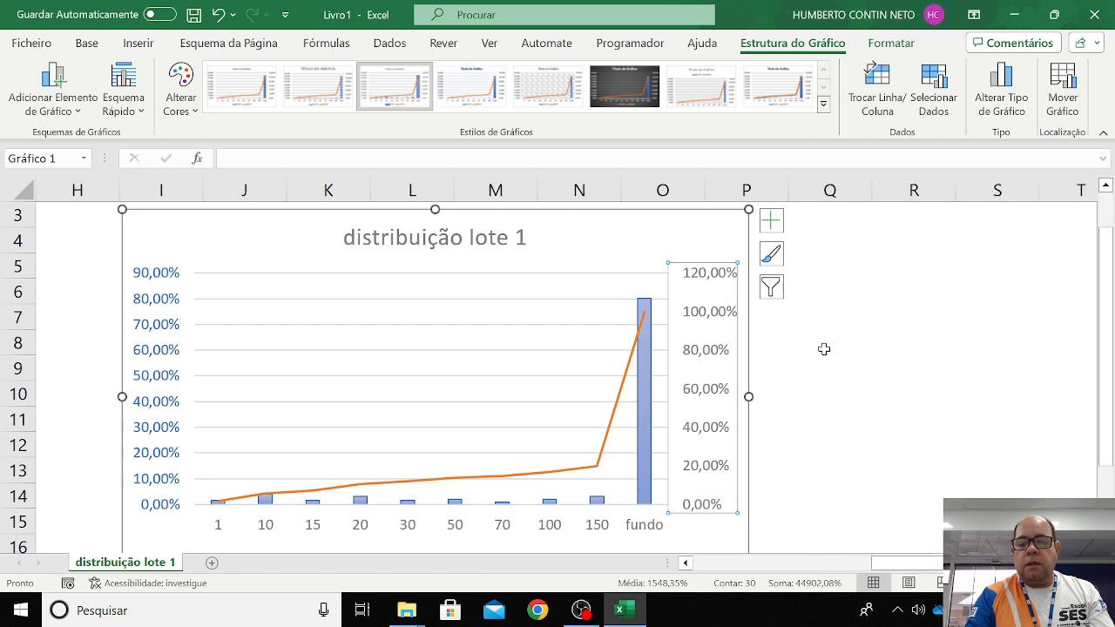
Set the font colour of the secondary vertical axis labels to the theme orange that matches the line
right_click(693, 350)
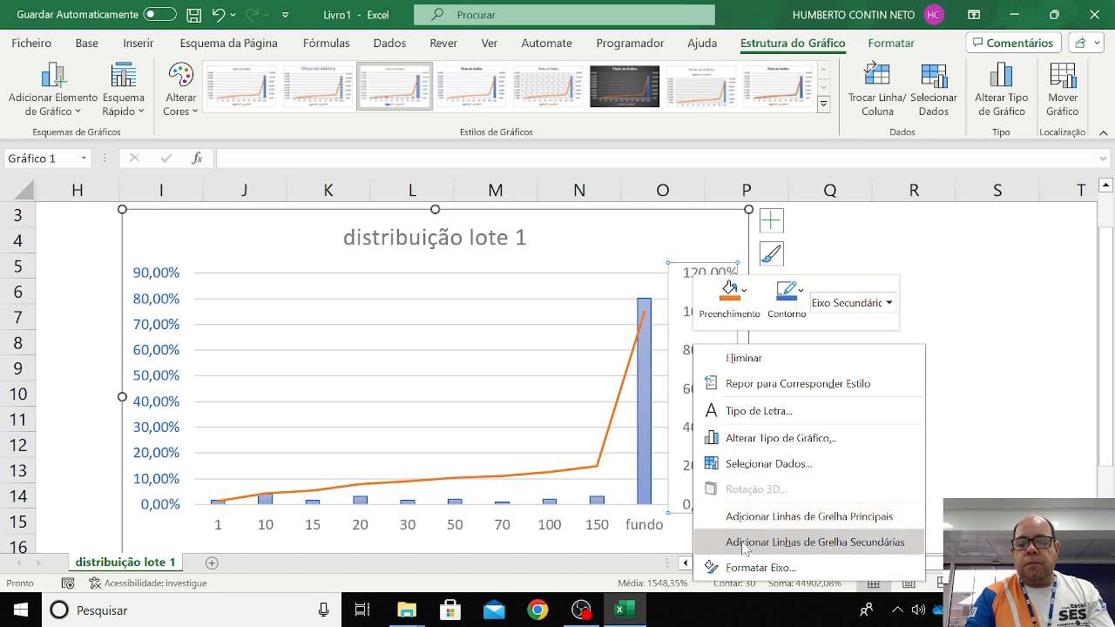
click(763, 413)
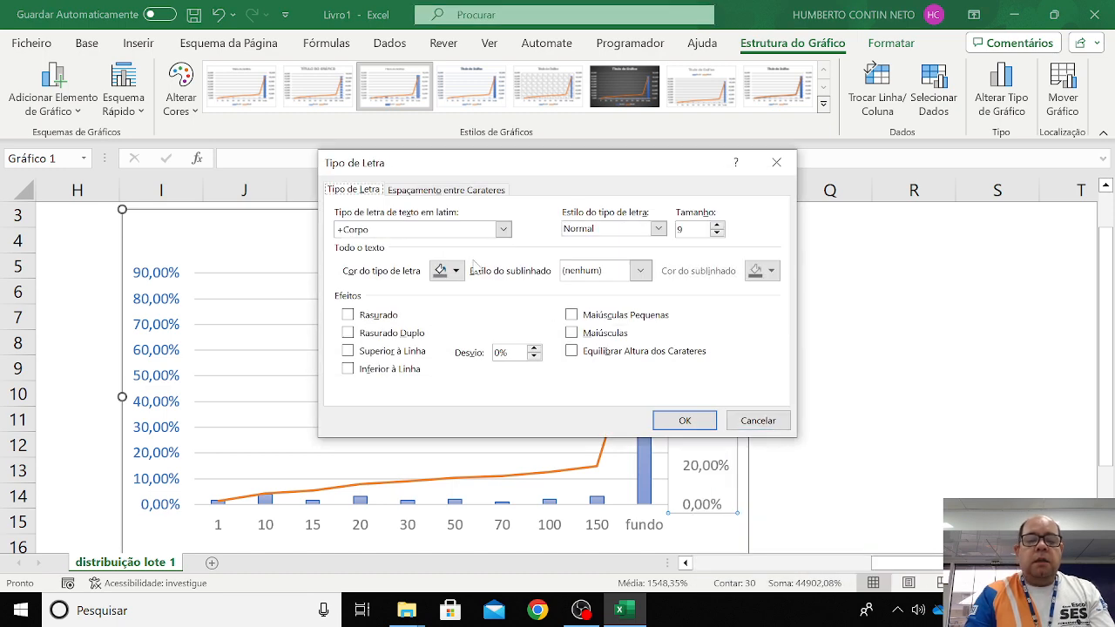
click(455, 271)
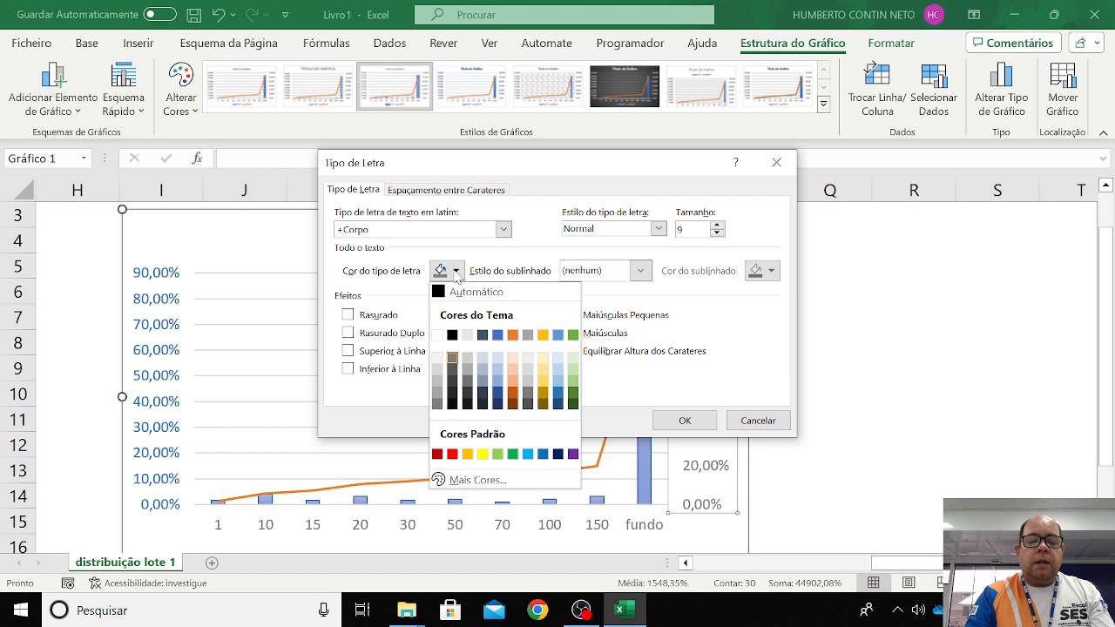
click(513, 336)
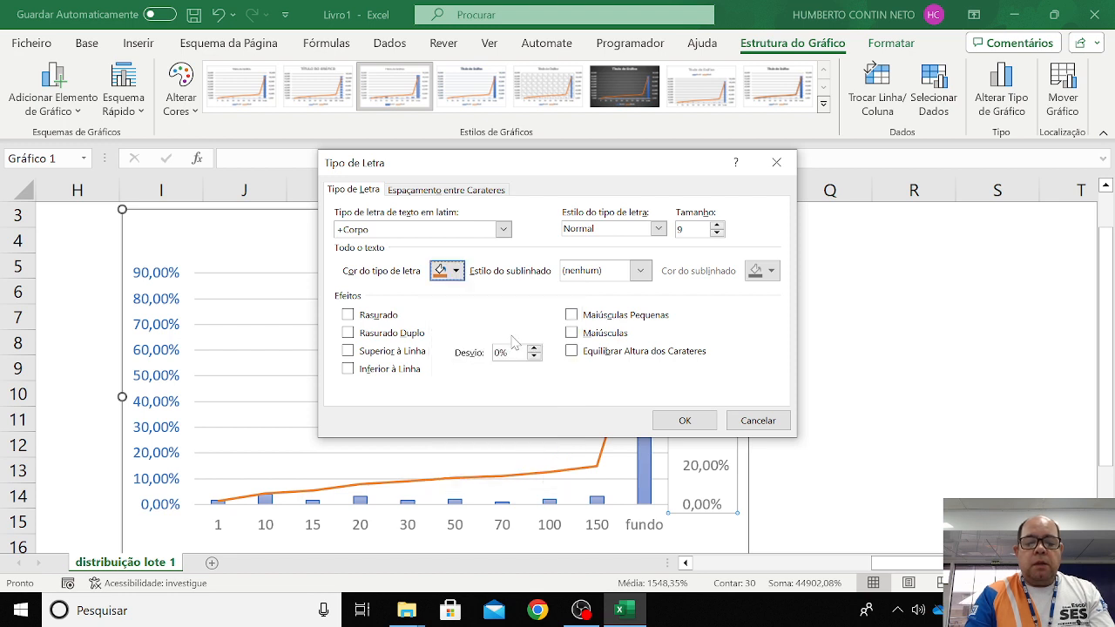
click(681, 421)
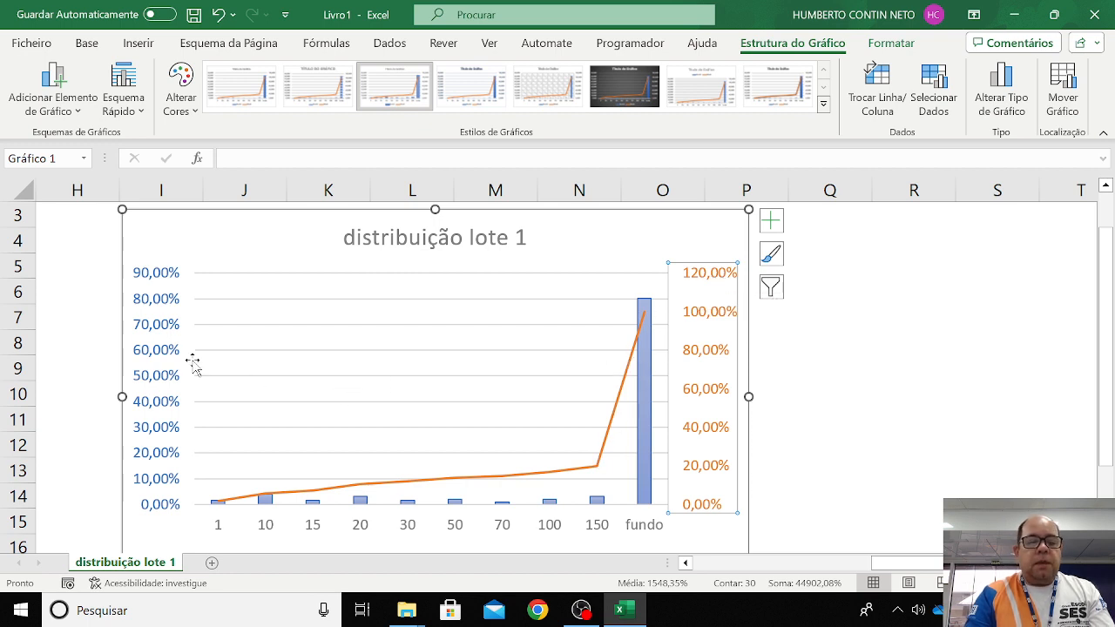
Set the massa % column series to 39% series overlap and 0% gap width, and close the formatting options
click(554, 510)
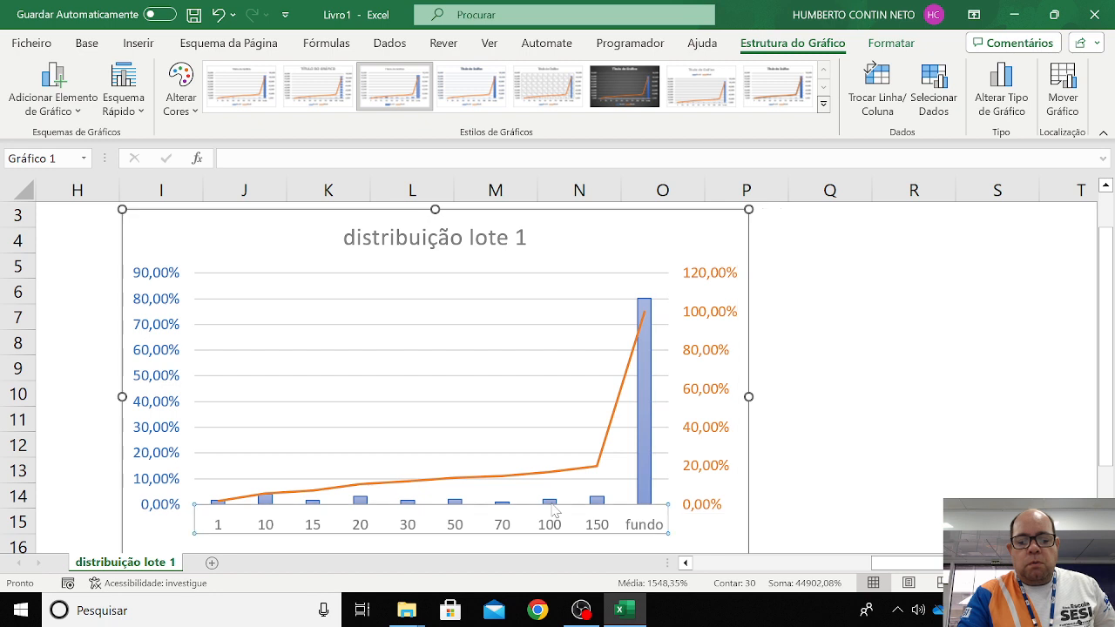
double_click(554, 510)
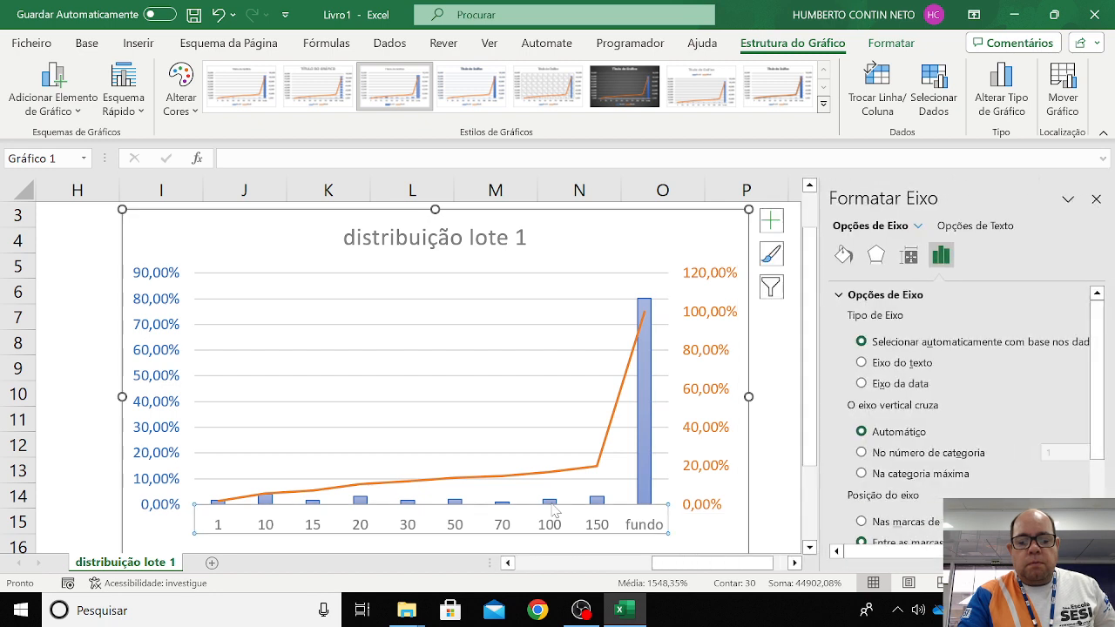
click(599, 503)
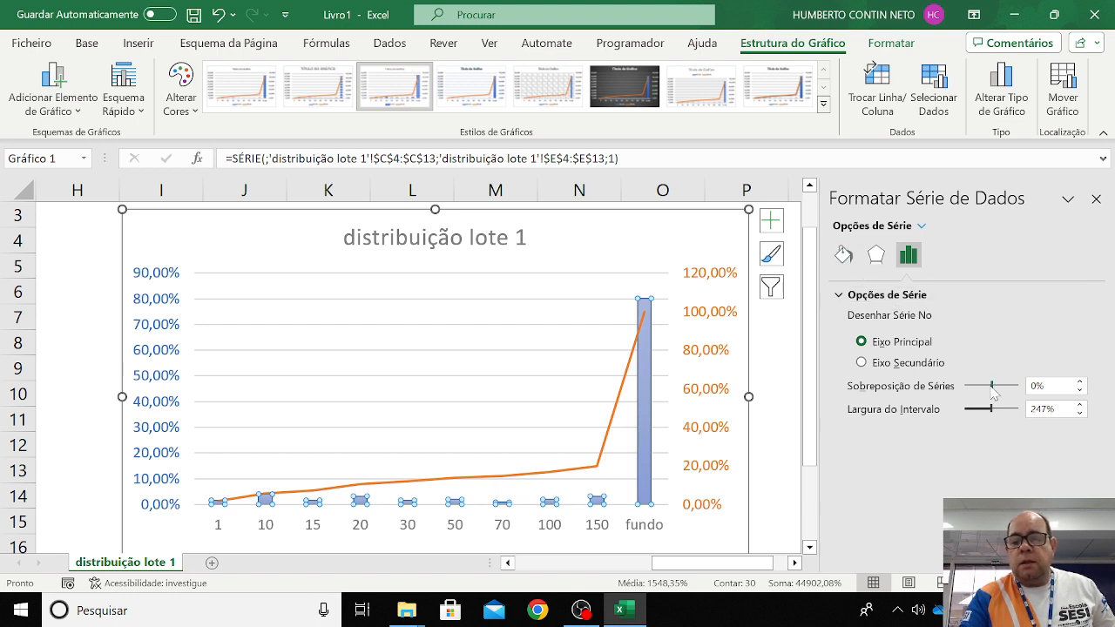
drag(992, 391, 958, 421)
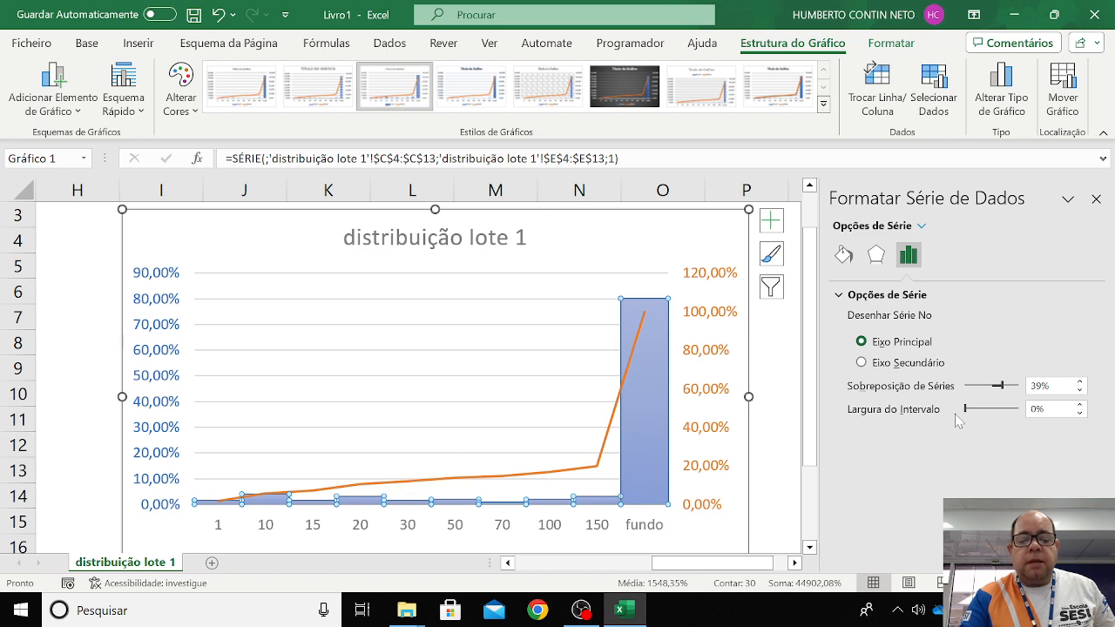
click(520, 373)
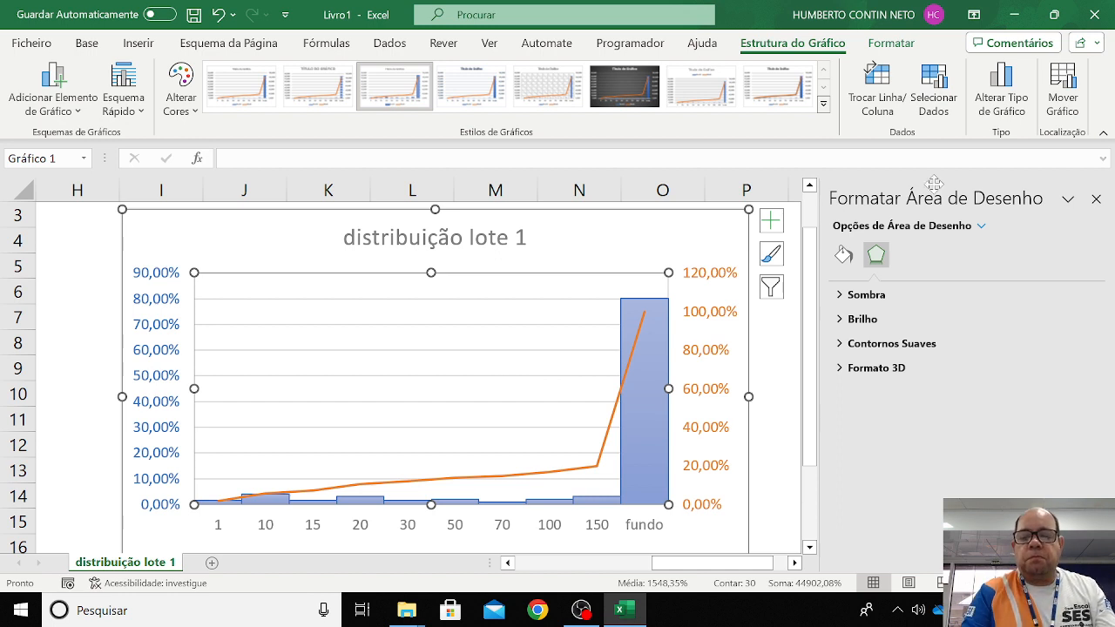
click(1095, 198)
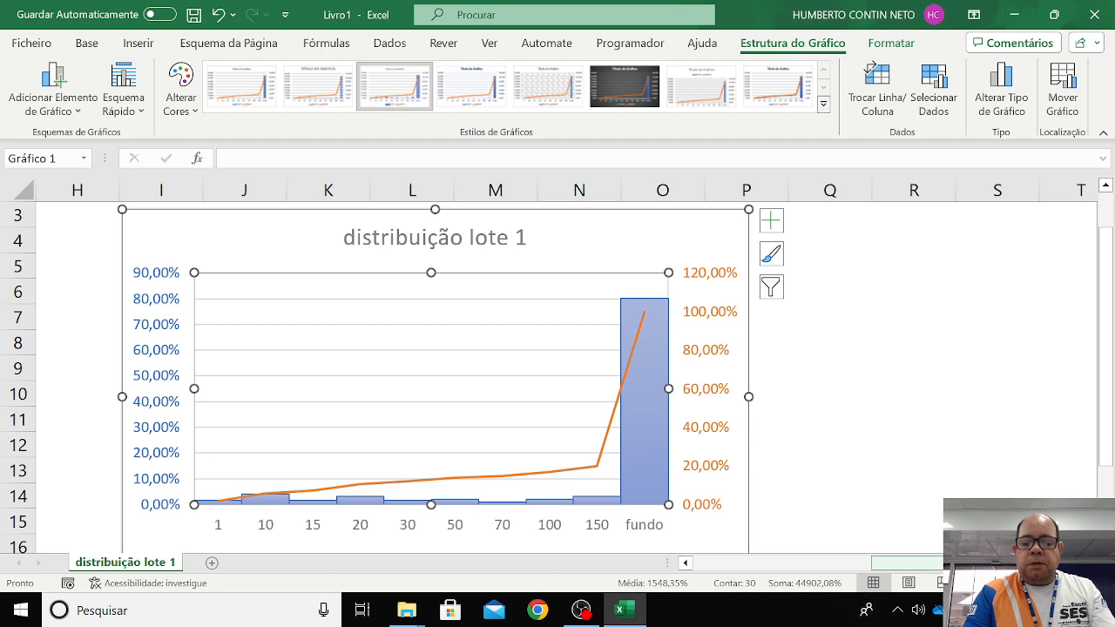
Change the fundo mass in the massa g column to 200 g to test the chart
drag(1027, 583, 828, 581)
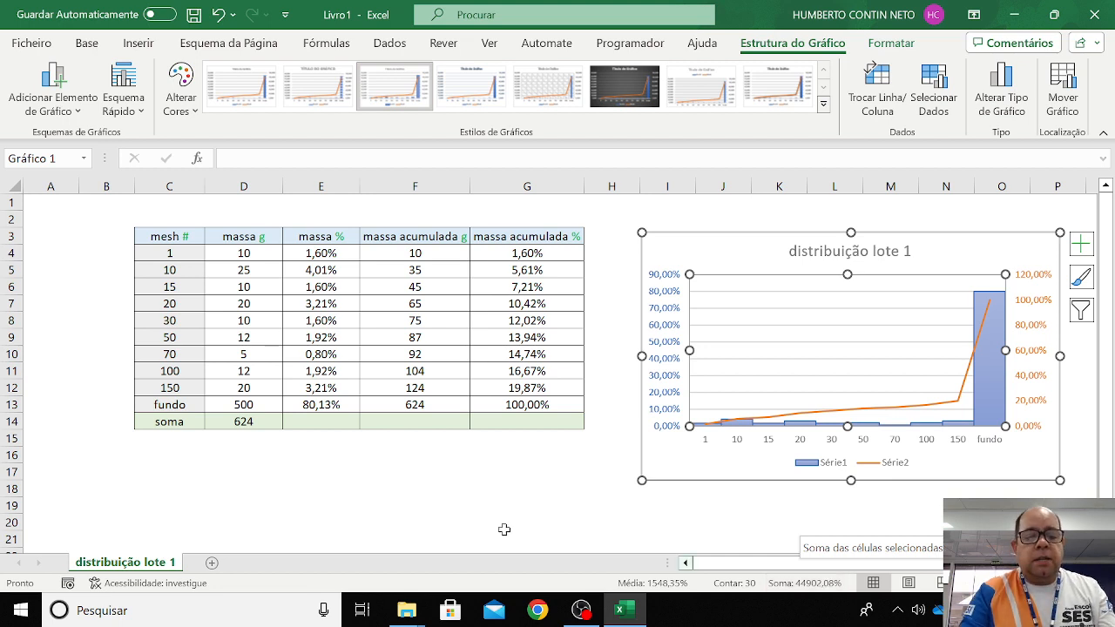
click(244, 404)
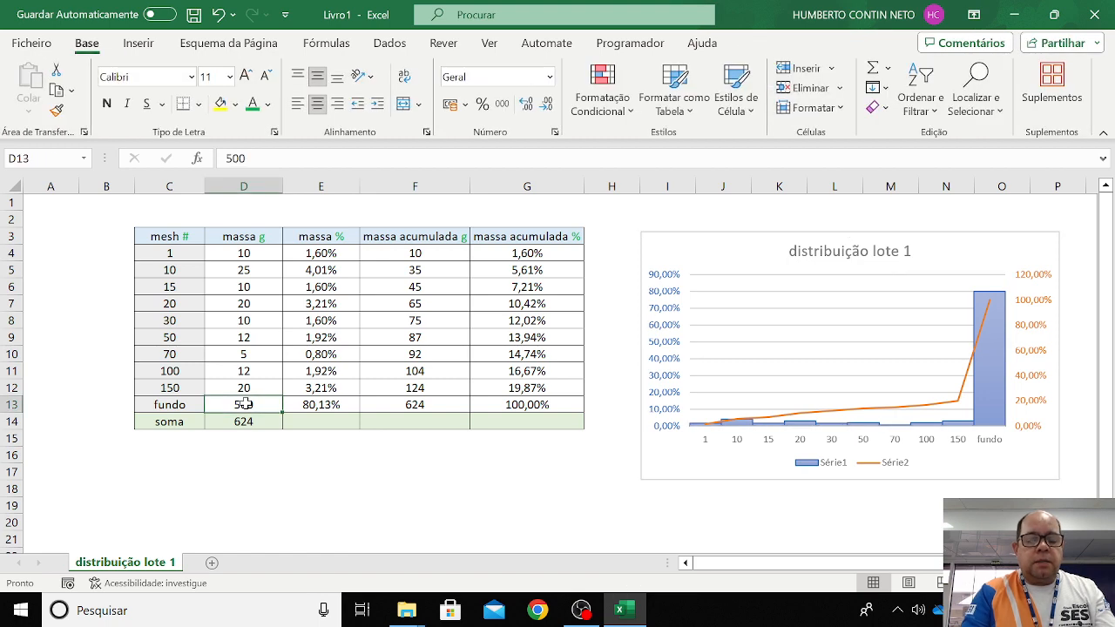
text(200)
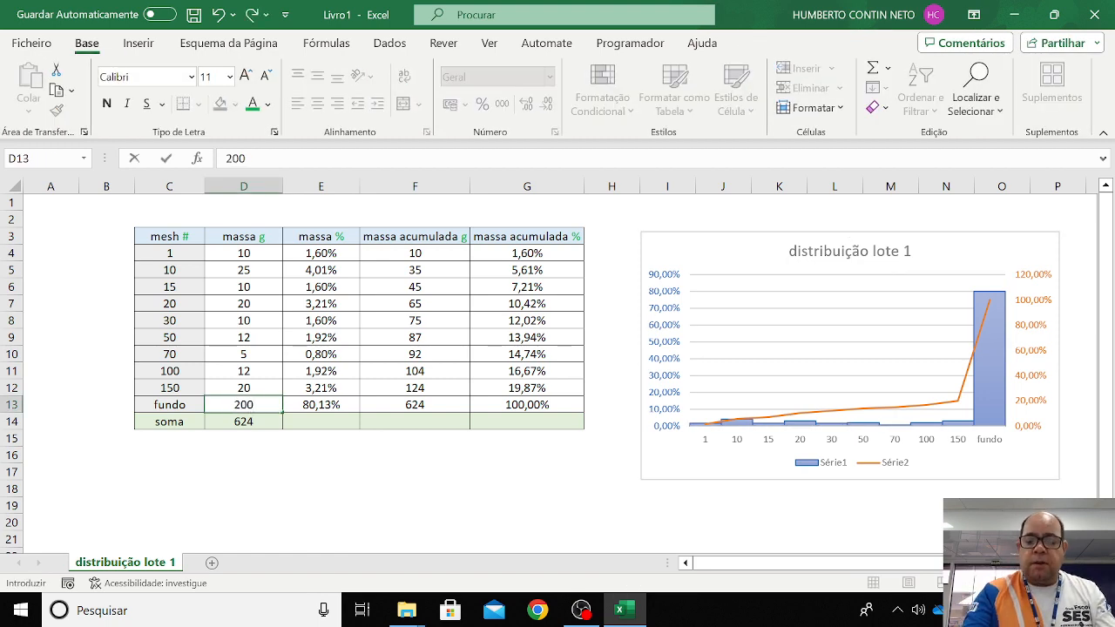
key(Return)
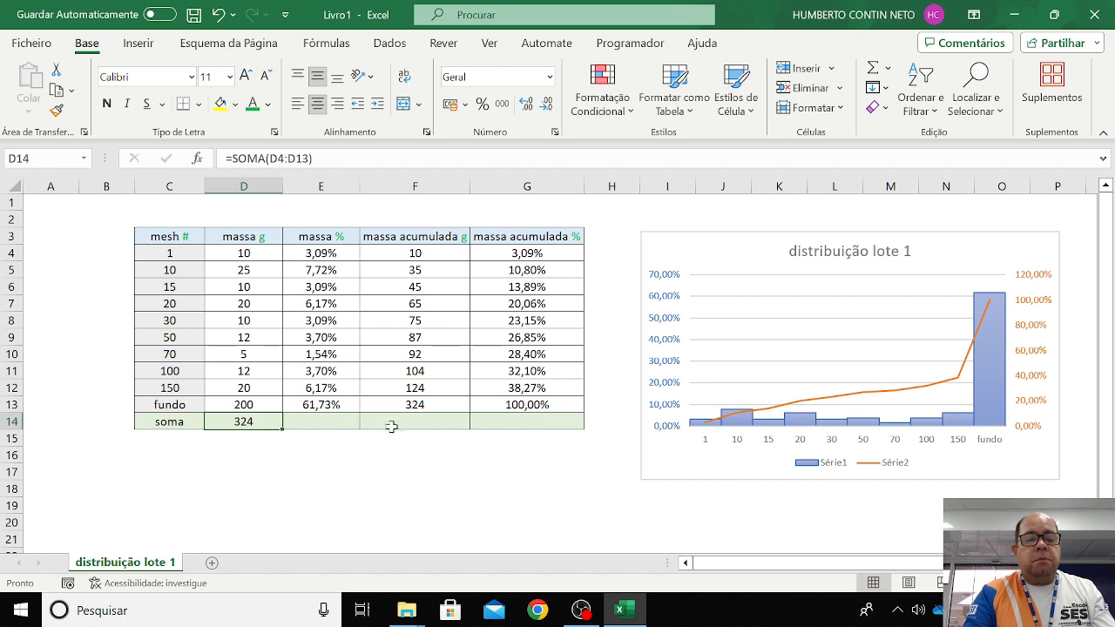
Change the fundo mass in the massa g column to 100 g
click(243, 405)
text(1)
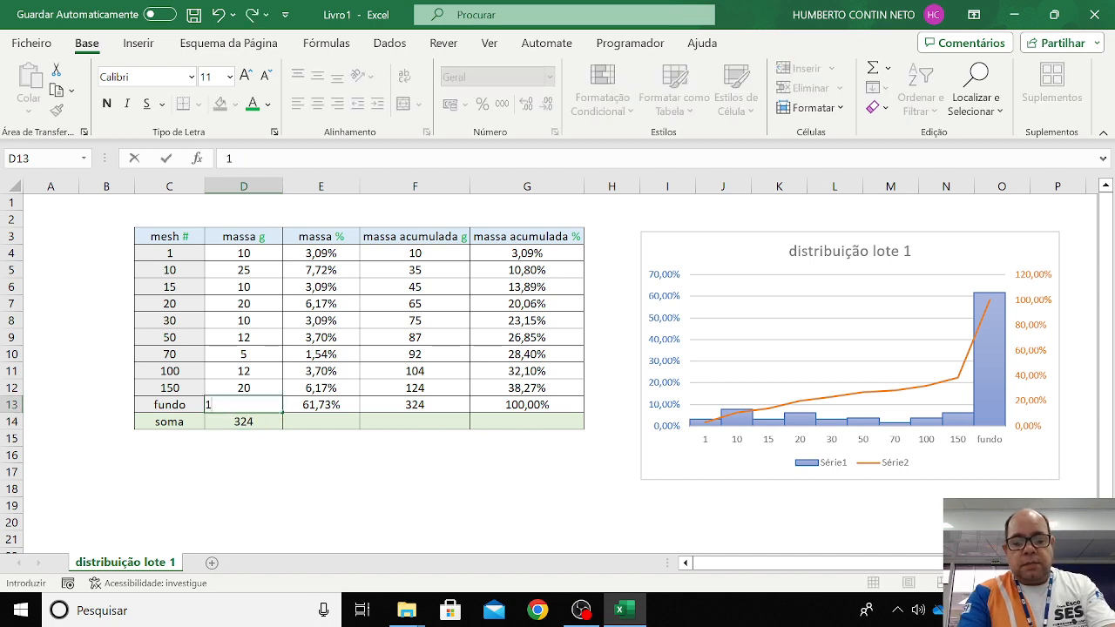
text(00)
key(Return)
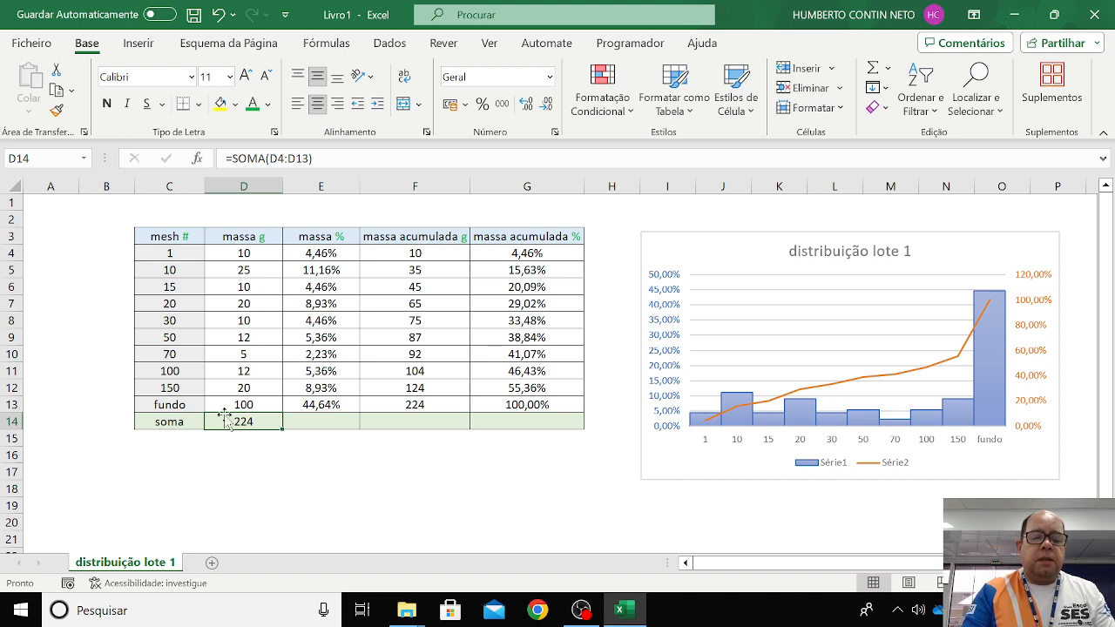
click(210, 471)
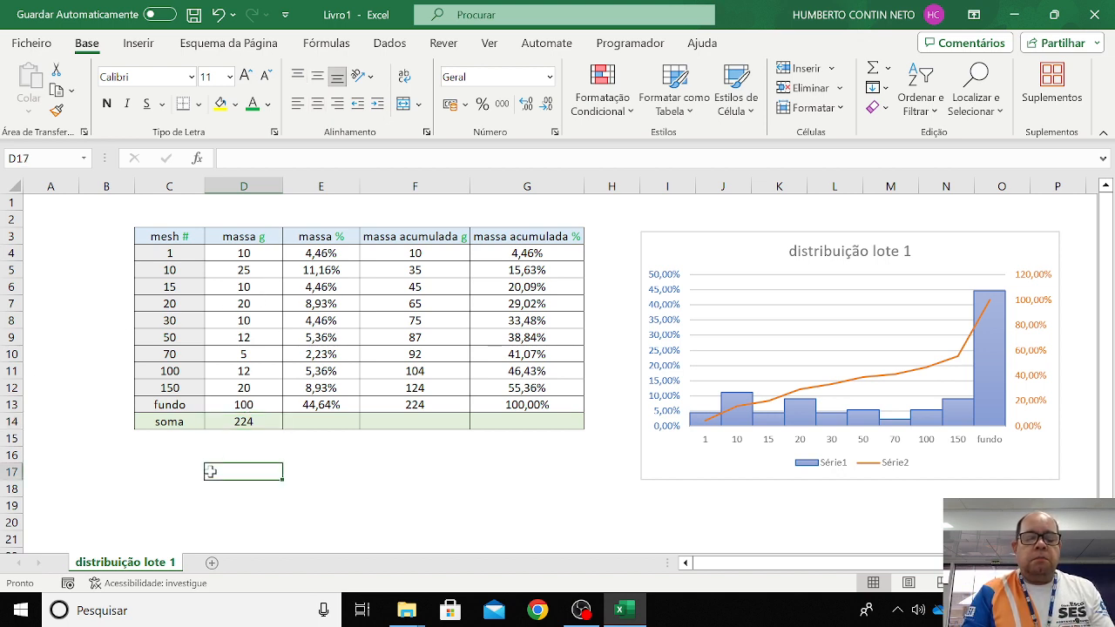
Set the fundo mass in the massa g column back to 500 g
click(230, 399)
text(4)
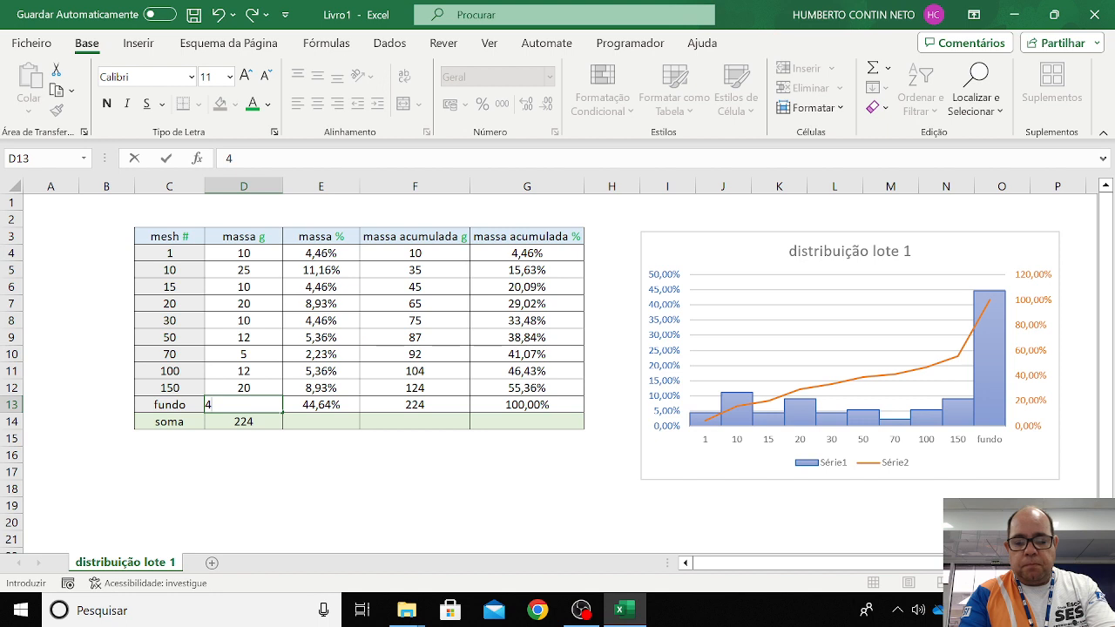
key(BackSpace)
text(500)
key(Return)
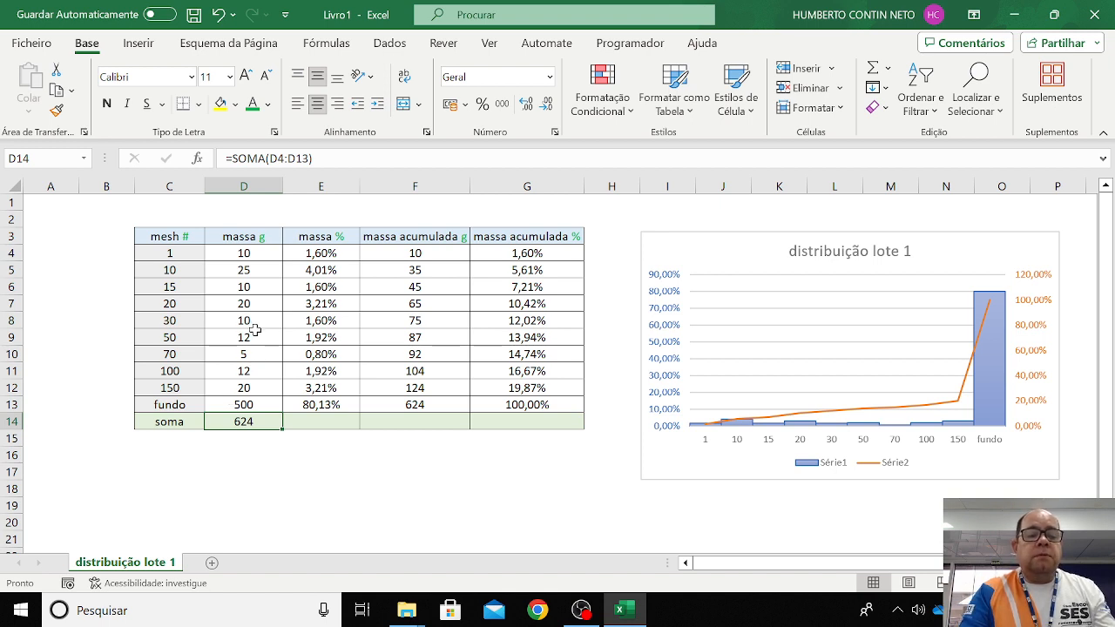
Change the mass for mesh 100 in the massa g column to 200 g
click(244, 371)
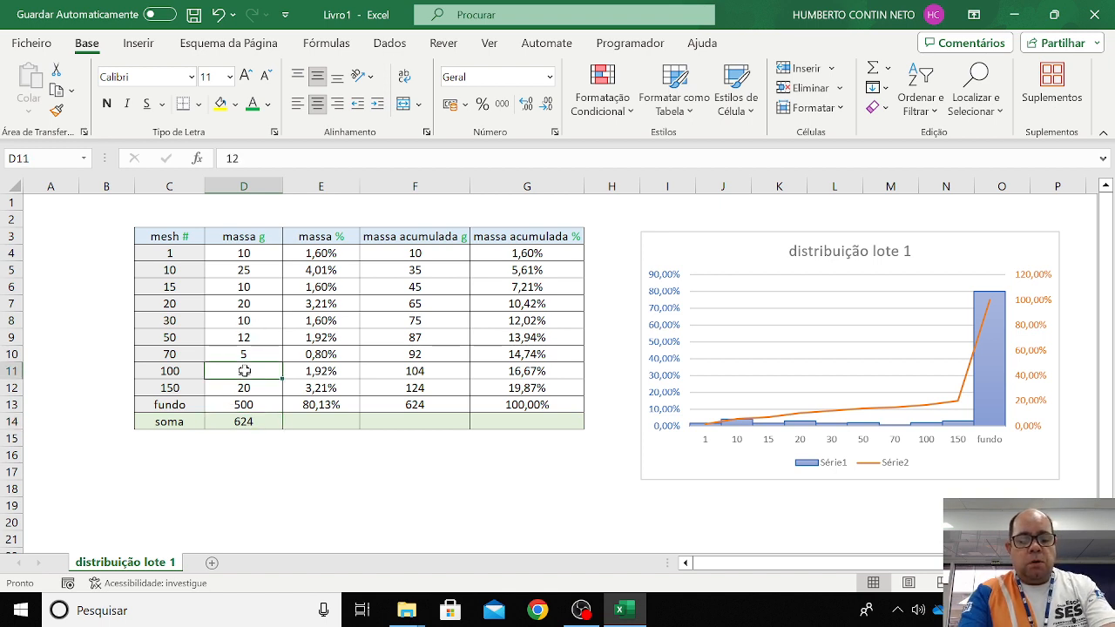
double_click(245, 371)
text(200)
key(Return)
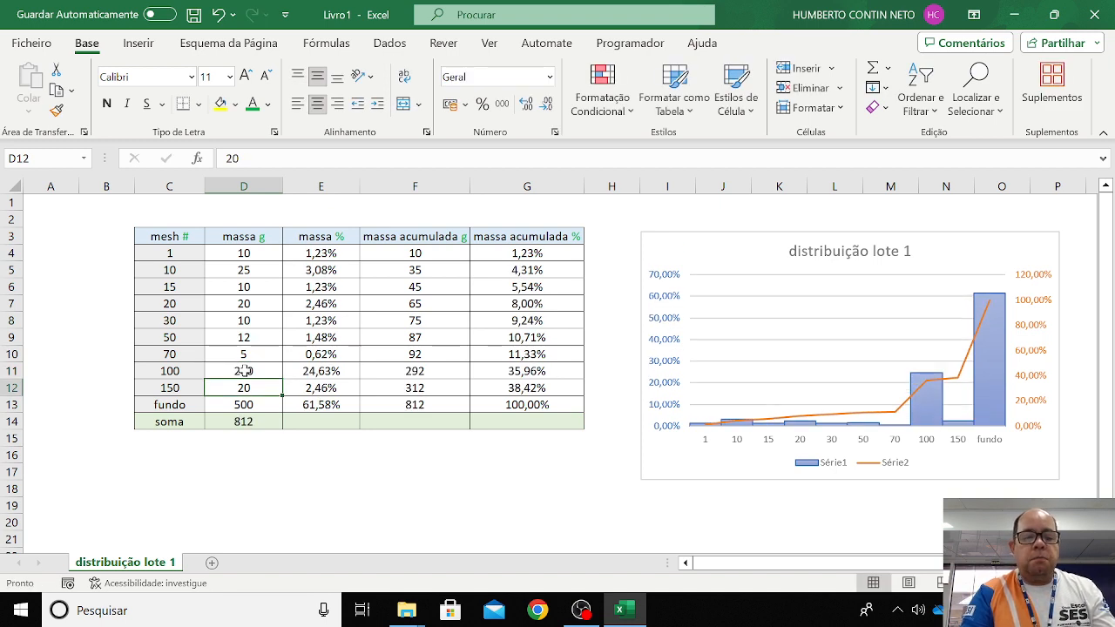
Change the mass for mesh 30 to 100 g and the mass for mesh 15 to 40 g
click(244, 323)
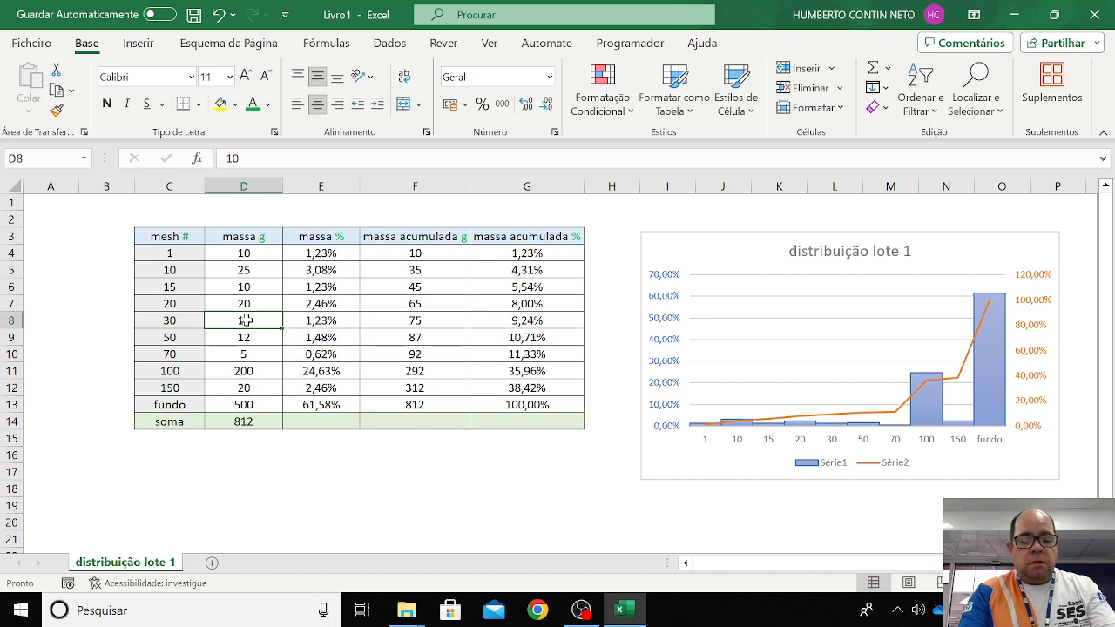
text(100)
key(Return)
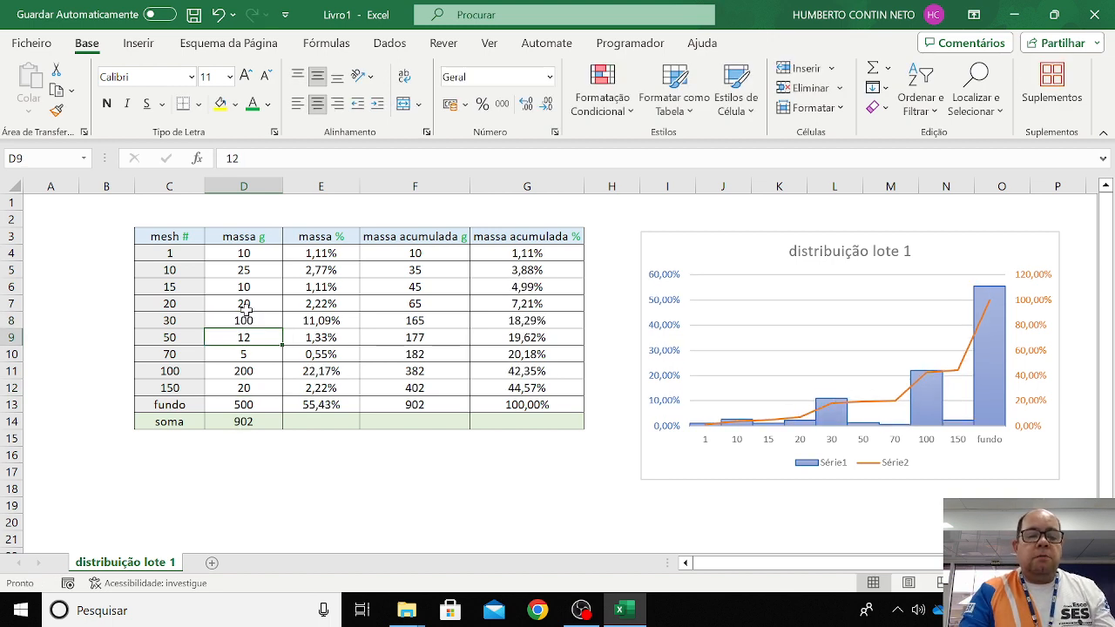
click(247, 289)
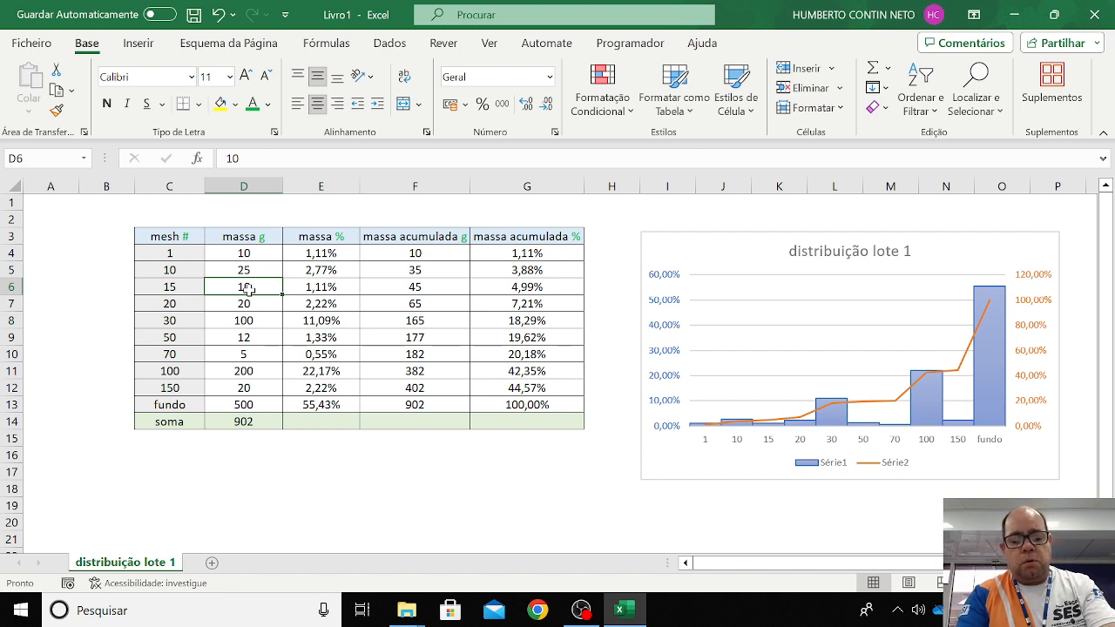
text(40)
key(Return)
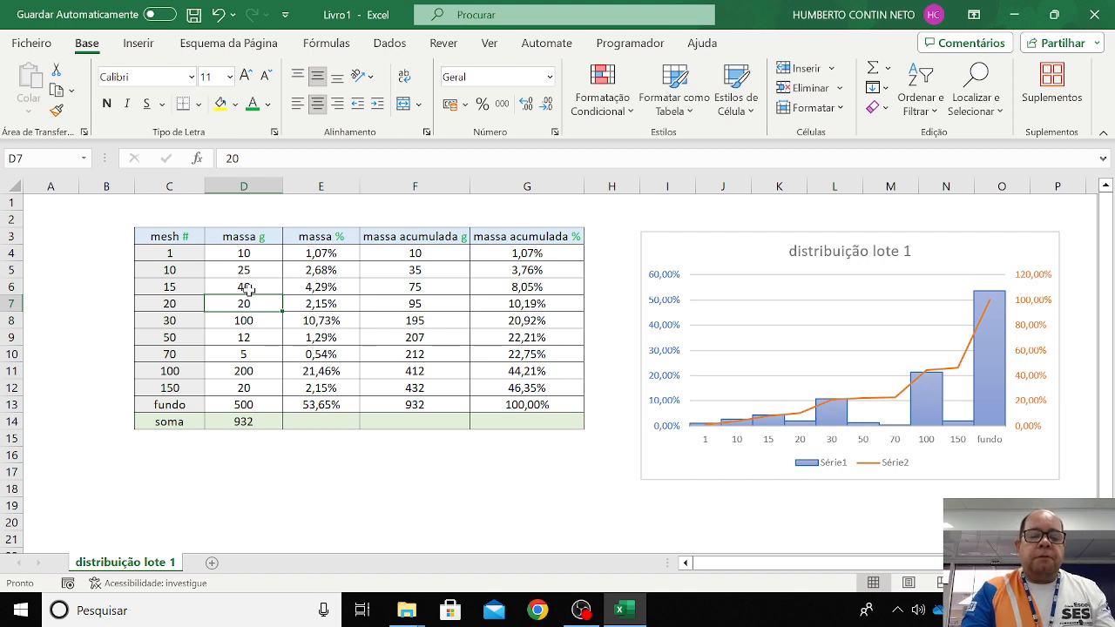
click(178, 471)
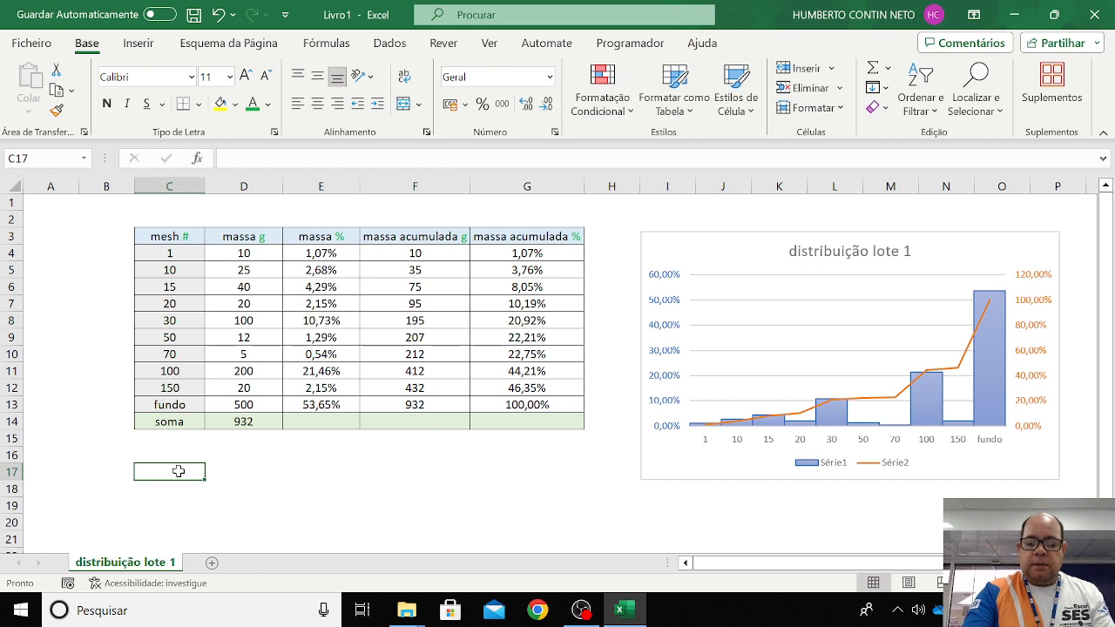
text(=)
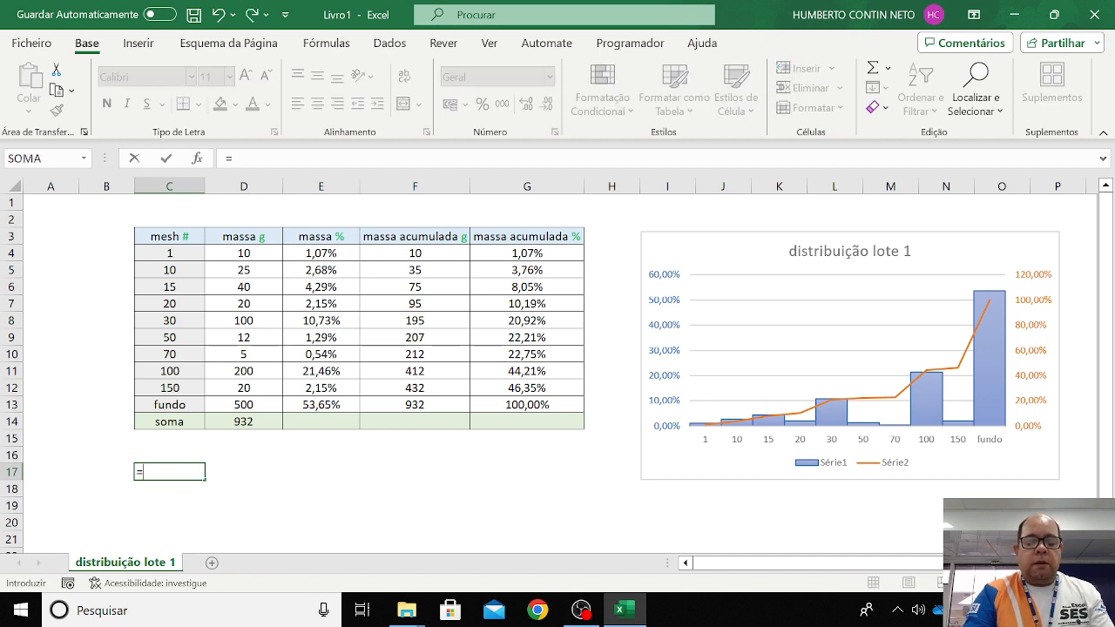
key(Escape)
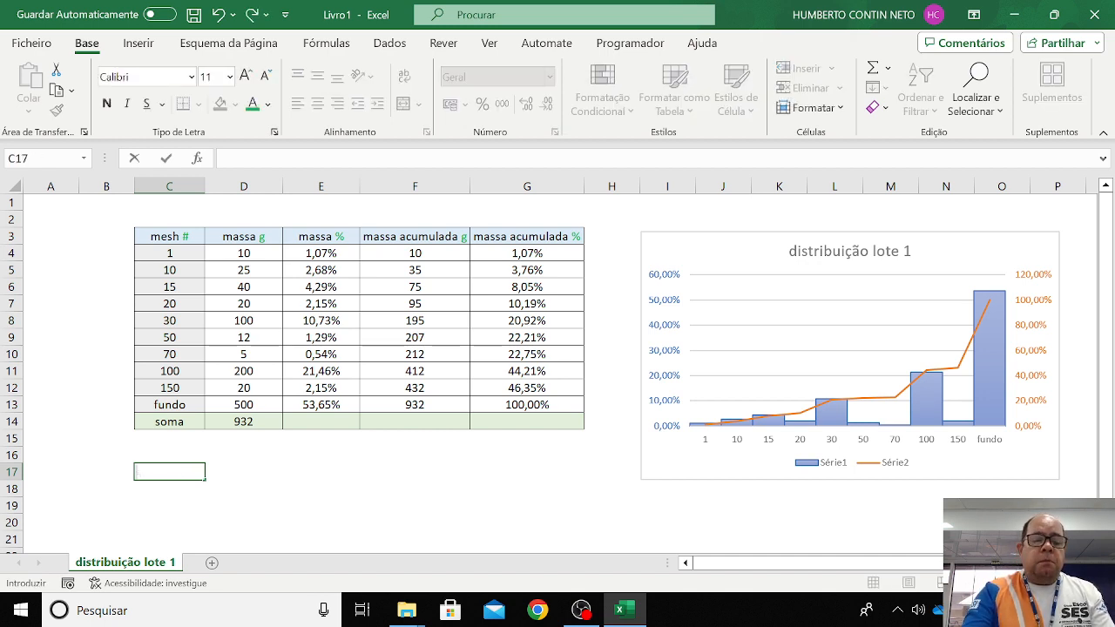
Enter the label "massa total utilizada" in cell C1 above the table
click(162, 203)
text(massa)
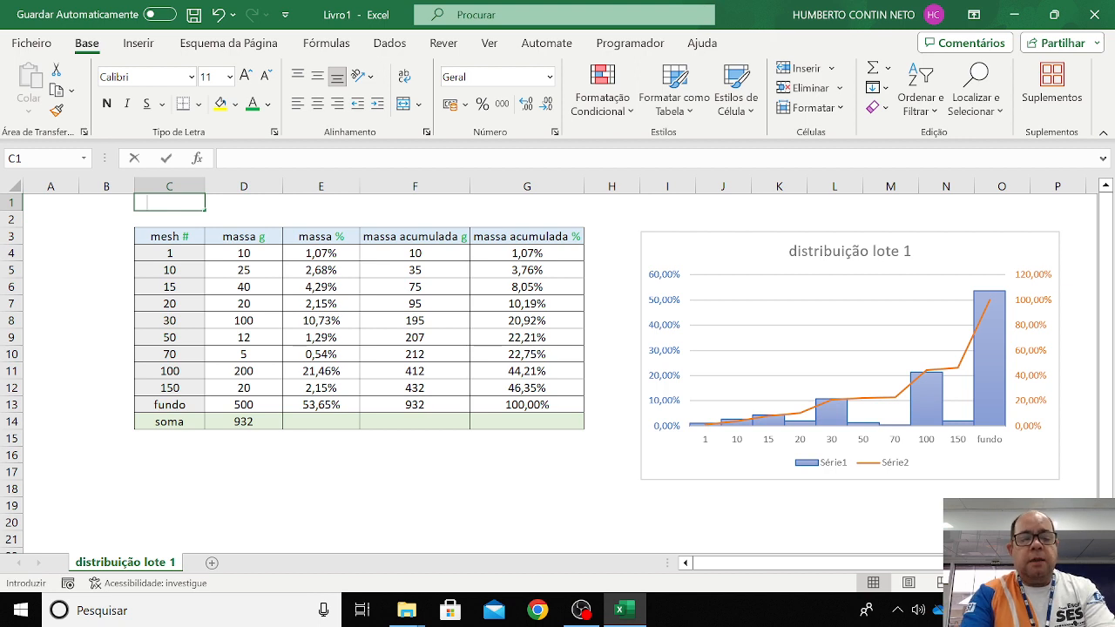
text( tota)
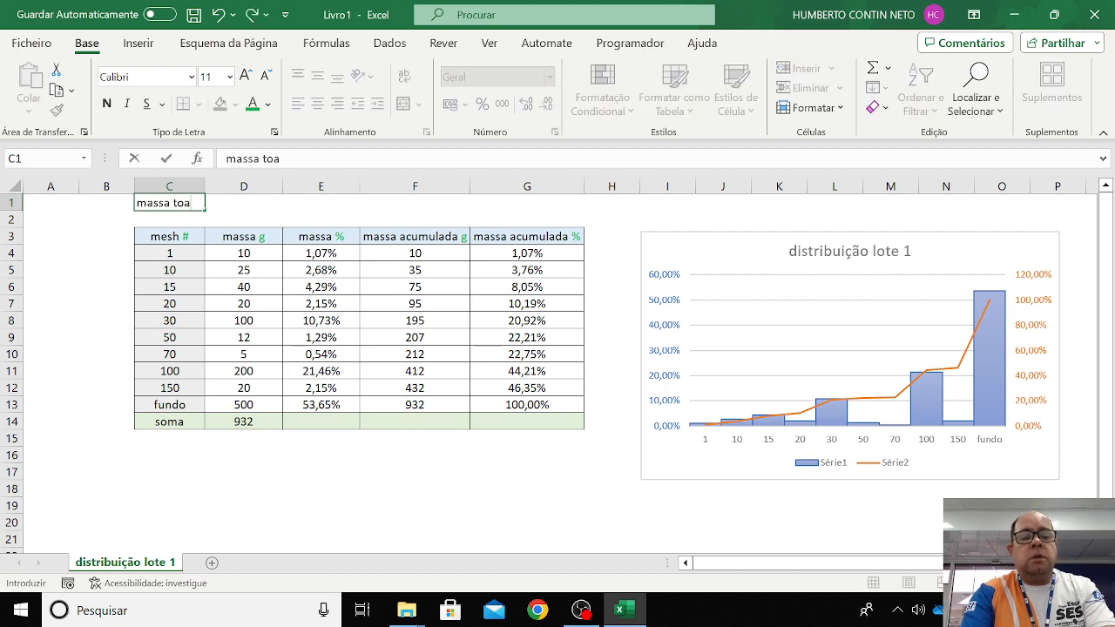
key(BackSpace)
key(BackSpace)
text(tal utilizada)
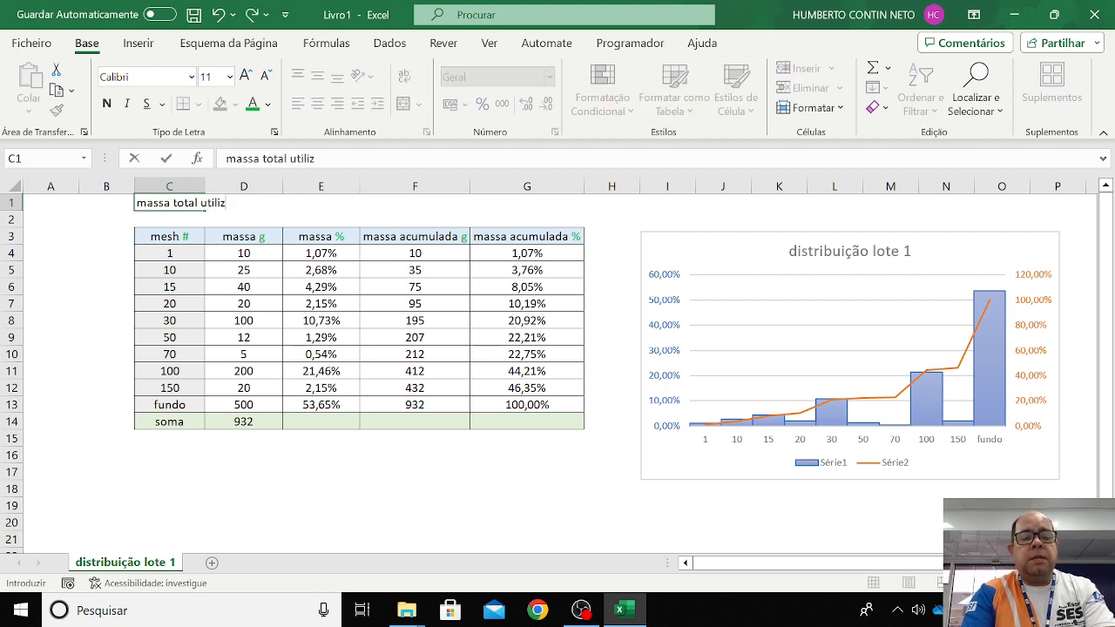
key(Tab)
Enter 1000 in cell E1 as the total mass used
key(Tab)
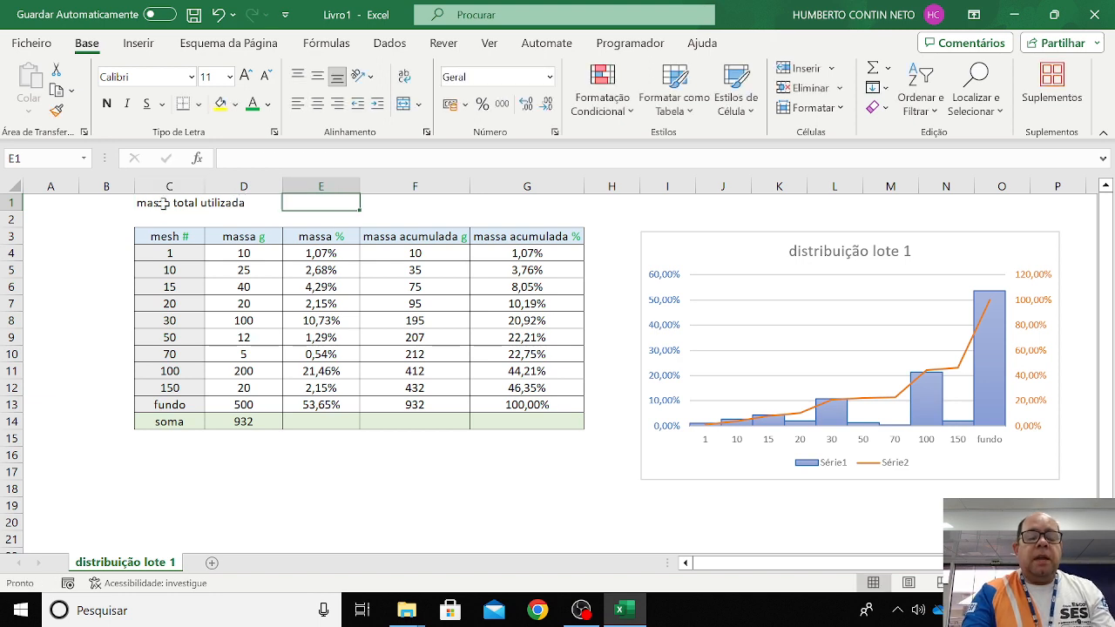
key(Left)
key(Right)
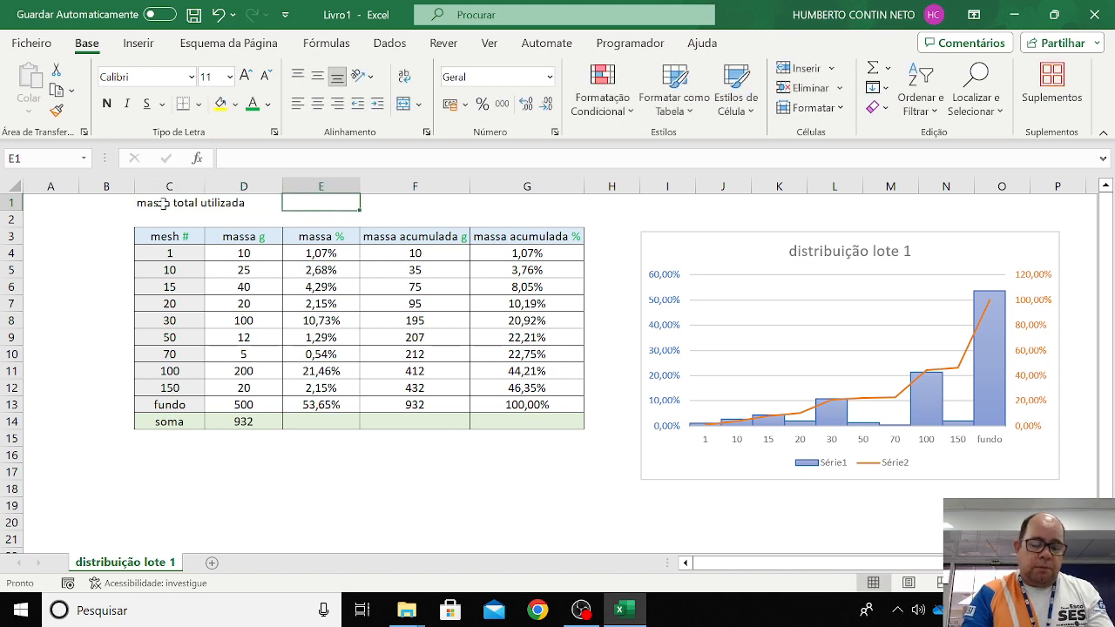
text(1000)
key(Return)
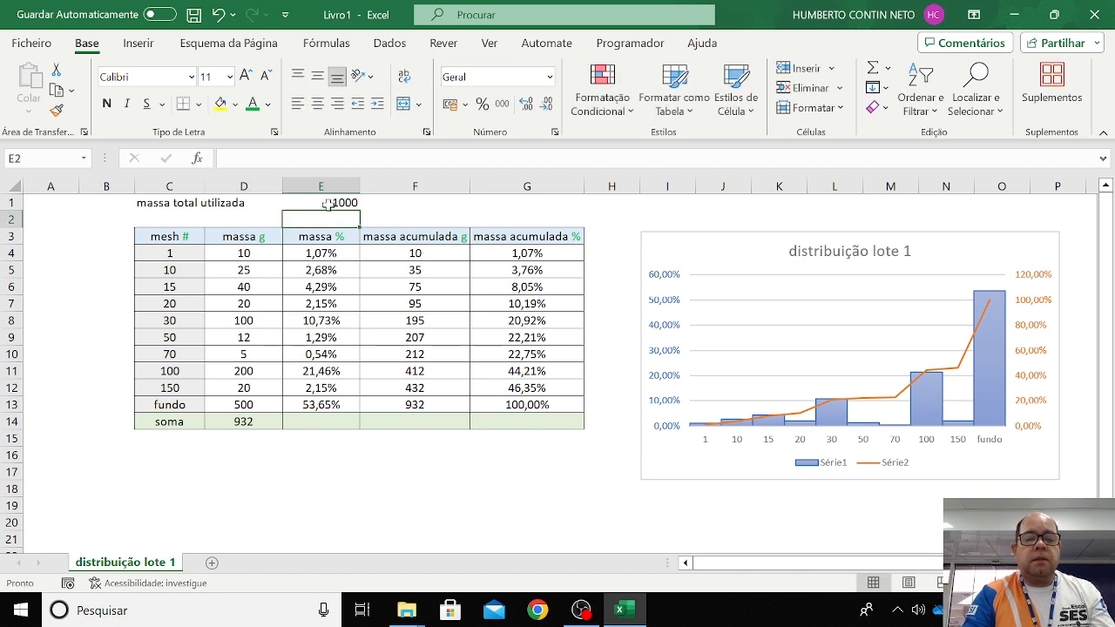
Add the unit to the total mass label in C1 so it reads "massa total utilizada g"
click(195, 203)
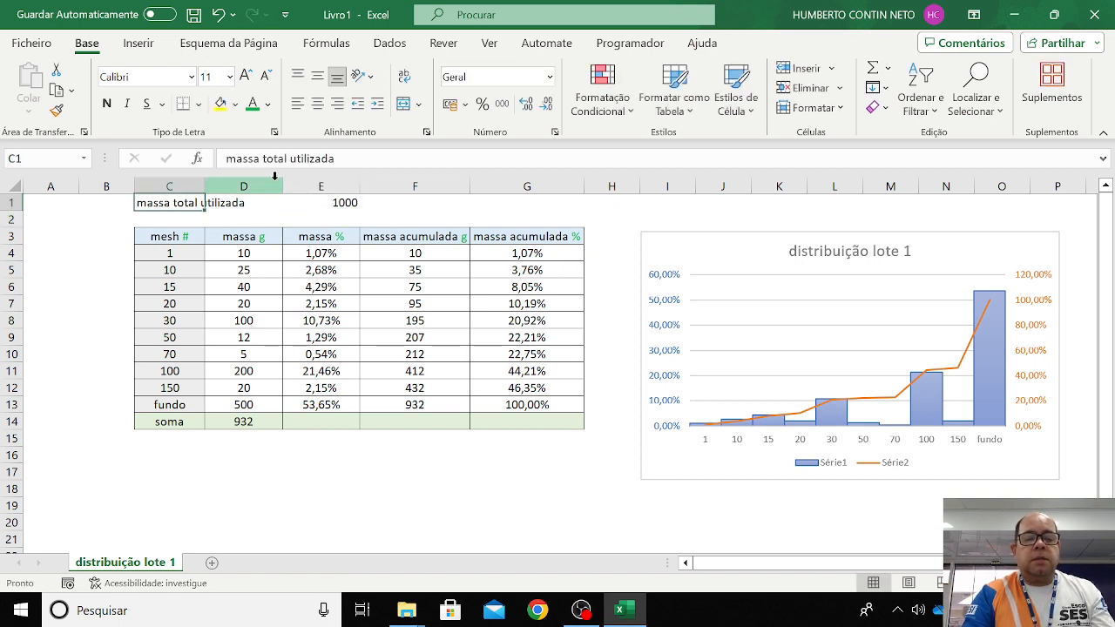
key(F2)
text(g)
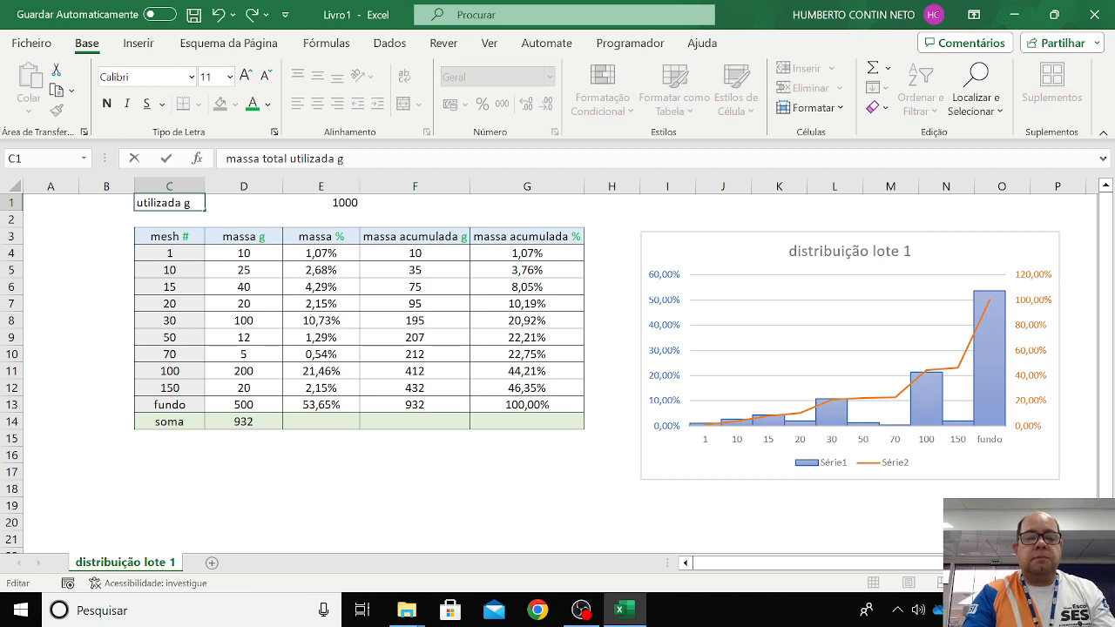
key(Return)
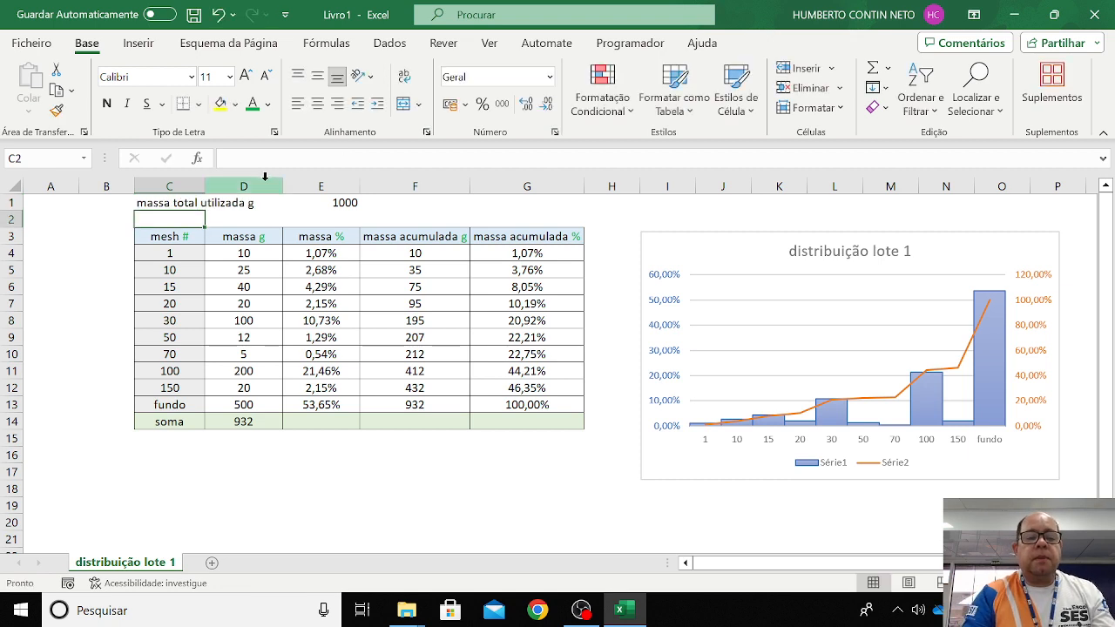
click(312, 213)
click(312, 204)
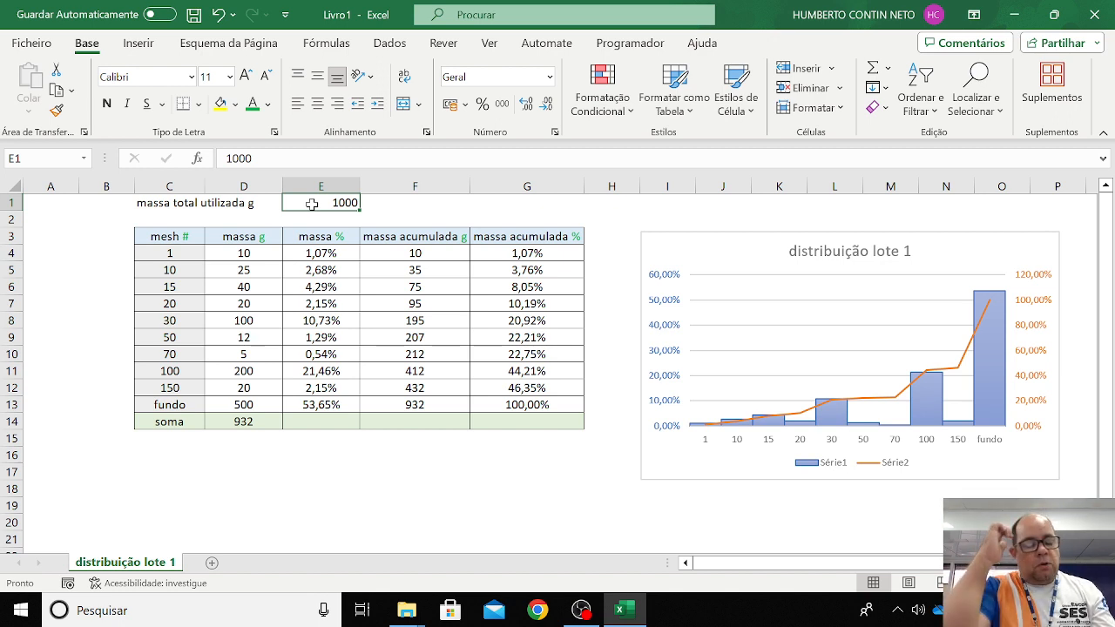
click(190, 468)
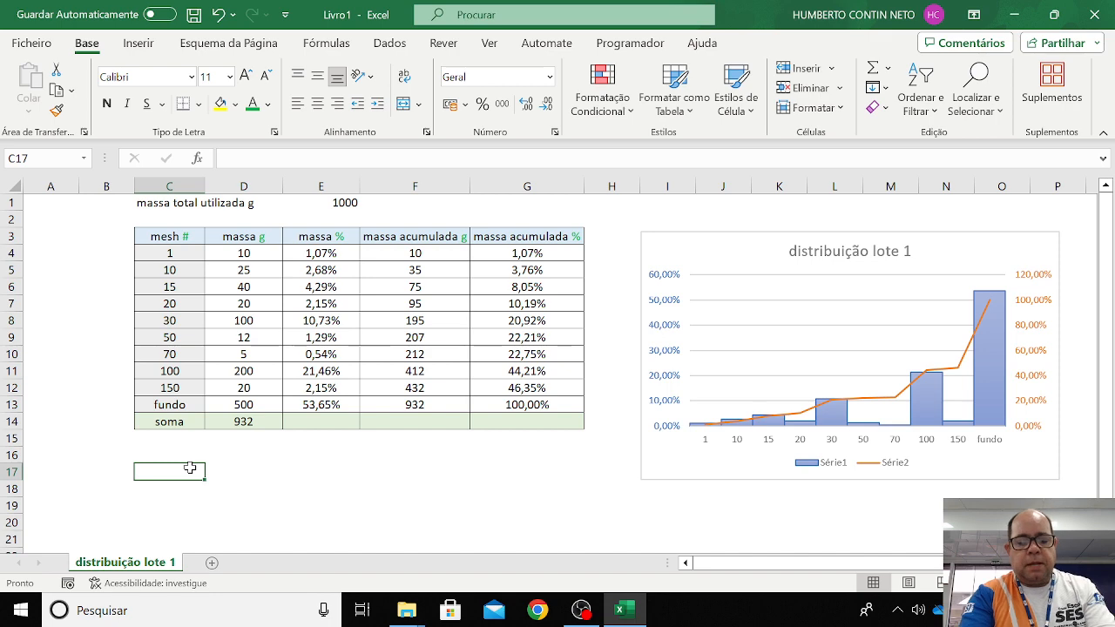
key(ctrl+p)
click(190, 468)
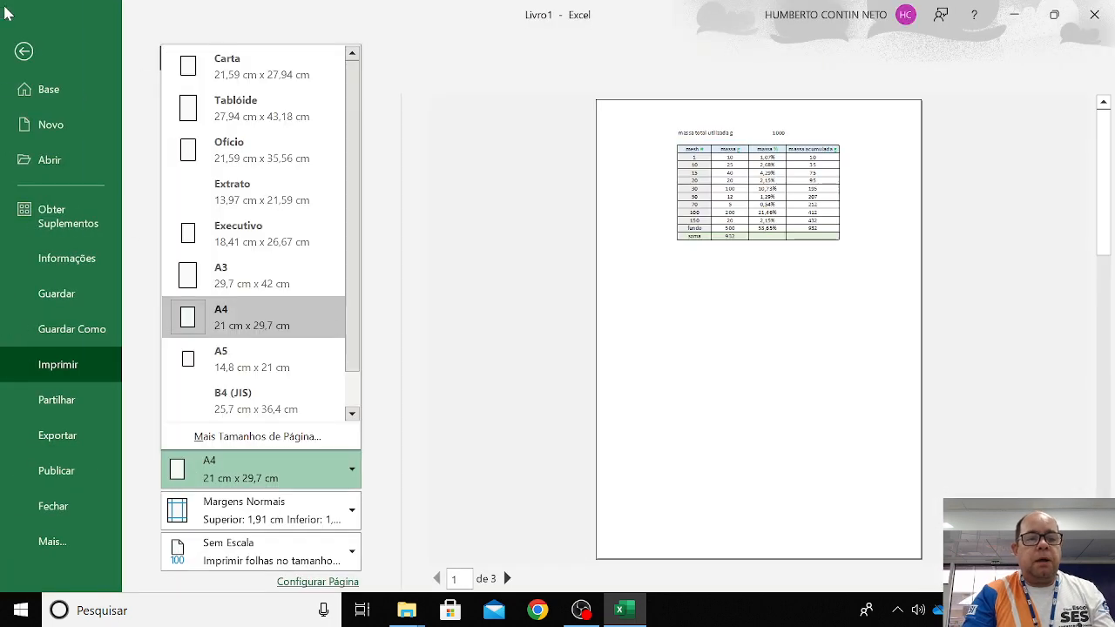
click(32, 56)
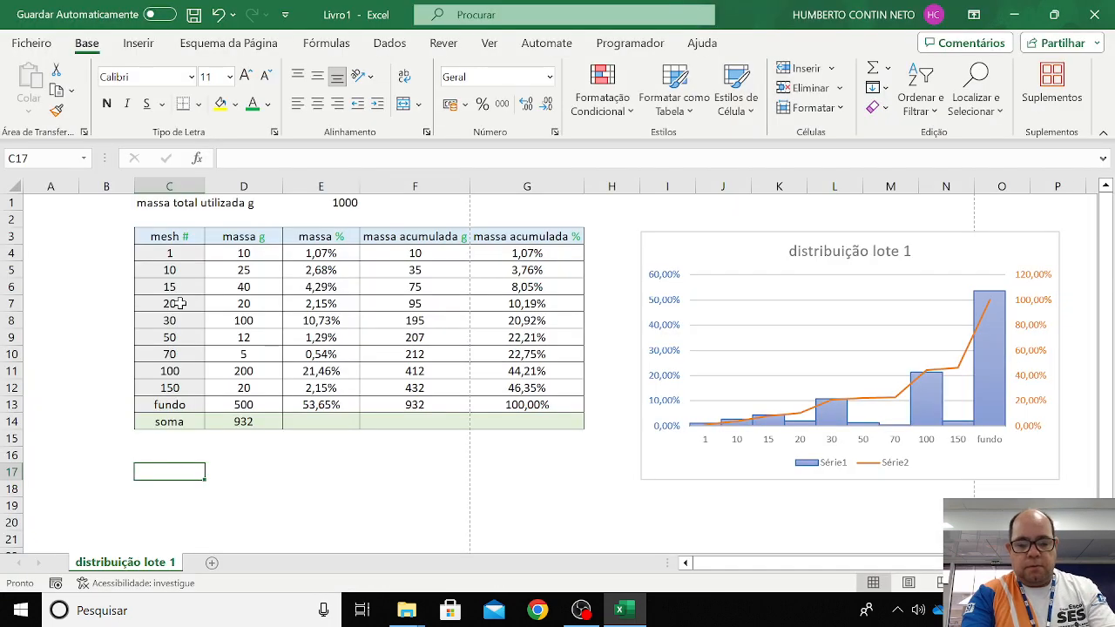
Enter the label "Perda de massa" in cell C17 below the table
text(Perda de a)
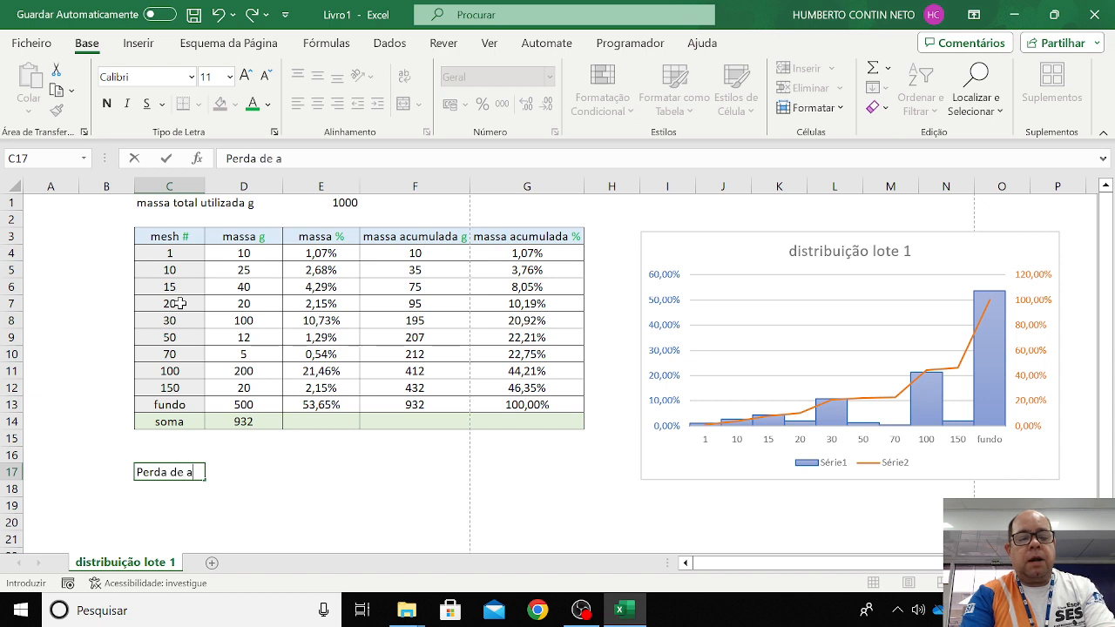
key(BackSpace)
text(massa)
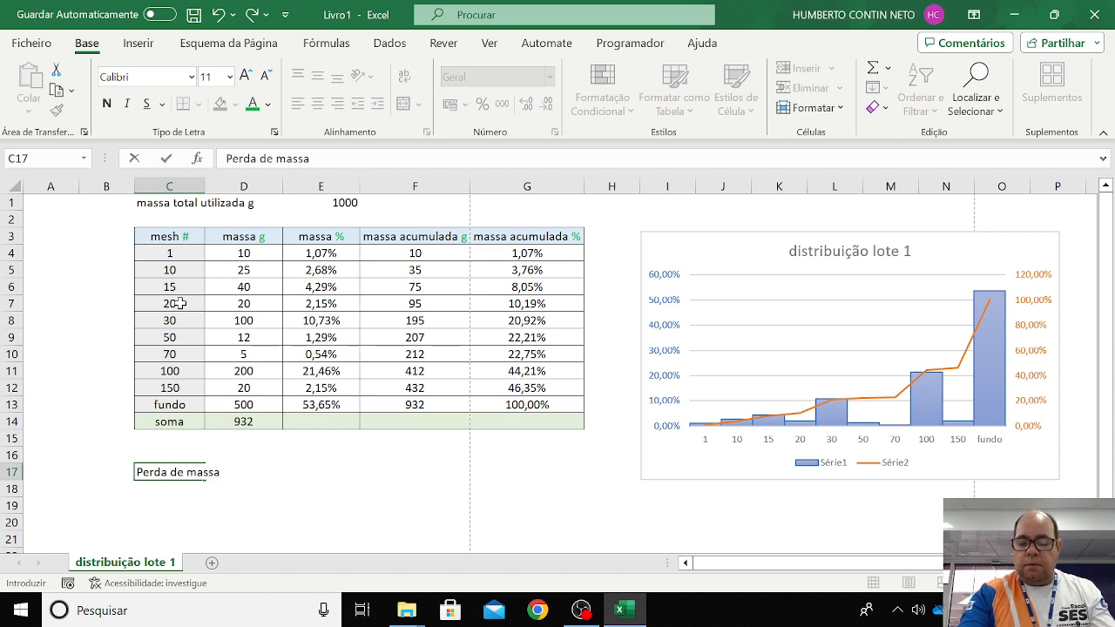
key(Tab)
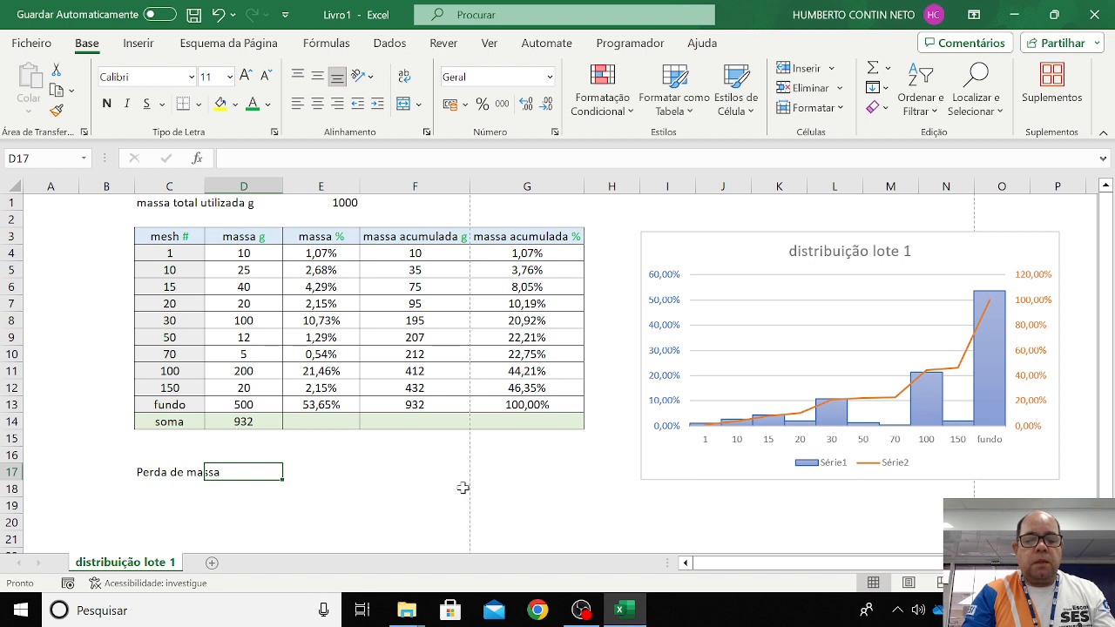
click(692, 505)
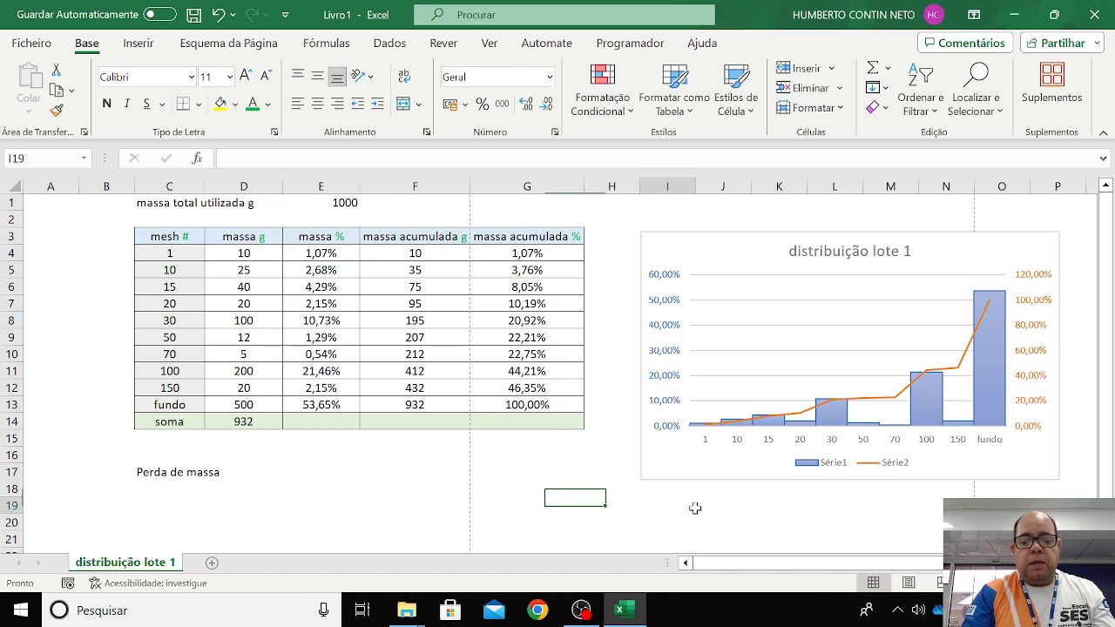
Replace the mass loss label in C17 with "perda de massa" in I20 below the chart, and widen column I to fit it
click(200, 473)
key(Delete)
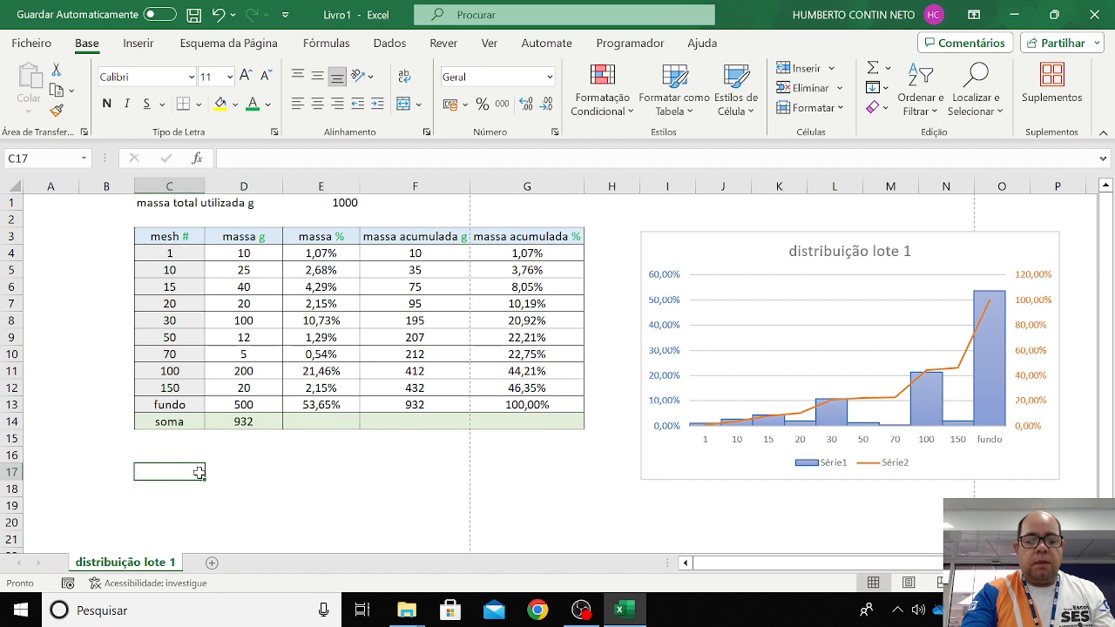
click(671, 519)
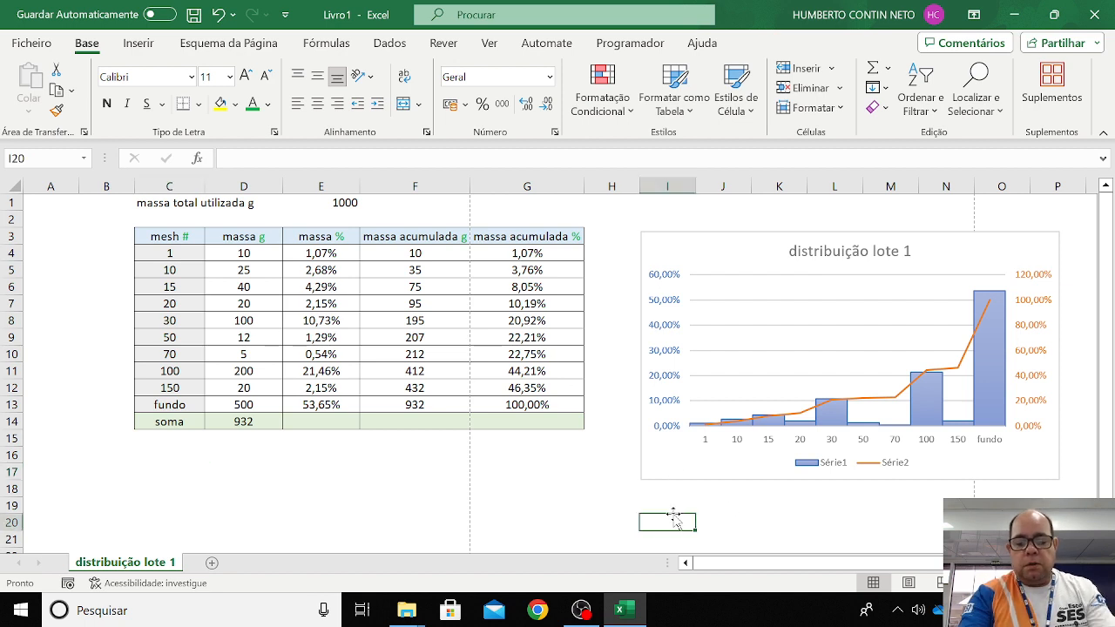
text(perda de massa)
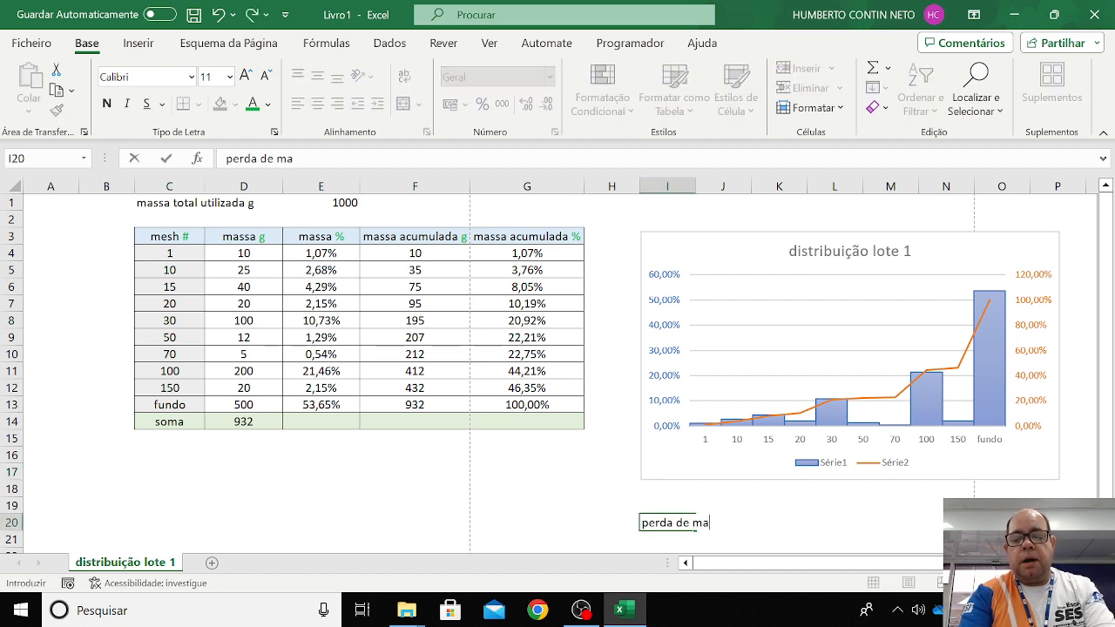
click(699, 187)
drag(698, 188, 730, 186)
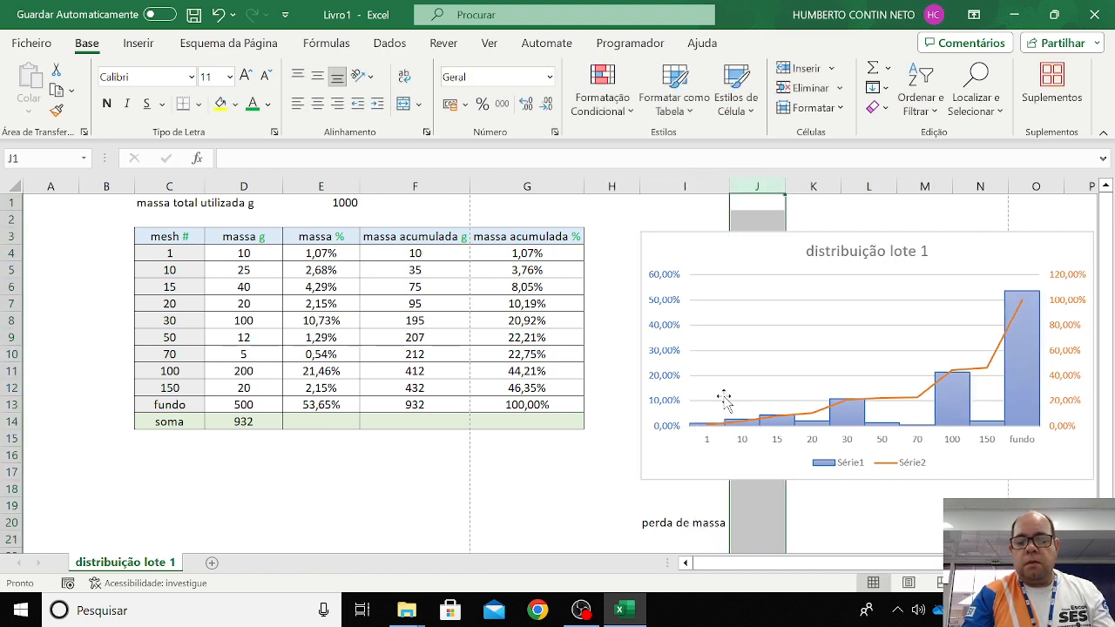
click(766, 525)
text(=)
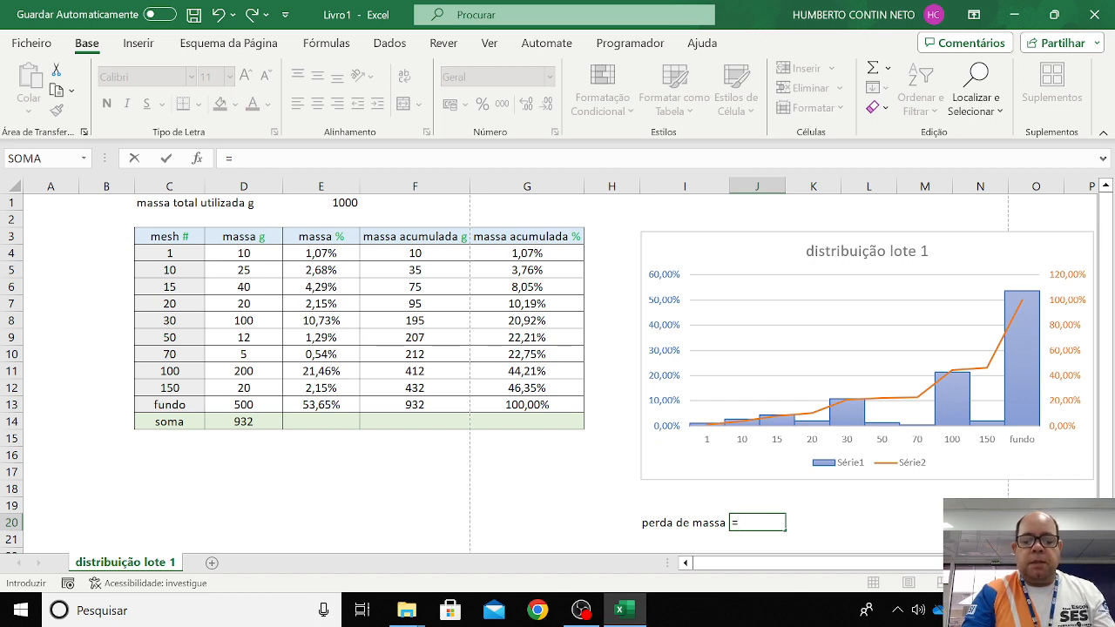
key(BackSpace)
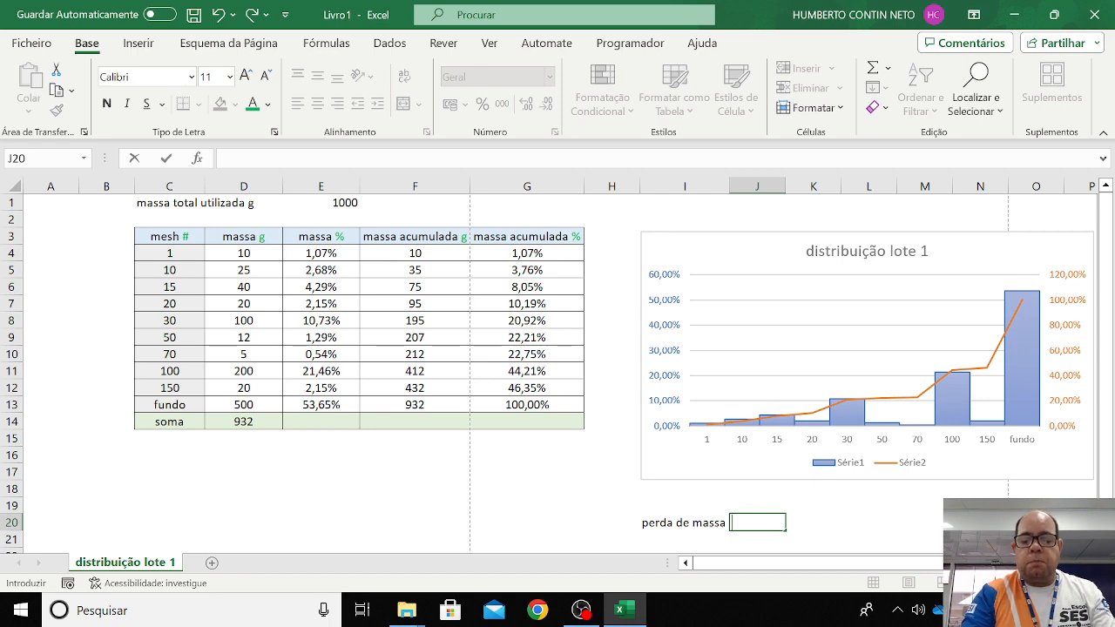
right_click(756, 521)
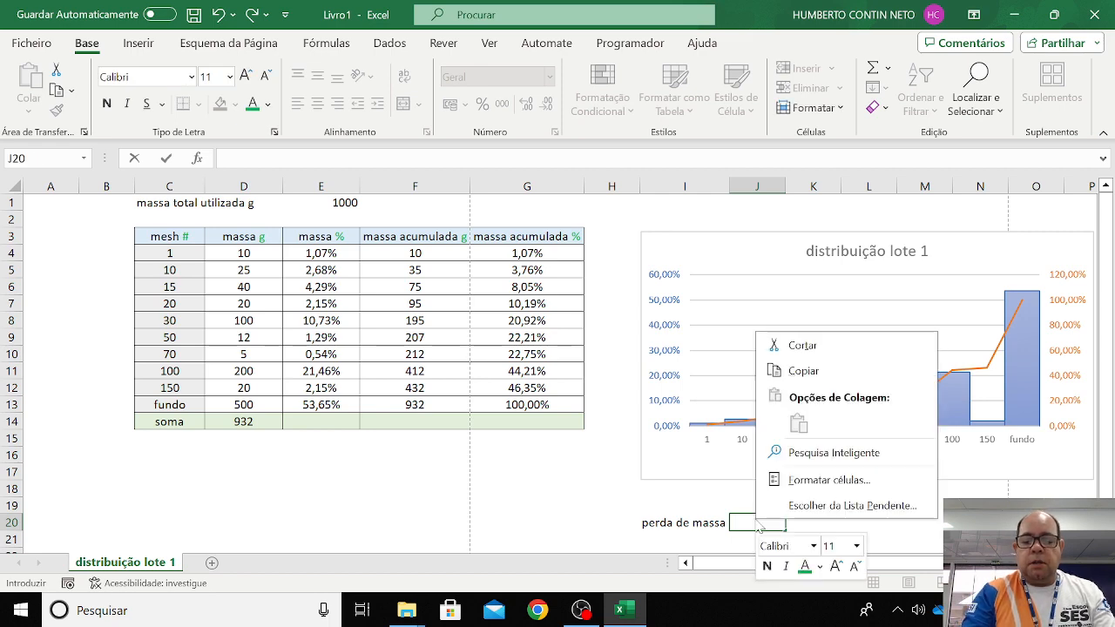
click(808, 478)
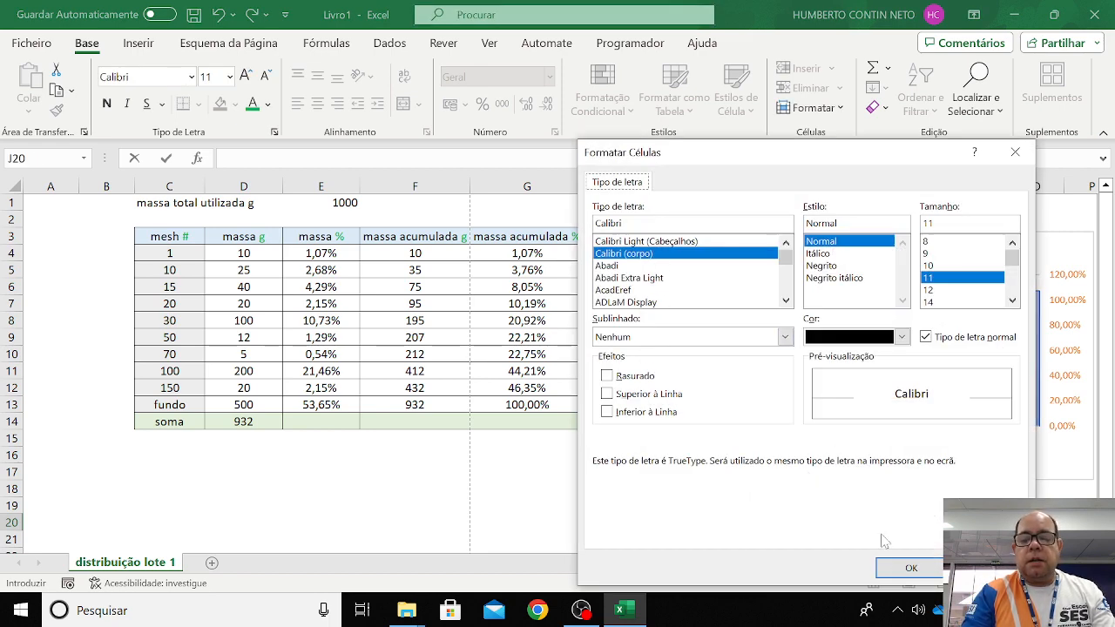
click(911, 568)
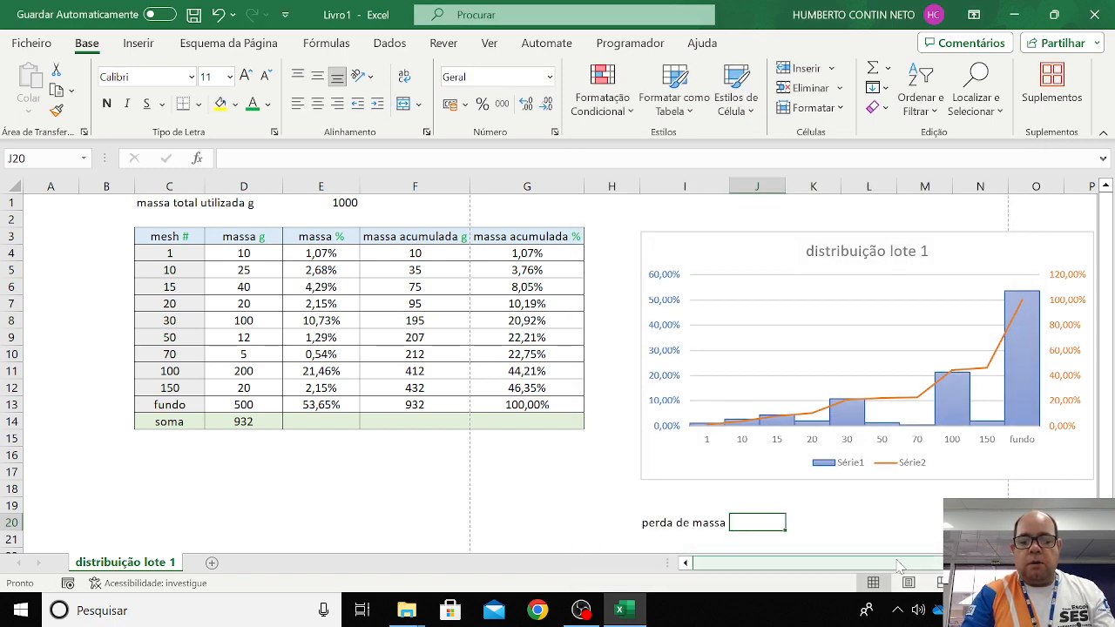
Format cell J20, beside the mass loss label, as a percentage with 2 decimal places
click(830, 525)
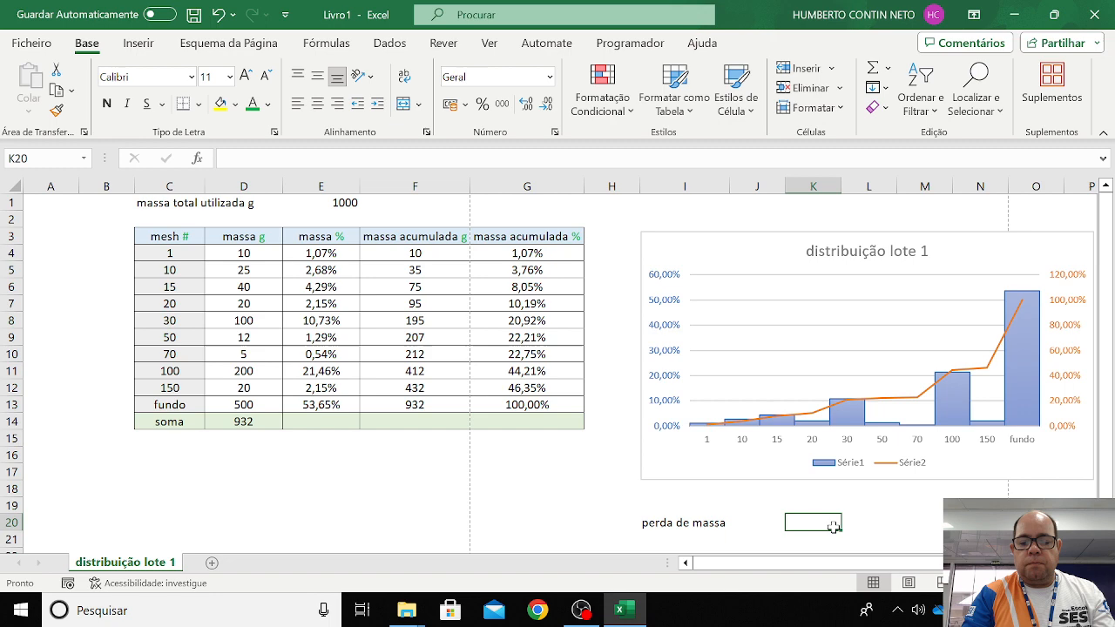
click(756, 525)
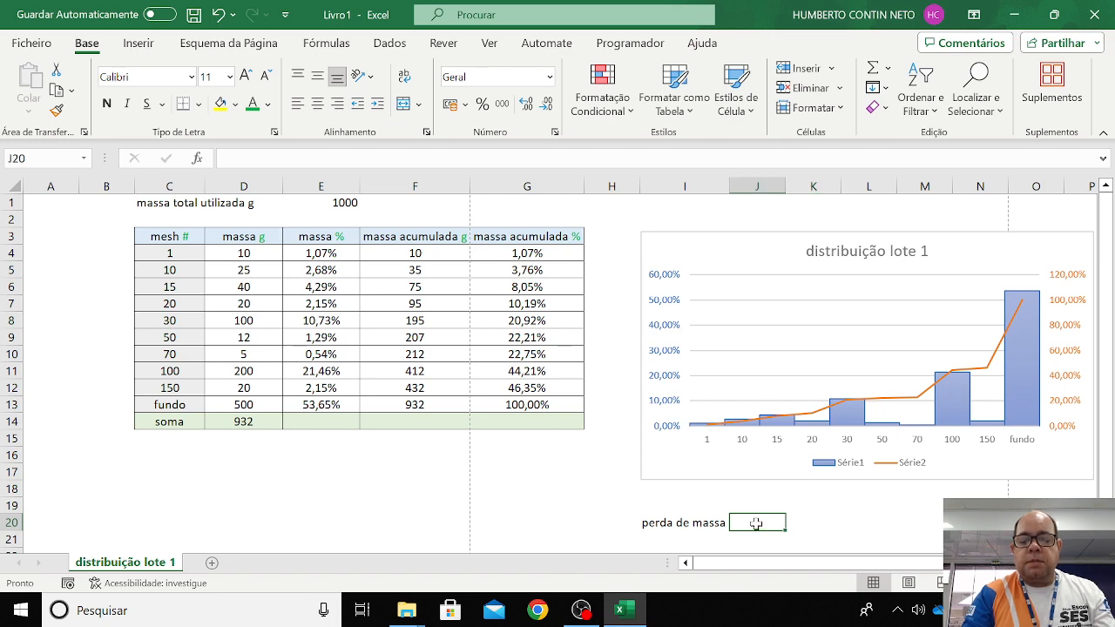
right_click(756, 523)
click(809, 436)
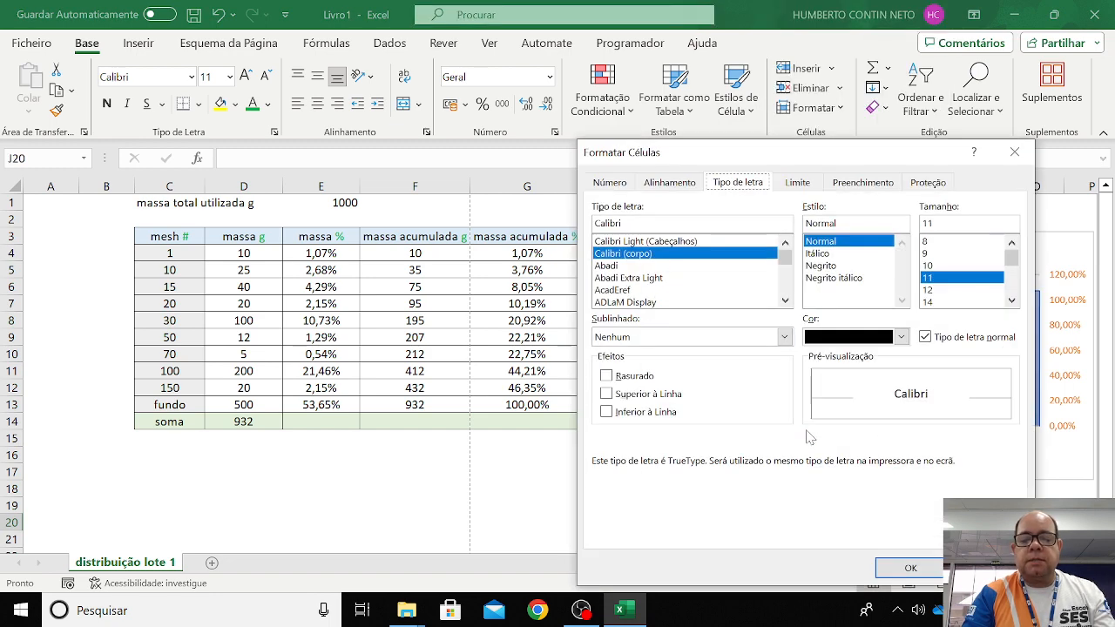
click(618, 187)
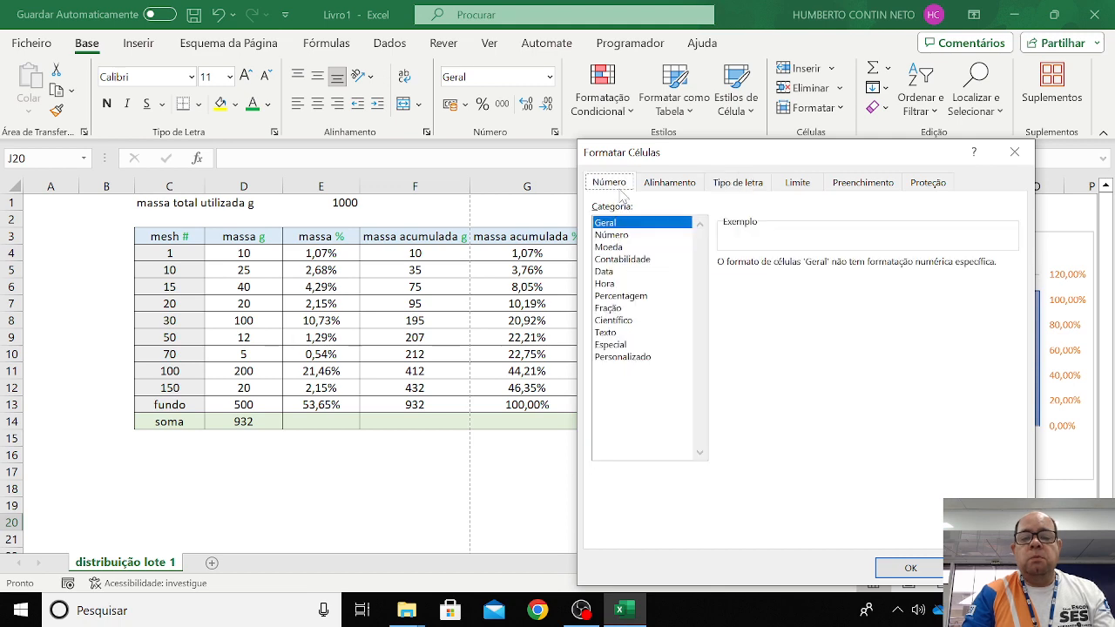
click(622, 298)
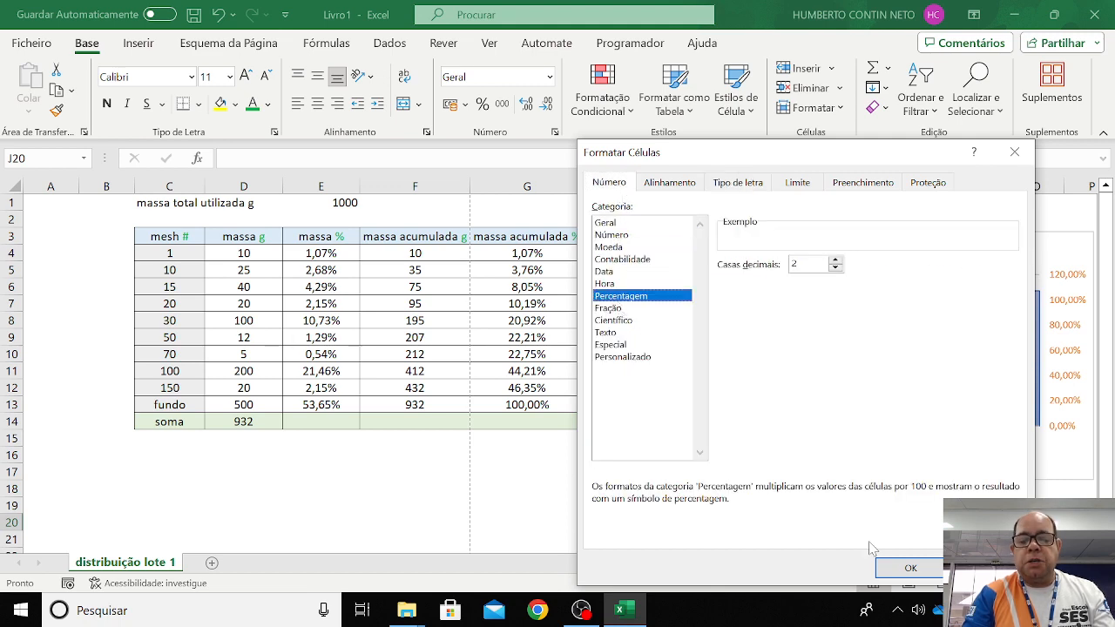
click(909, 570)
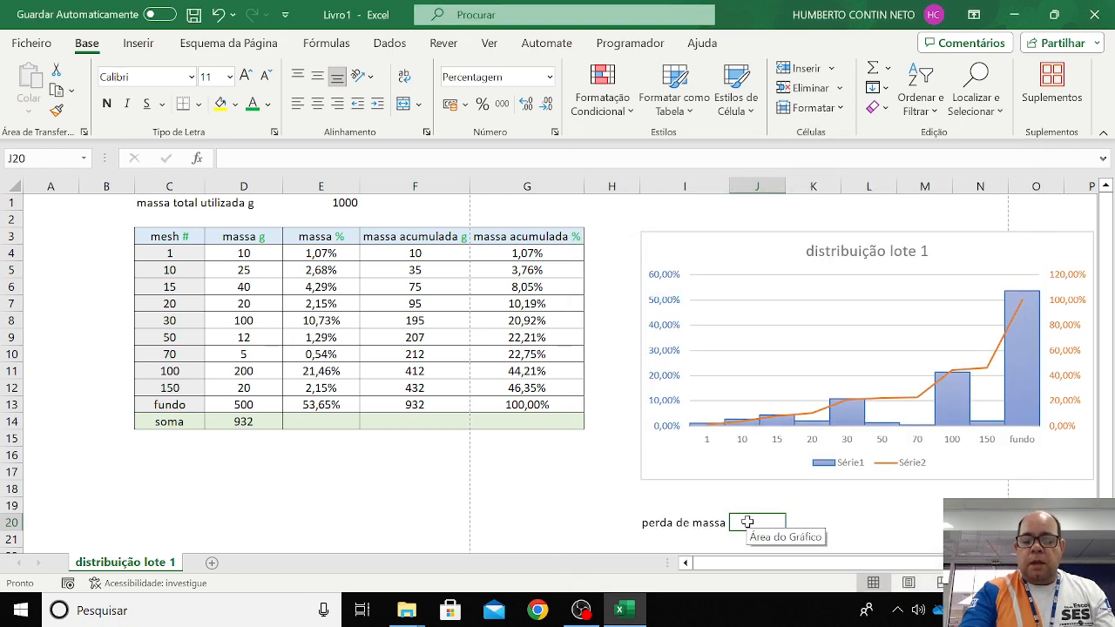
text(=)
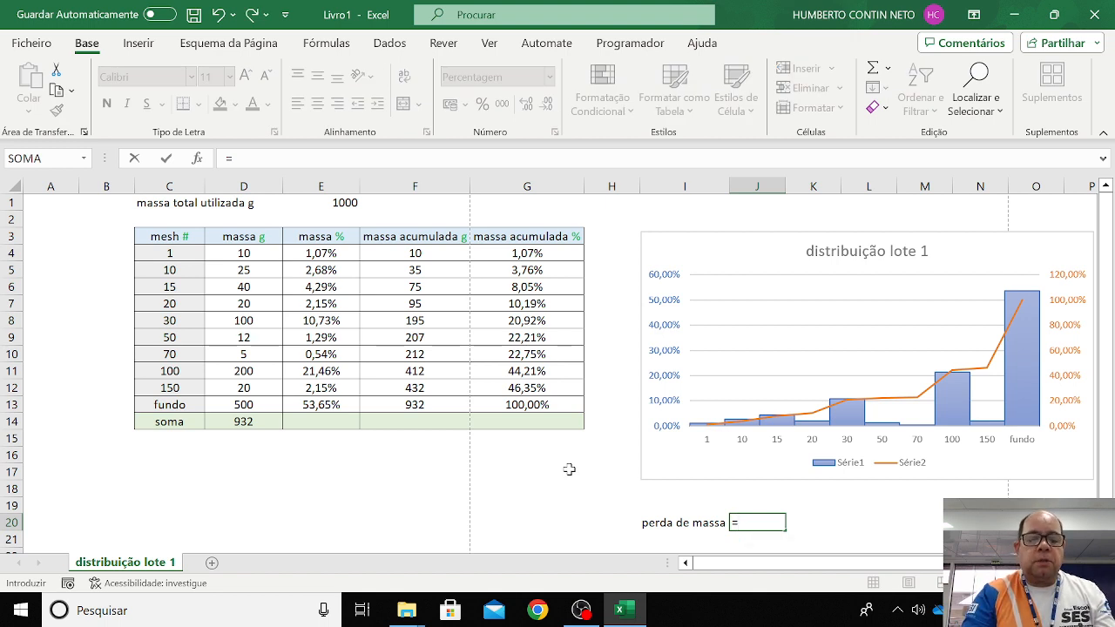
click(241, 420)
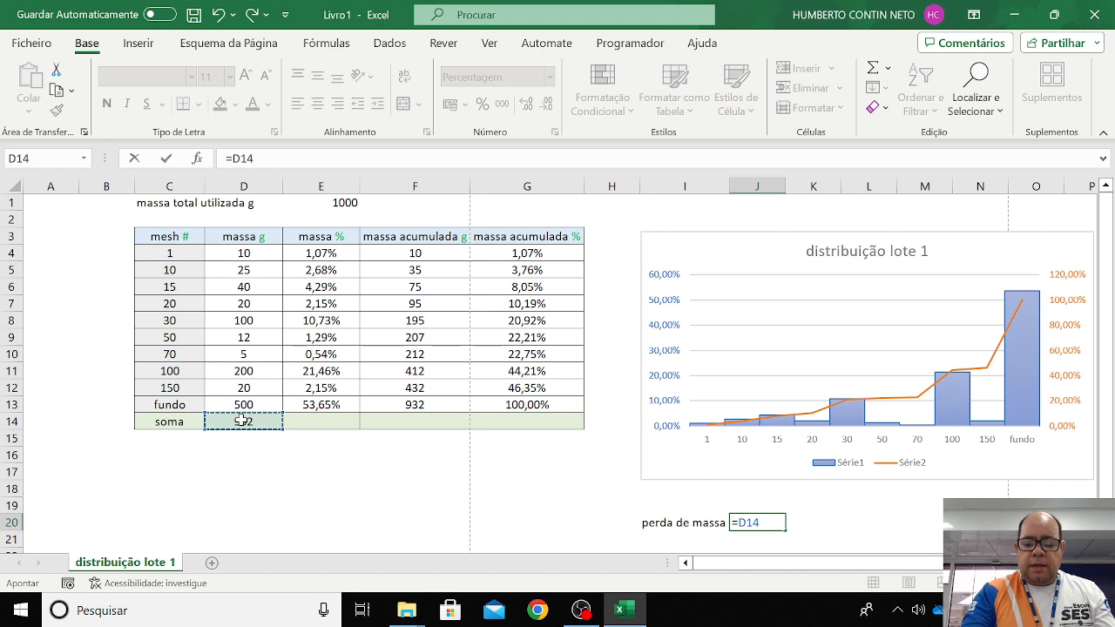
text(/)
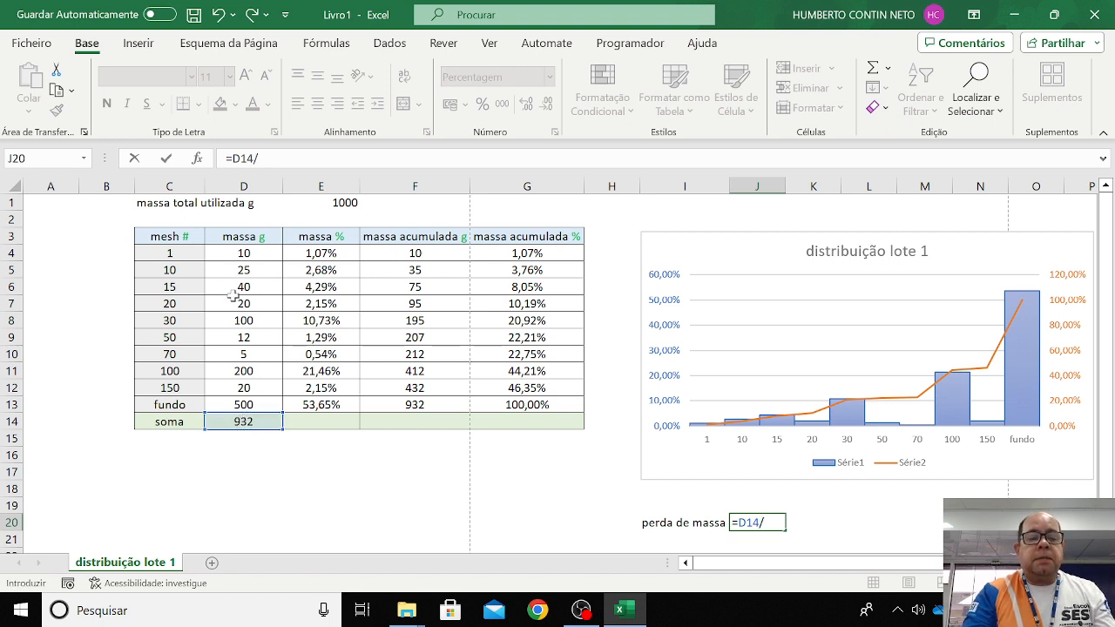
click(347, 200)
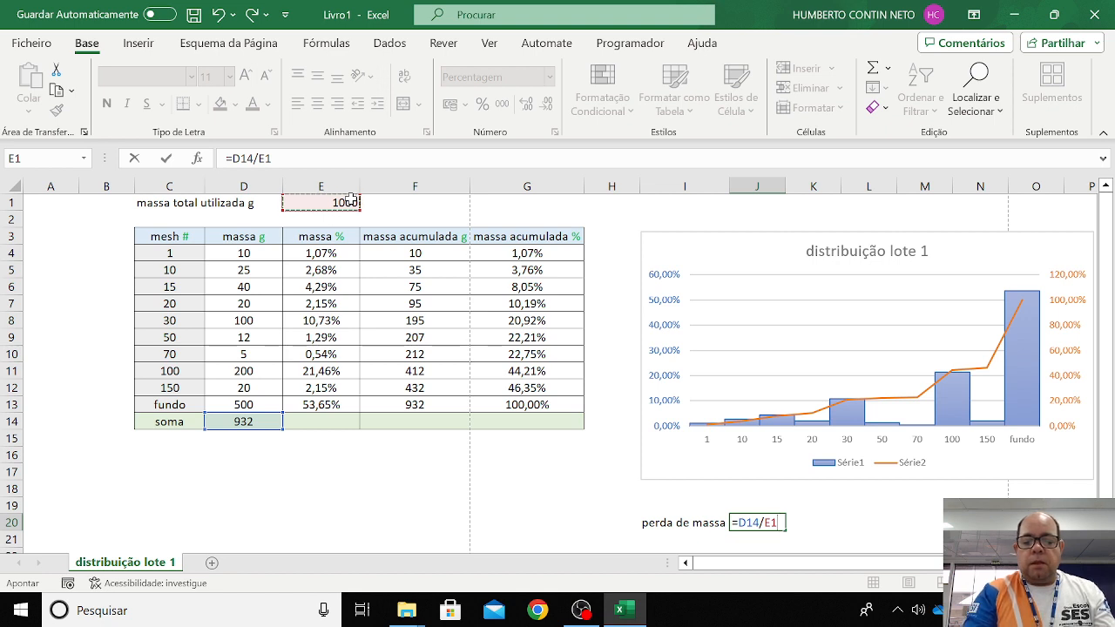
key(BackSpace)
key(BackSpace)
key(BackSpace)
key(BackSpace)
key(BackSpace)
key(BackSpace)
key(BackSpace)
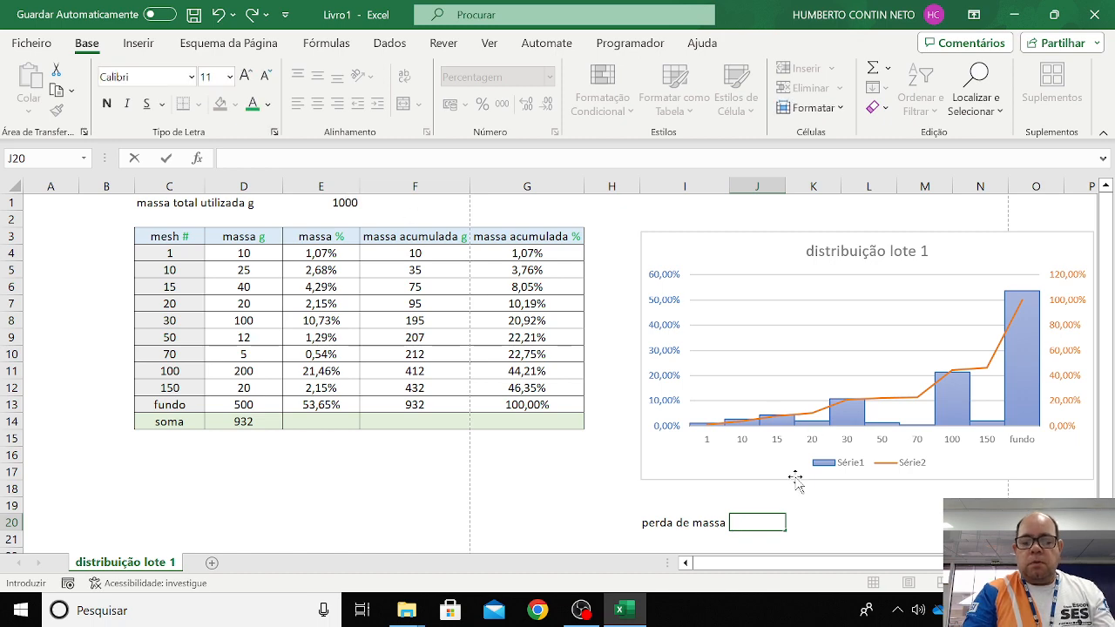
Write the mass loss ratio in words, with "massa perdida" in J20 and "massa total" in J21
scroll(558, 373, down, 2)
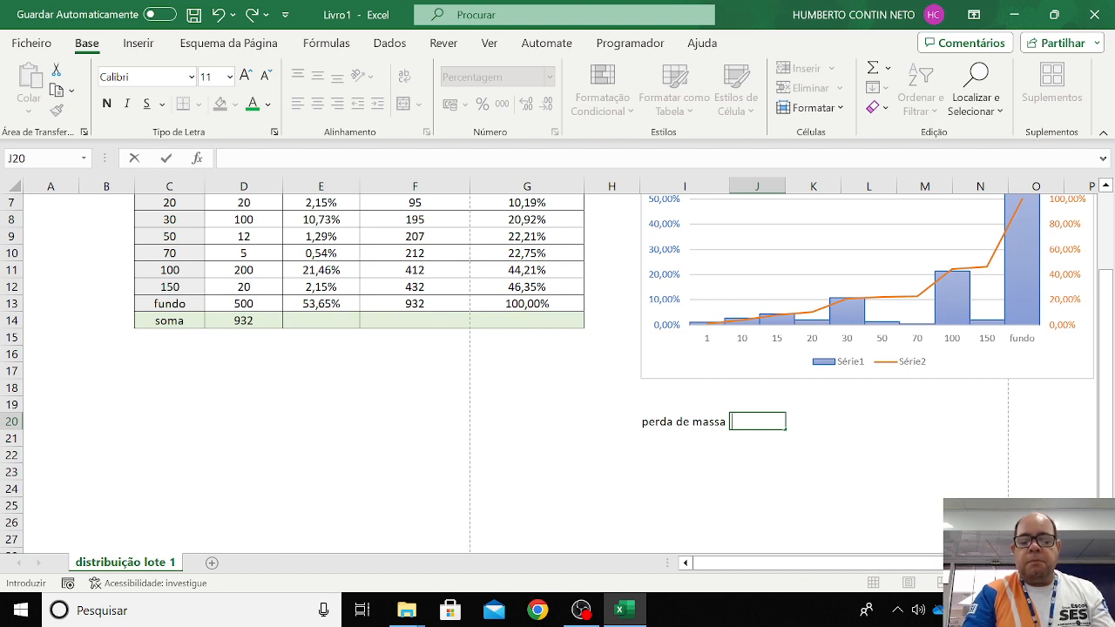
text(massa)
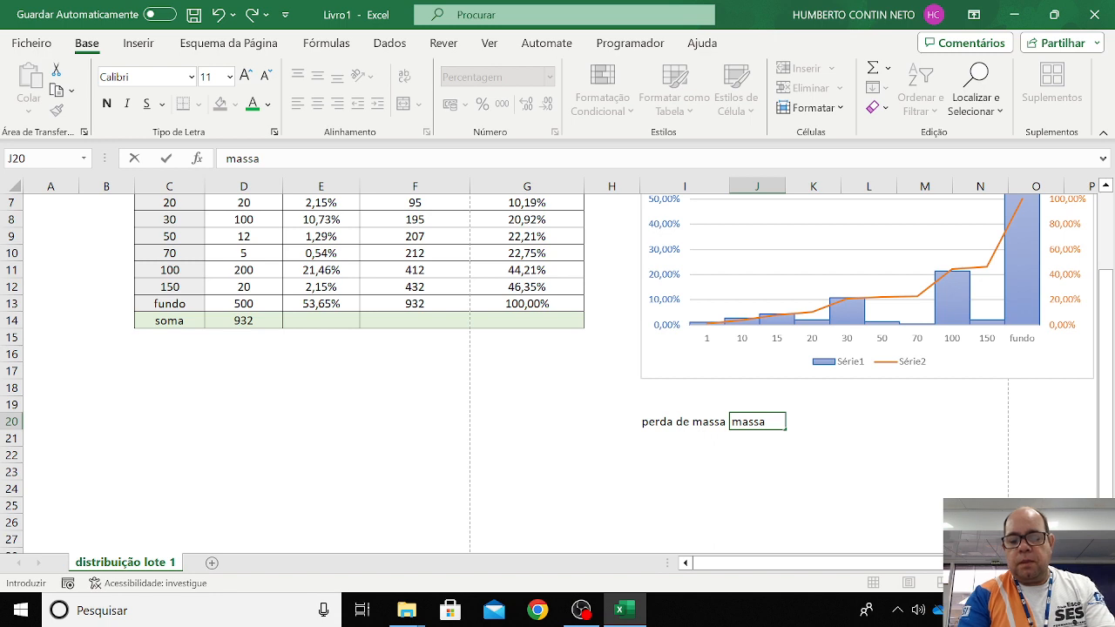
text(dida)
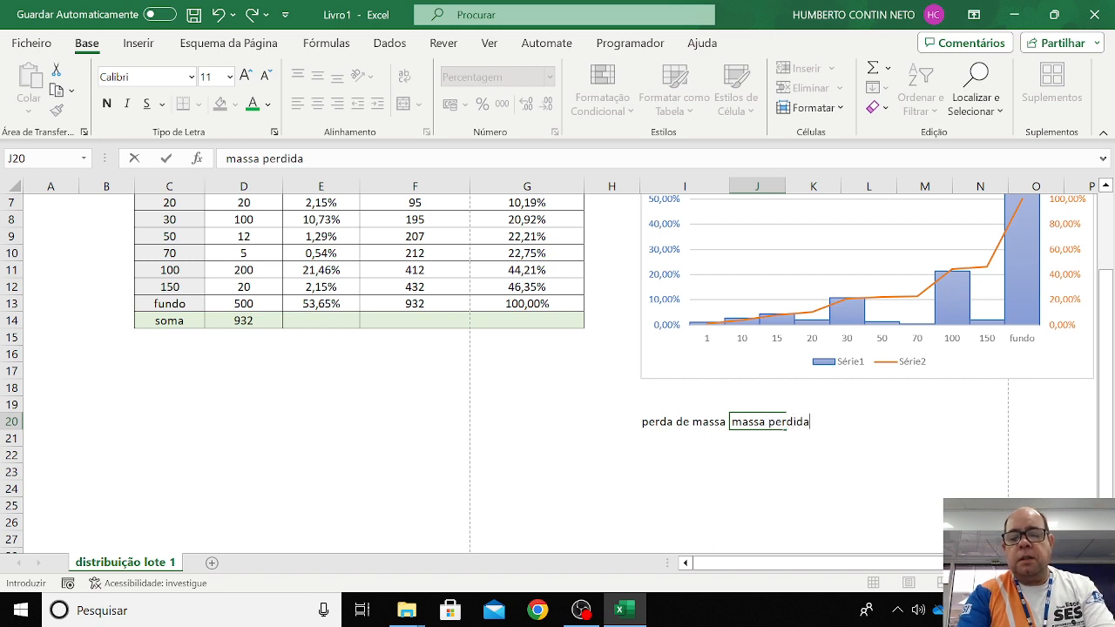
key(Return)
text(massa total)
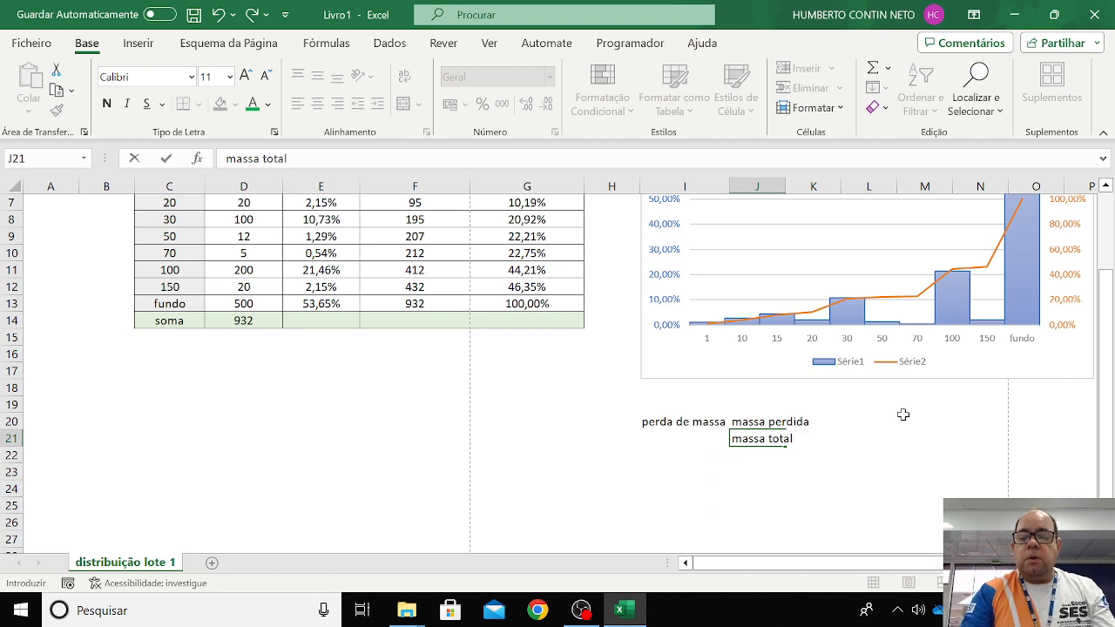
Enter "massa total - massa tenho" in L20 as the numerator of the expanded mass loss formula
click(861, 421)
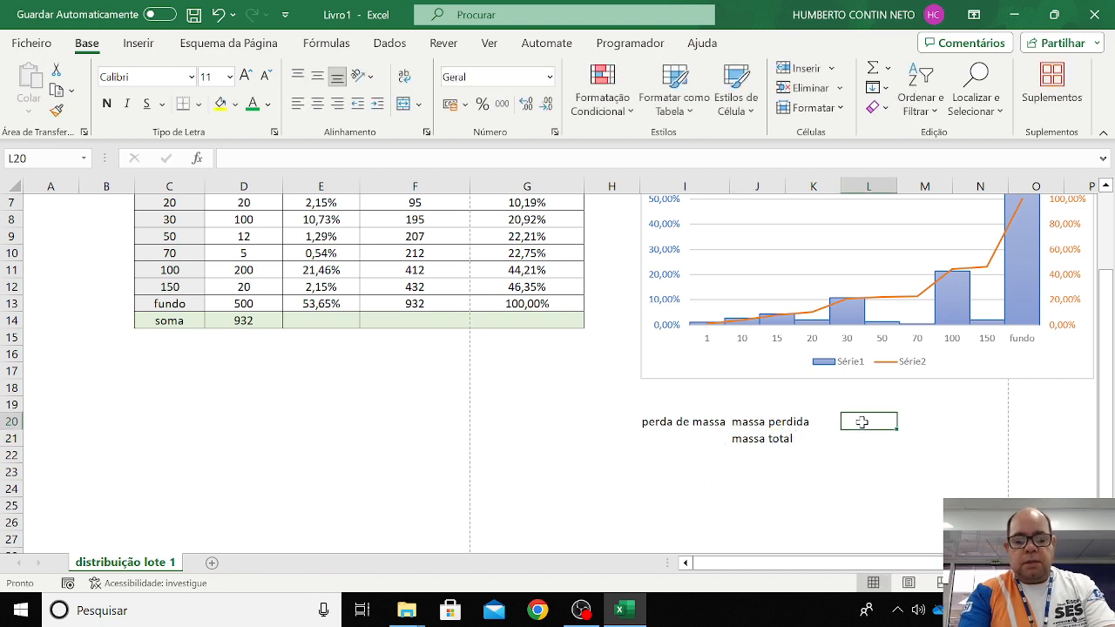
text(massa total)
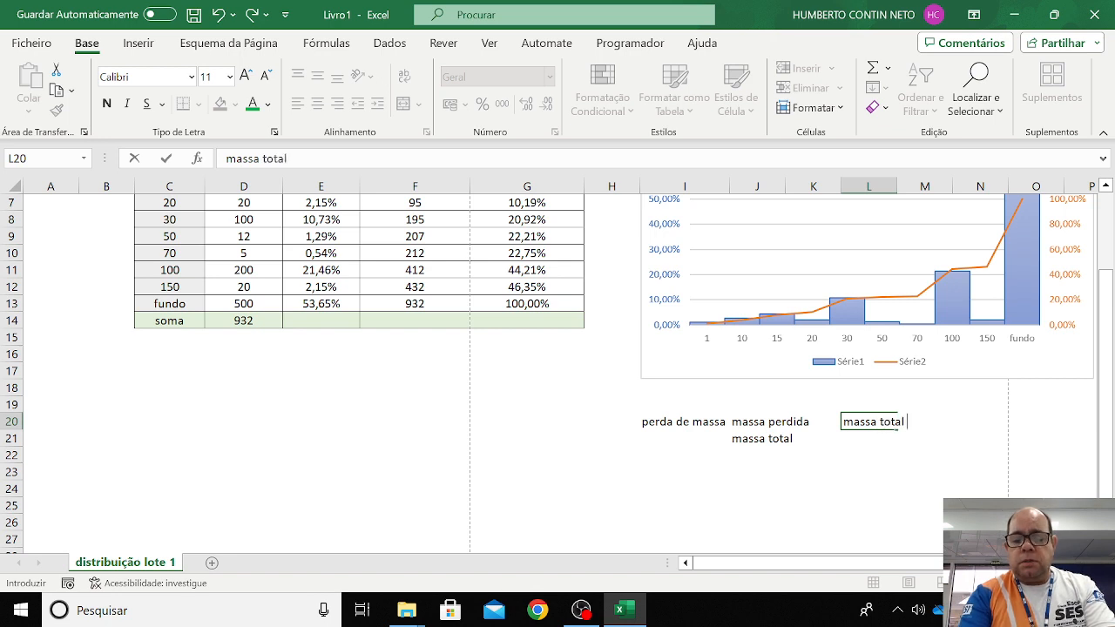
text( - massa)
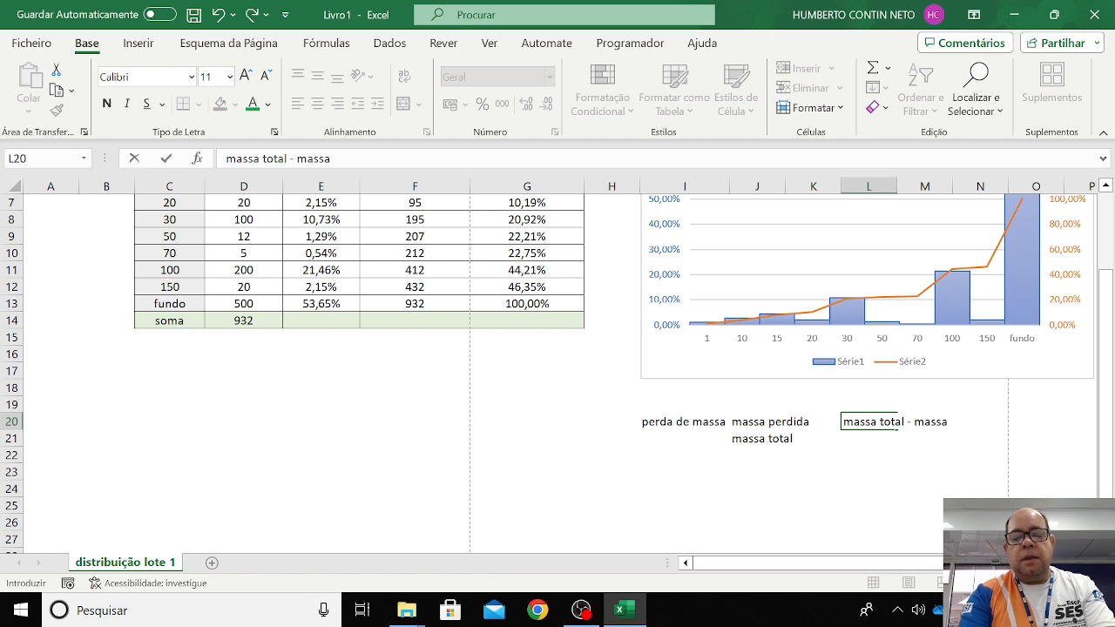
text( tenho)
key(Return)
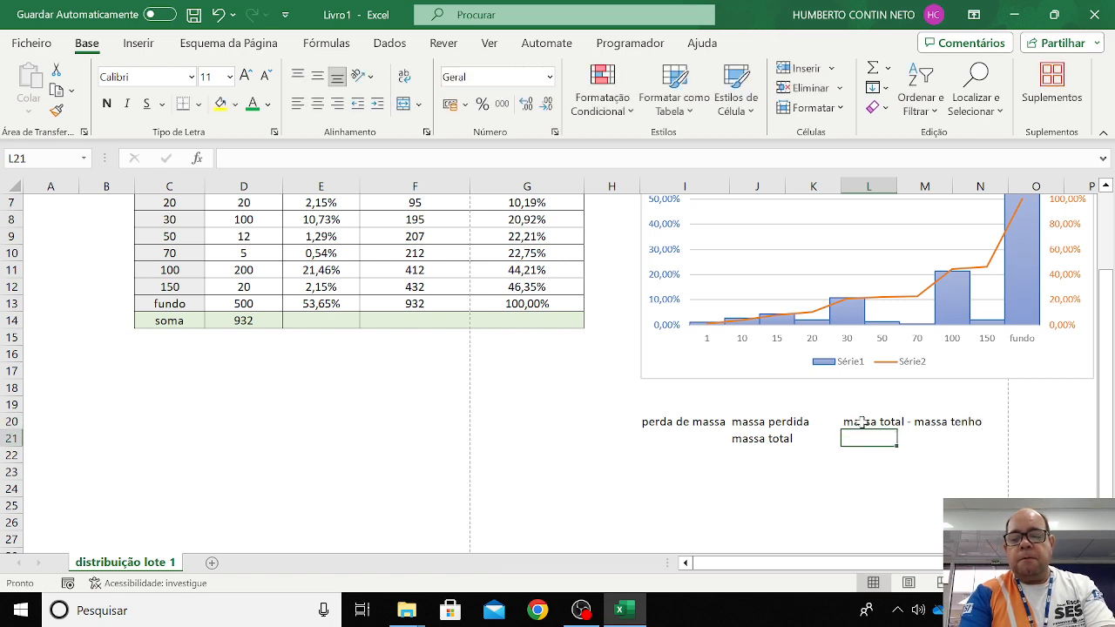
Enter only "massa total" in L21 as the denominator, removing the autocompleted "- massa tenho"
text(massa to)
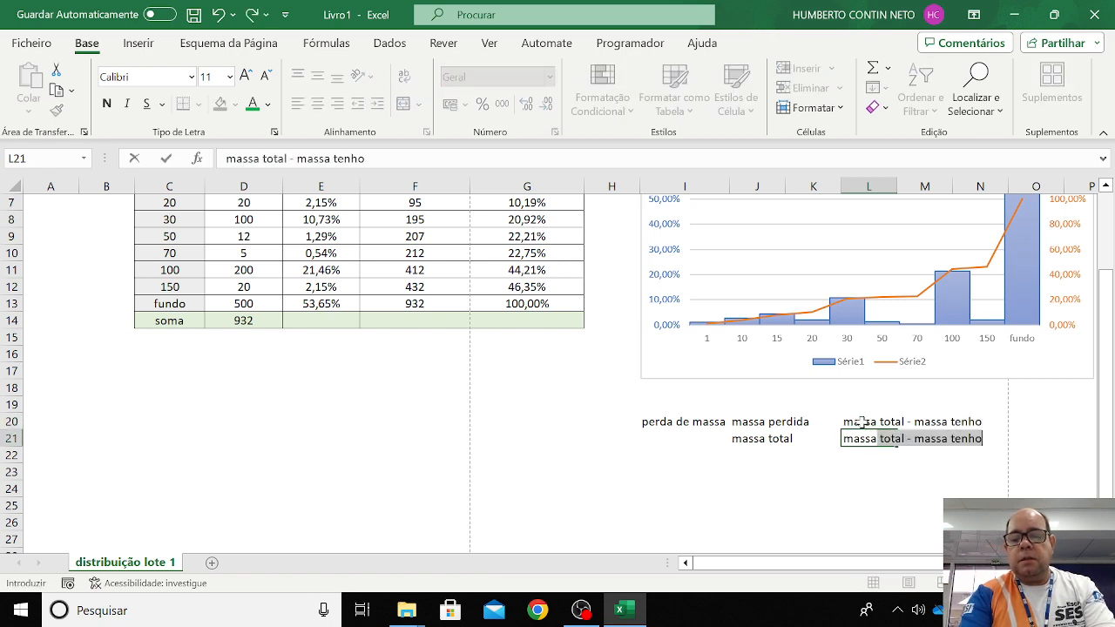
text(tal)
key(Return)
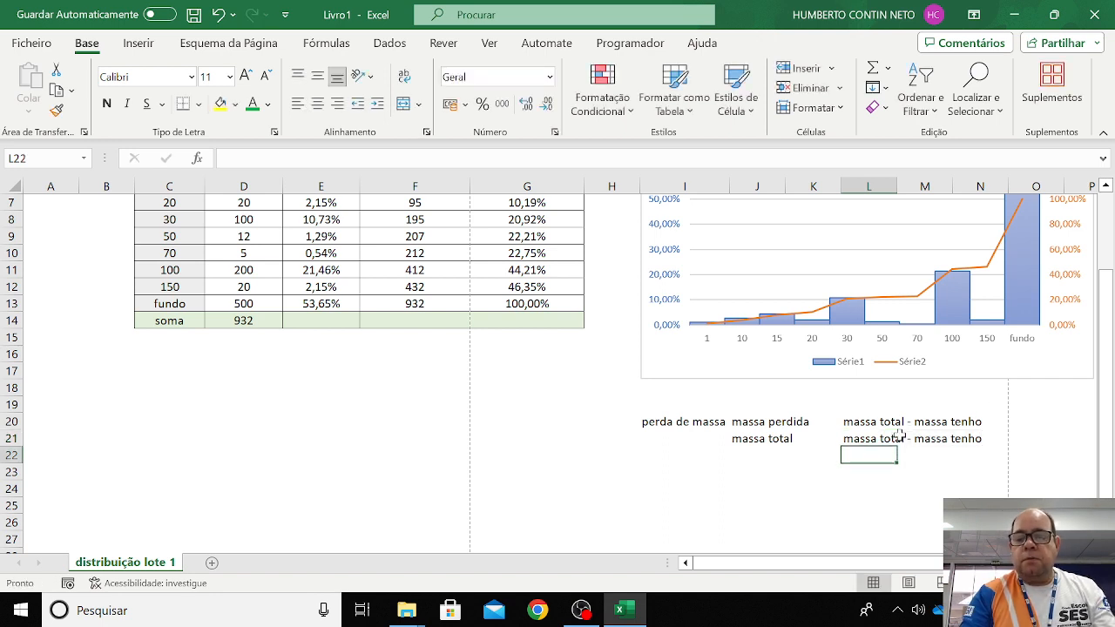
click(900, 436)
click(852, 438)
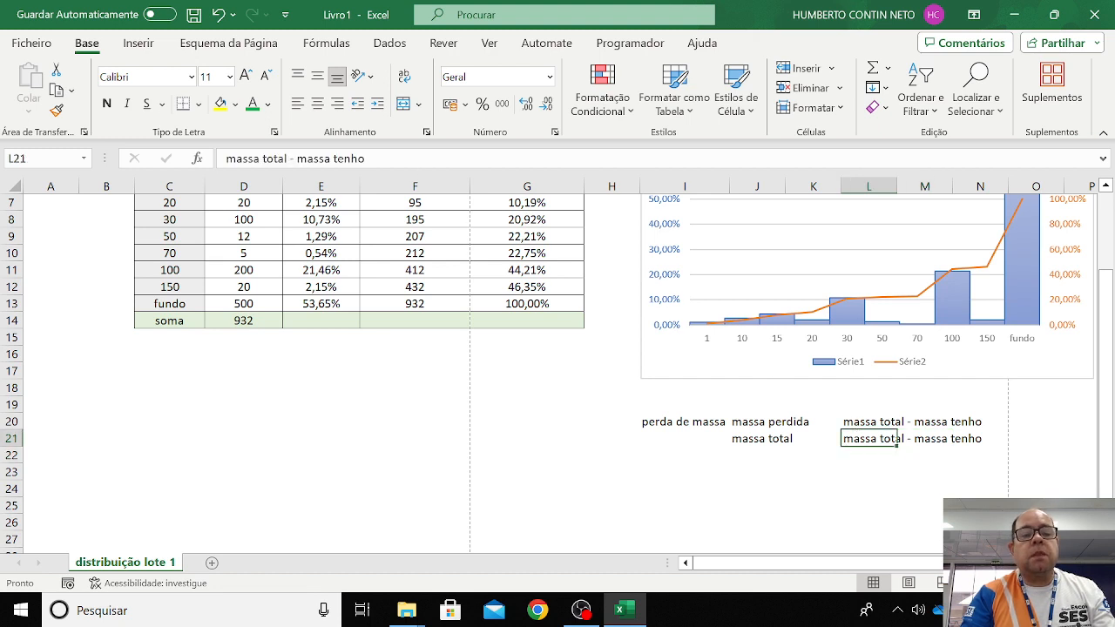
drag(289, 158, 364, 158)
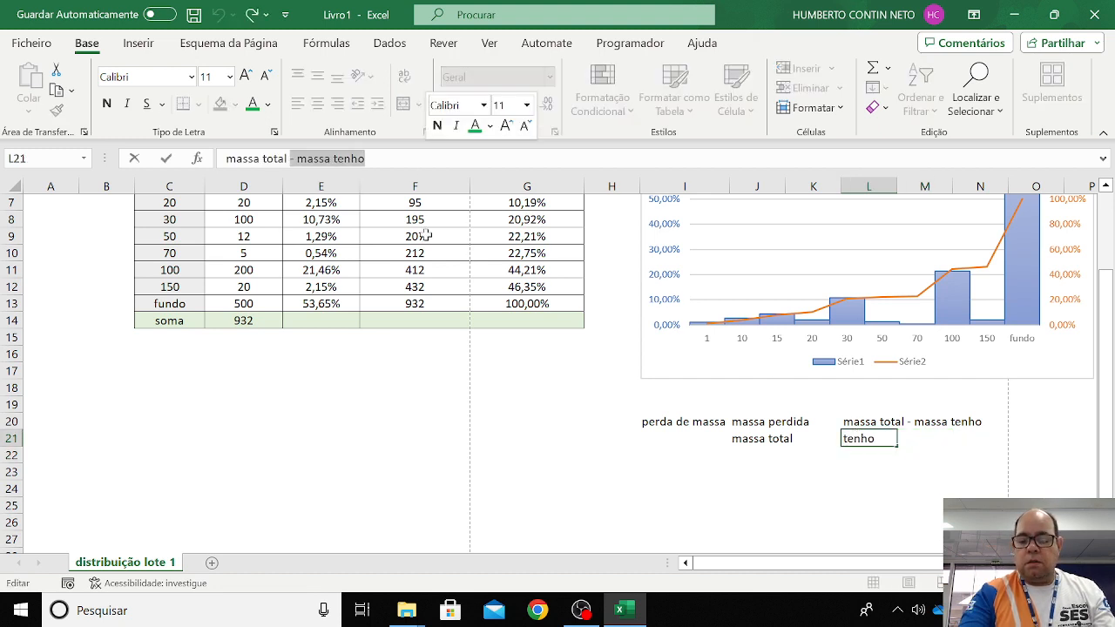
key(BackSpace)
key(Return)
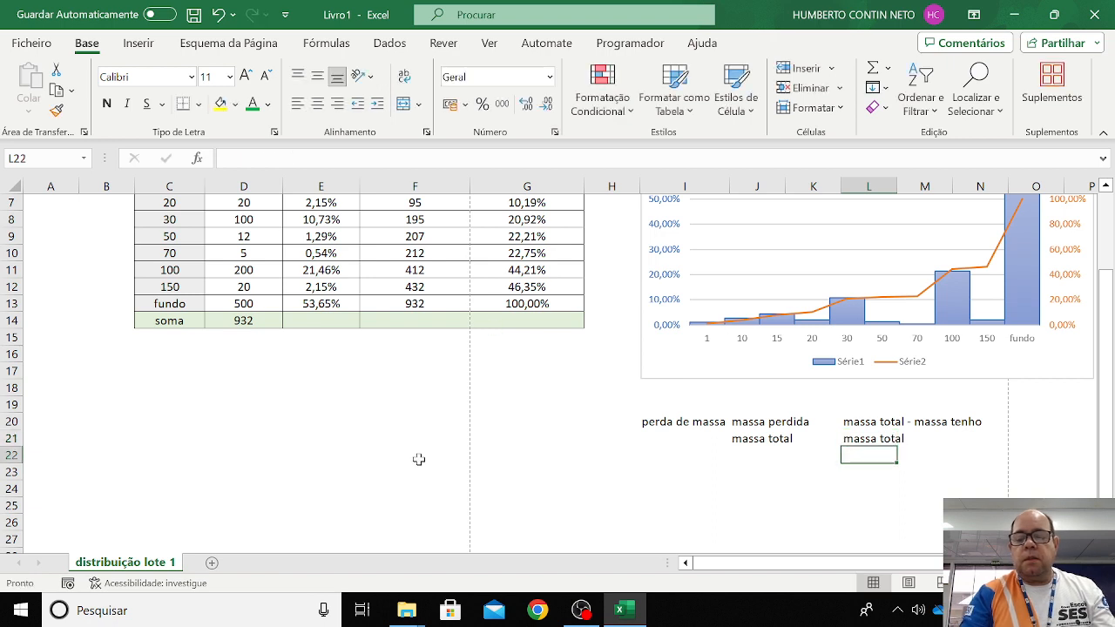
Add a second "perda de massa" label in cell I23, below the written-out formulas
click(662, 477)
text(pe)
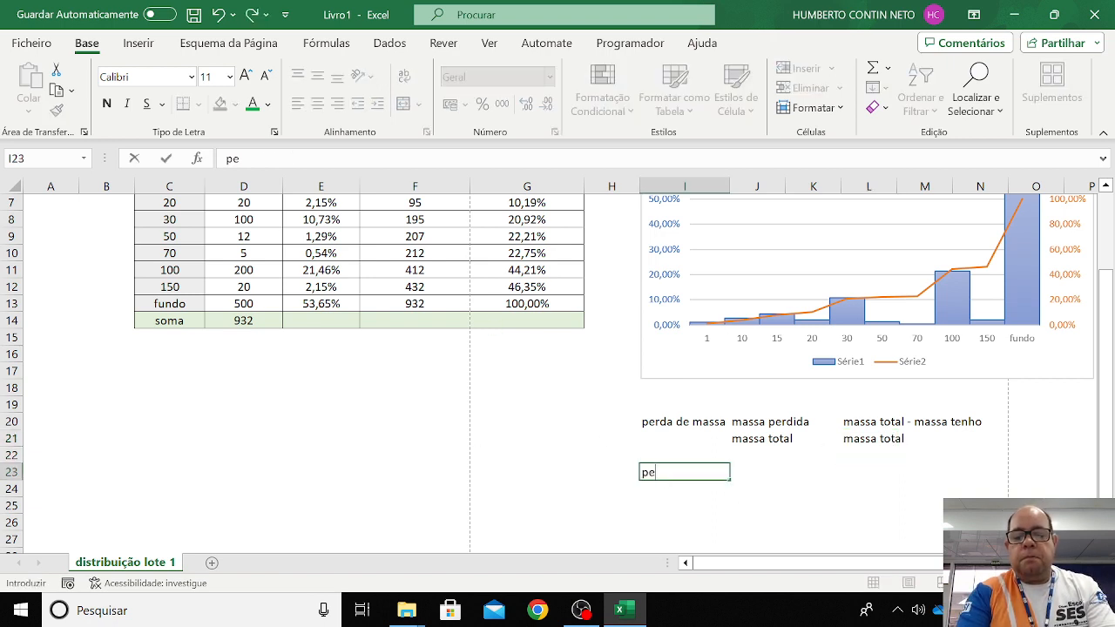
text(rda de mas)
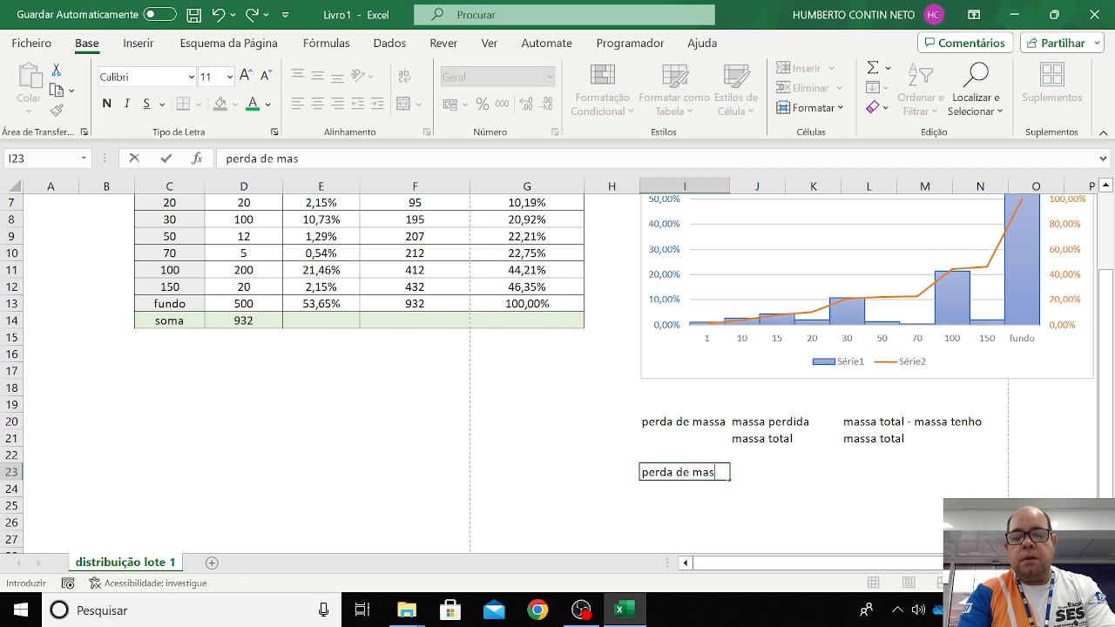
text(sa)
key(Tab)
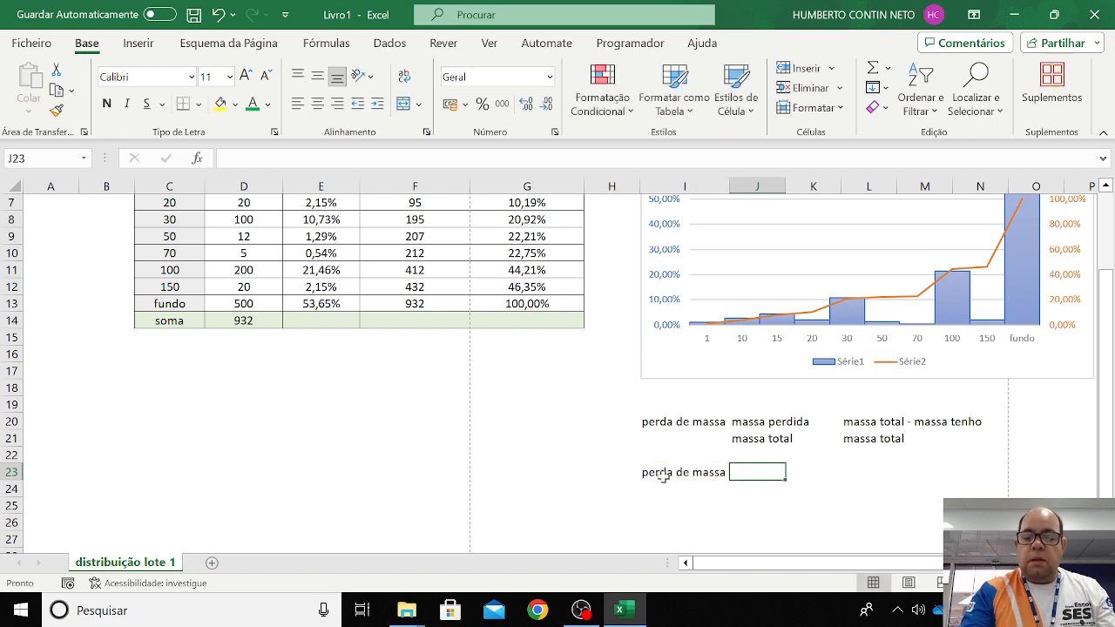
Calculate the lost mass in J23 with =(E1-D14), the total mass used minus the sieved mass sum
text(=)
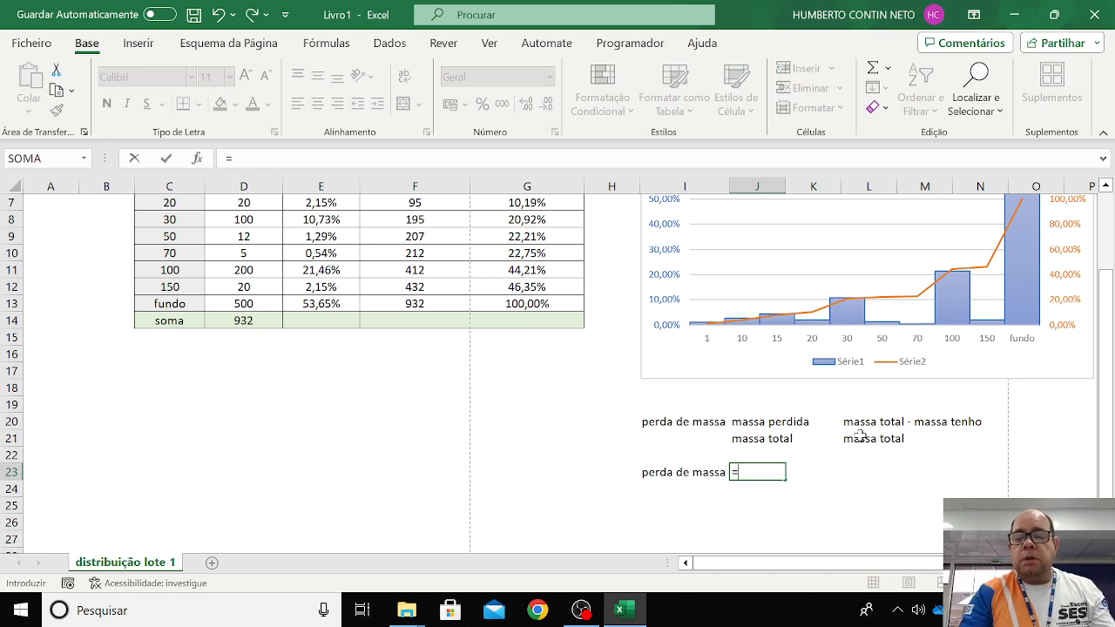
text(()
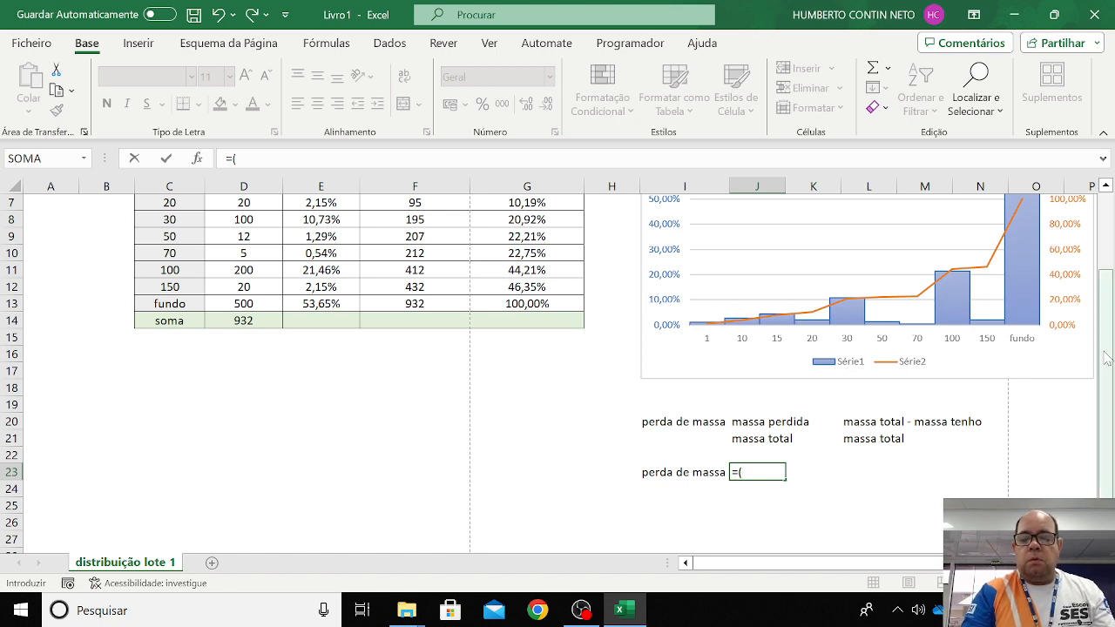
drag(1102, 355, 1095, 265)
click(344, 203)
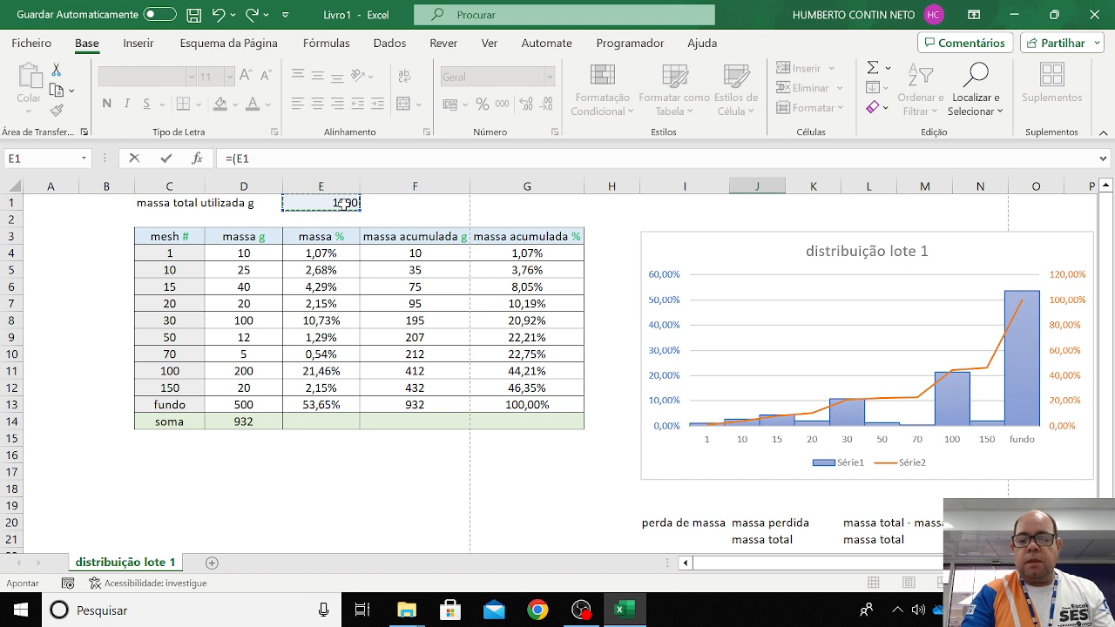
drag(1108, 329, 1108, 435)
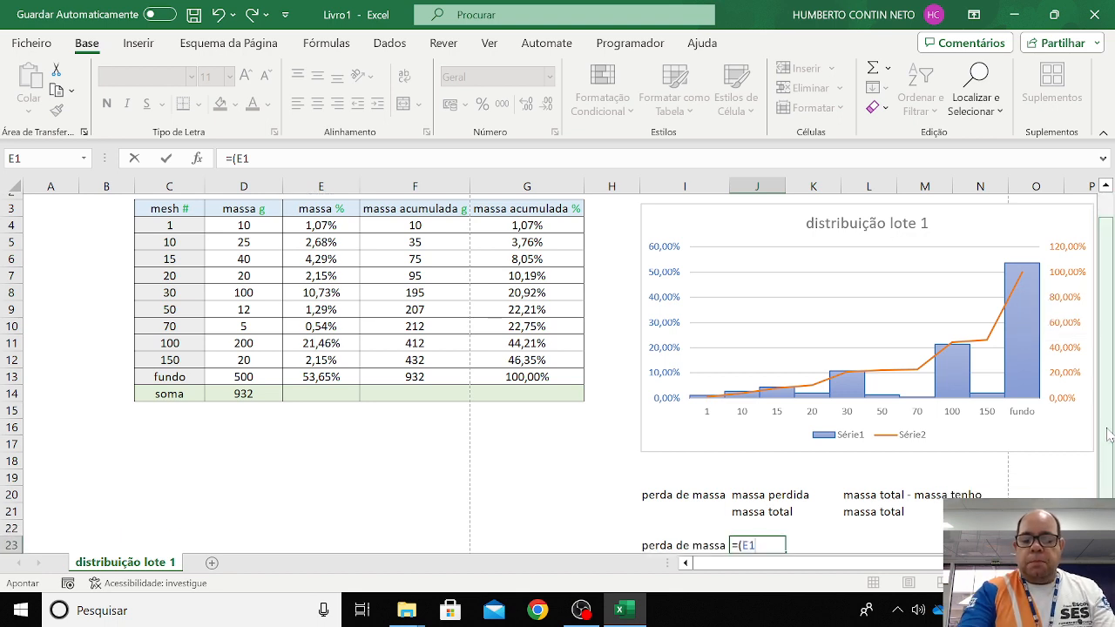
text(-)
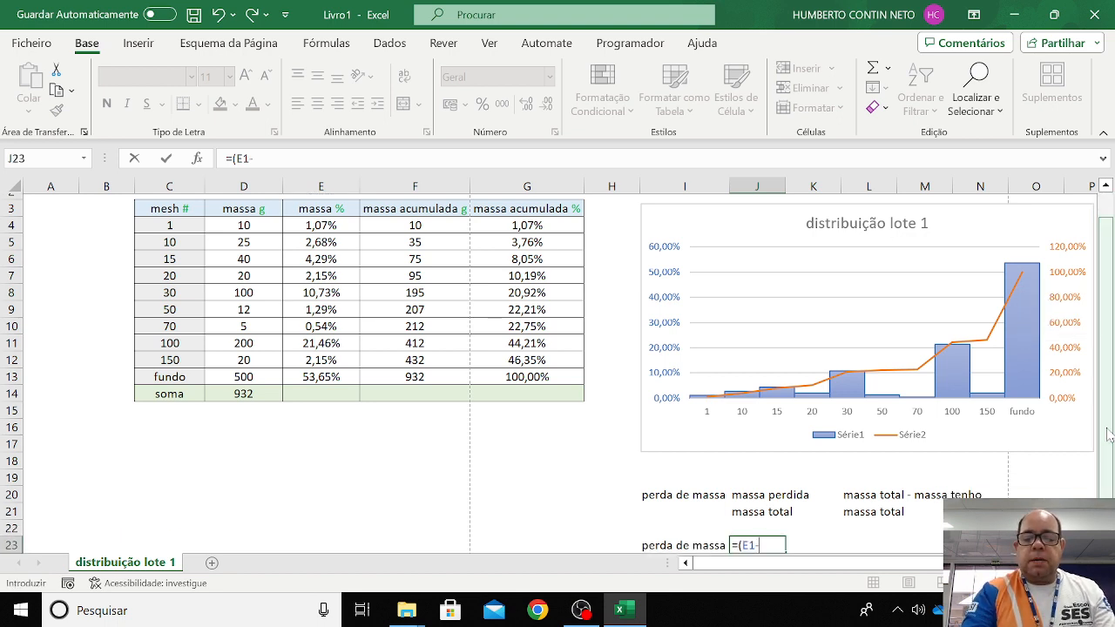
click(244, 394)
key(Return)
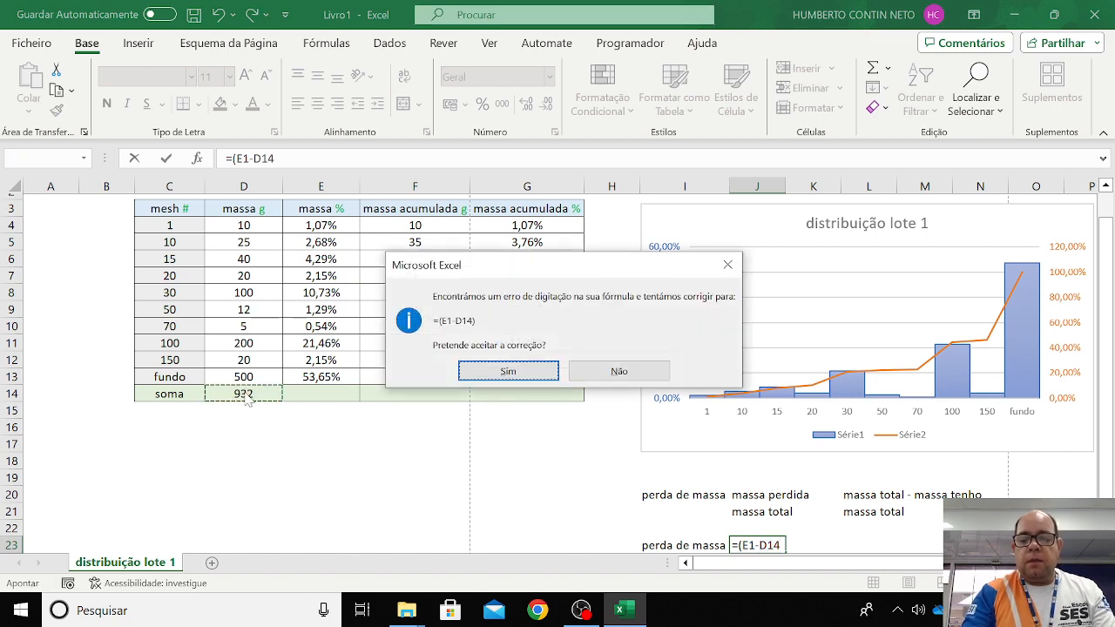
key(Return)
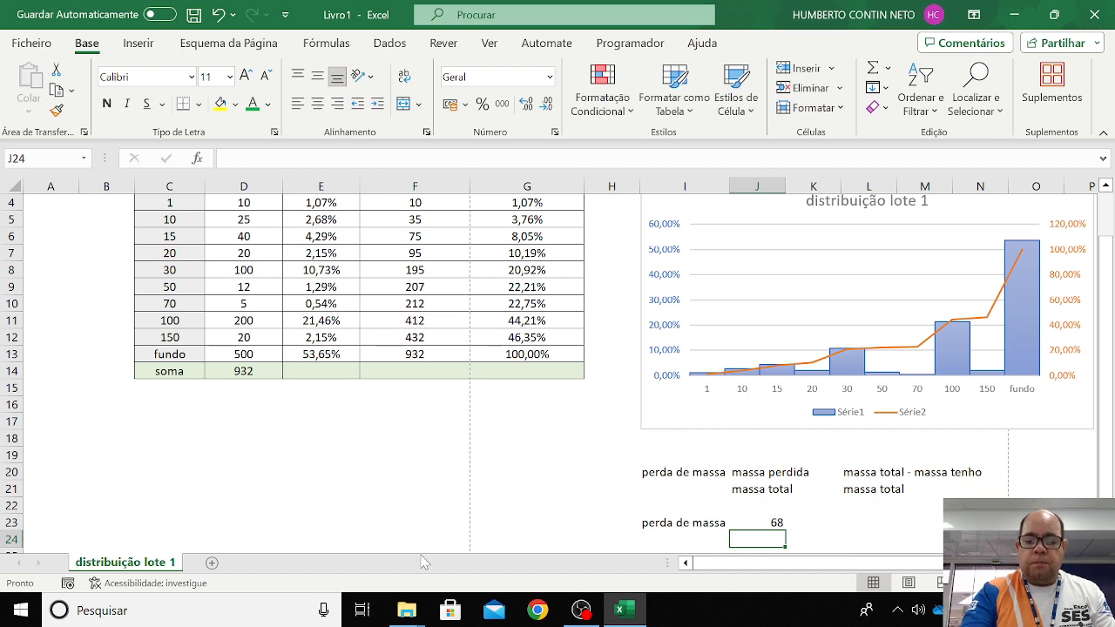
Link J24 to the total mass used in E1 as the denominator of the mass loss
text(=)
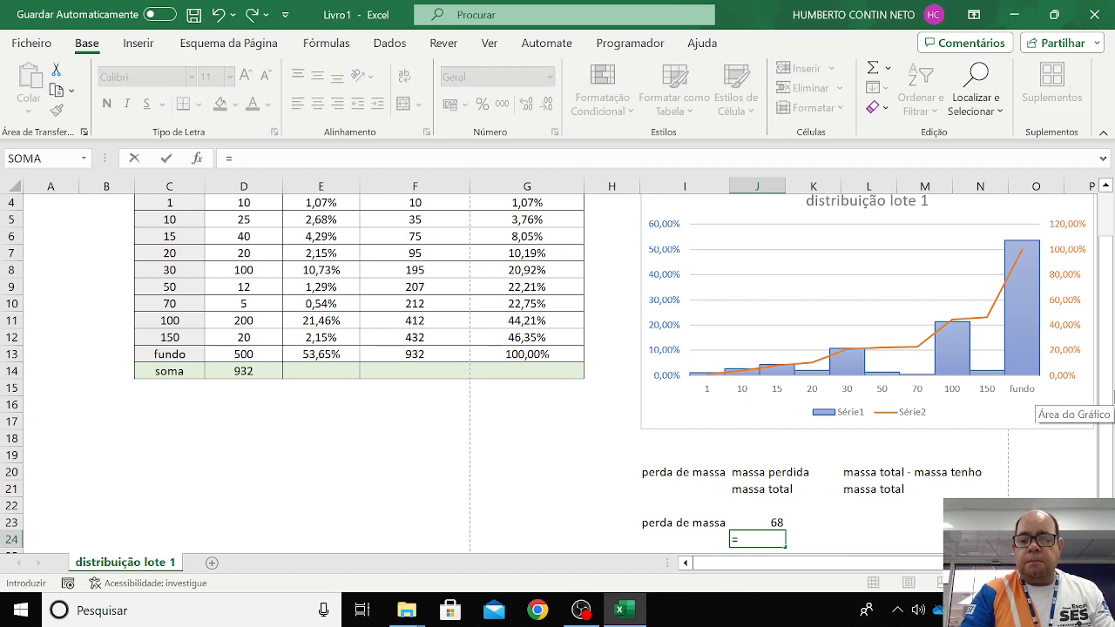
scroll(1090, 194, up, 1)
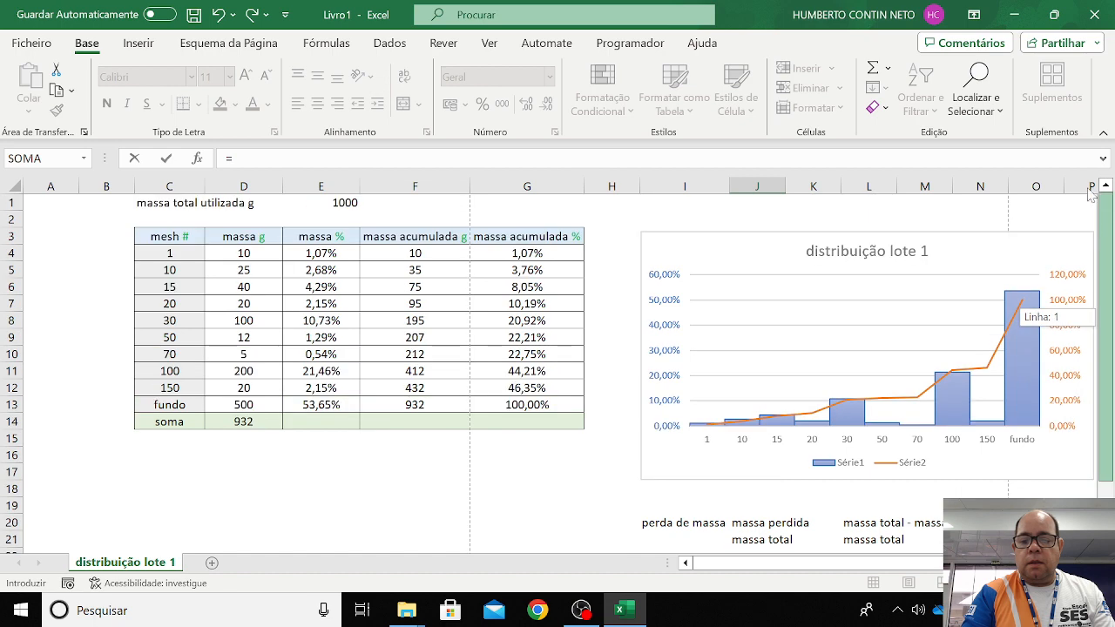
click(341, 202)
key(Return)
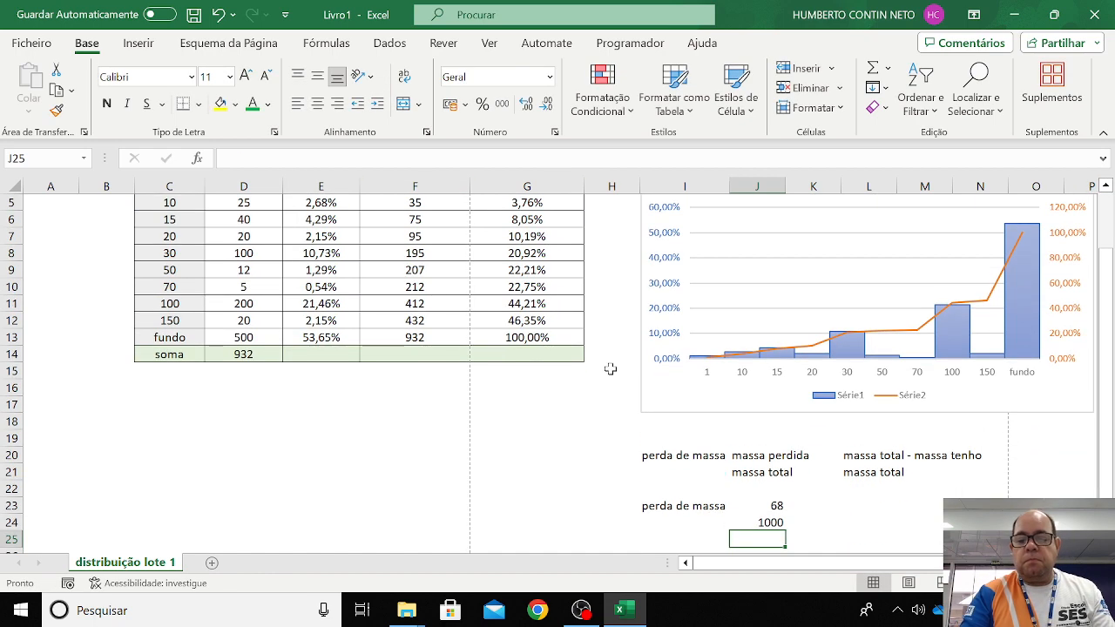
click(814, 505)
text(-)
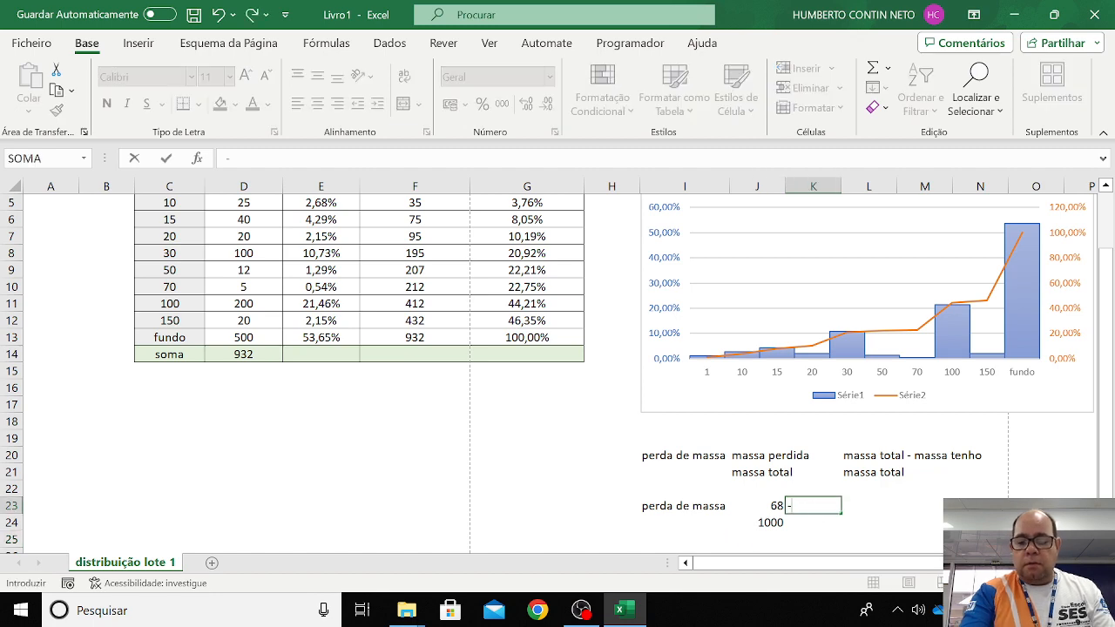
text(->)
key(Return)
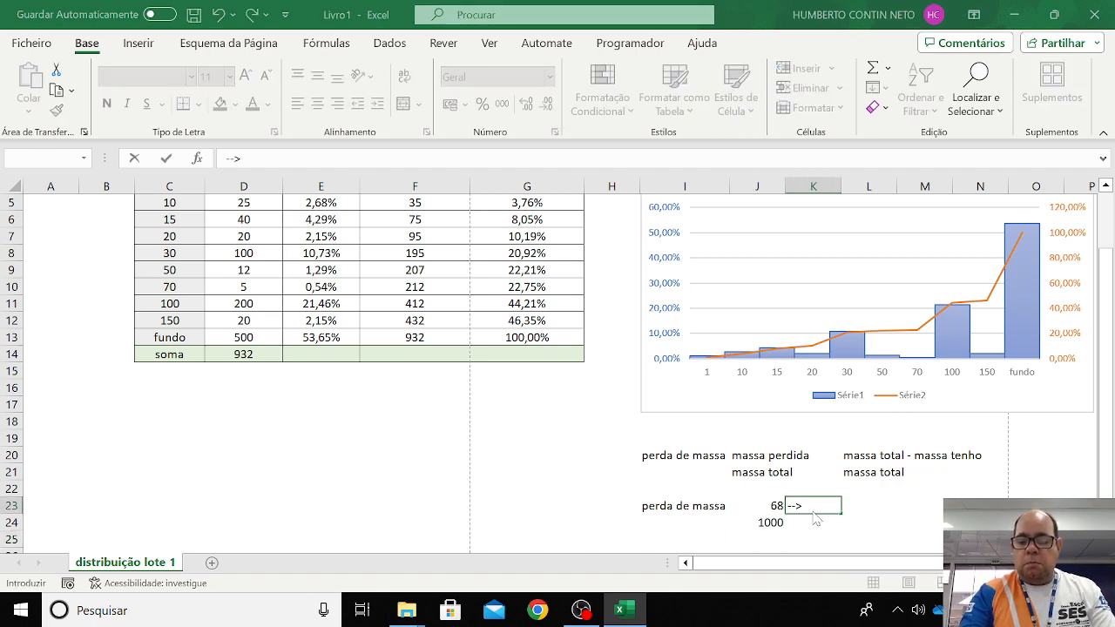
click(485, 406)
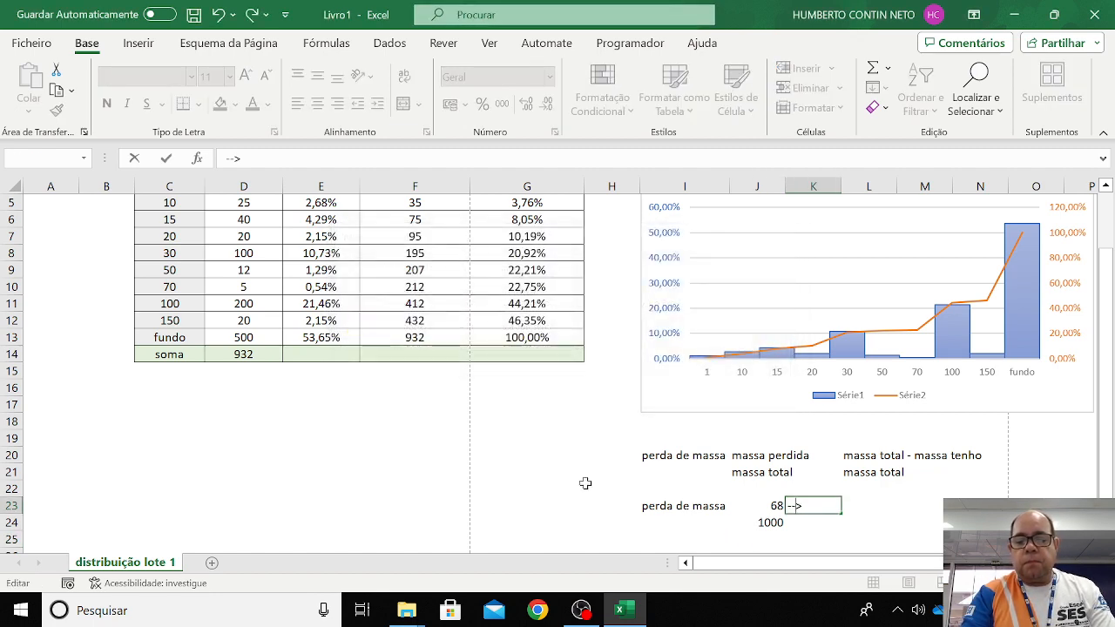
click(874, 505)
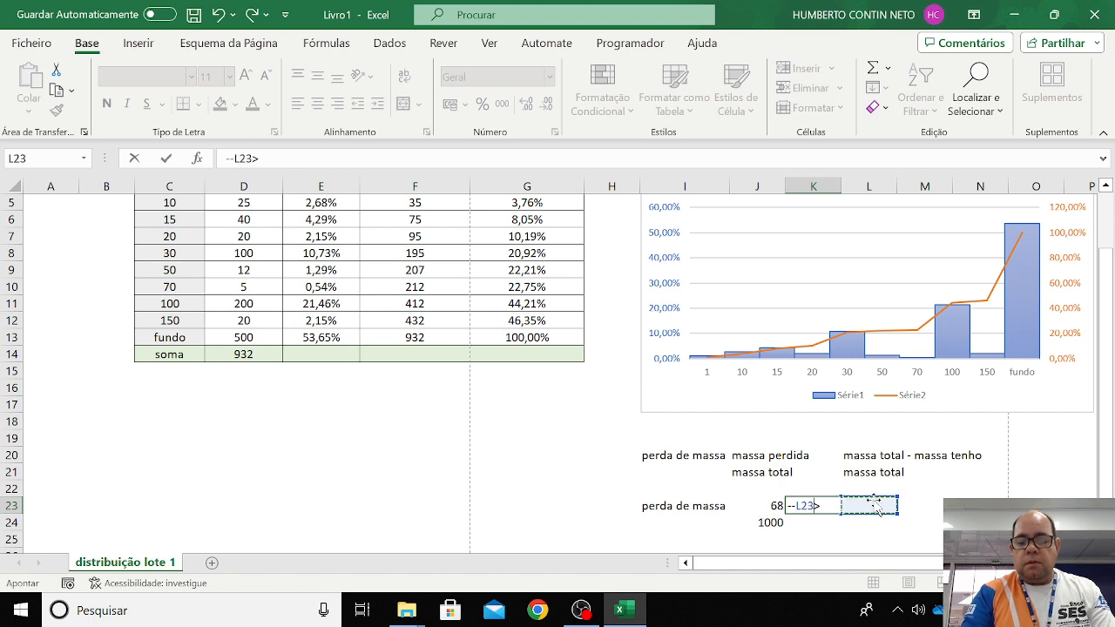
key(Escape)
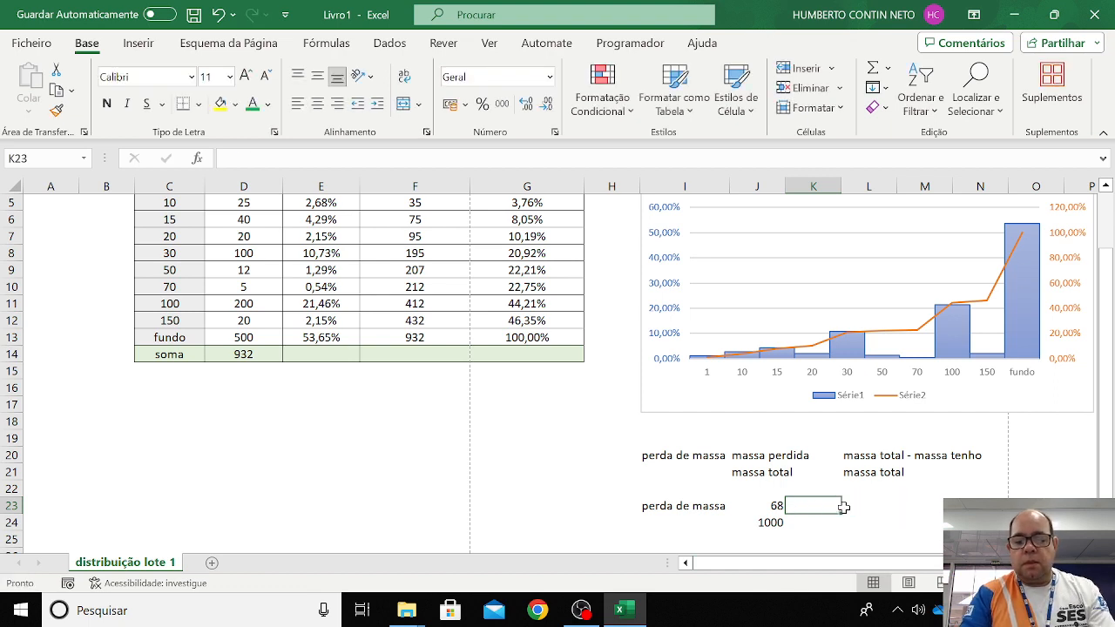
Calculate the mass loss ratio in L23 by dividing the lost mass by the total mass, =J23/J24
click(877, 504)
text(=)
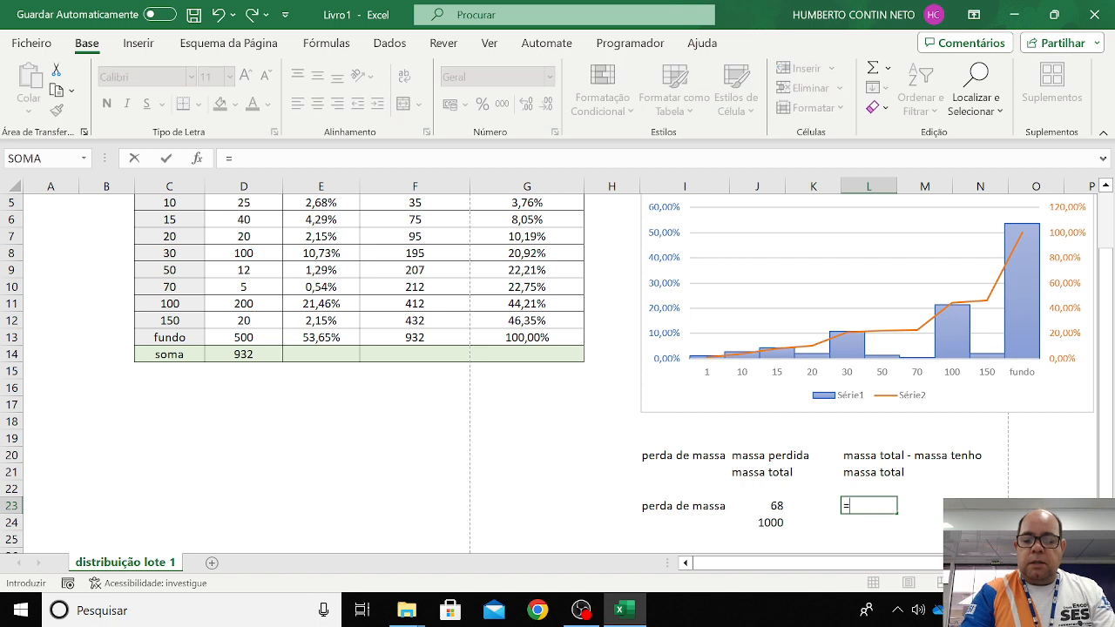
click(778, 505)
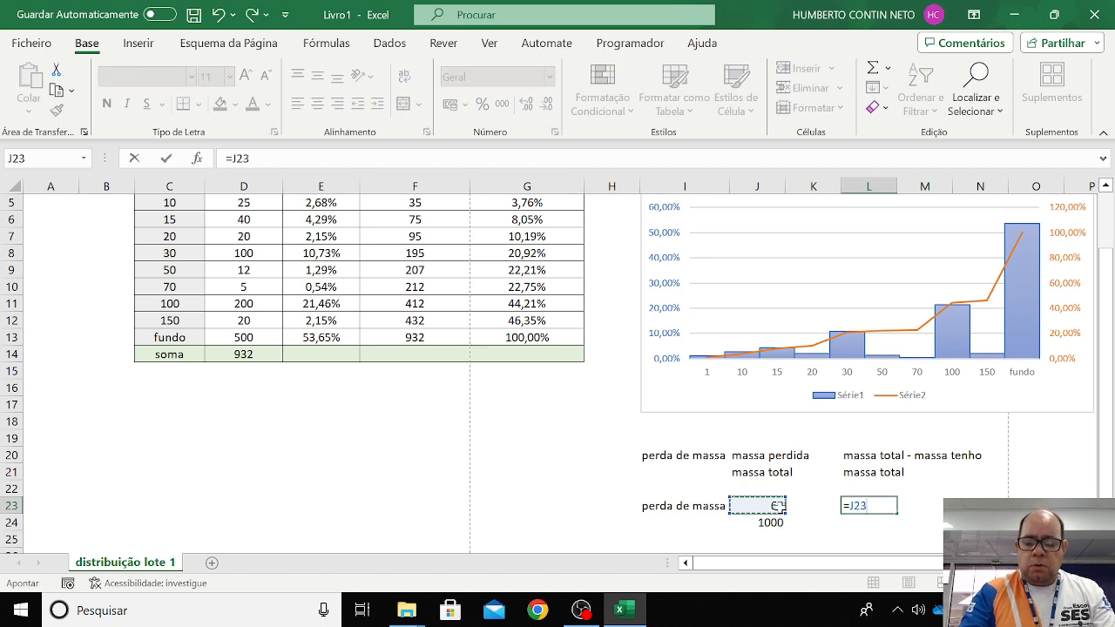
text(/)
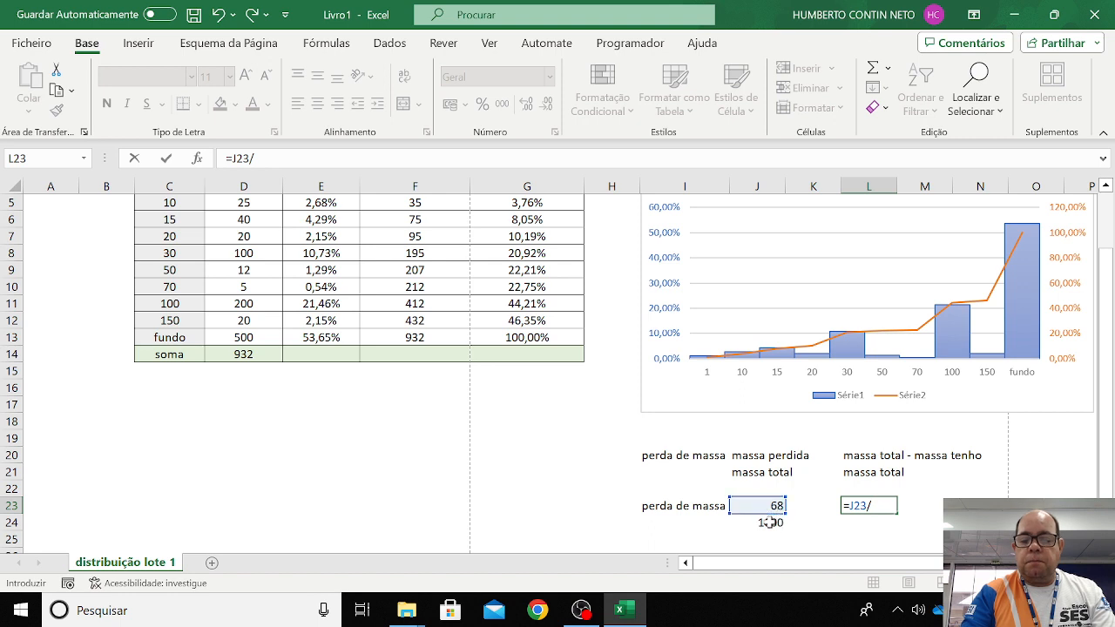
click(770, 521)
key(Return)
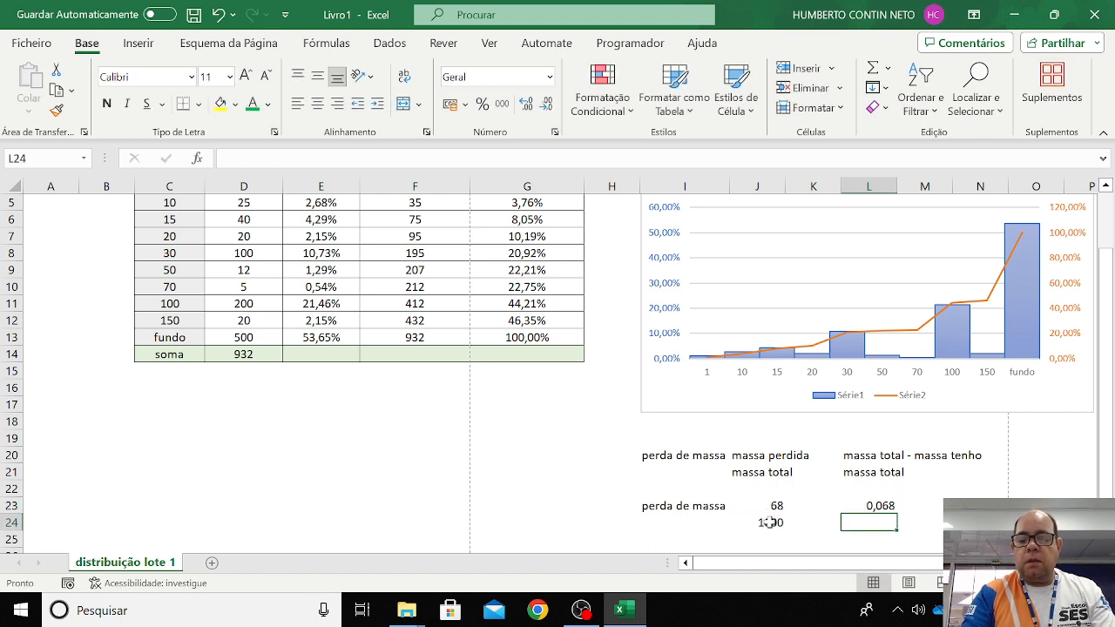
Format the mass loss ratio in L23 as a percentage with 2 decimal places
click(869, 505)
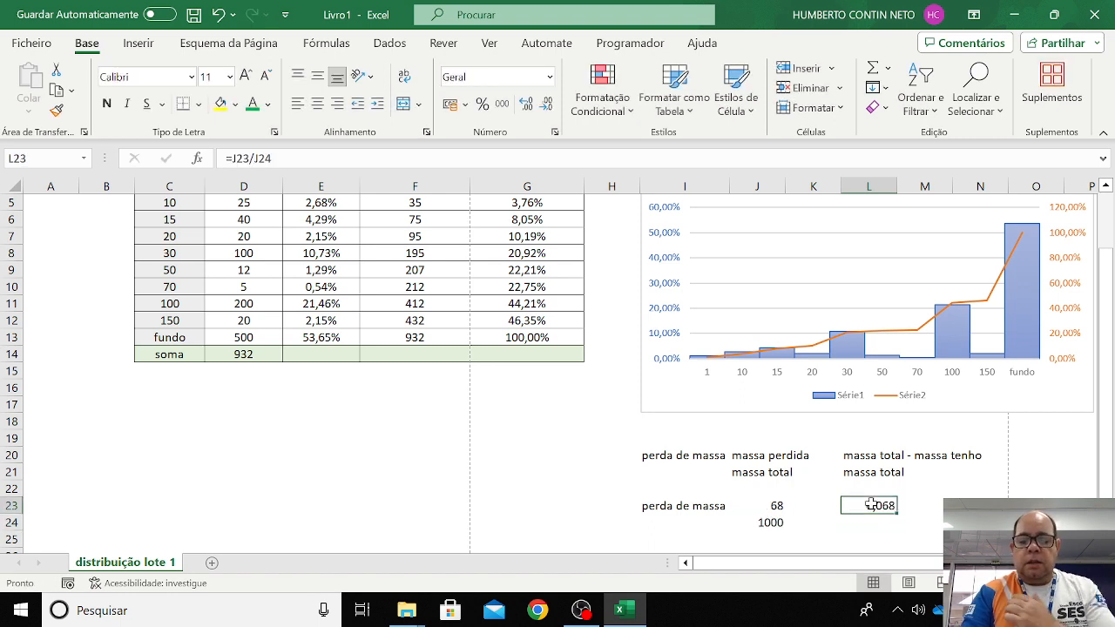
right_click(878, 507)
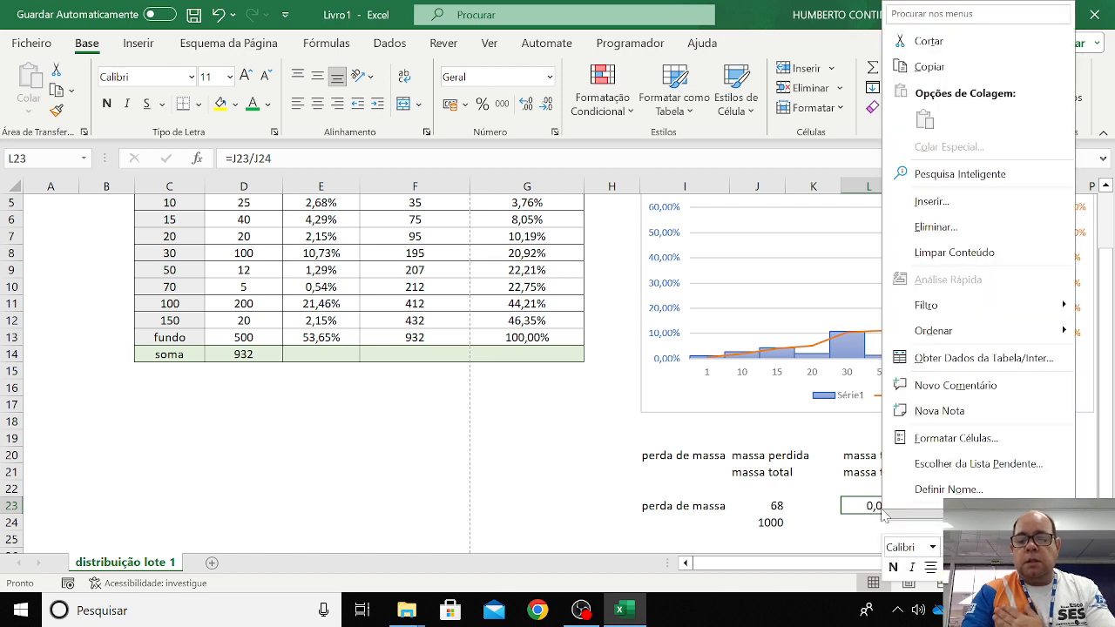
click(927, 446)
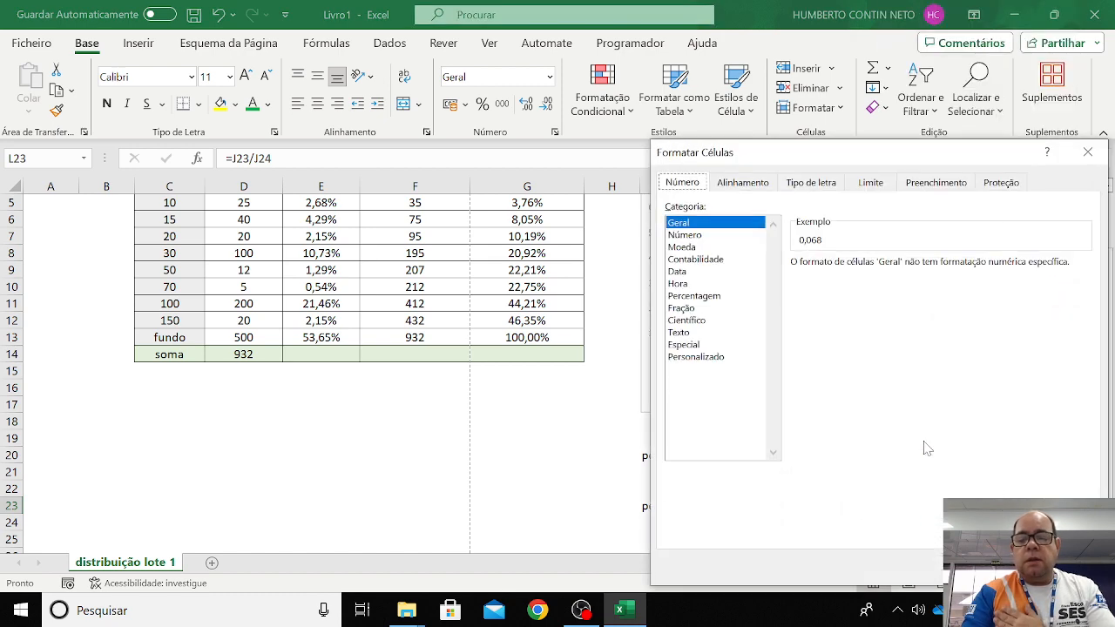
click(681, 296)
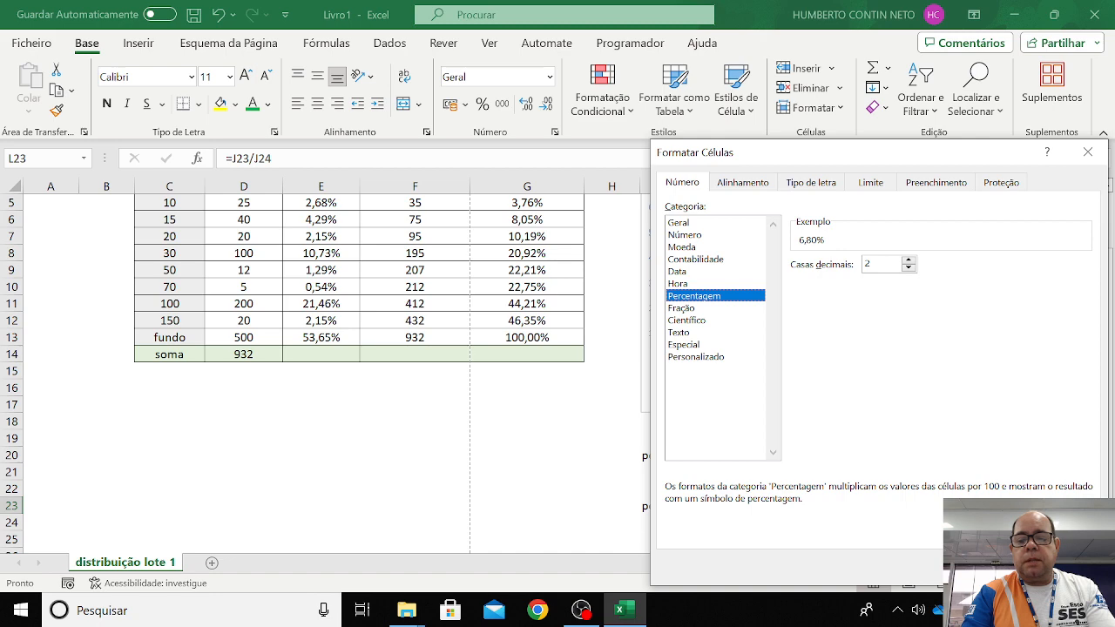
click(992, 567)
click(980, 523)
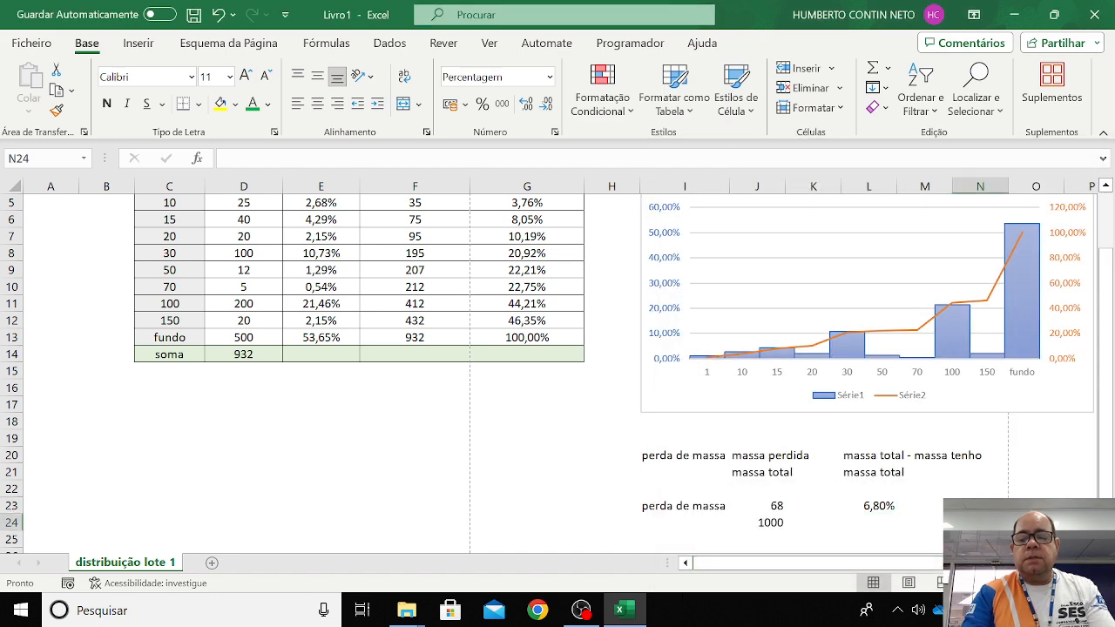